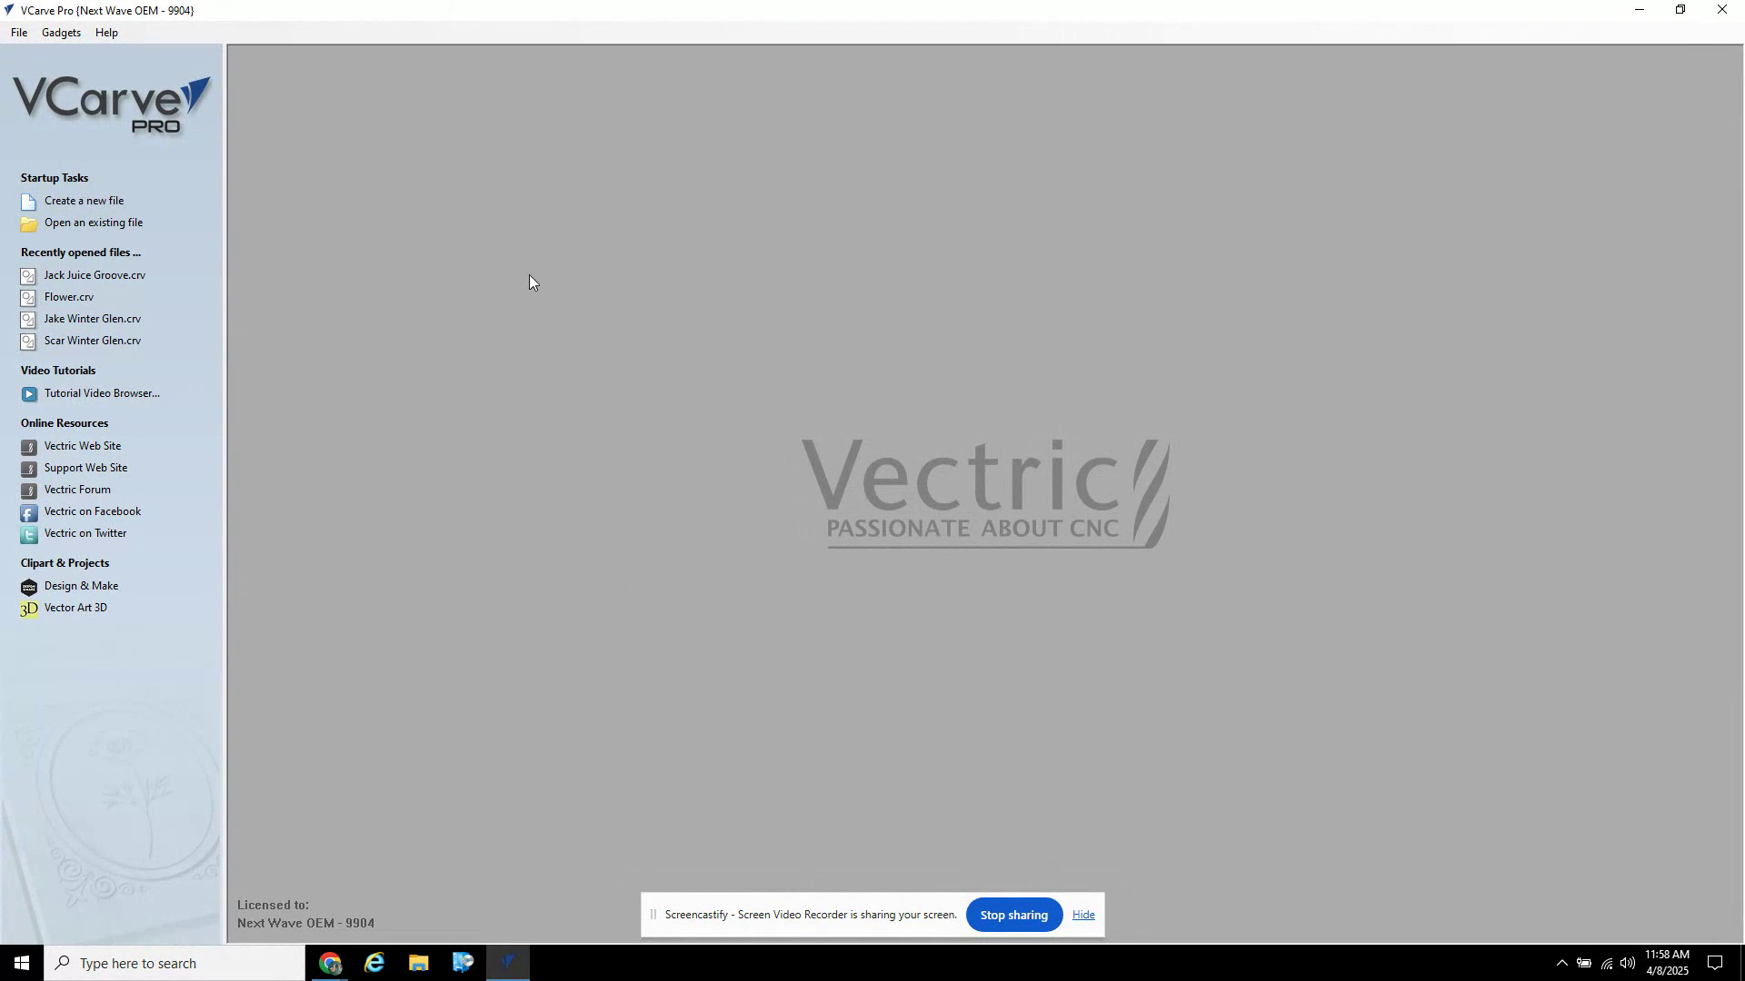
Step: Create a new job 18 inches wide and 13 inches high, keeping the other setup defaults
{"action": "left_click", "coordinate": [72, 207]}
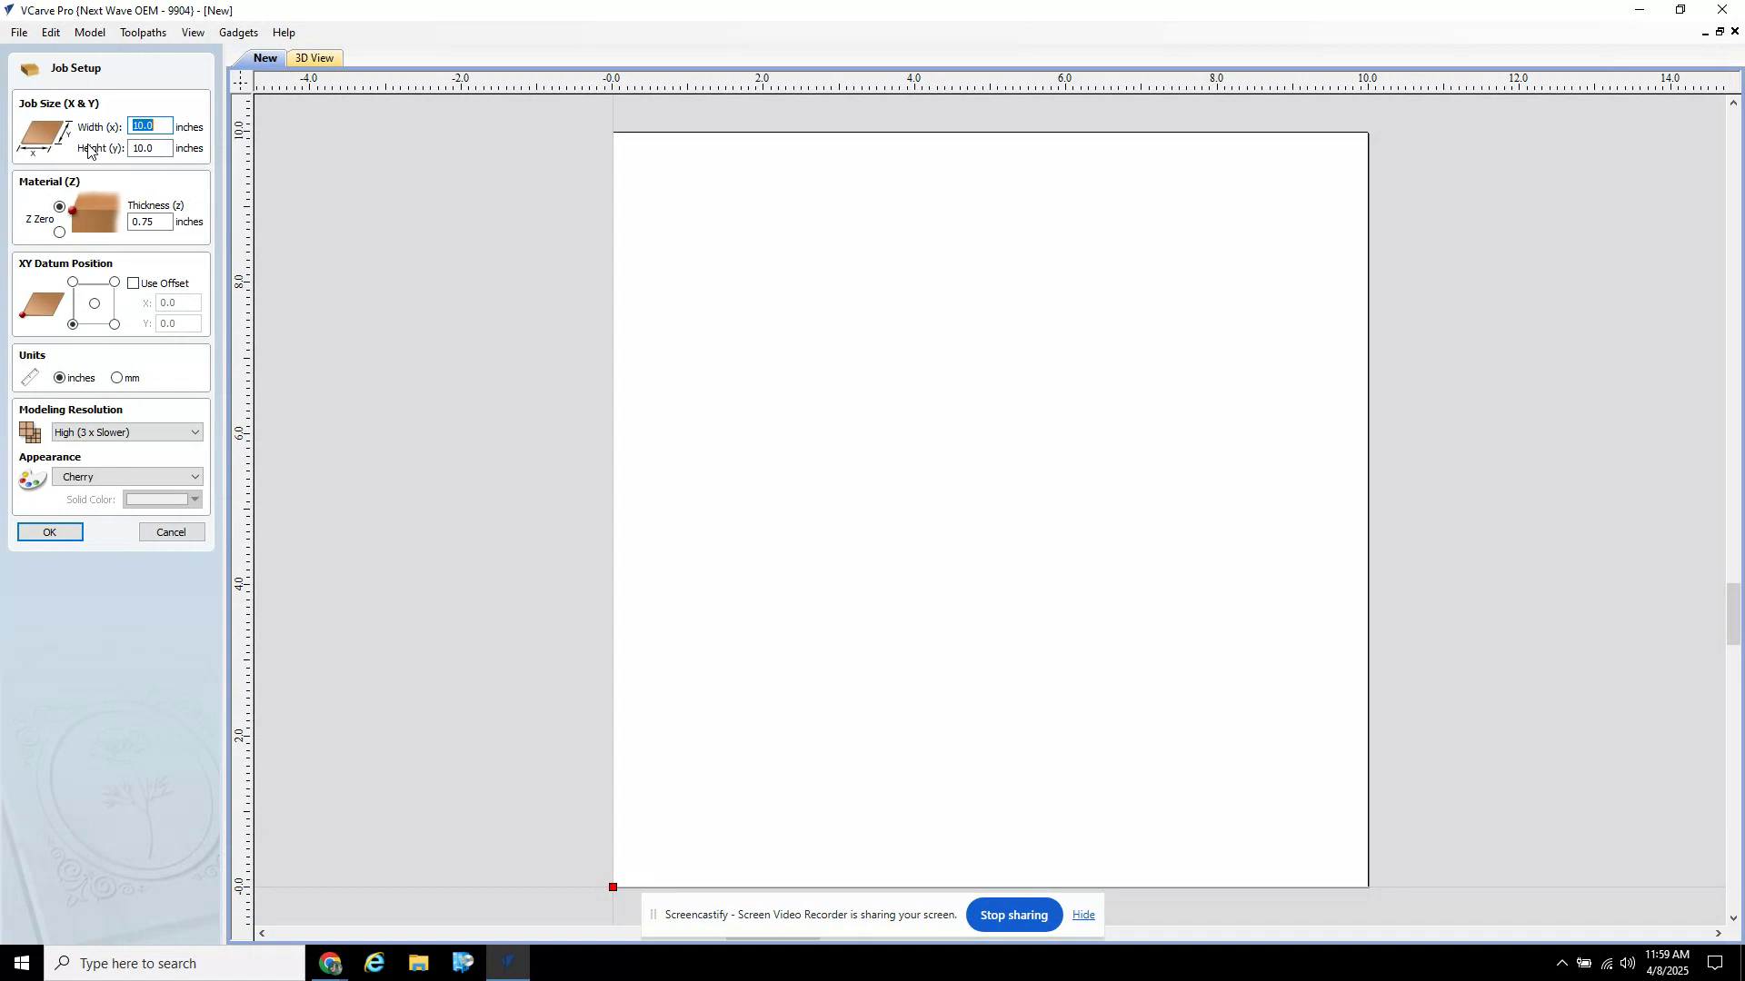
{"action": "key", "text": "Tab"}
{"action": "type", "text": "13"}
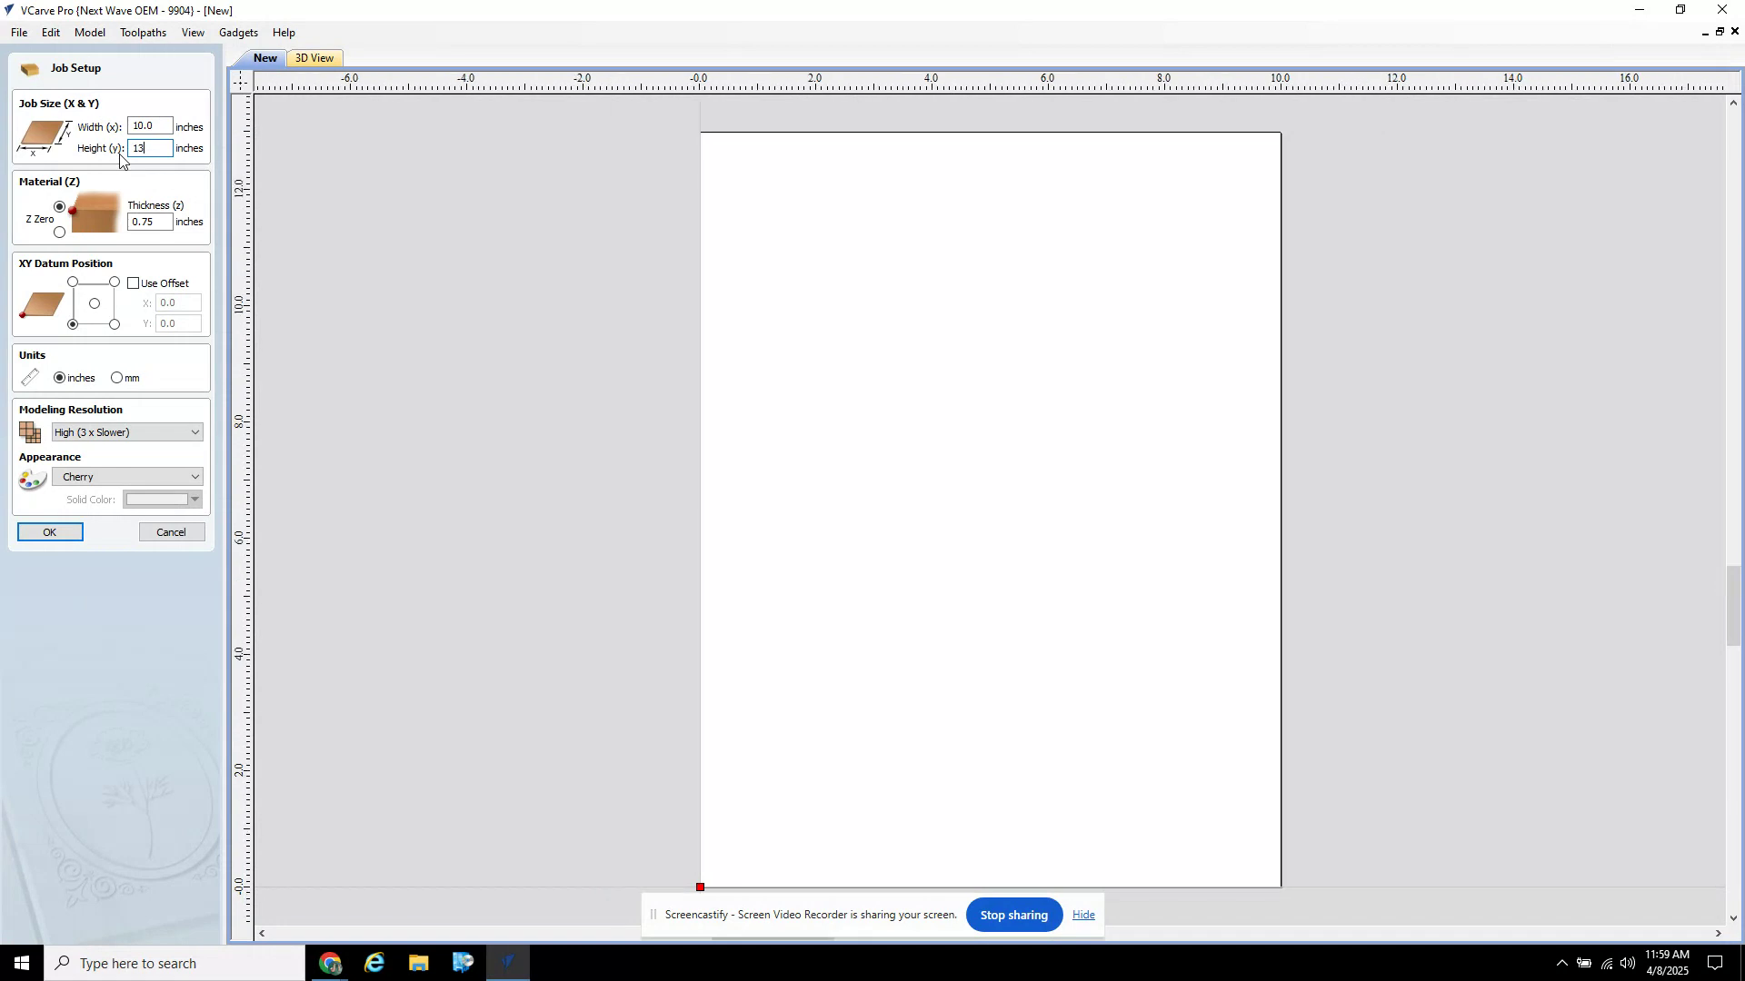
{"action": "left_click", "coordinate": [163, 126]}
{"action": "left_click", "coordinate": [162, 127]}
{"action": "left_click_drag", "start_coordinate": [163, 126], "coordinate": [103, 135]}
{"action": "type", "text": "18"}
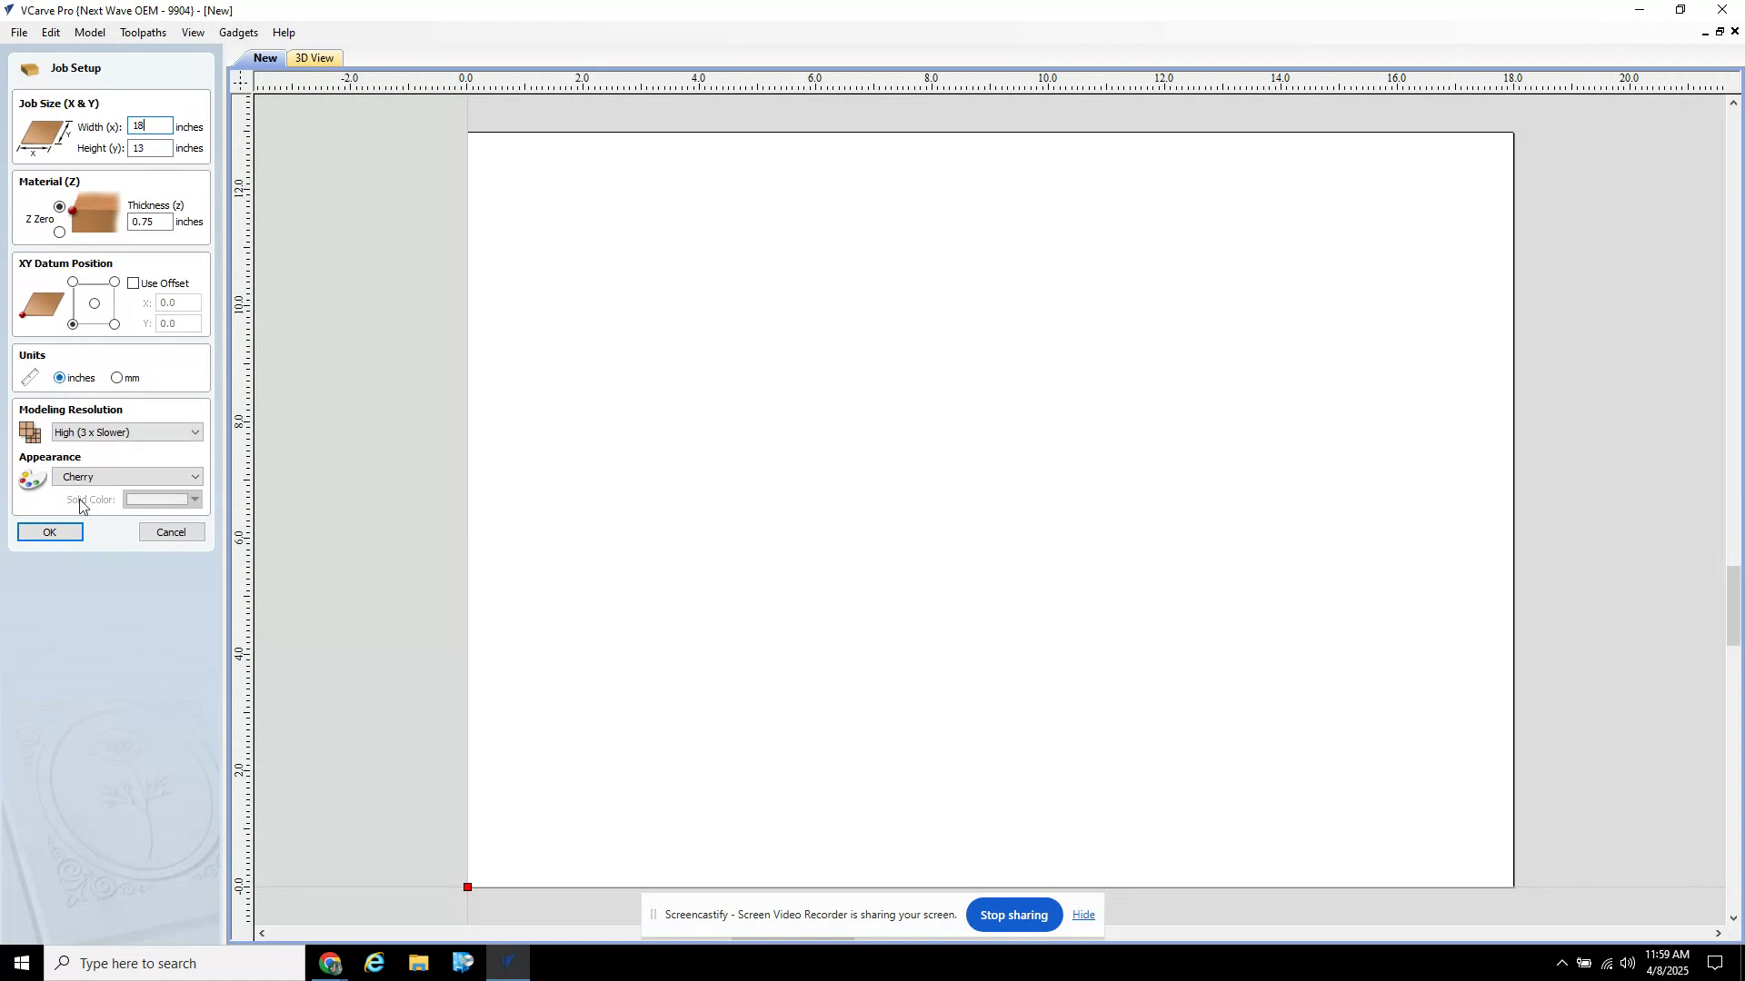
{"action": "left_click", "coordinate": [52, 533]}
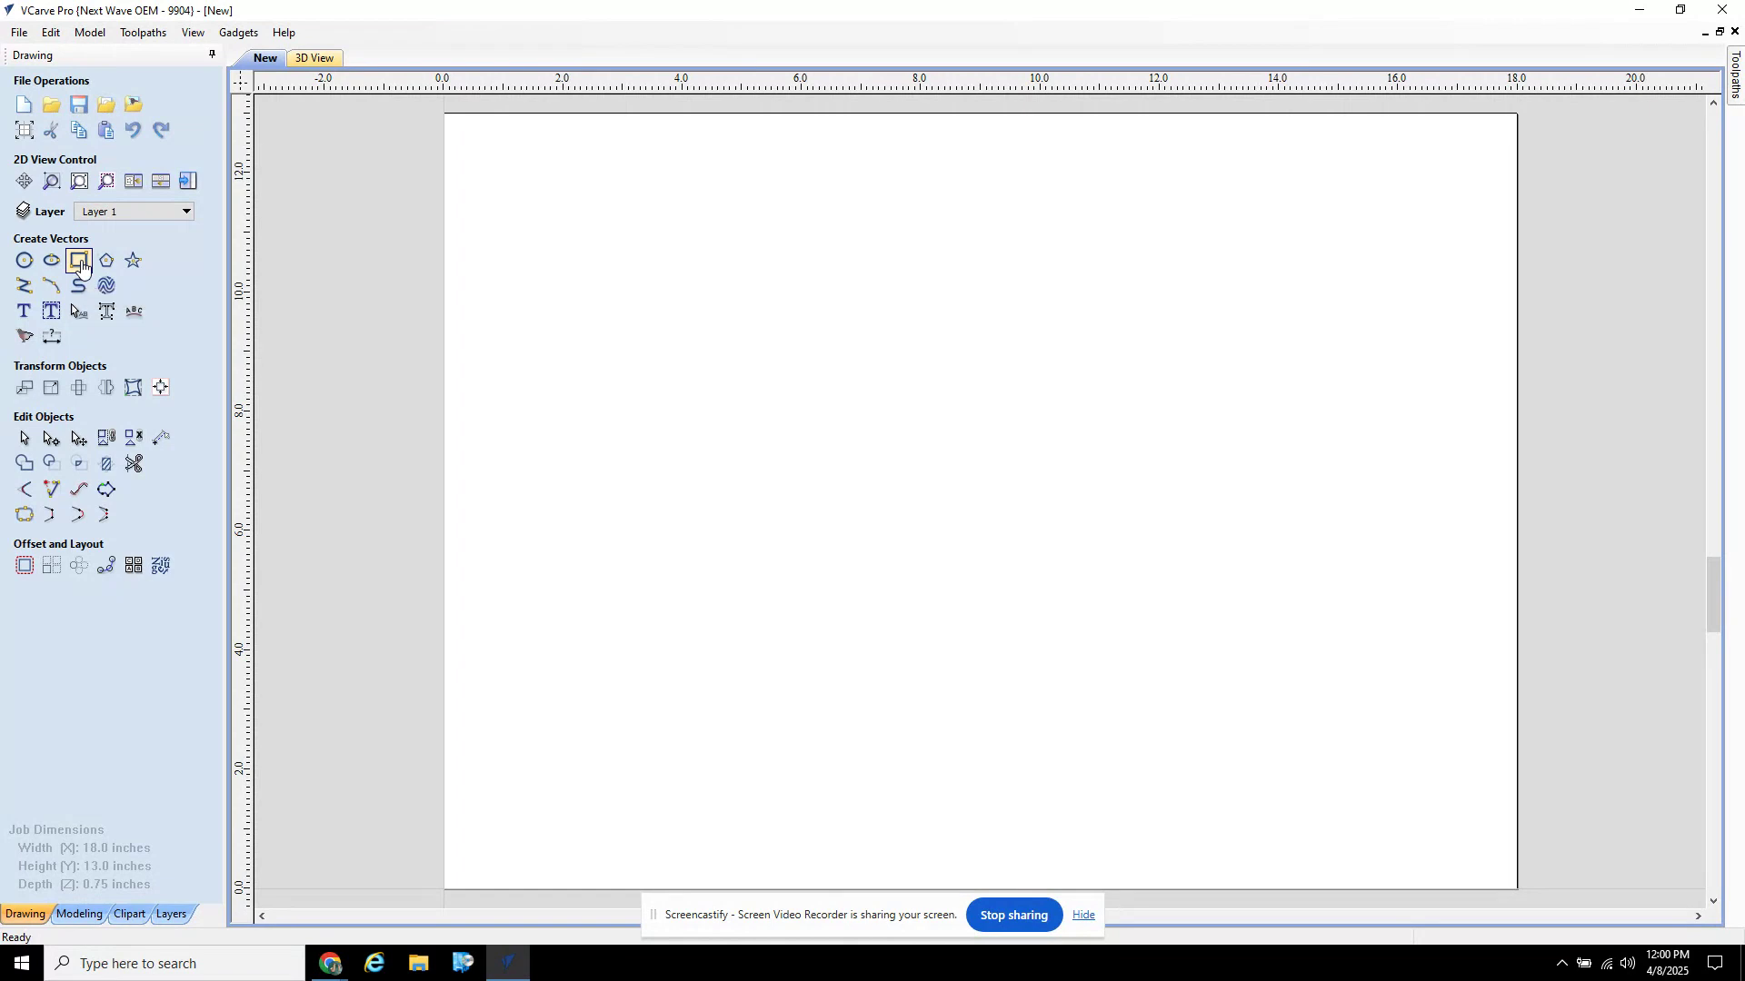
Step: Create the text "JV" in Bell MT, centre-aligned, with a height of 1.0 inch
{"action": "left_click", "coordinate": [24, 313]}
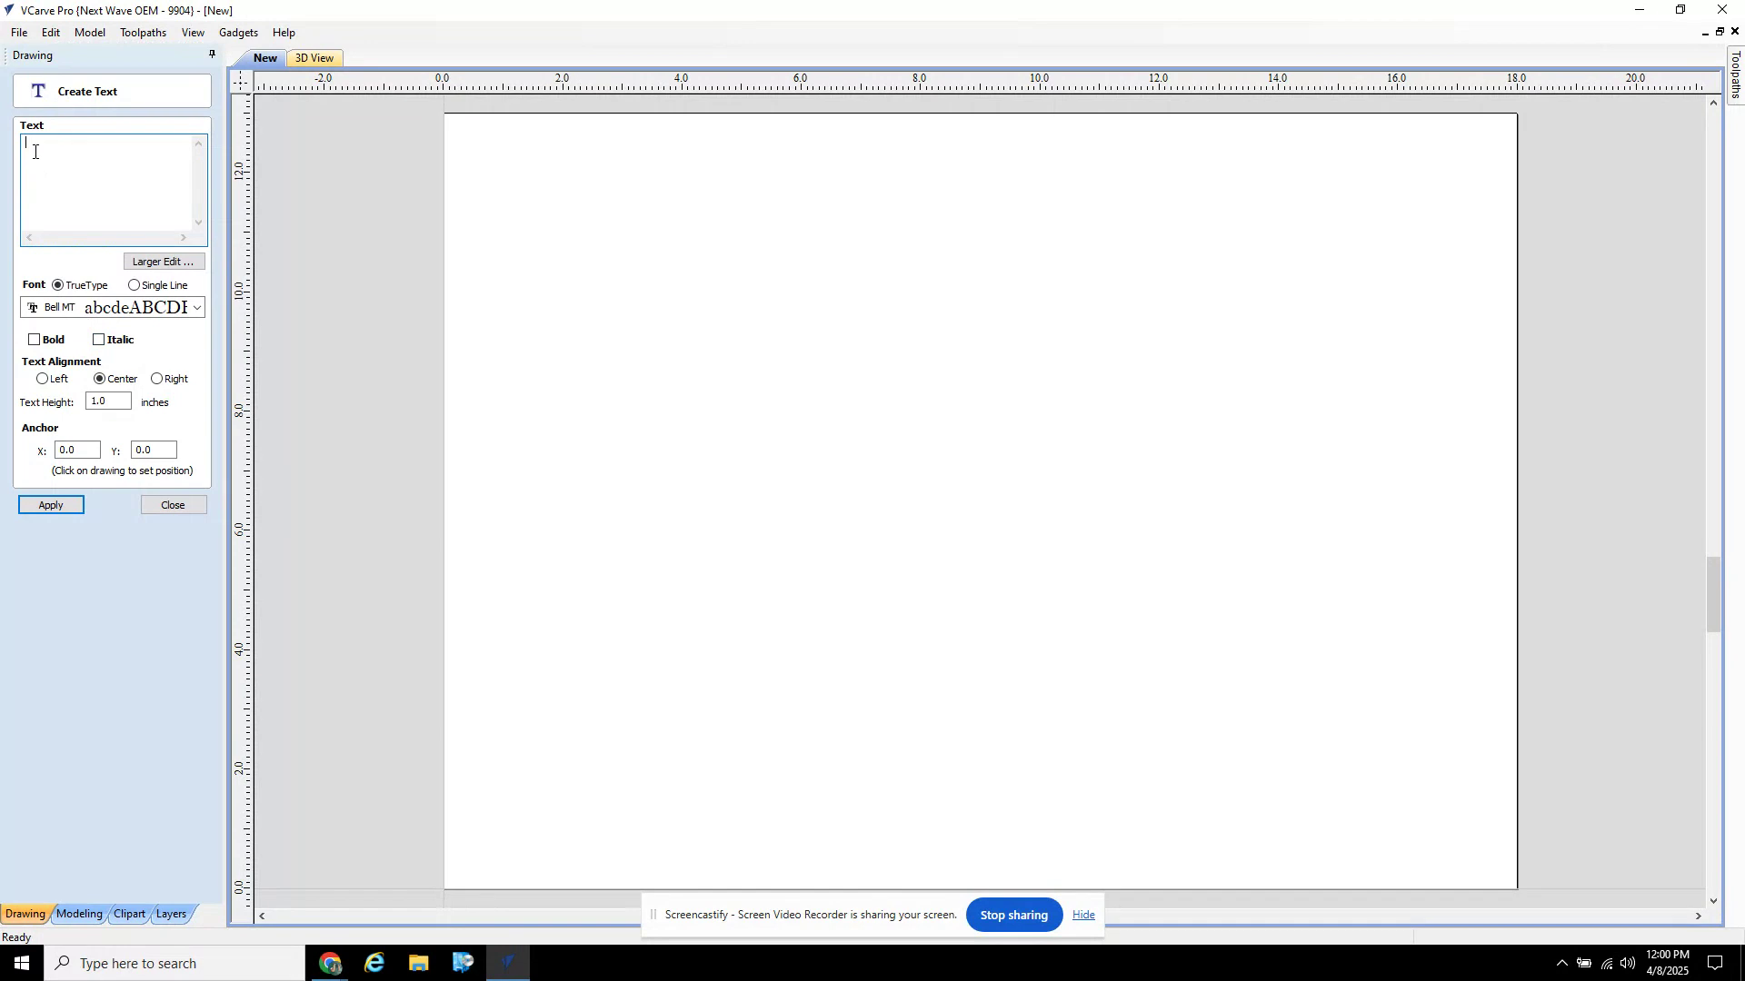
{"action": "type", "text": "JV"}
{"action": "left_click", "coordinate": [53, 506]}
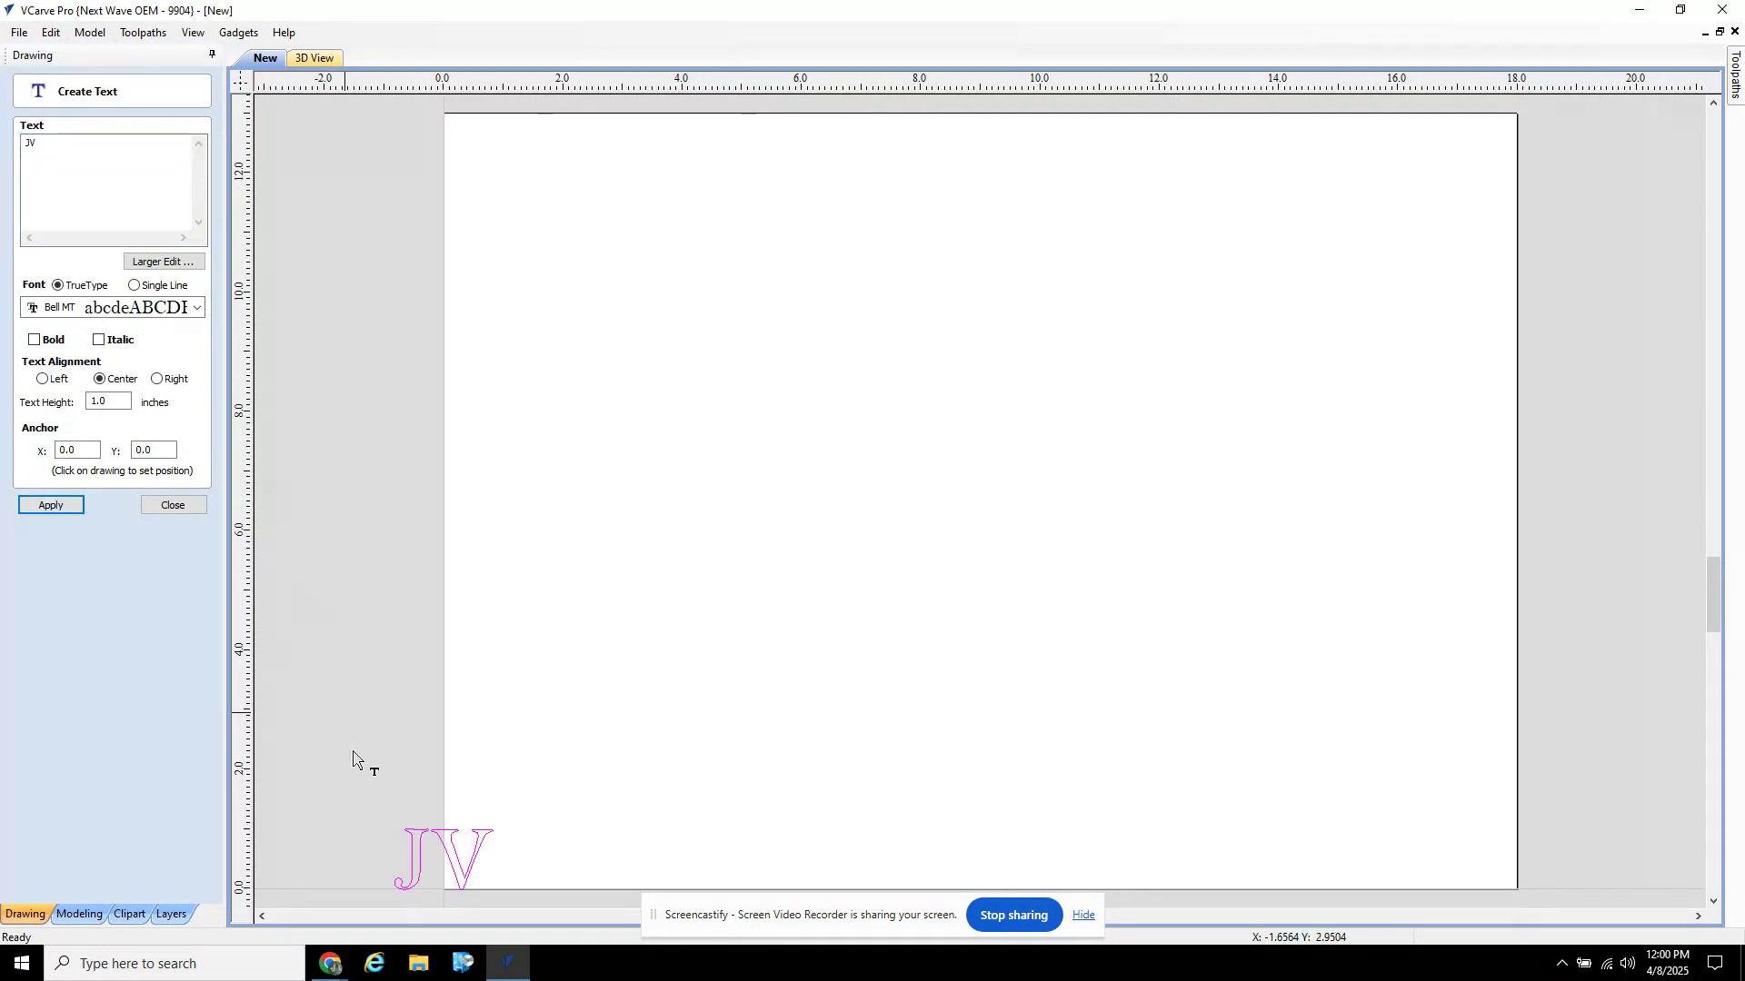
Step: Move the JV text onto the material, with its anchor at about X 5.53, Y 5.40 inches
{"action": "left_click", "coordinate": [449, 853]}
{"action": "left_click", "coordinate": [446, 850]}
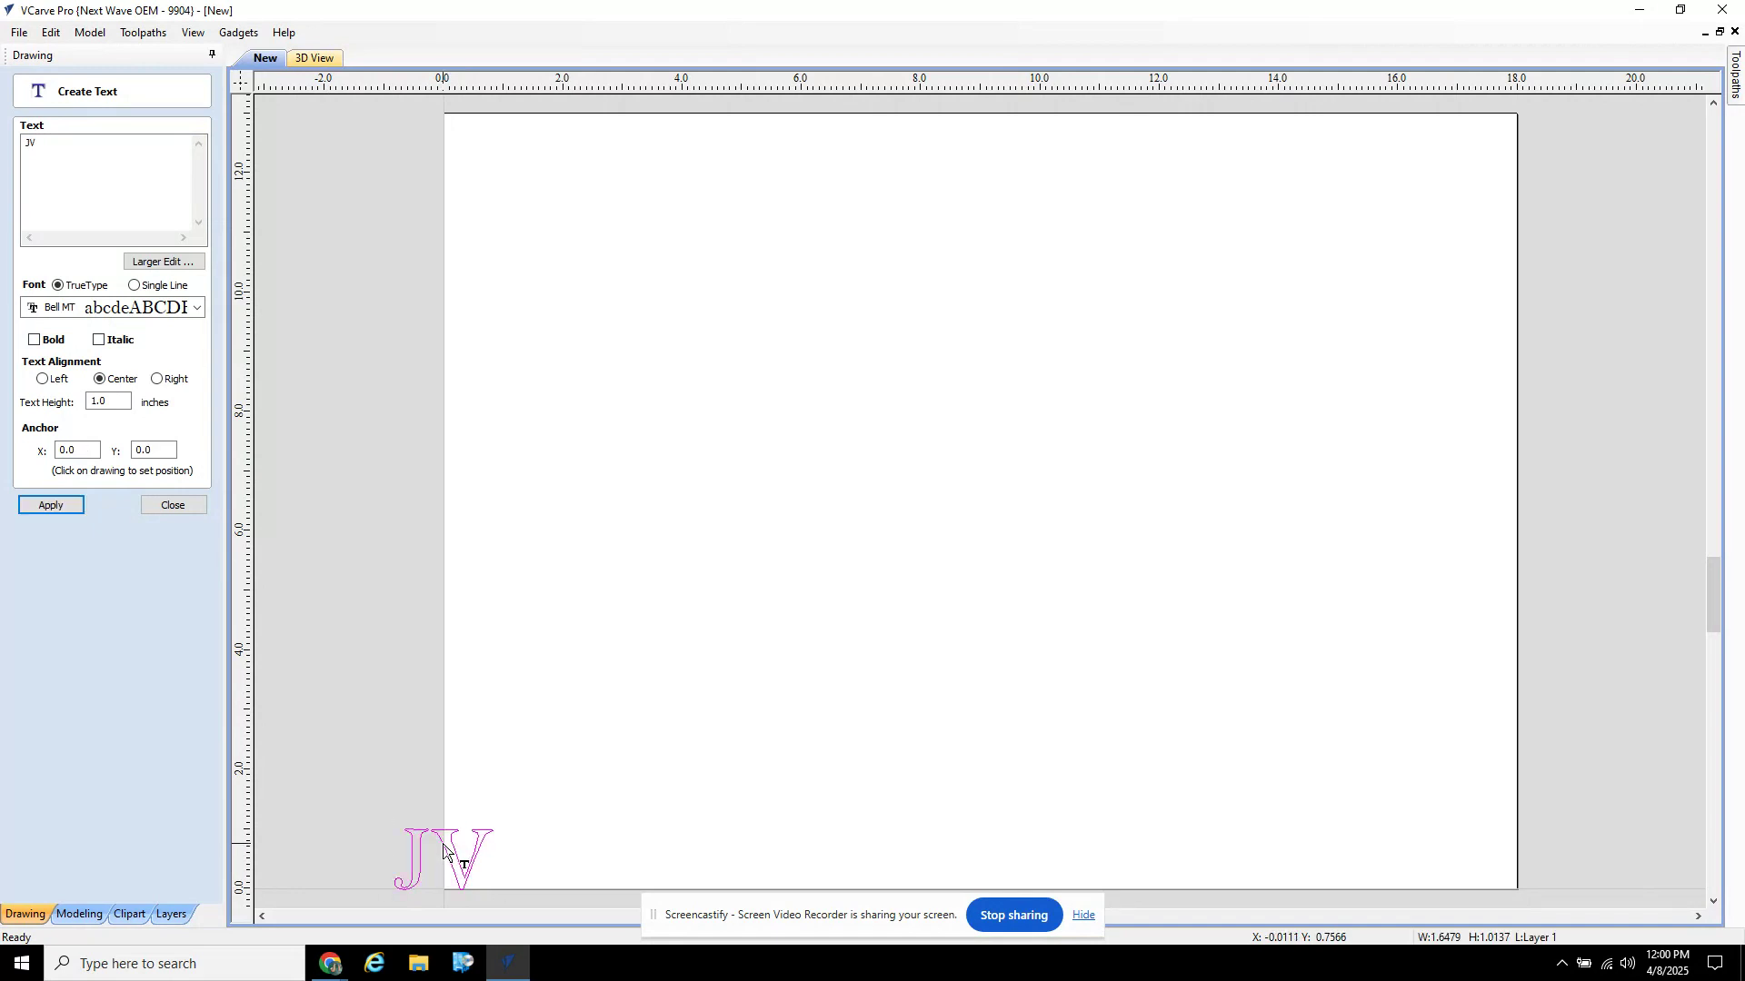
{"action": "left_click", "coordinate": [444, 845]}
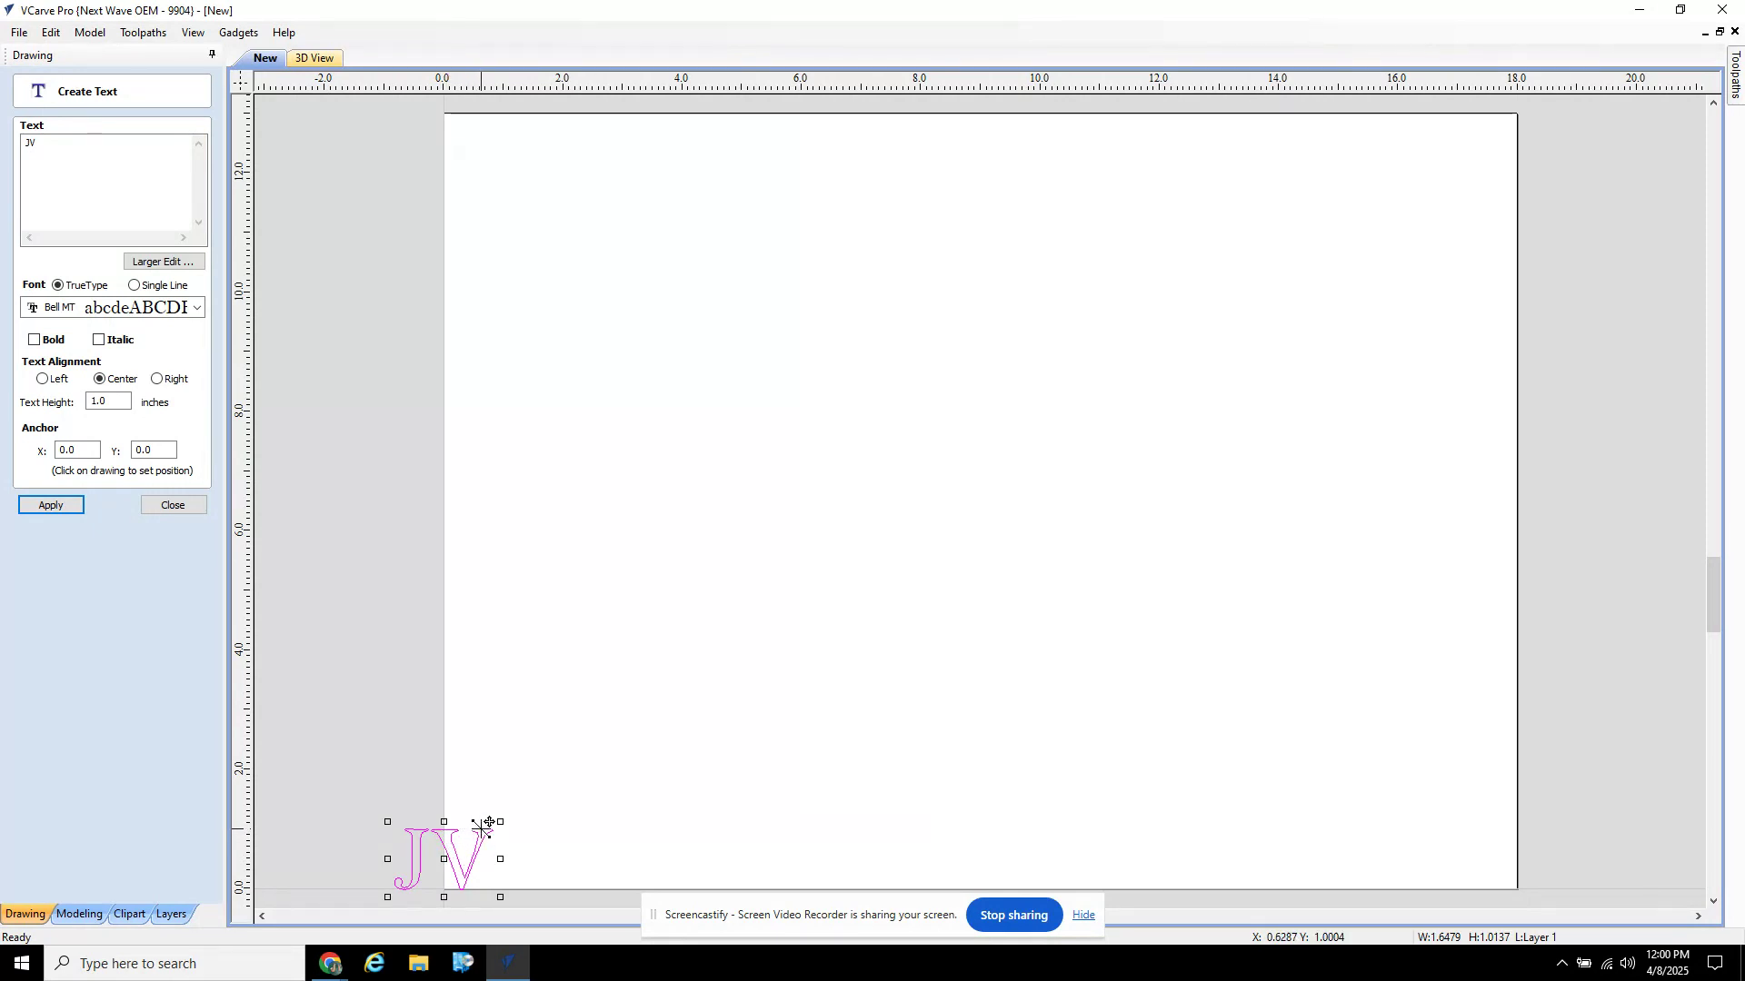
{"action": "left_click_drag", "start_coordinate": [471, 852], "coordinate": [810, 526]}
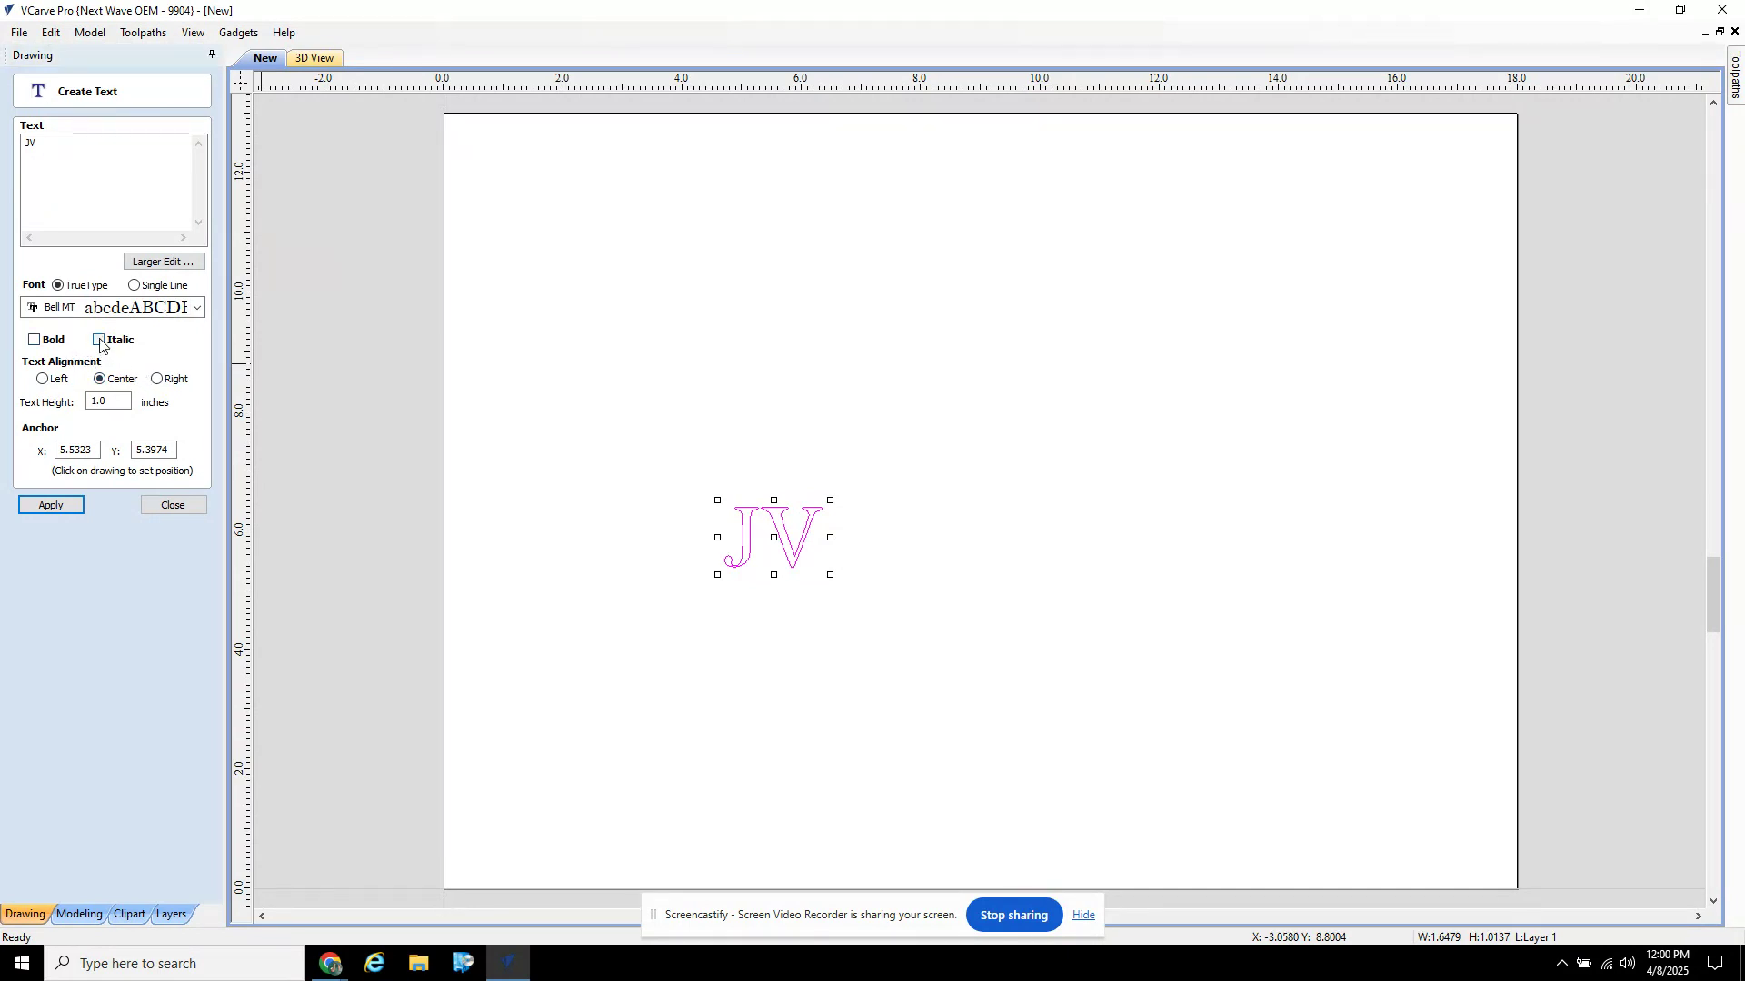
Step: Try italic and bold styling on the JV text one at a time, and restore the regular style
{"action": "left_click", "coordinate": [74, 507]}
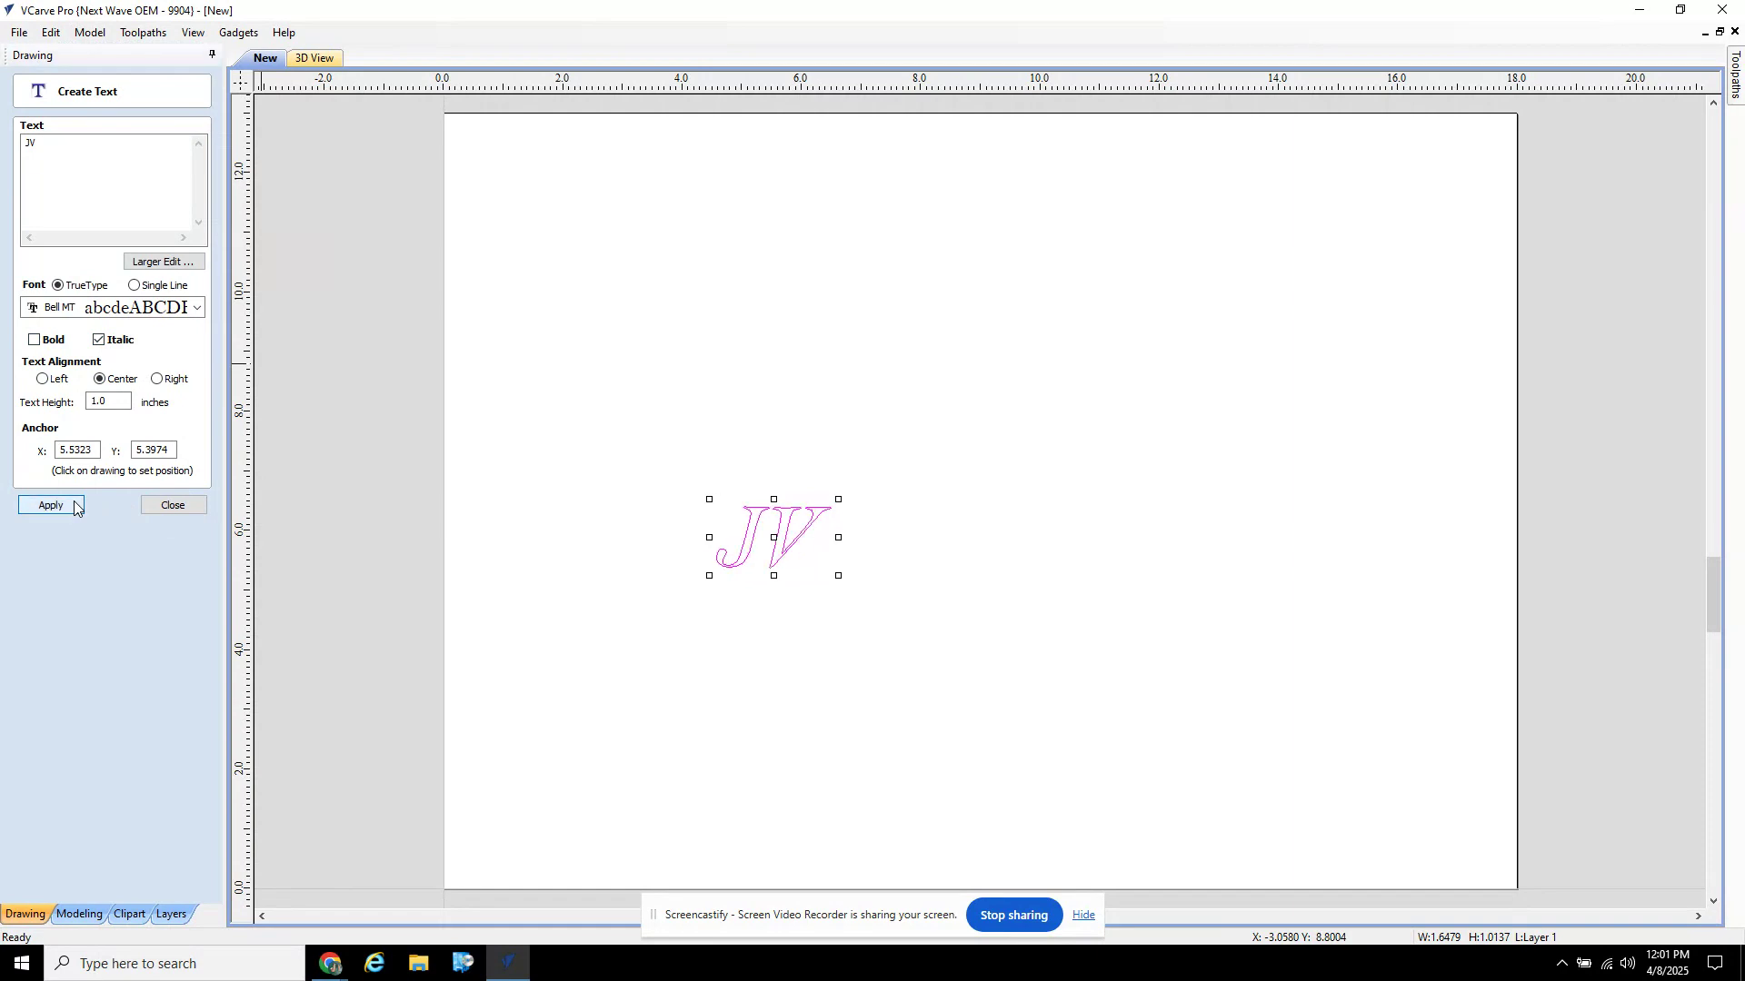
{"action": "left_click", "coordinate": [98, 340]}
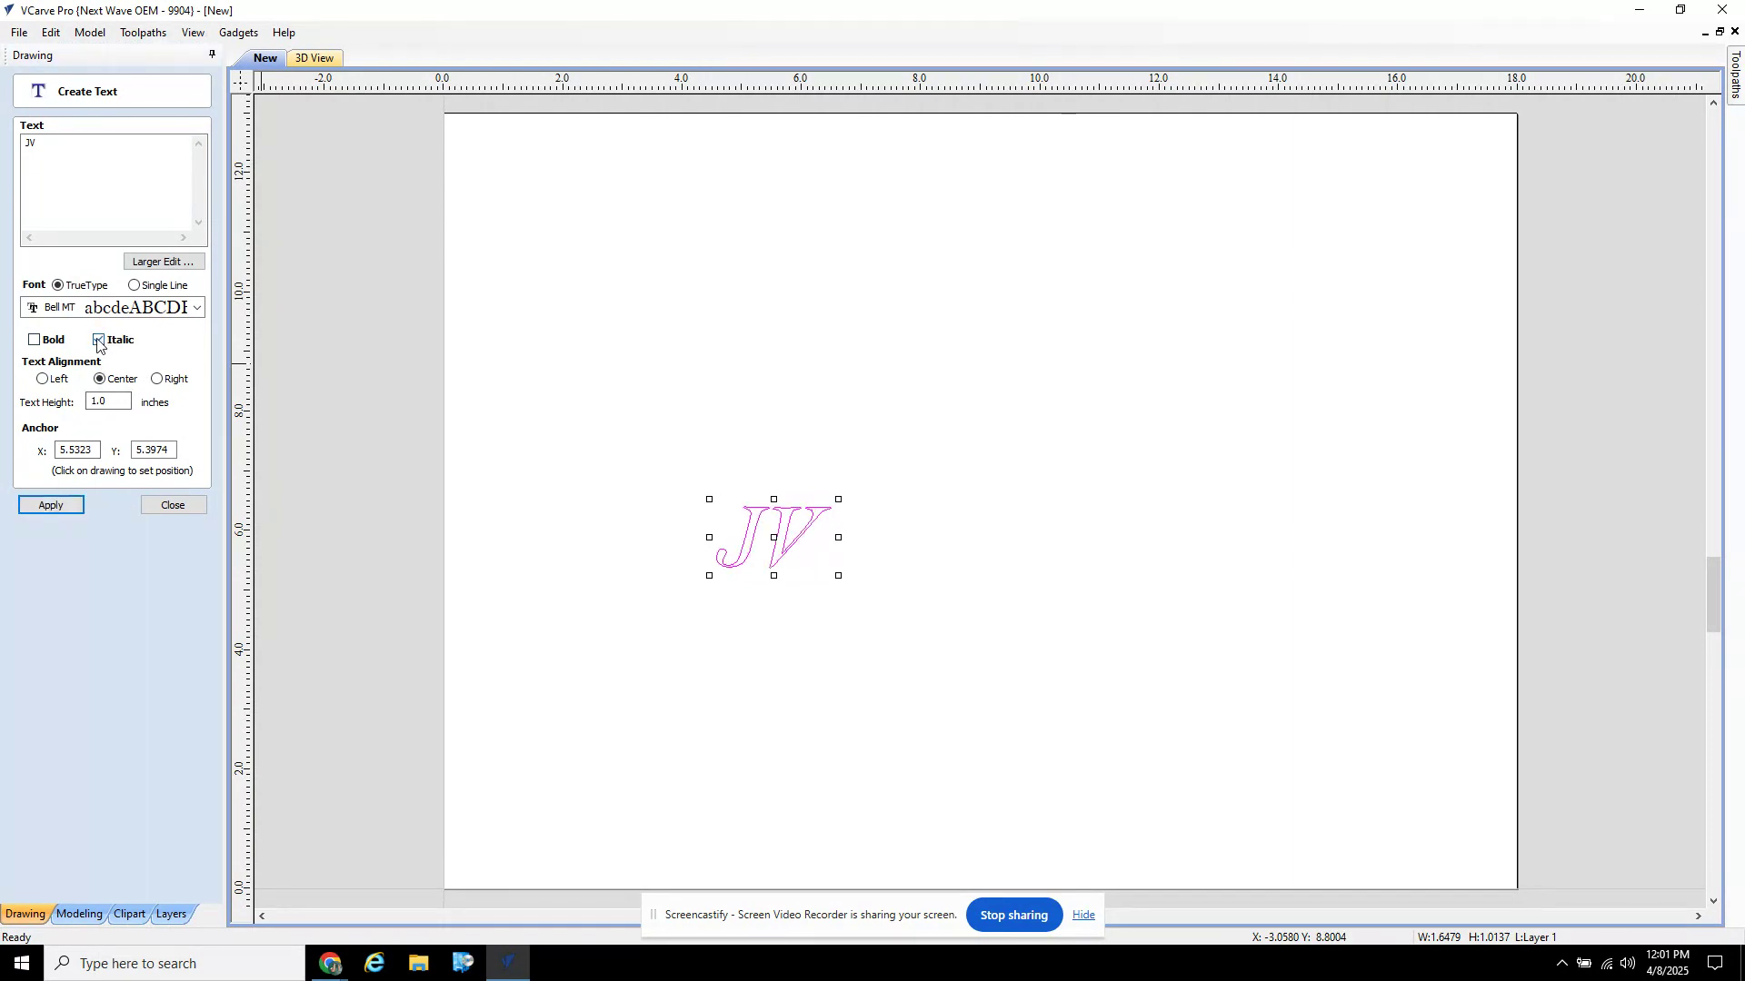
{"action": "left_click", "coordinate": [34, 340]}
{"action": "left_click", "coordinate": [55, 507]}
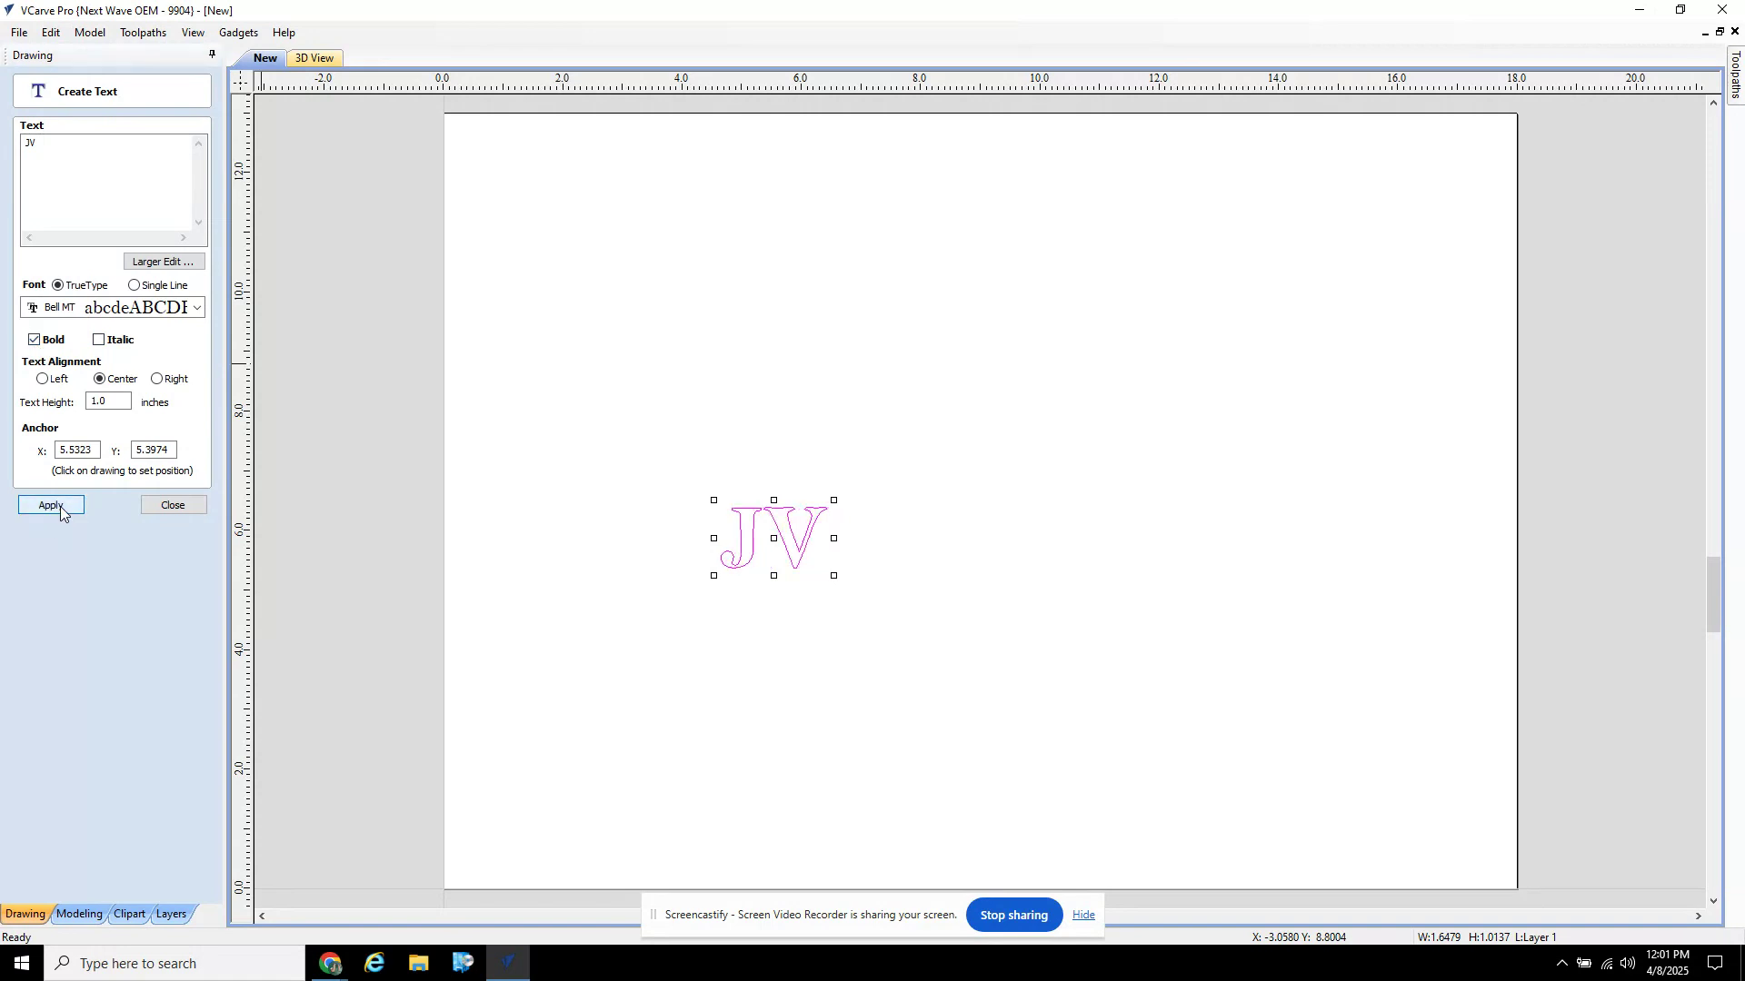
{"action": "left_click", "coordinate": [34, 340]}
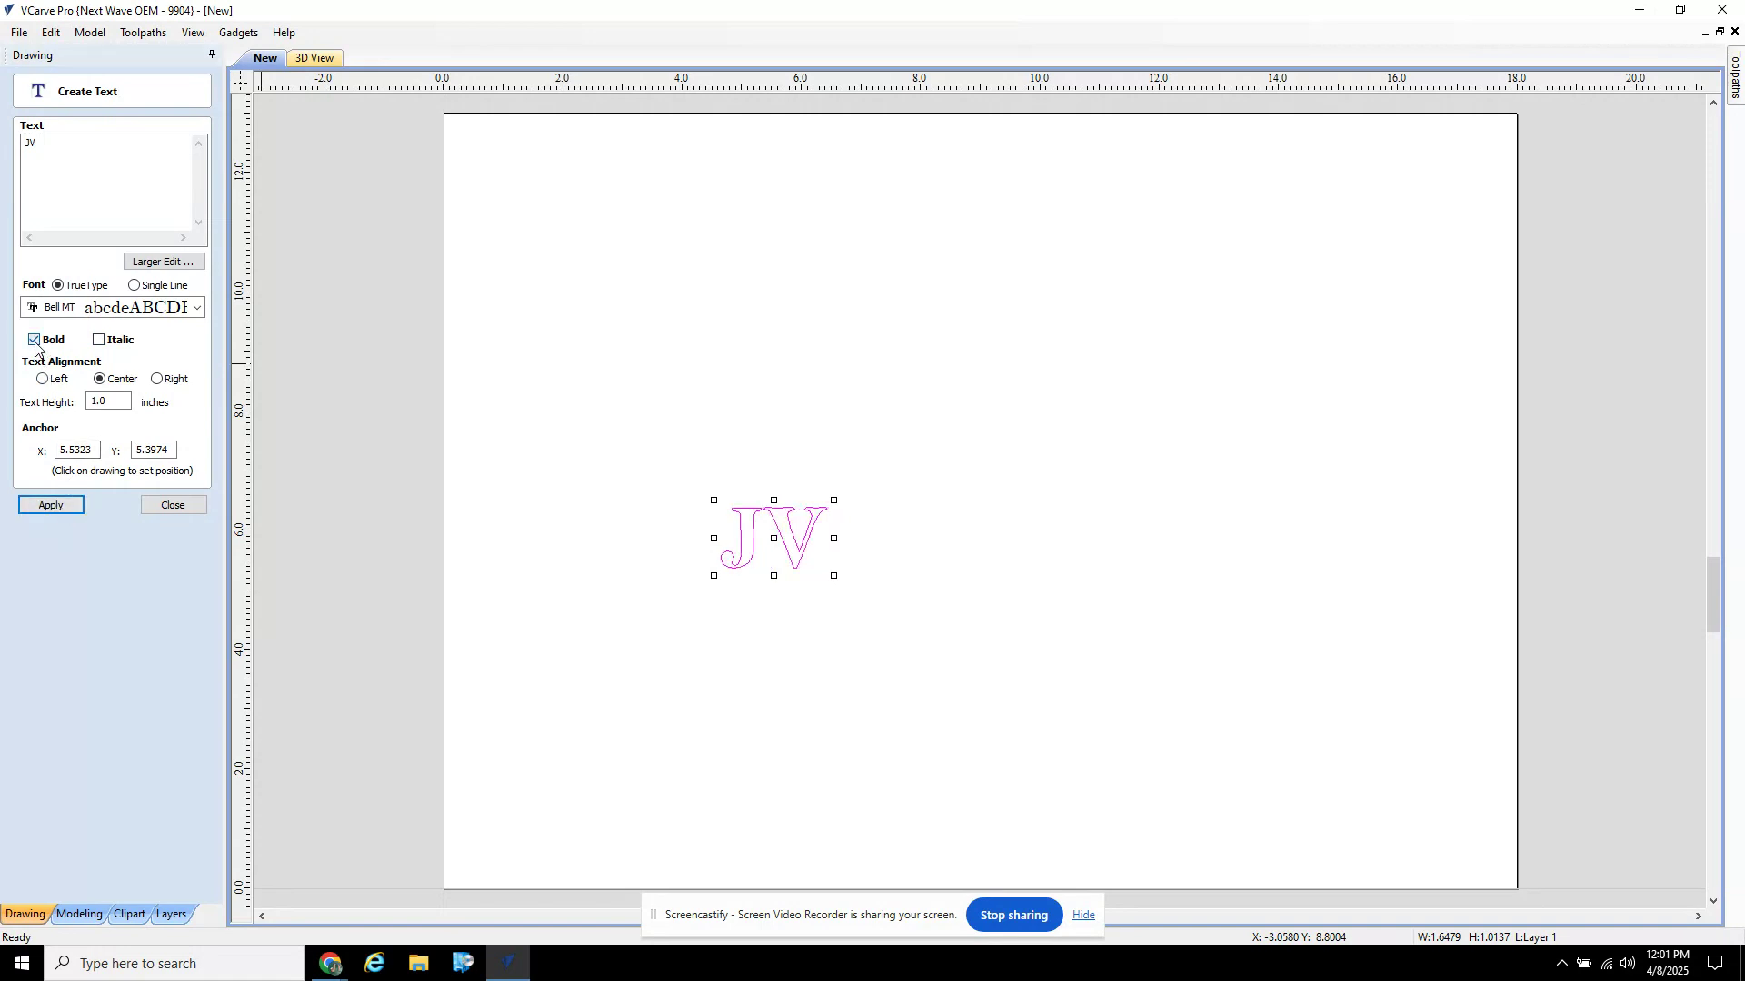
{"action": "left_click", "coordinate": [55, 505]}
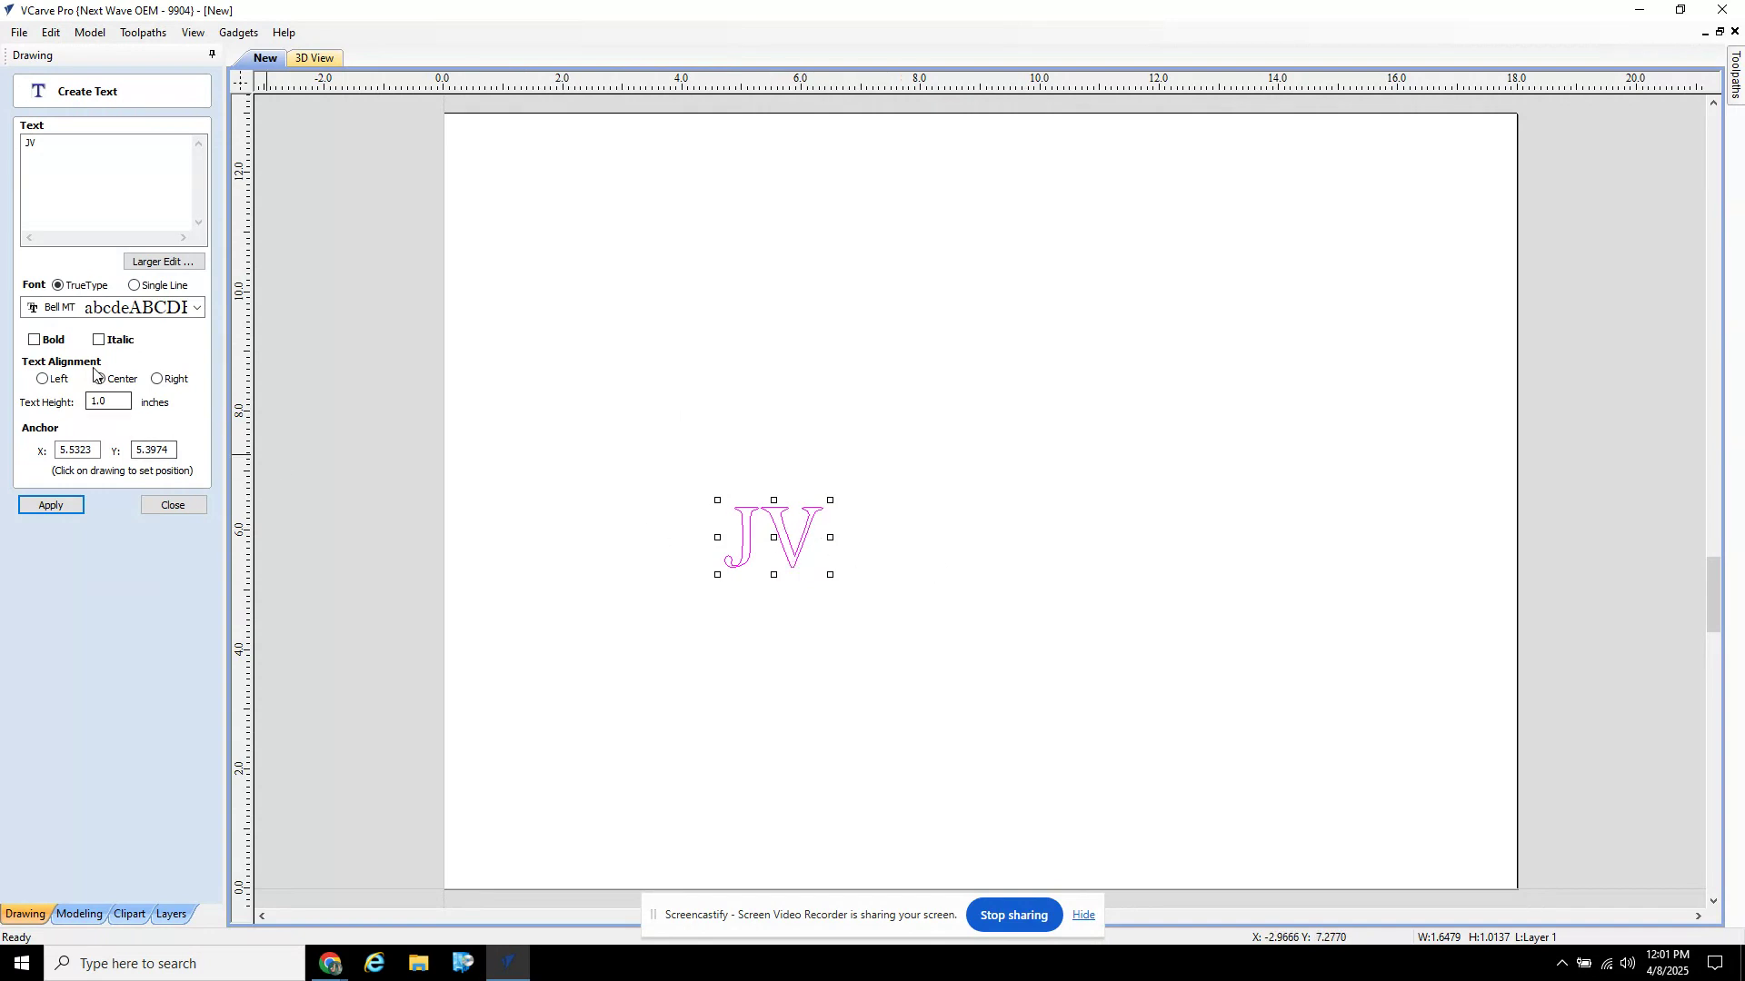
Step: Try JV text heights of 2.0 and 0.5 inches, and set the height back to 1.0 inch
{"action": "double_click", "coordinate": [100, 400]}
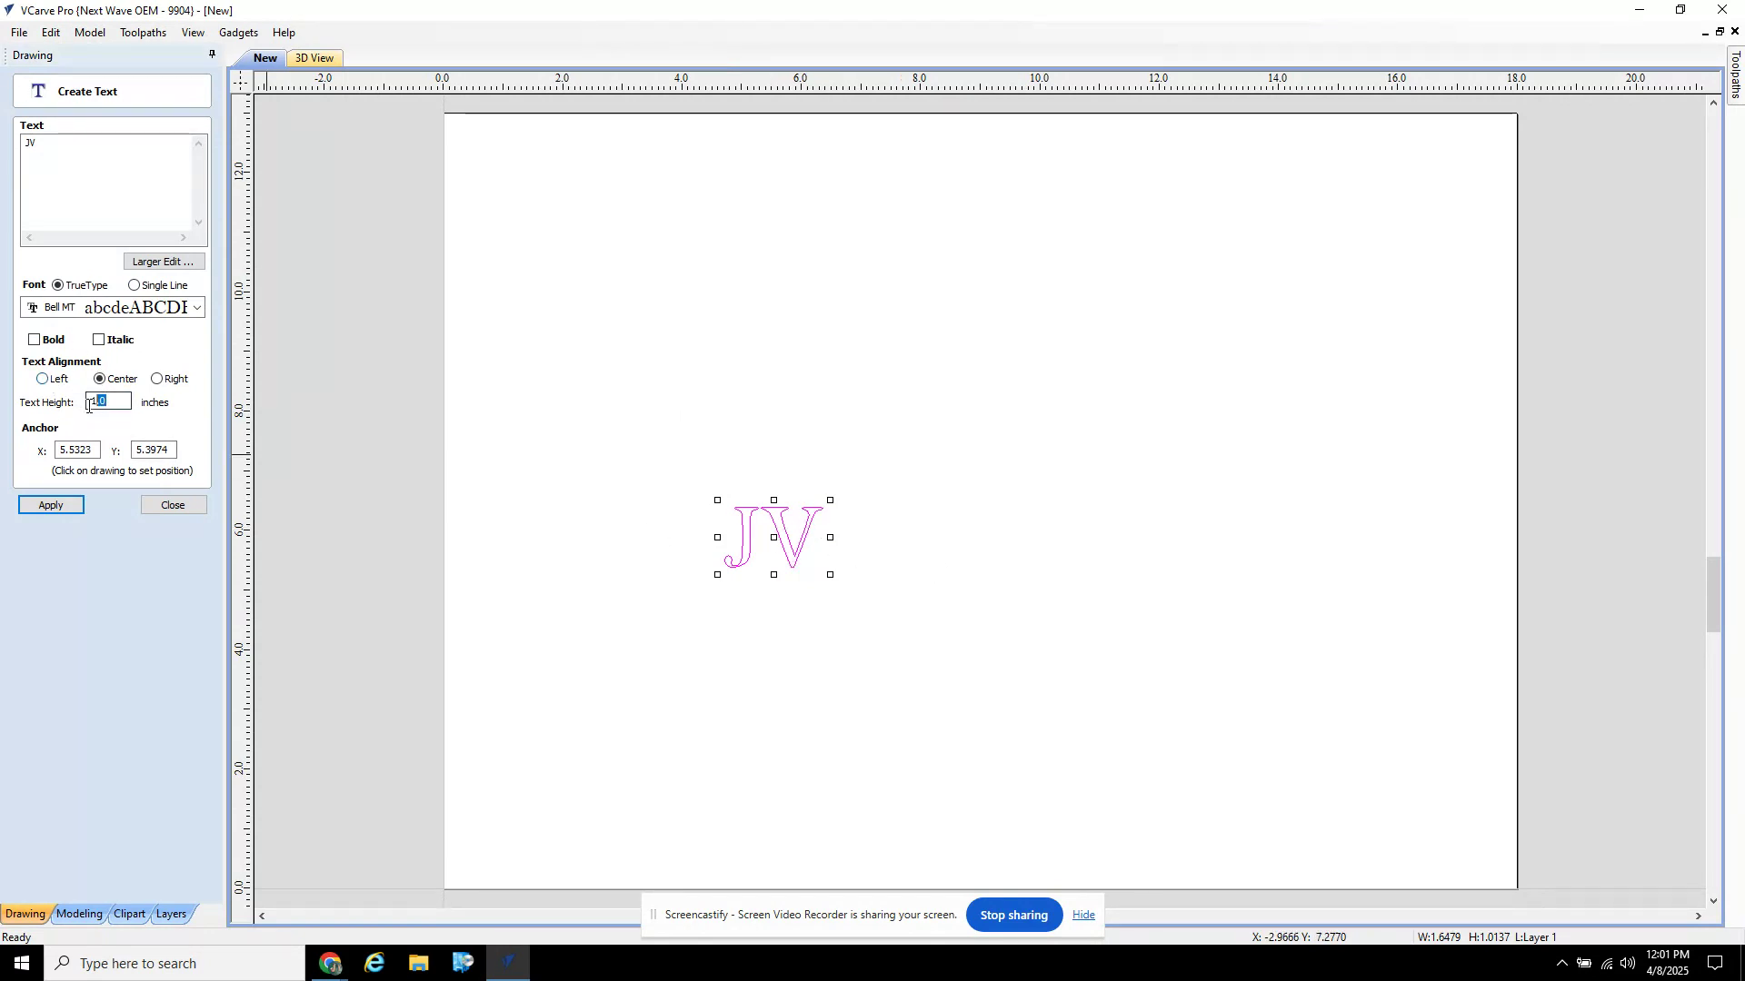
{"action": "type", "text": "2.0"}
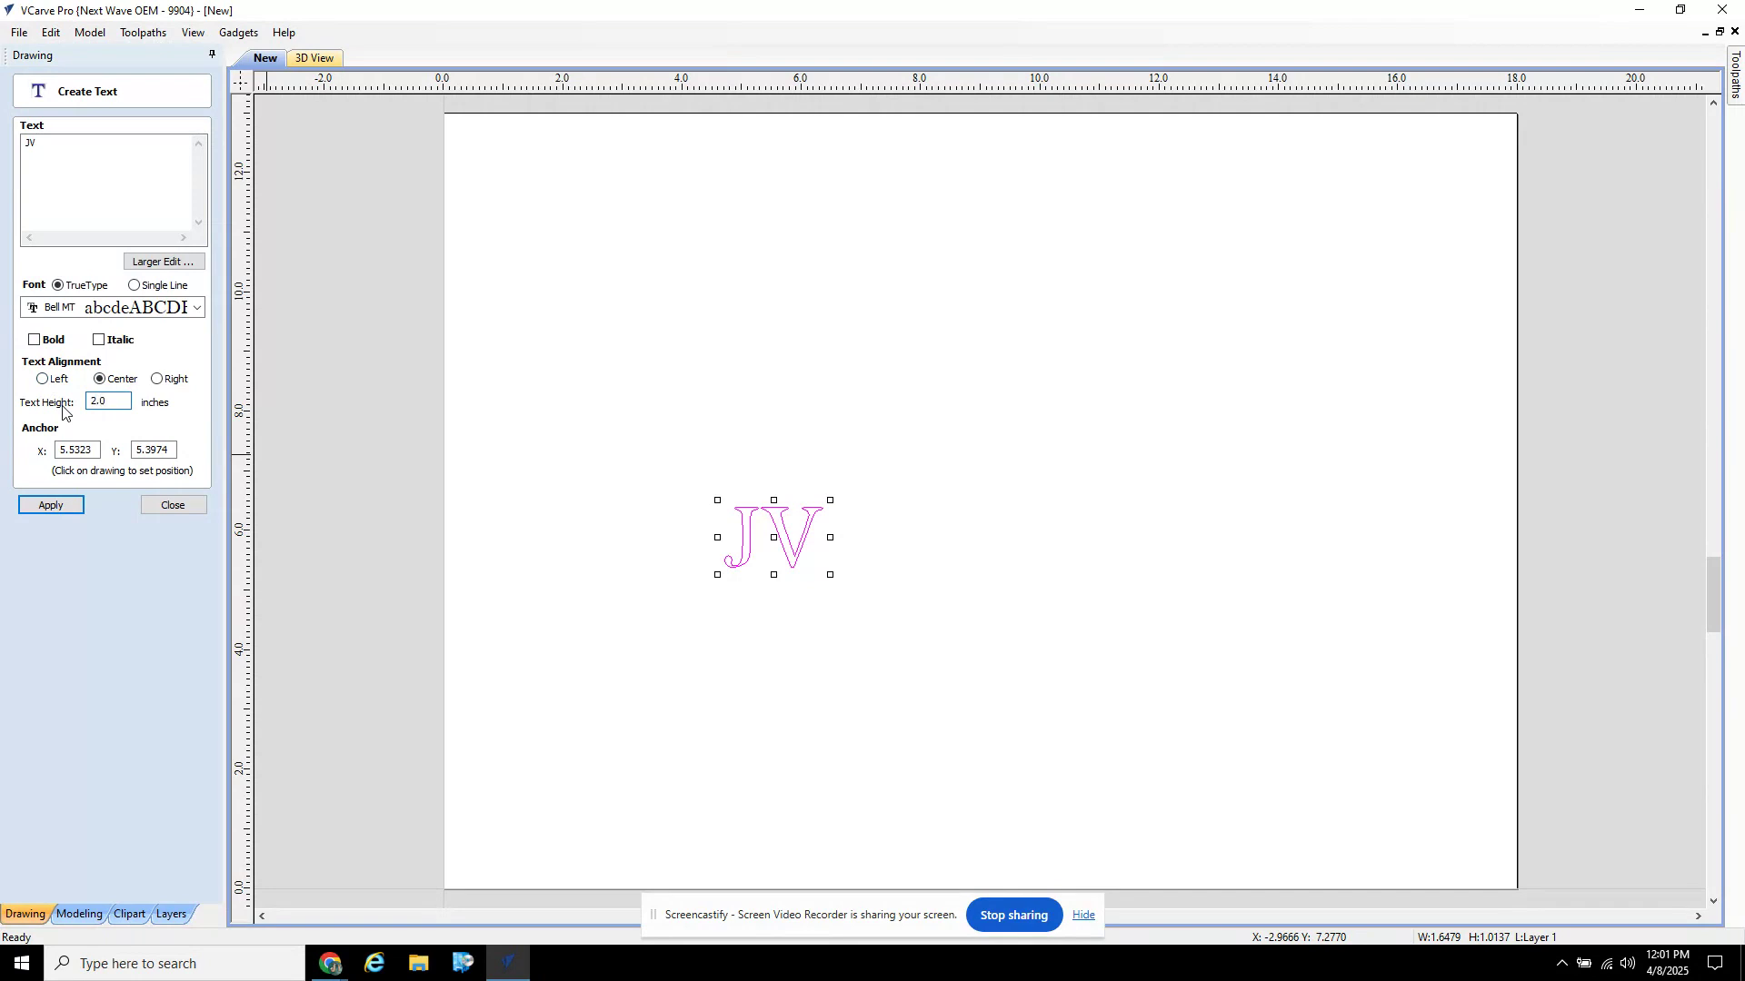
{"action": "left_click", "coordinate": [56, 506]}
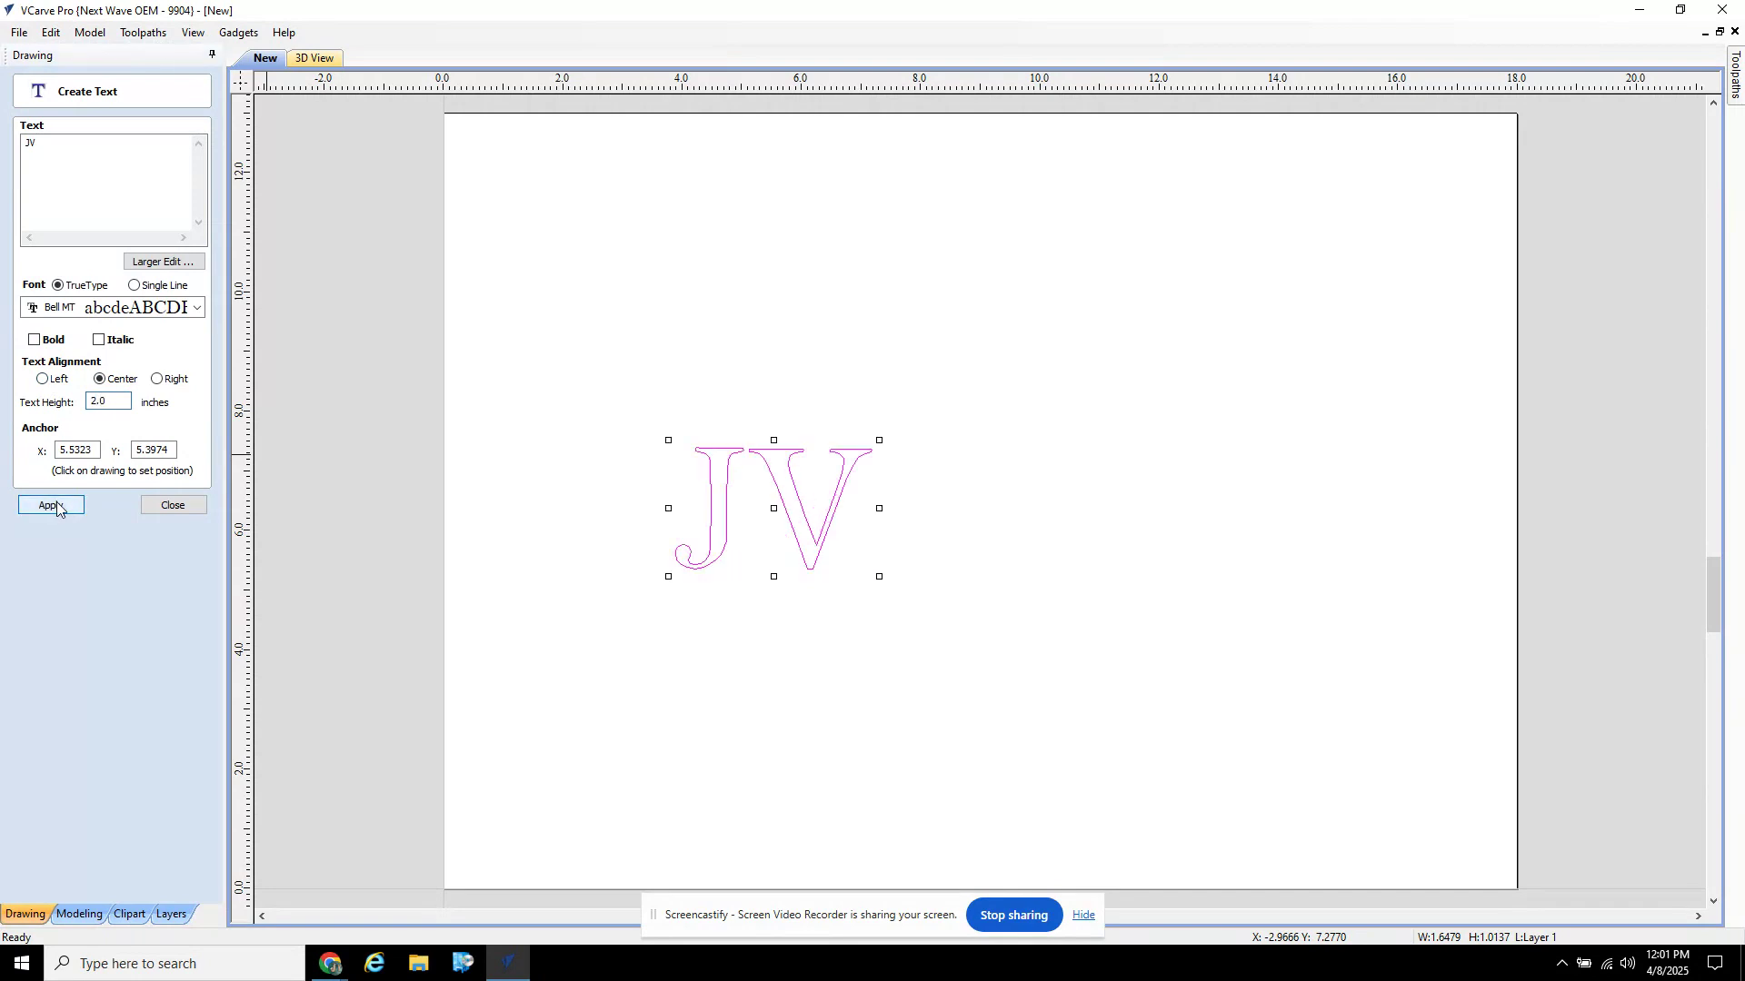
{"action": "double_click", "coordinate": [87, 401]}
{"action": "type", "text": ".5"}
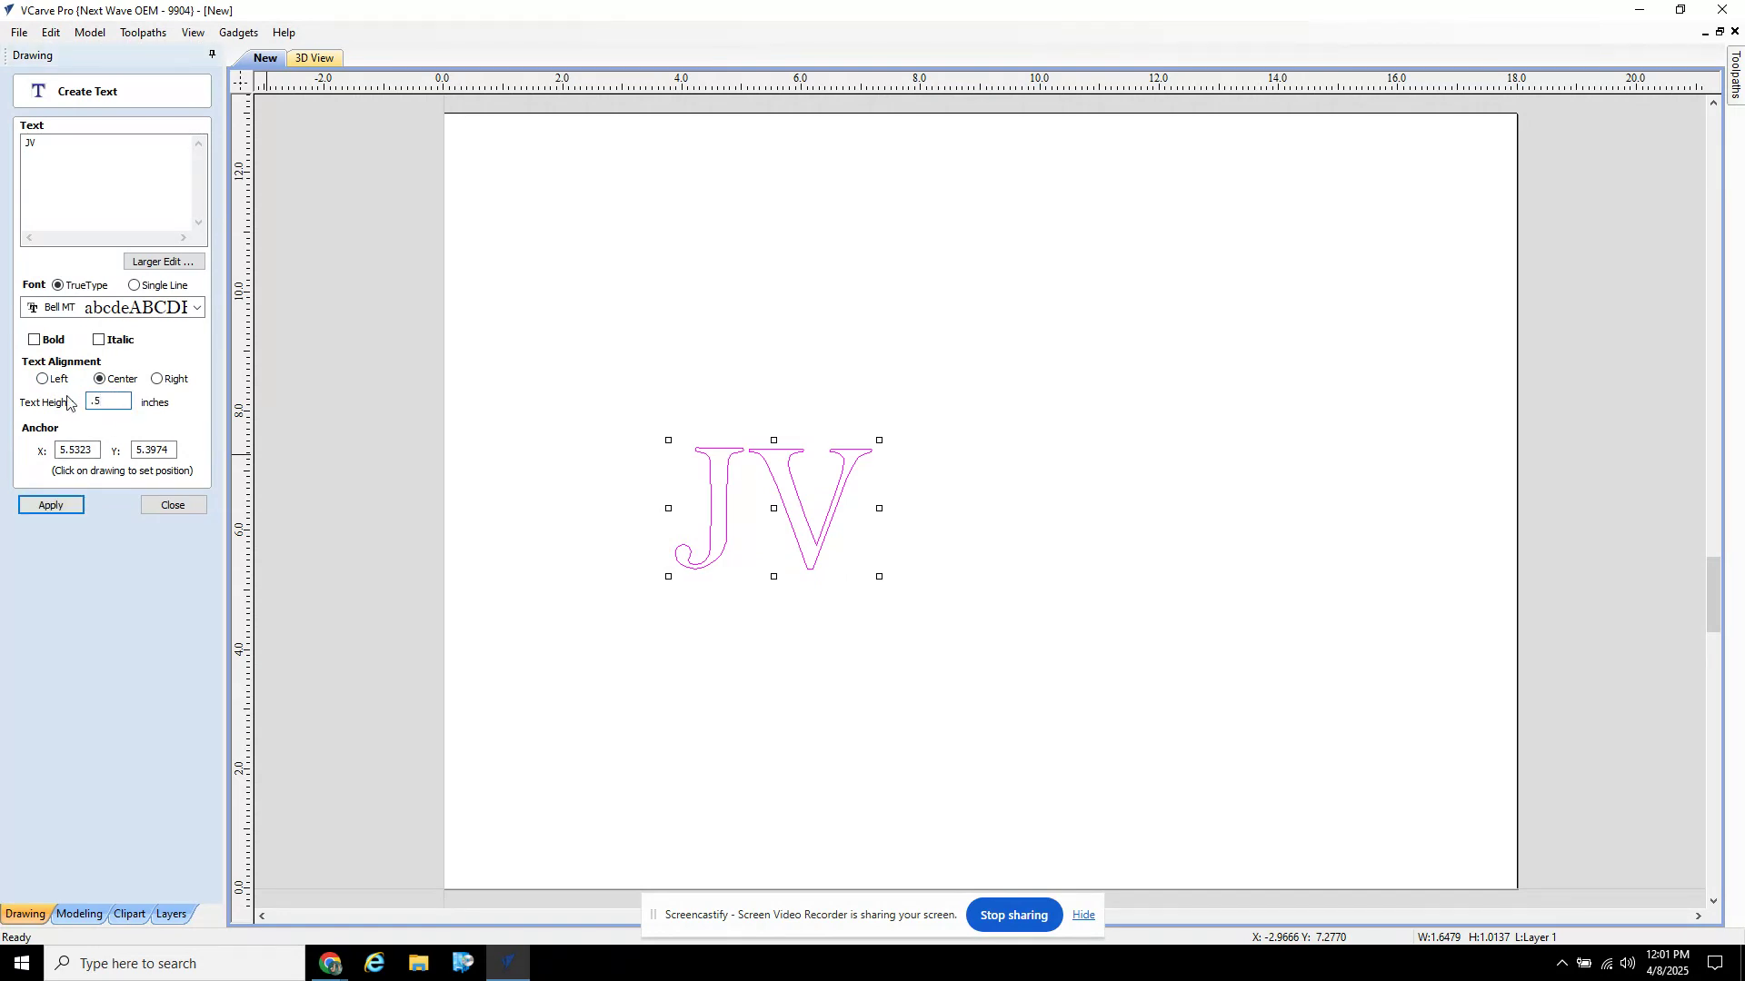
{"action": "left_click", "coordinate": [48, 510]}
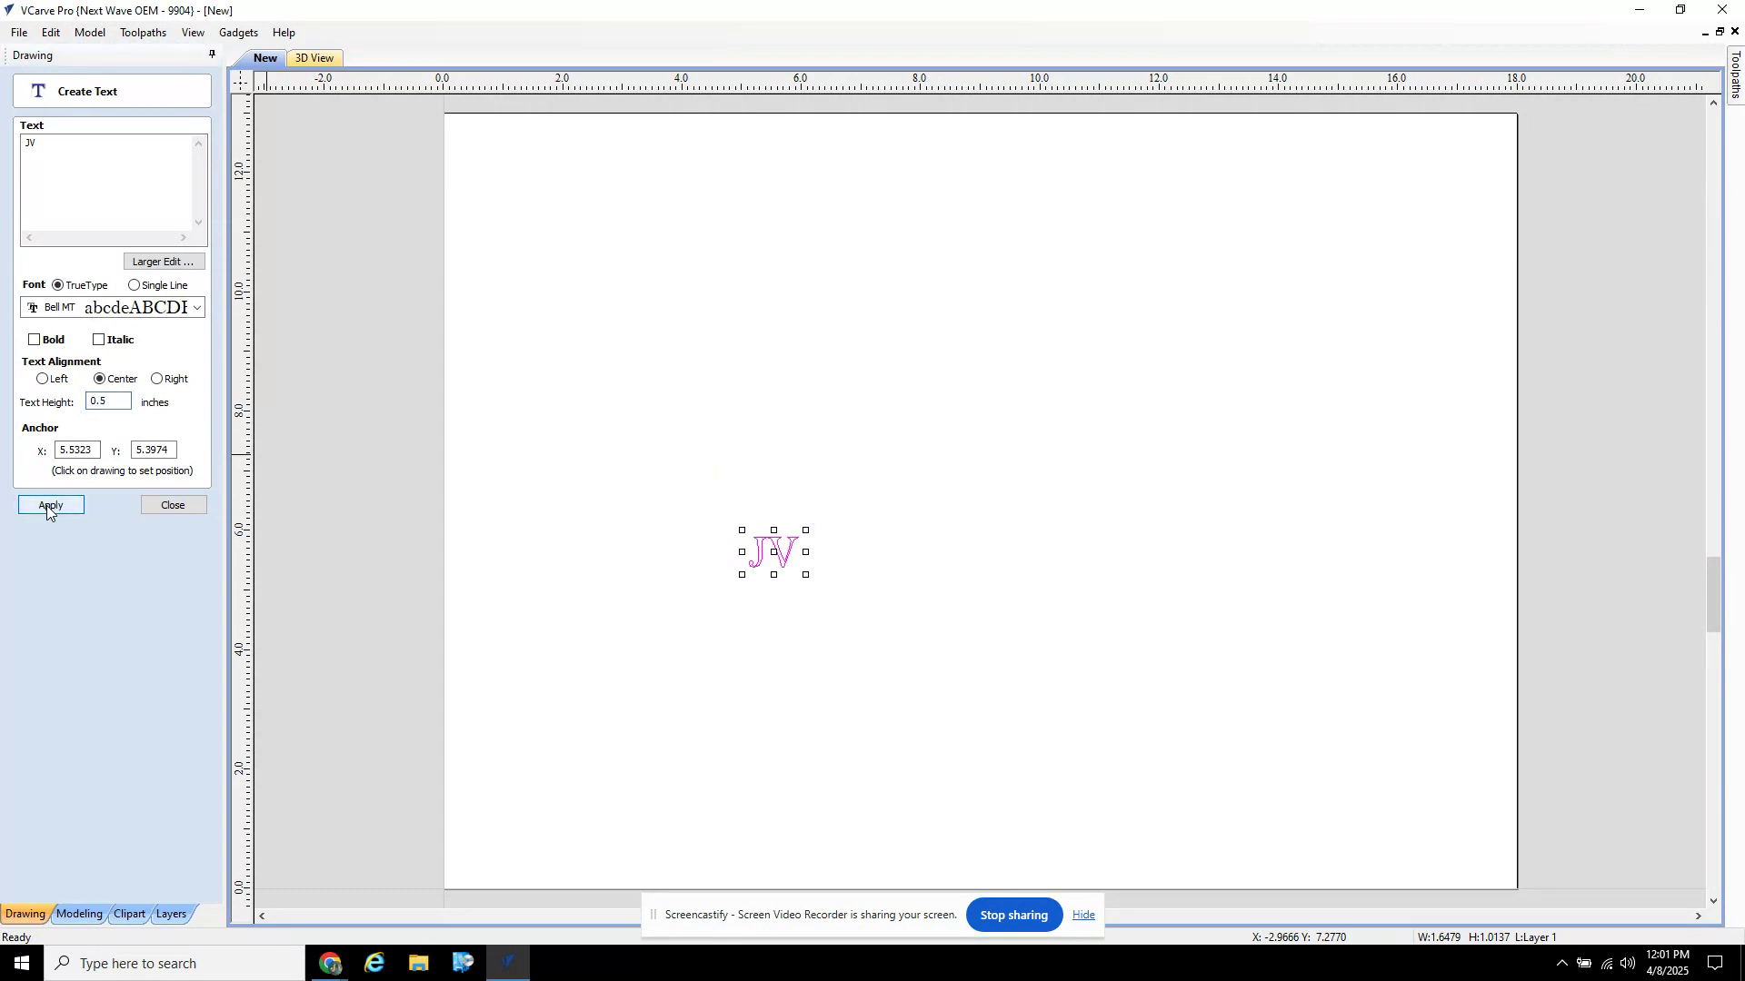
{"action": "double_click", "coordinate": [91, 401]}
{"action": "type", "text": "1"}
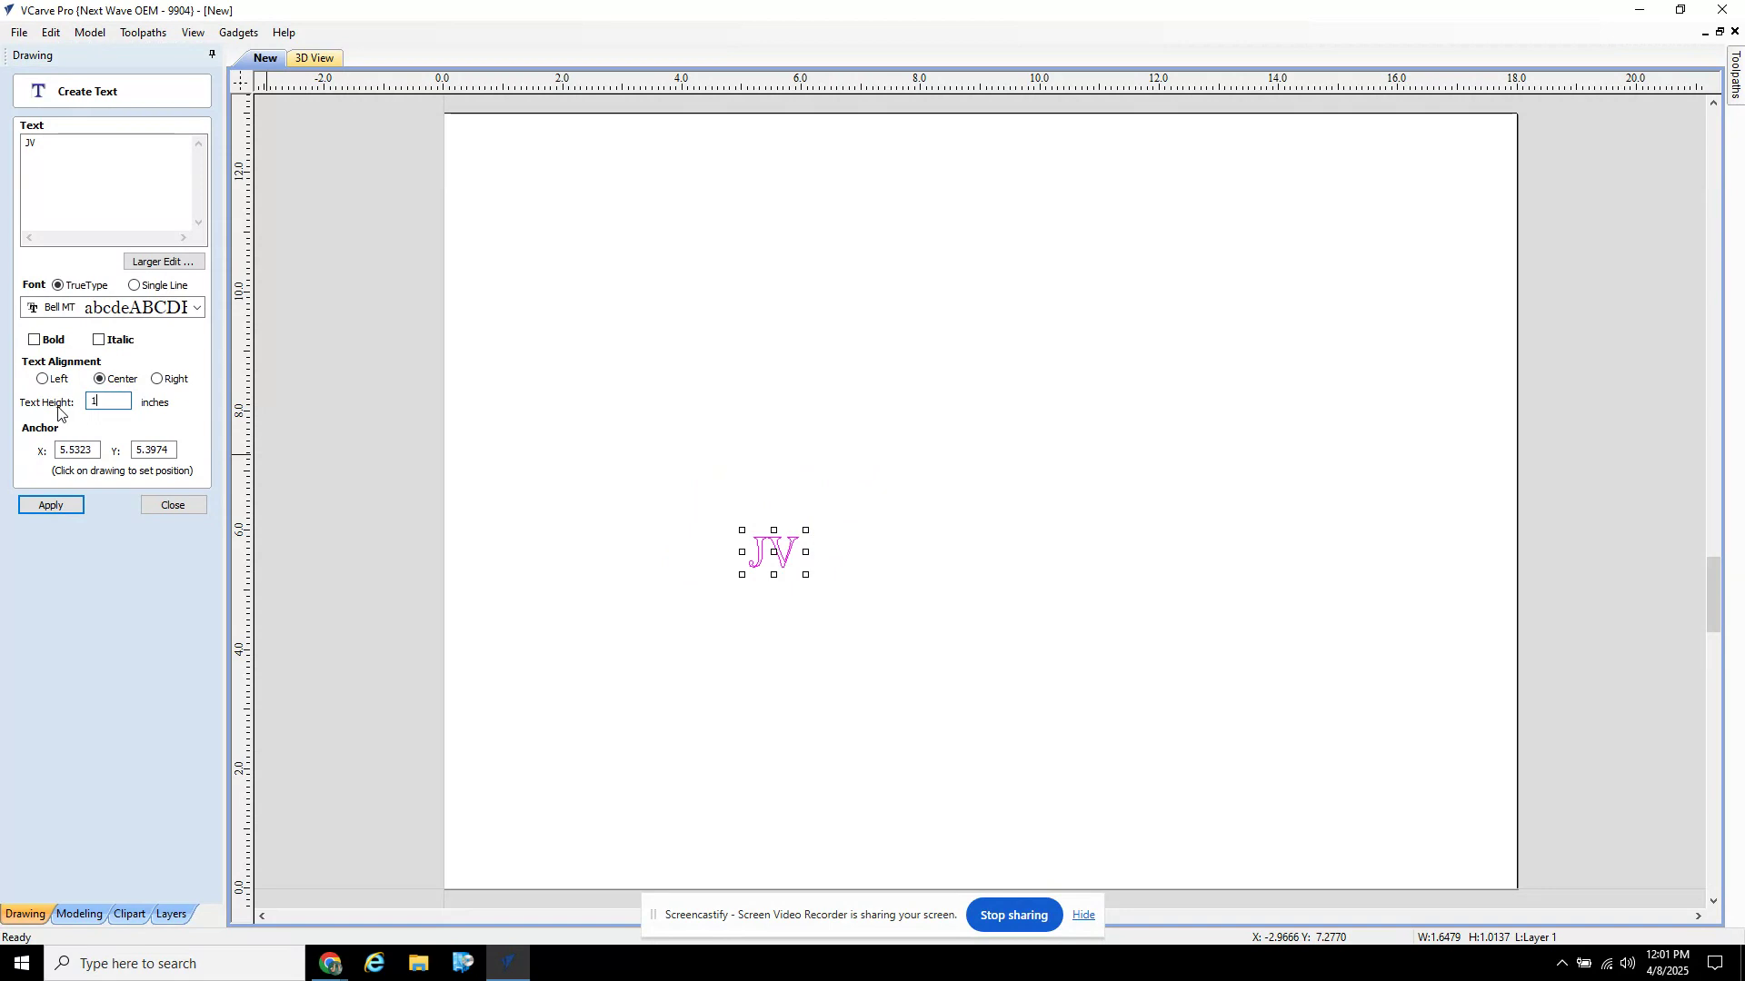
{"action": "type", "text": ".0"}
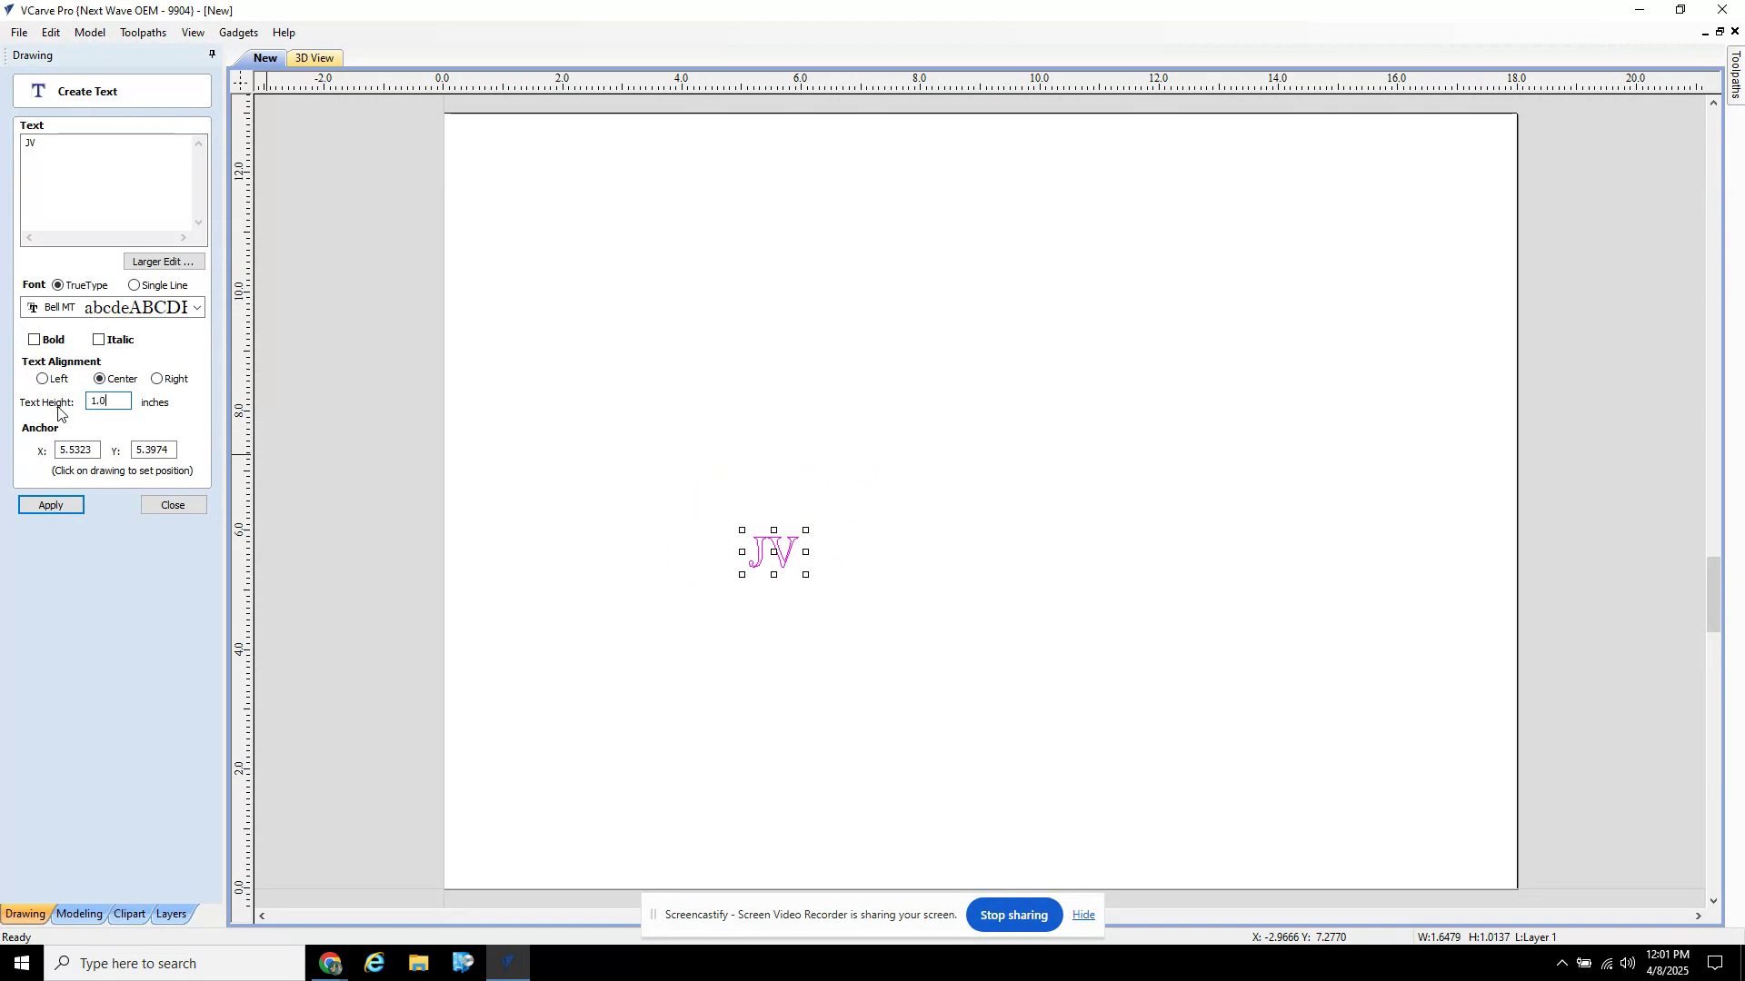
{"action": "left_click", "coordinate": [47, 507]}
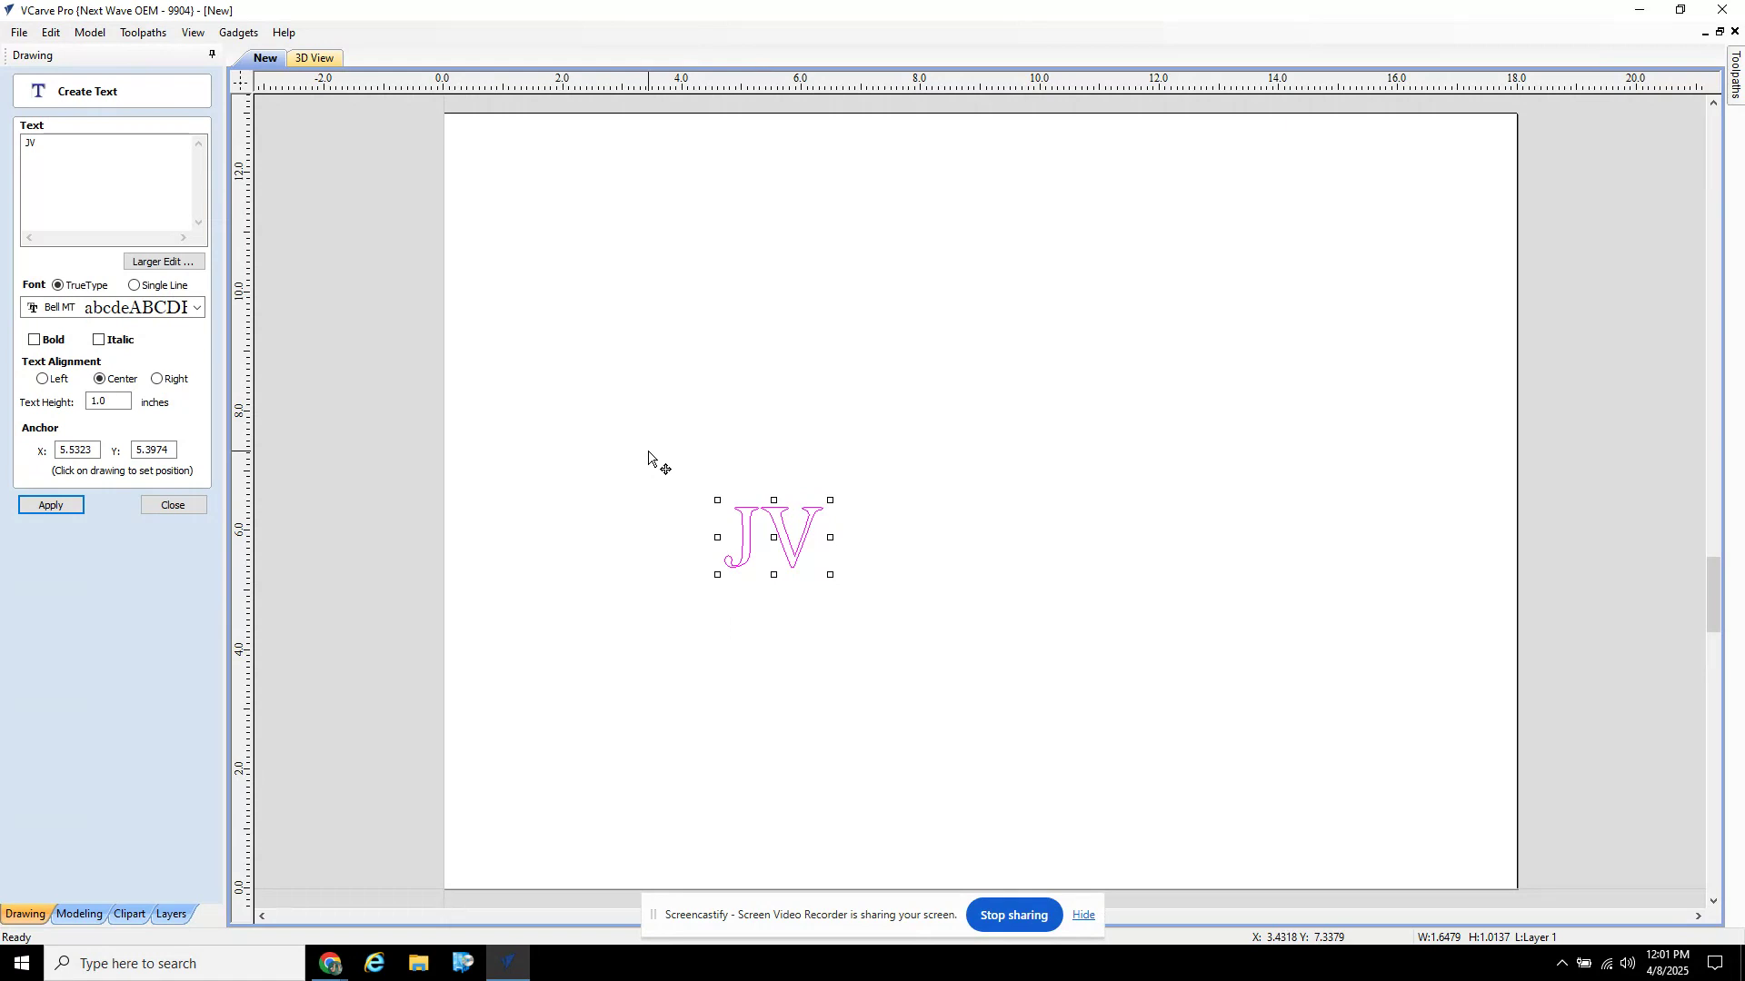
Step: Browse the available TrueType fonts and change the JV text's font to Arial
{"action": "left_click", "coordinate": [88, 309]}
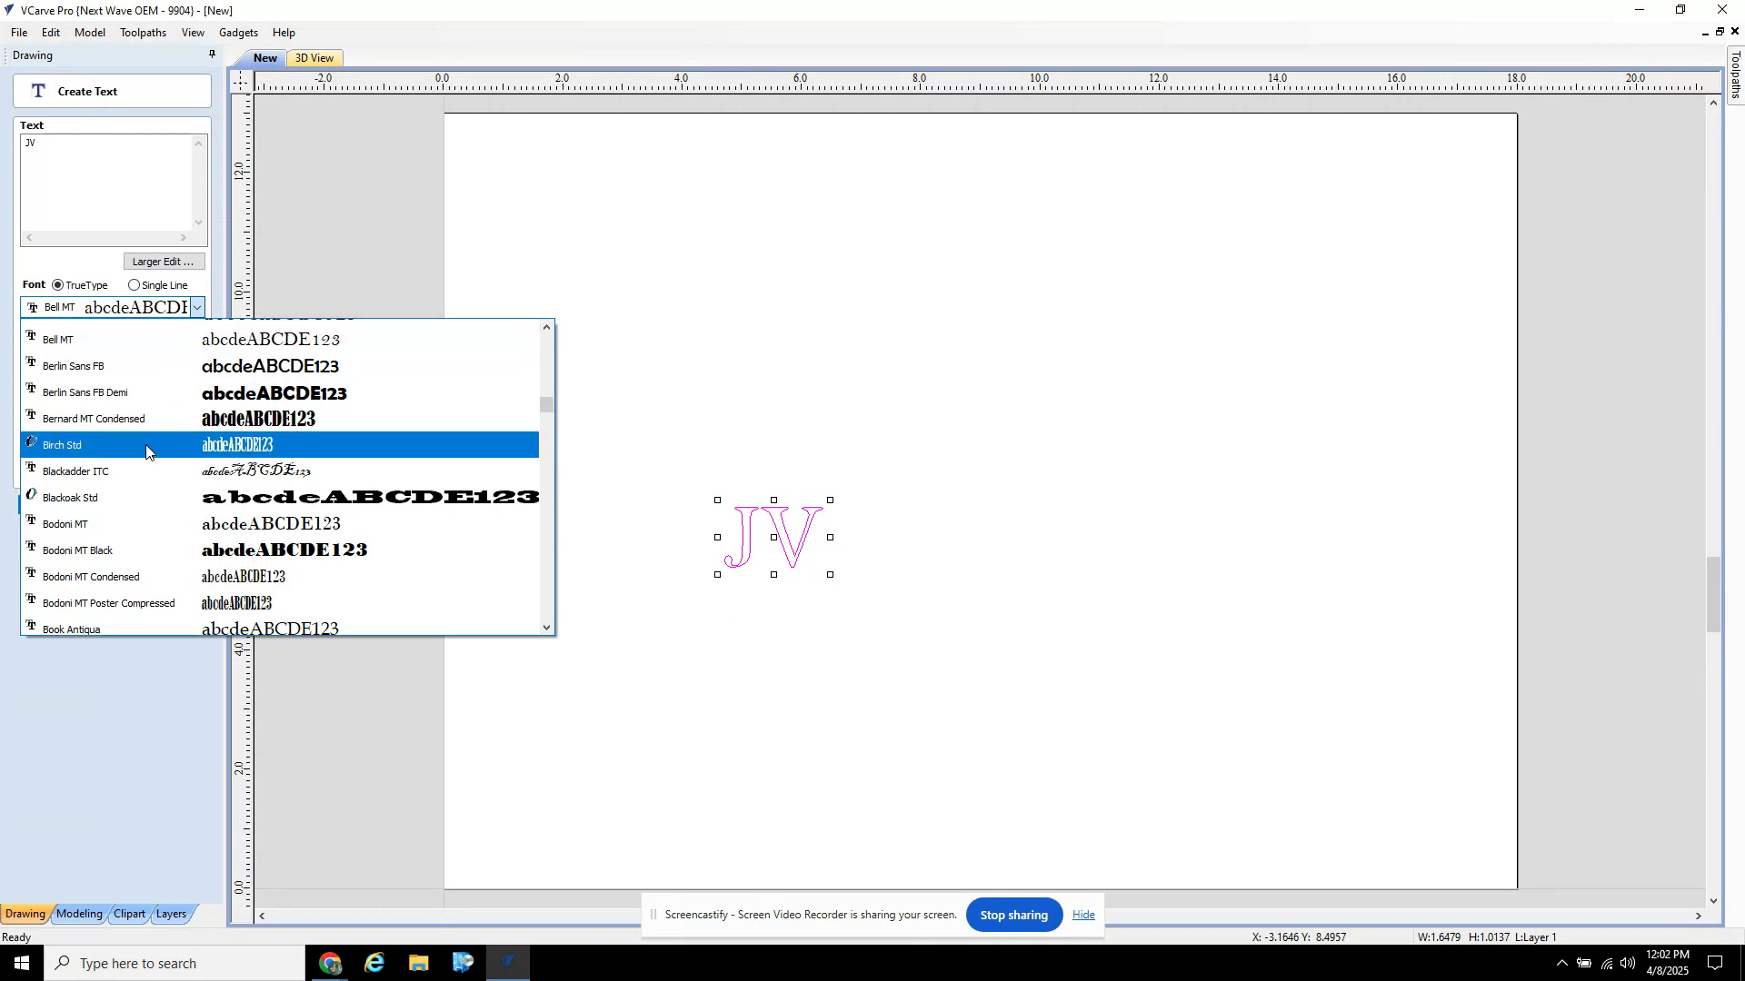
{"action": "scroll", "coordinate": [146, 449], "scroll_direction": "up", "scroll_amount": 4}
{"action": "scroll", "coordinate": [147, 450], "scroll_direction": "up", "scroll_amount": 15}
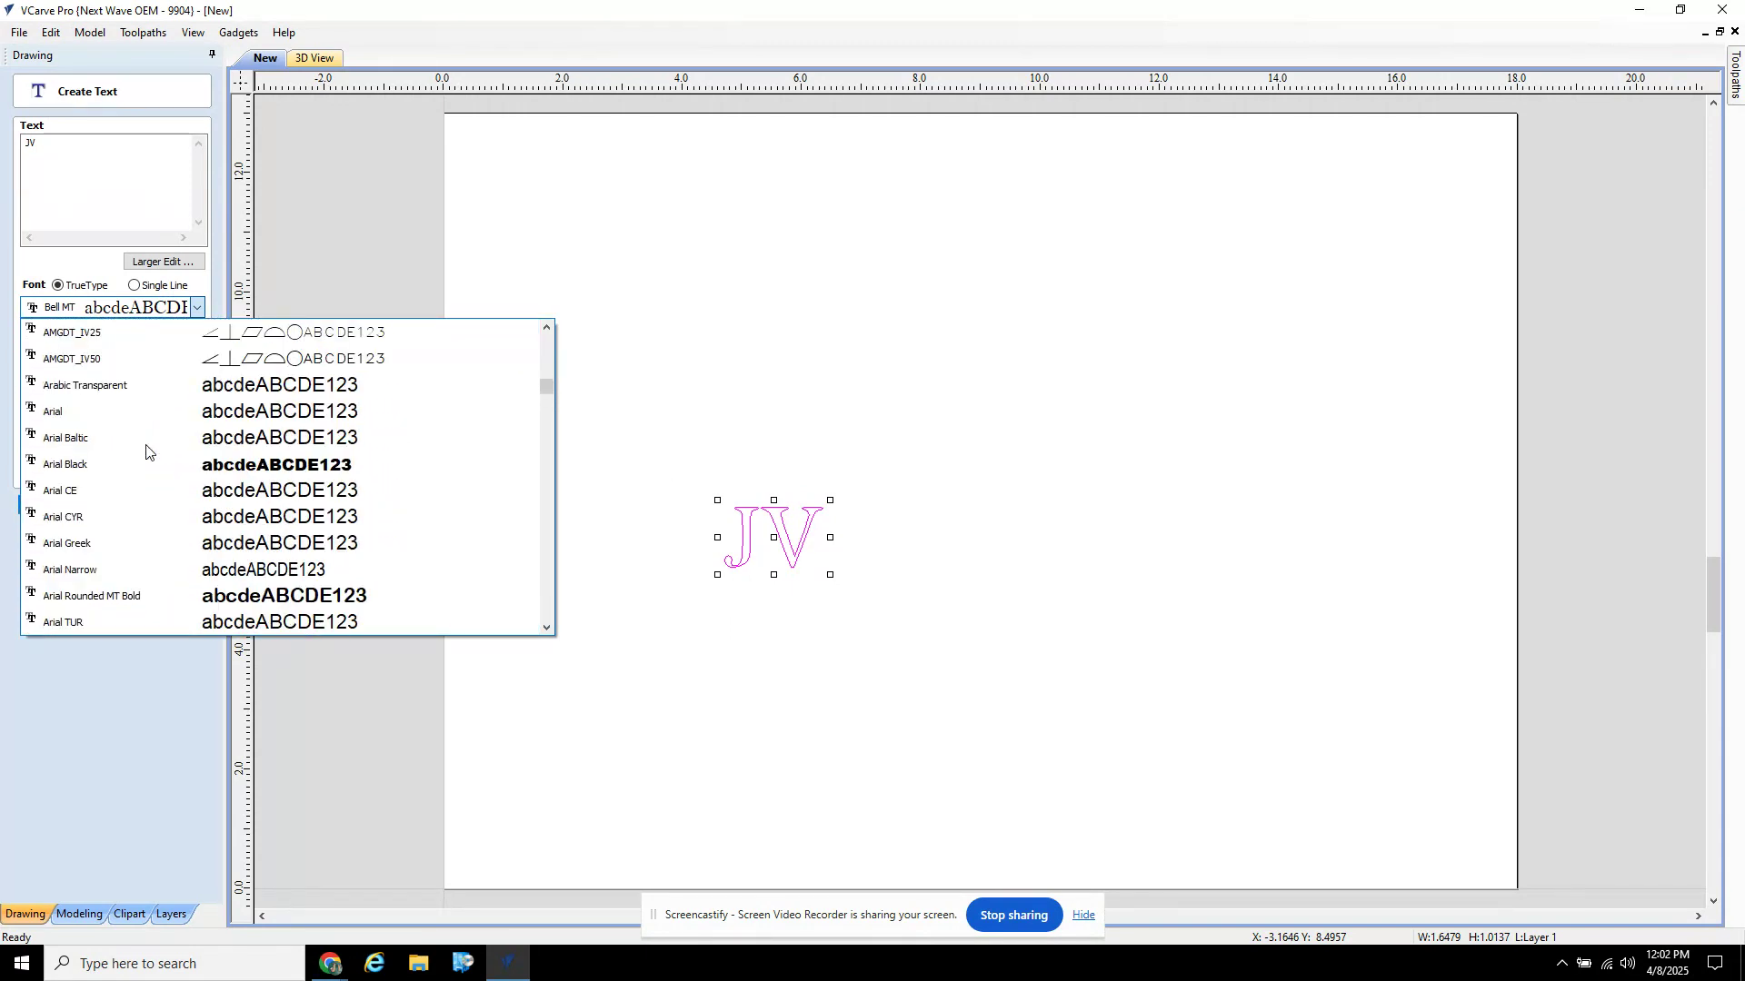
{"action": "scroll", "coordinate": [146, 452], "scroll_direction": "up", "scroll_amount": 1}
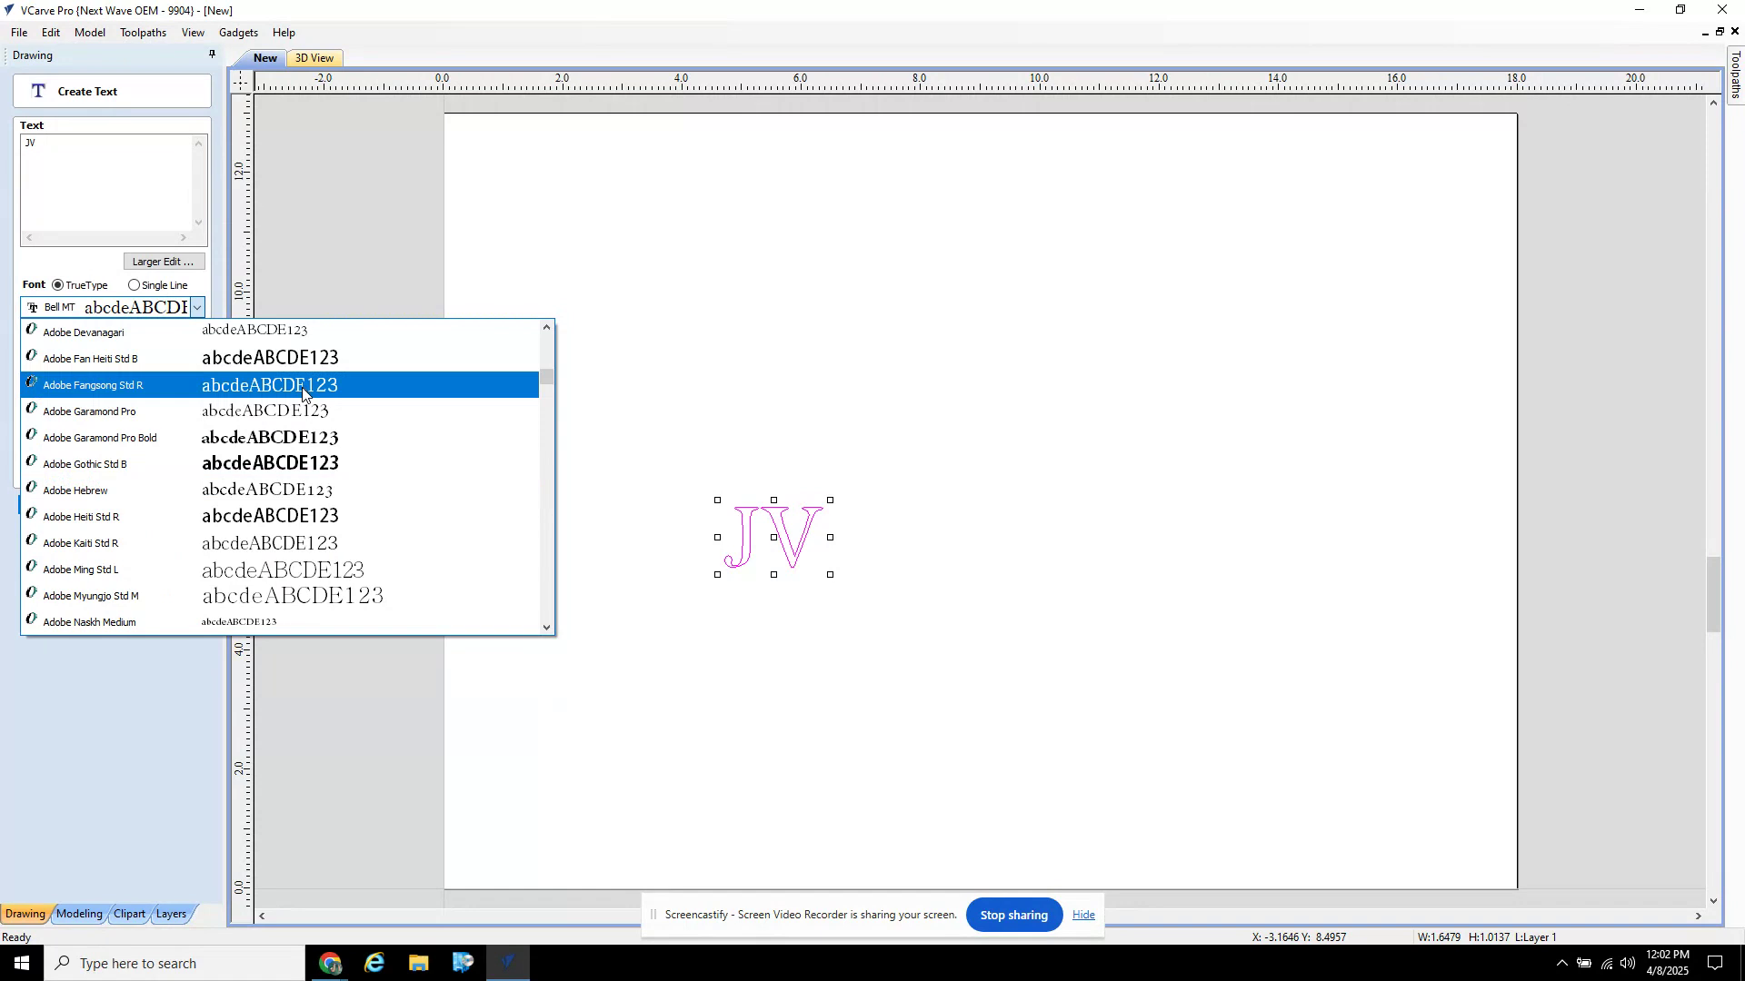
{"action": "scroll", "coordinate": [223, 498], "scroll_direction": "up", "scroll_amount": 3}
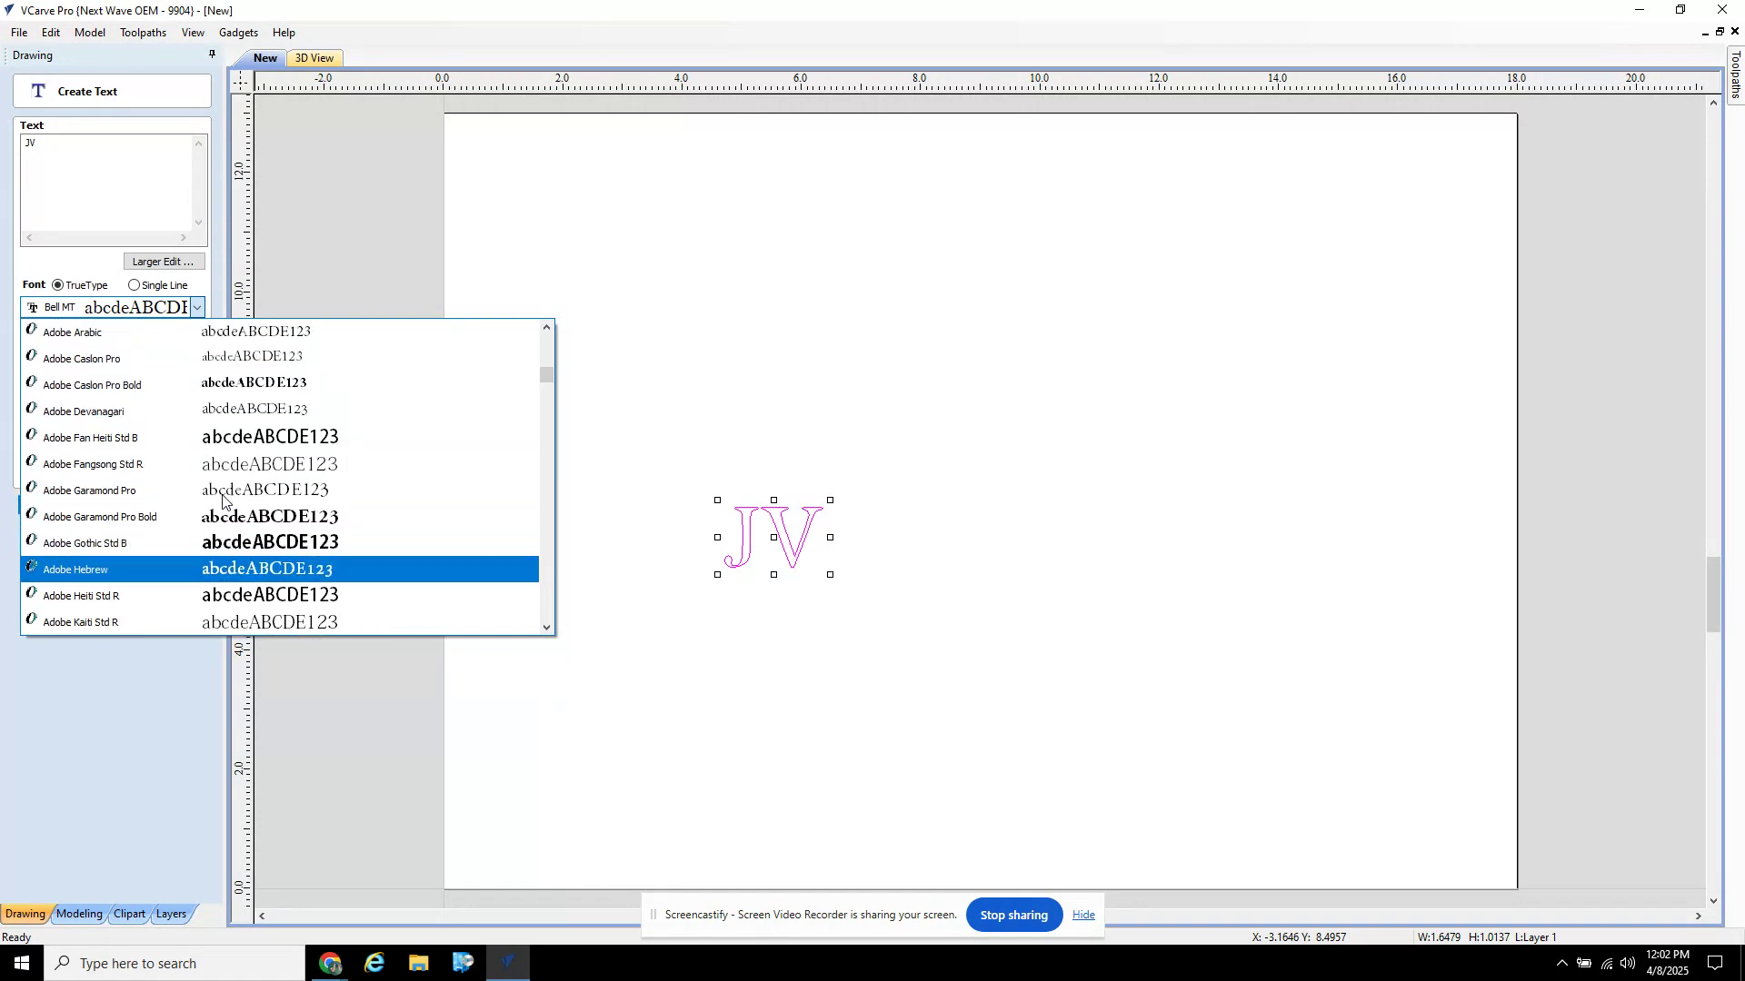
{"action": "scroll", "coordinate": [222, 498], "scroll_direction": "up", "scroll_amount": 4}
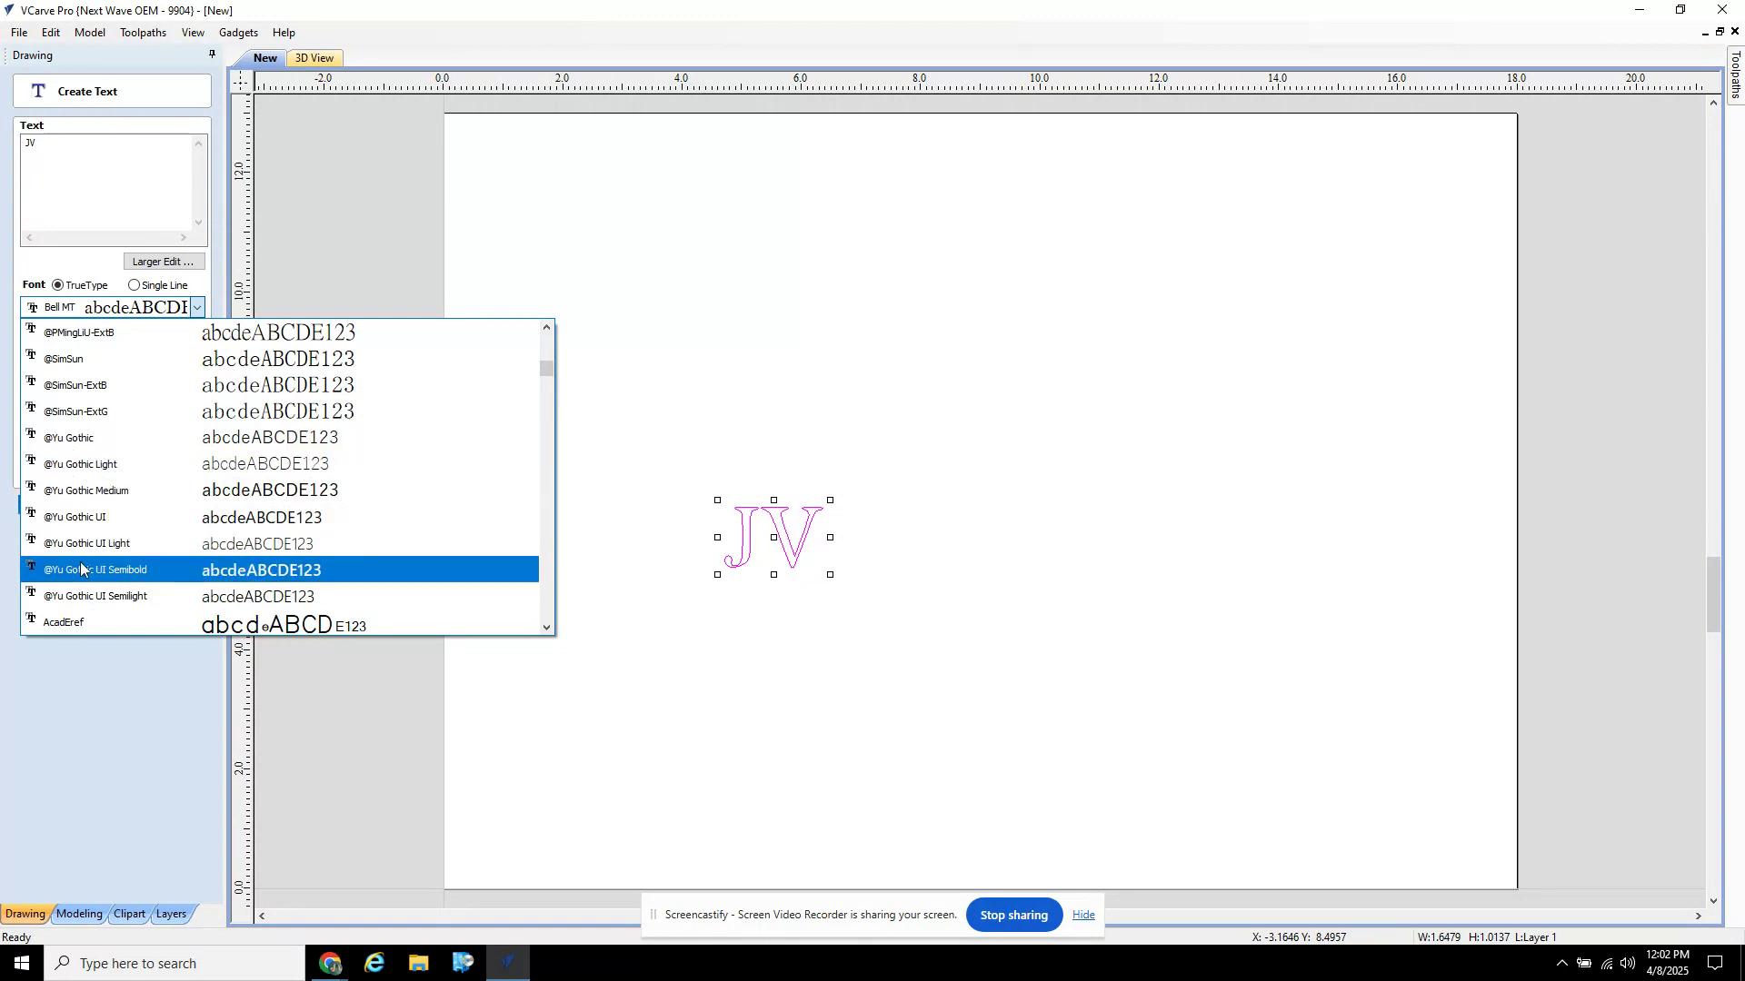
{"action": "scroll", "coordinate": [239, 506], "scroll_direction": "up", "scroll_amount": 3}
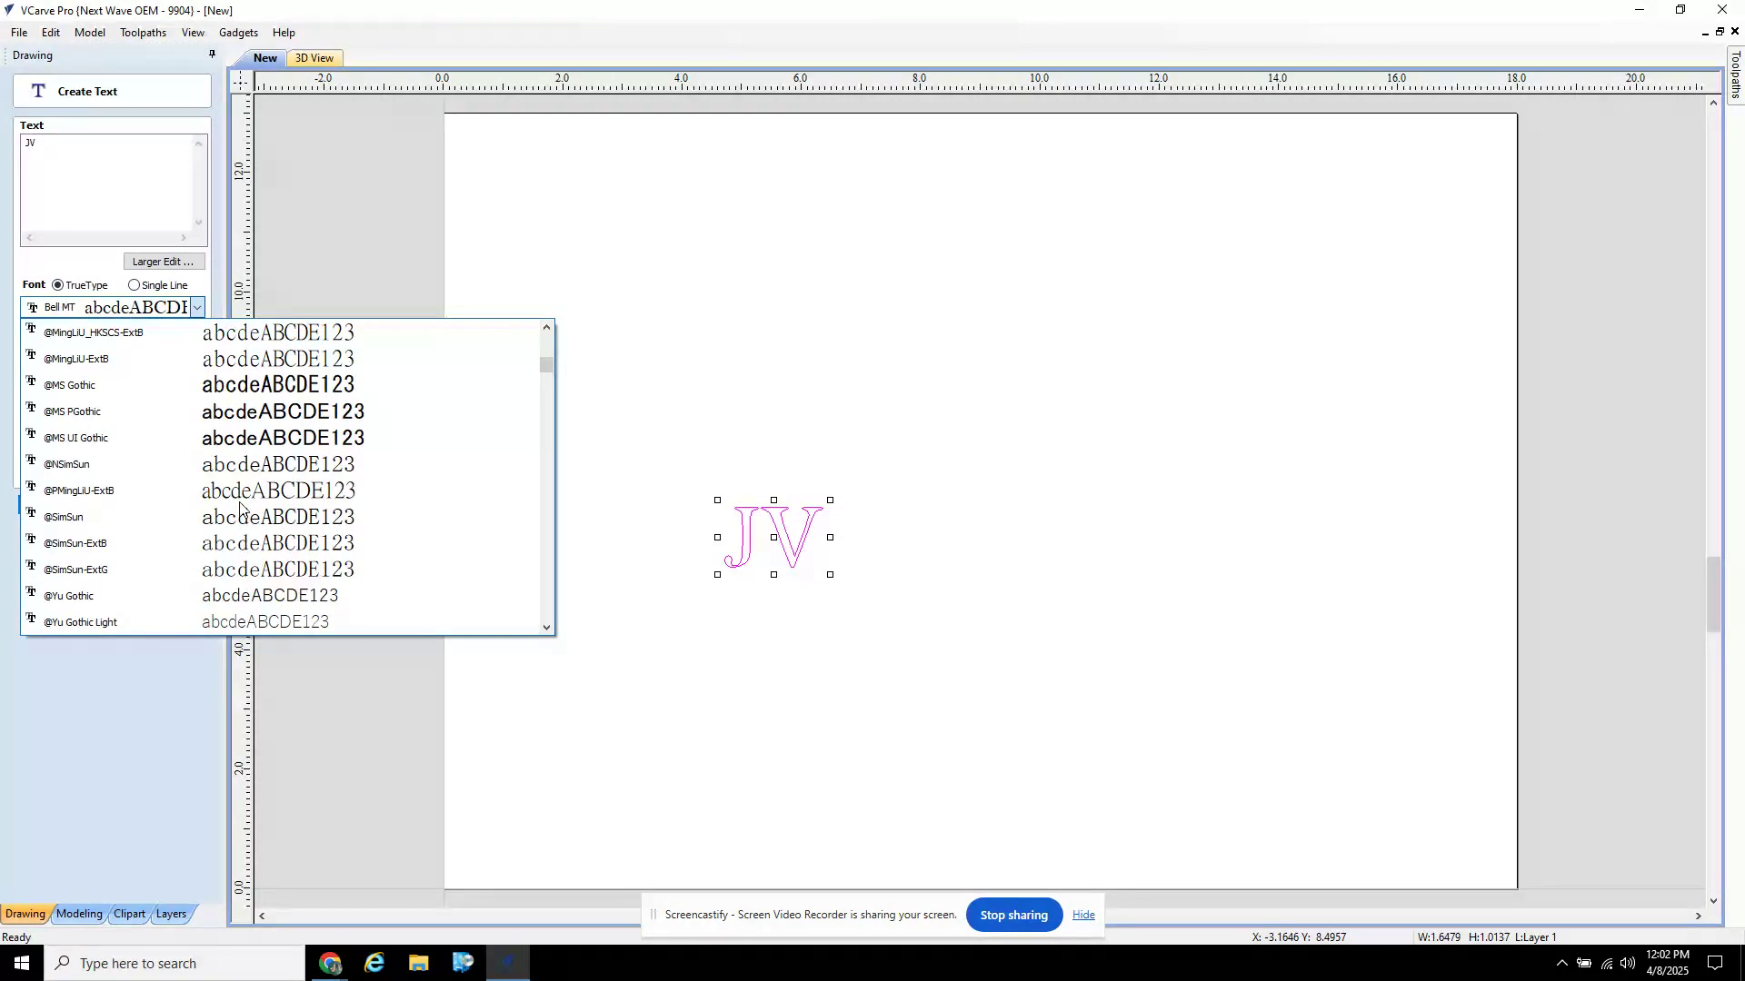
{"action": "scroll", "coordinate": [266, 449], "scroll_direction": "up", "scroll_amount": 6}
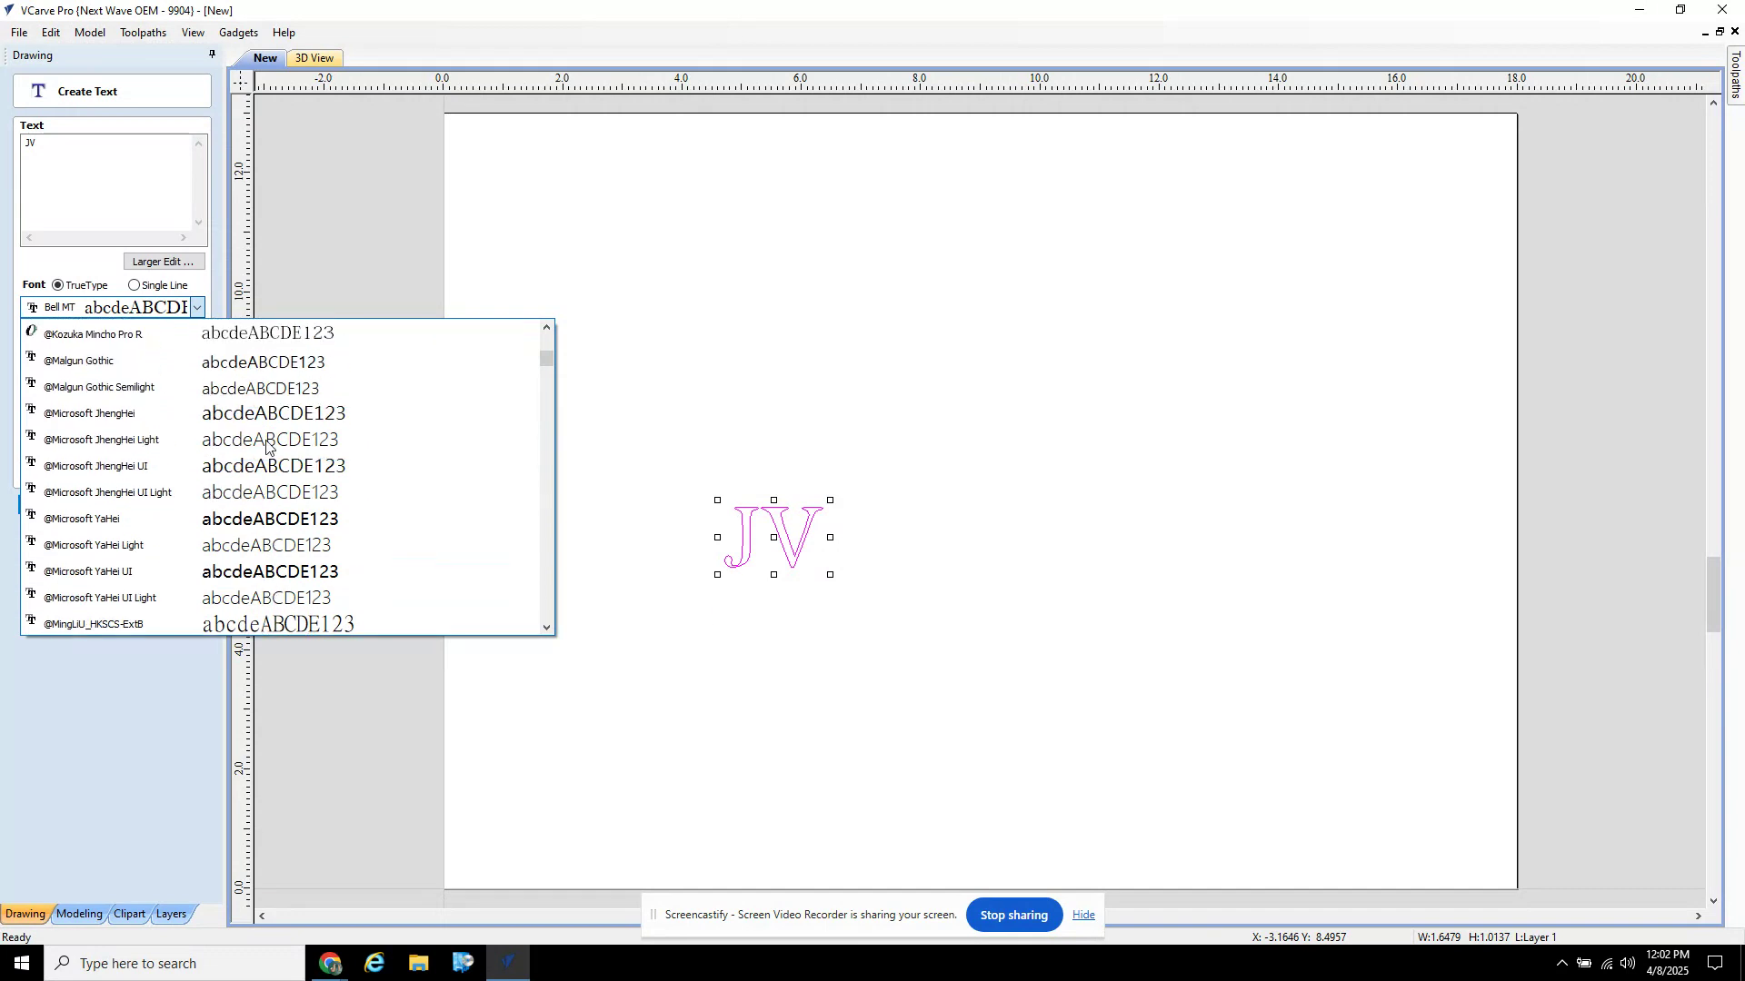
{"action": "scroll", "coordinate": [266, 446], "scroll_direction": "up", "scroll_amount": 5}
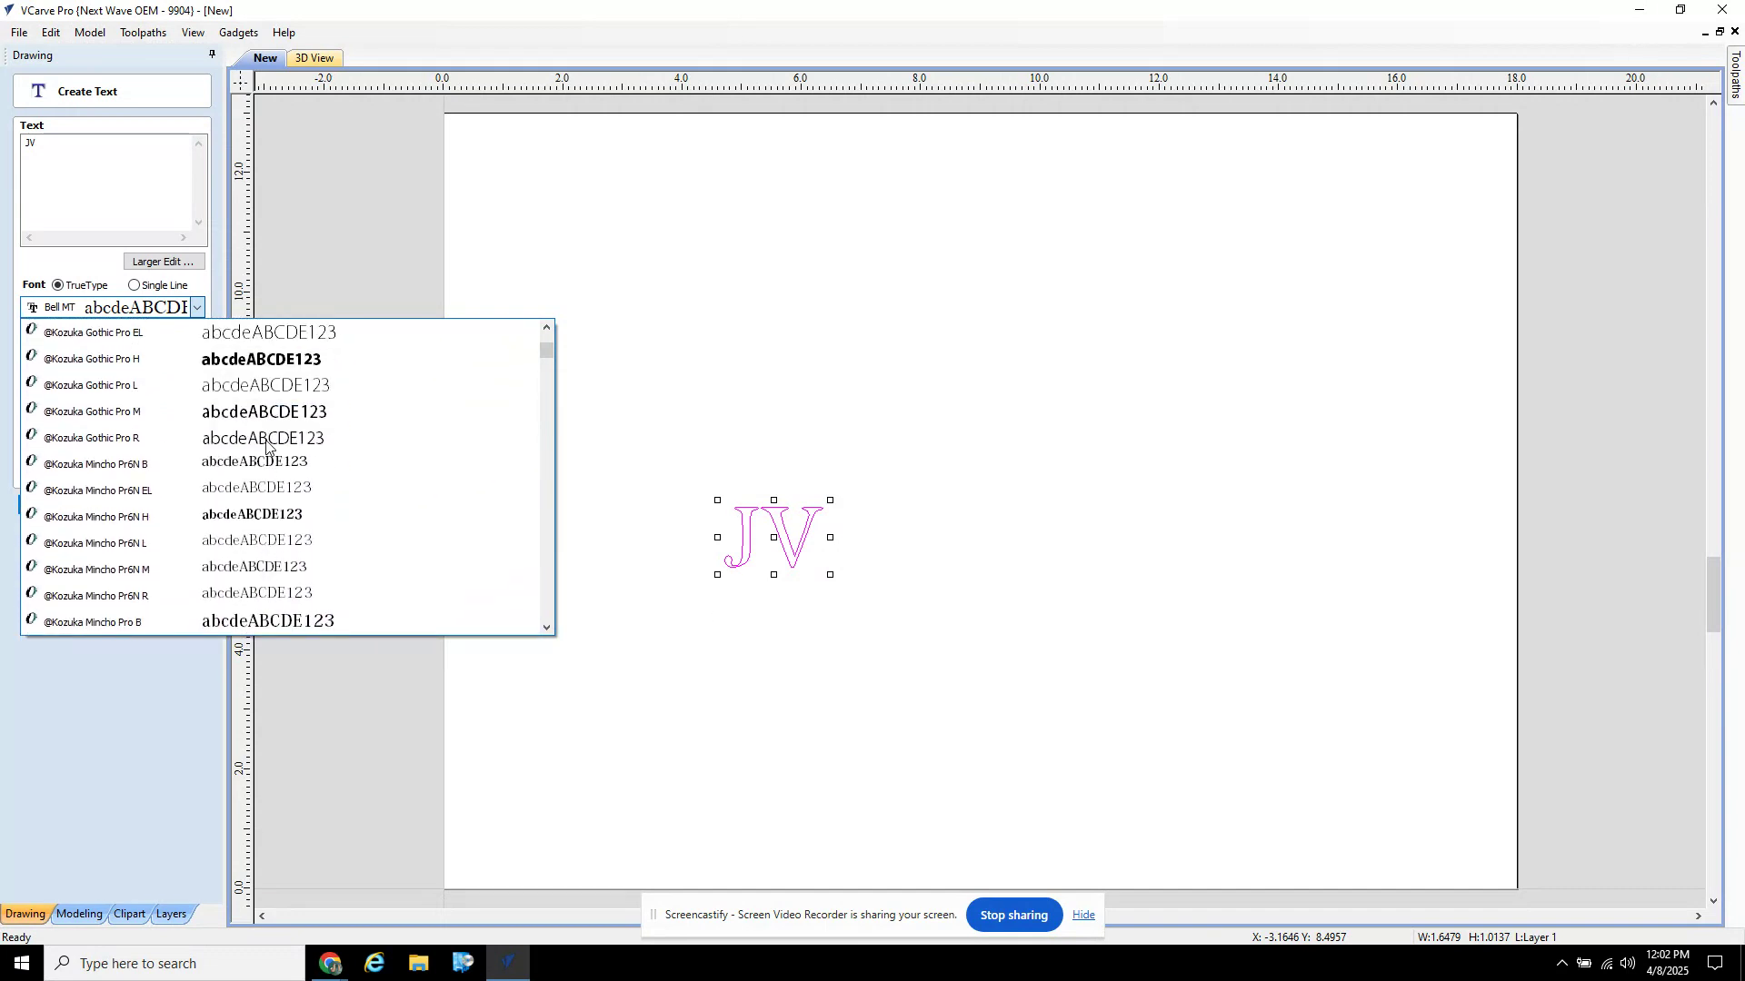
{"action": "scroll", "coordinate": [266, 445], "scroll_direction": "up", "scroll_amount": 4}
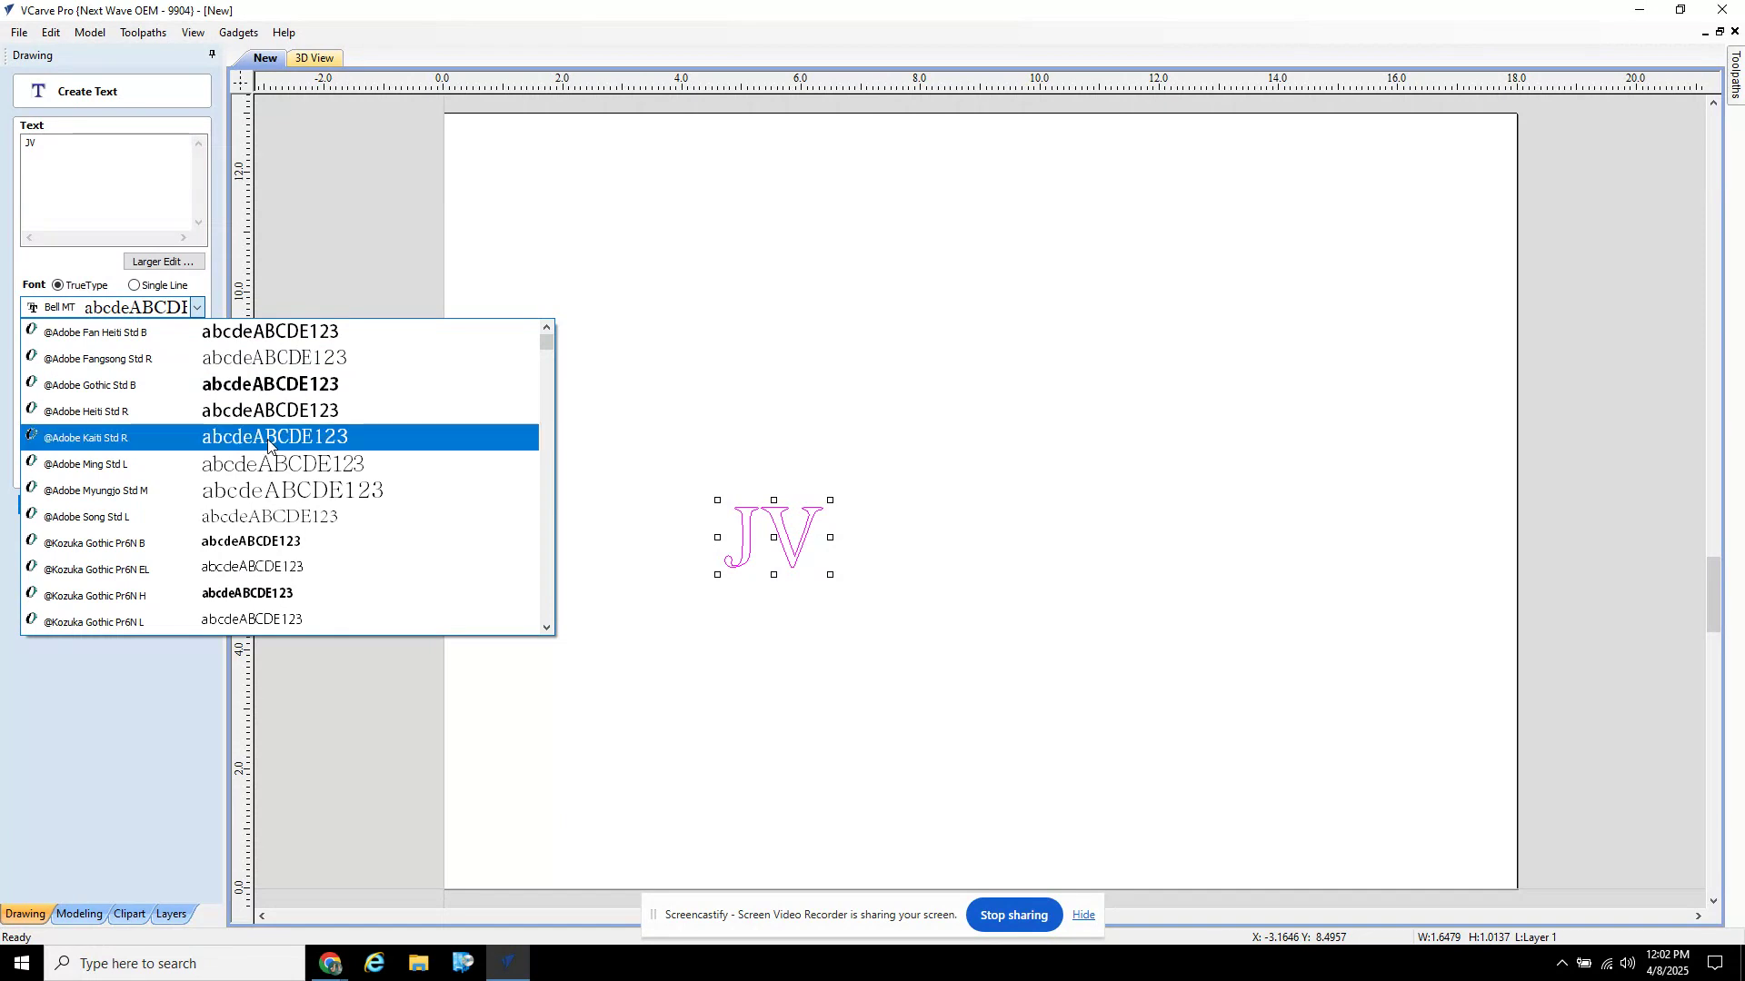
{"action": "scroll", "coordinate": [267, 445], "scroll_direction": "down", "scroll_amount": 6}
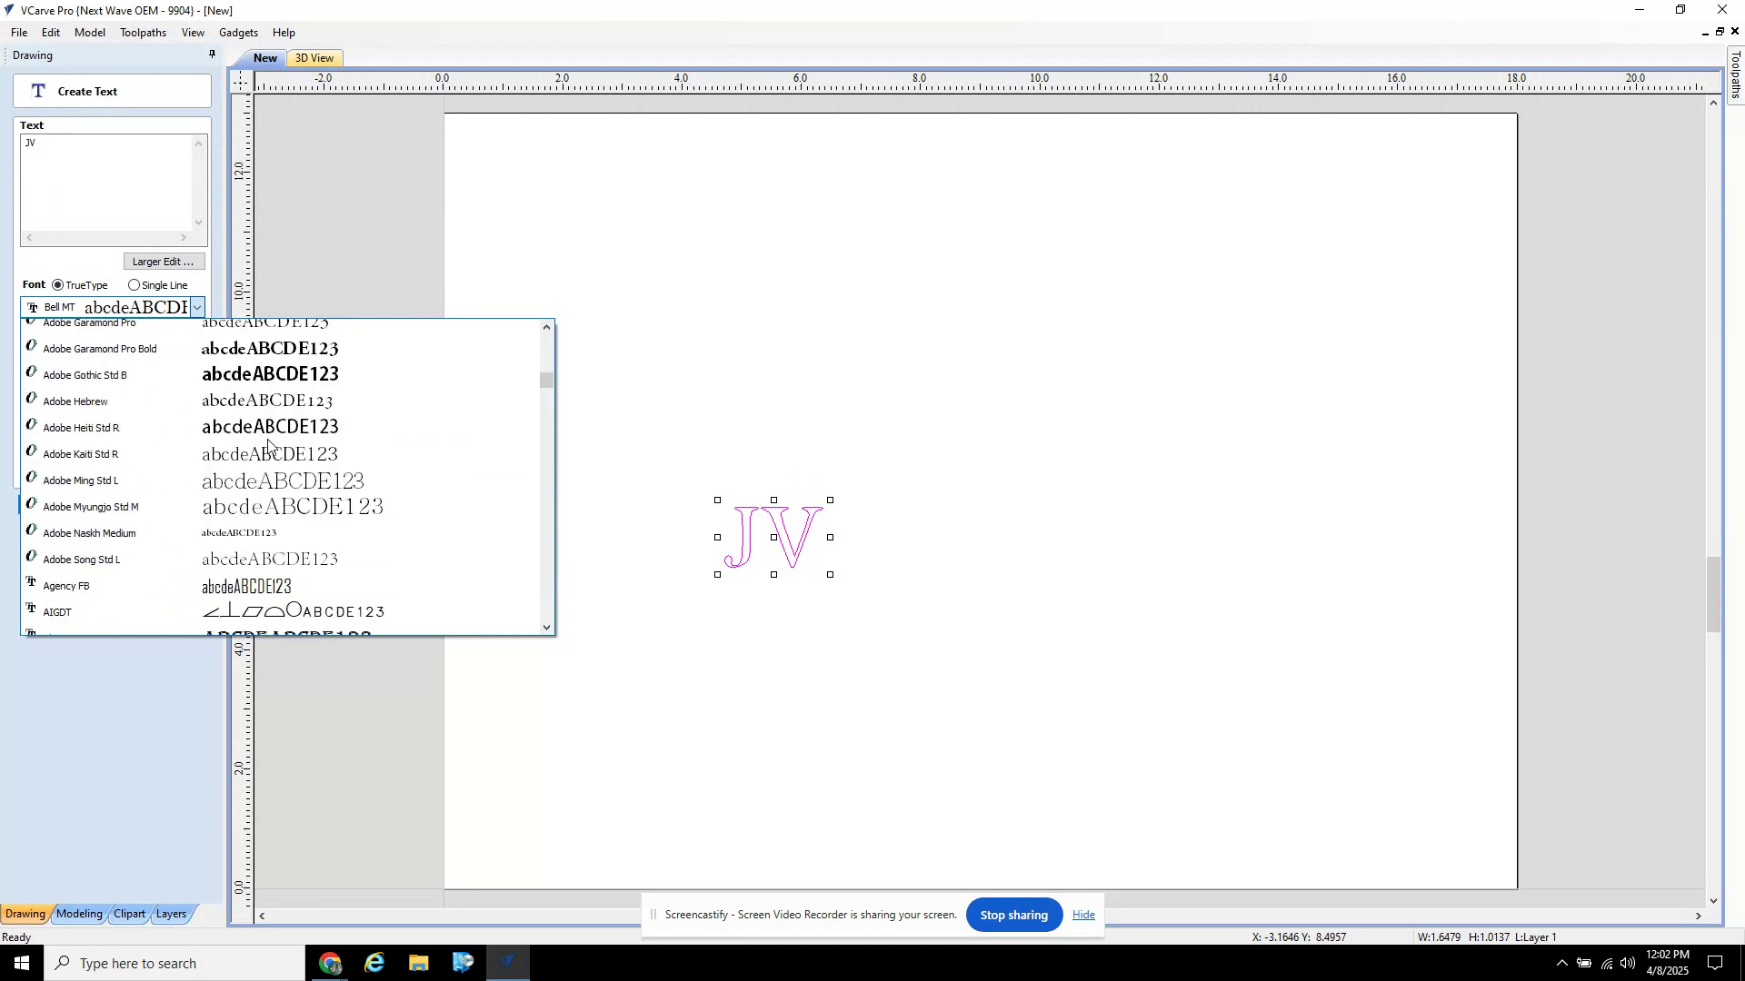
{"action": "scroll", "coordinate": [267, 444], "scroll_direction": "down", "scroll_amount": 5}
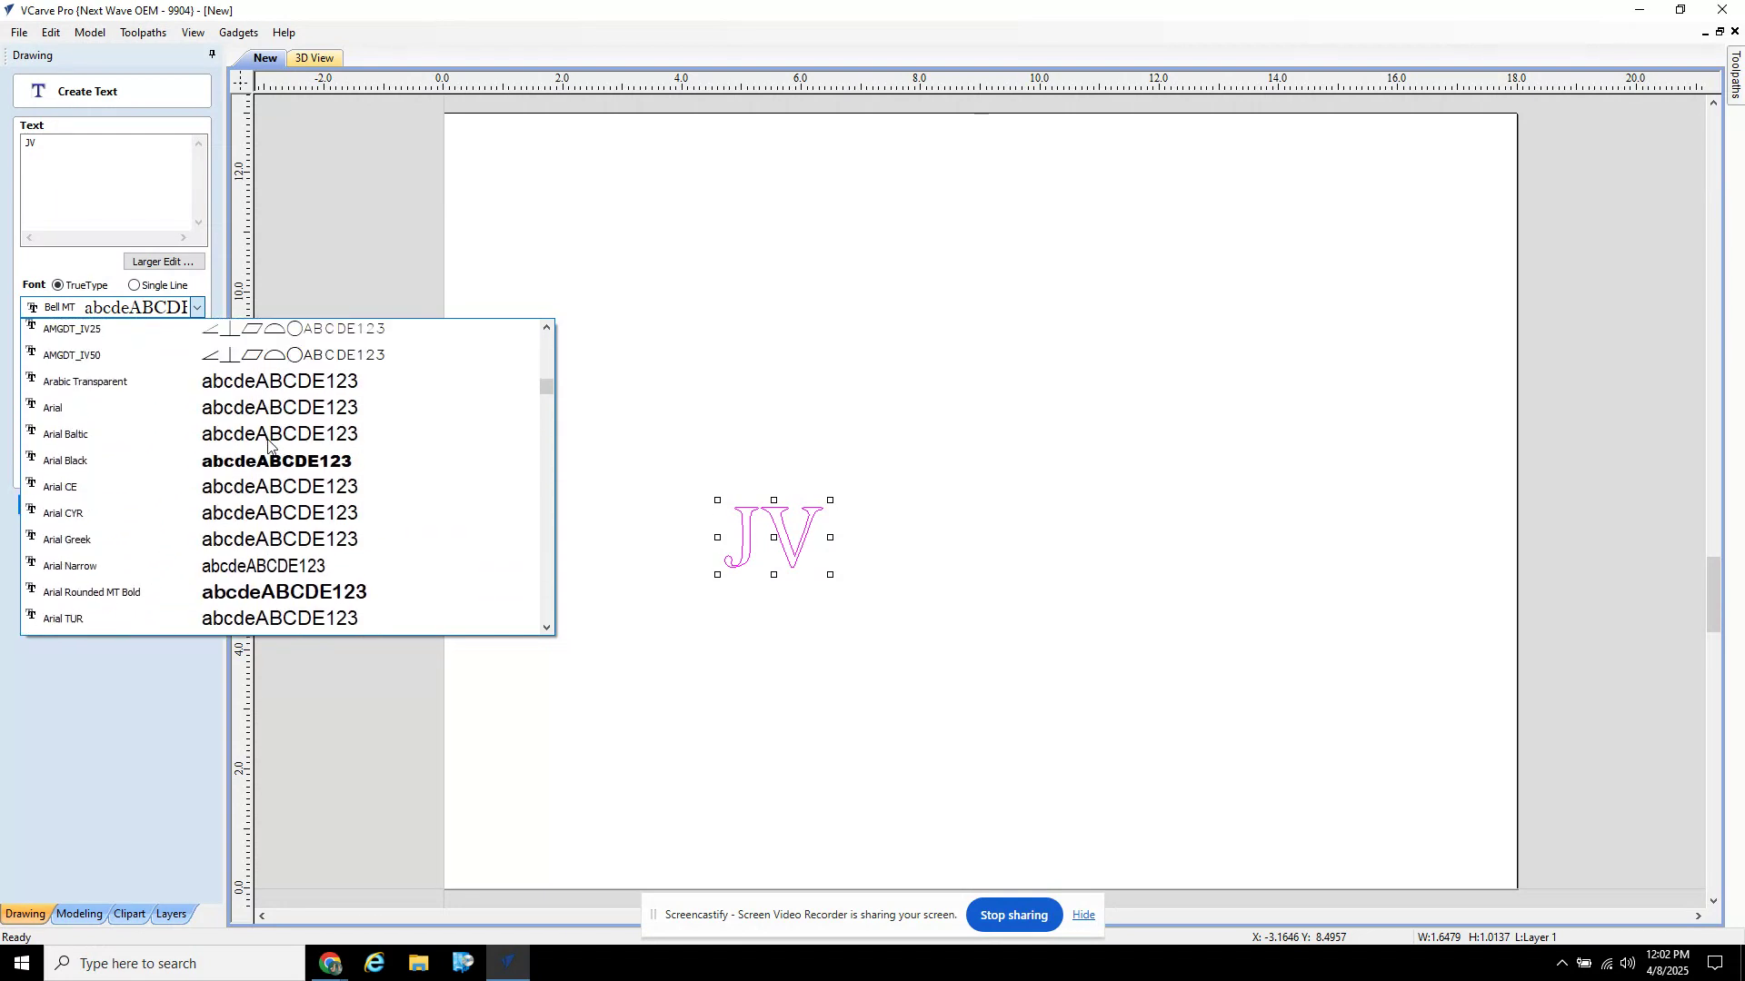
{"action": "left_click", "coordinate": [52, 413]}
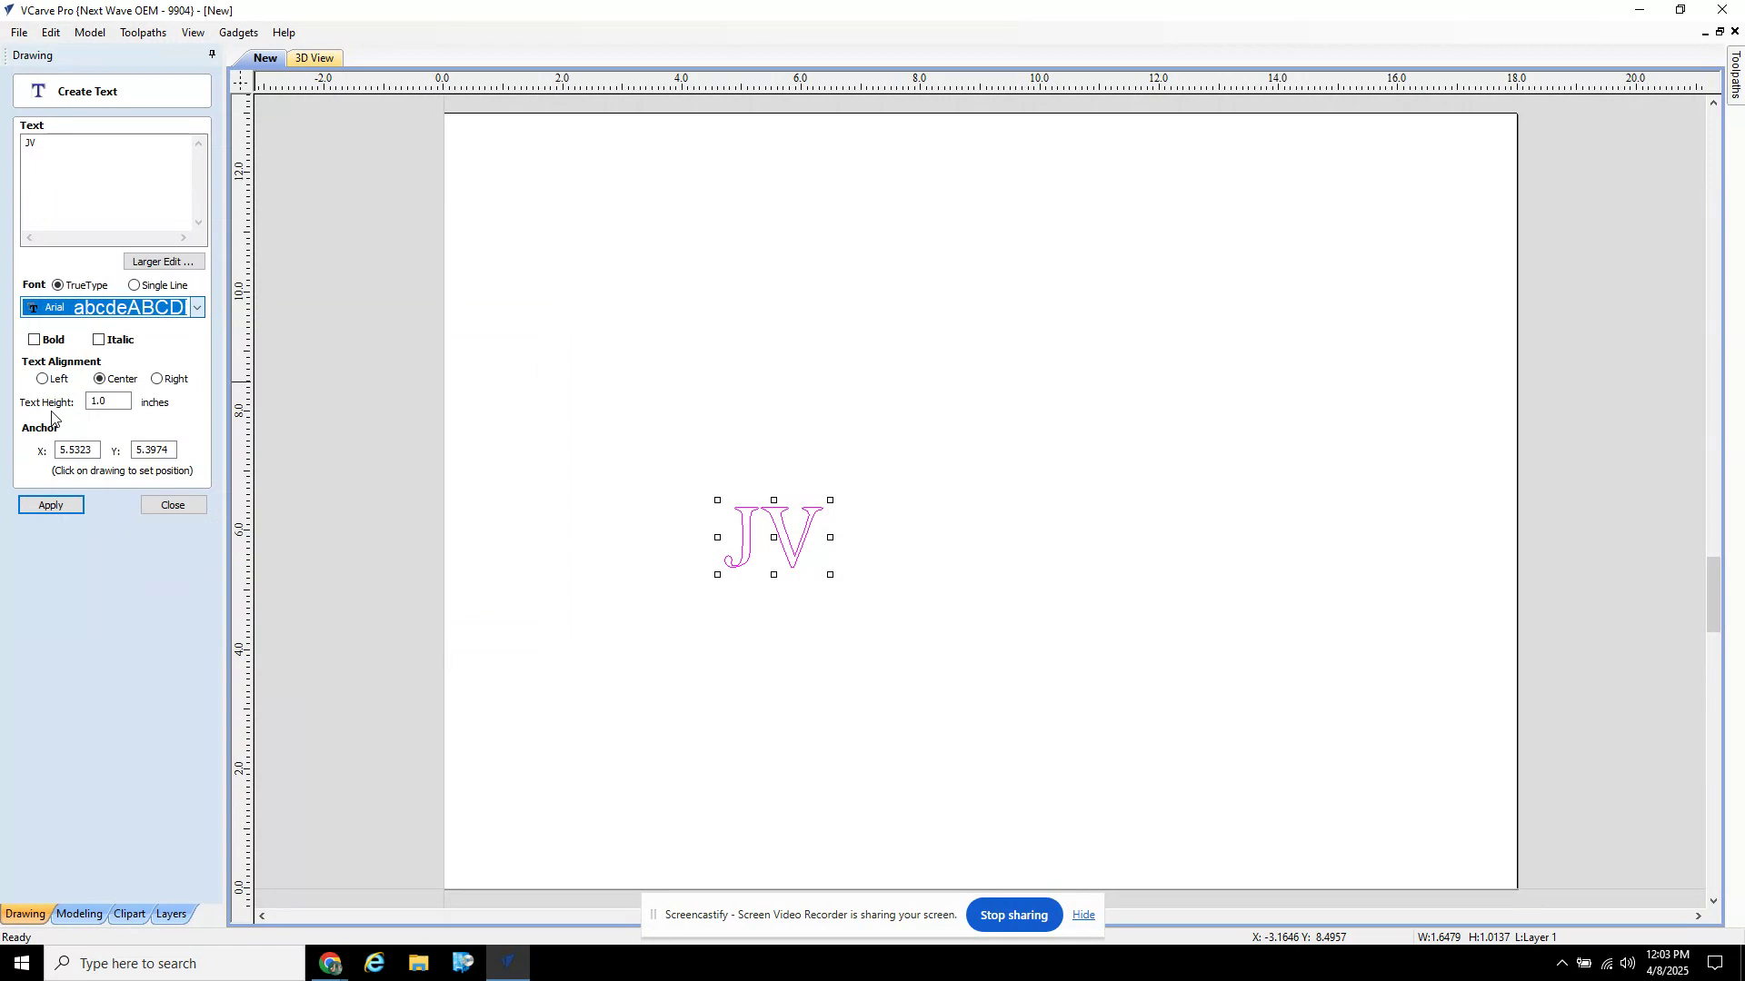
{"action": "left_click", "coordinate": [55, 505]}
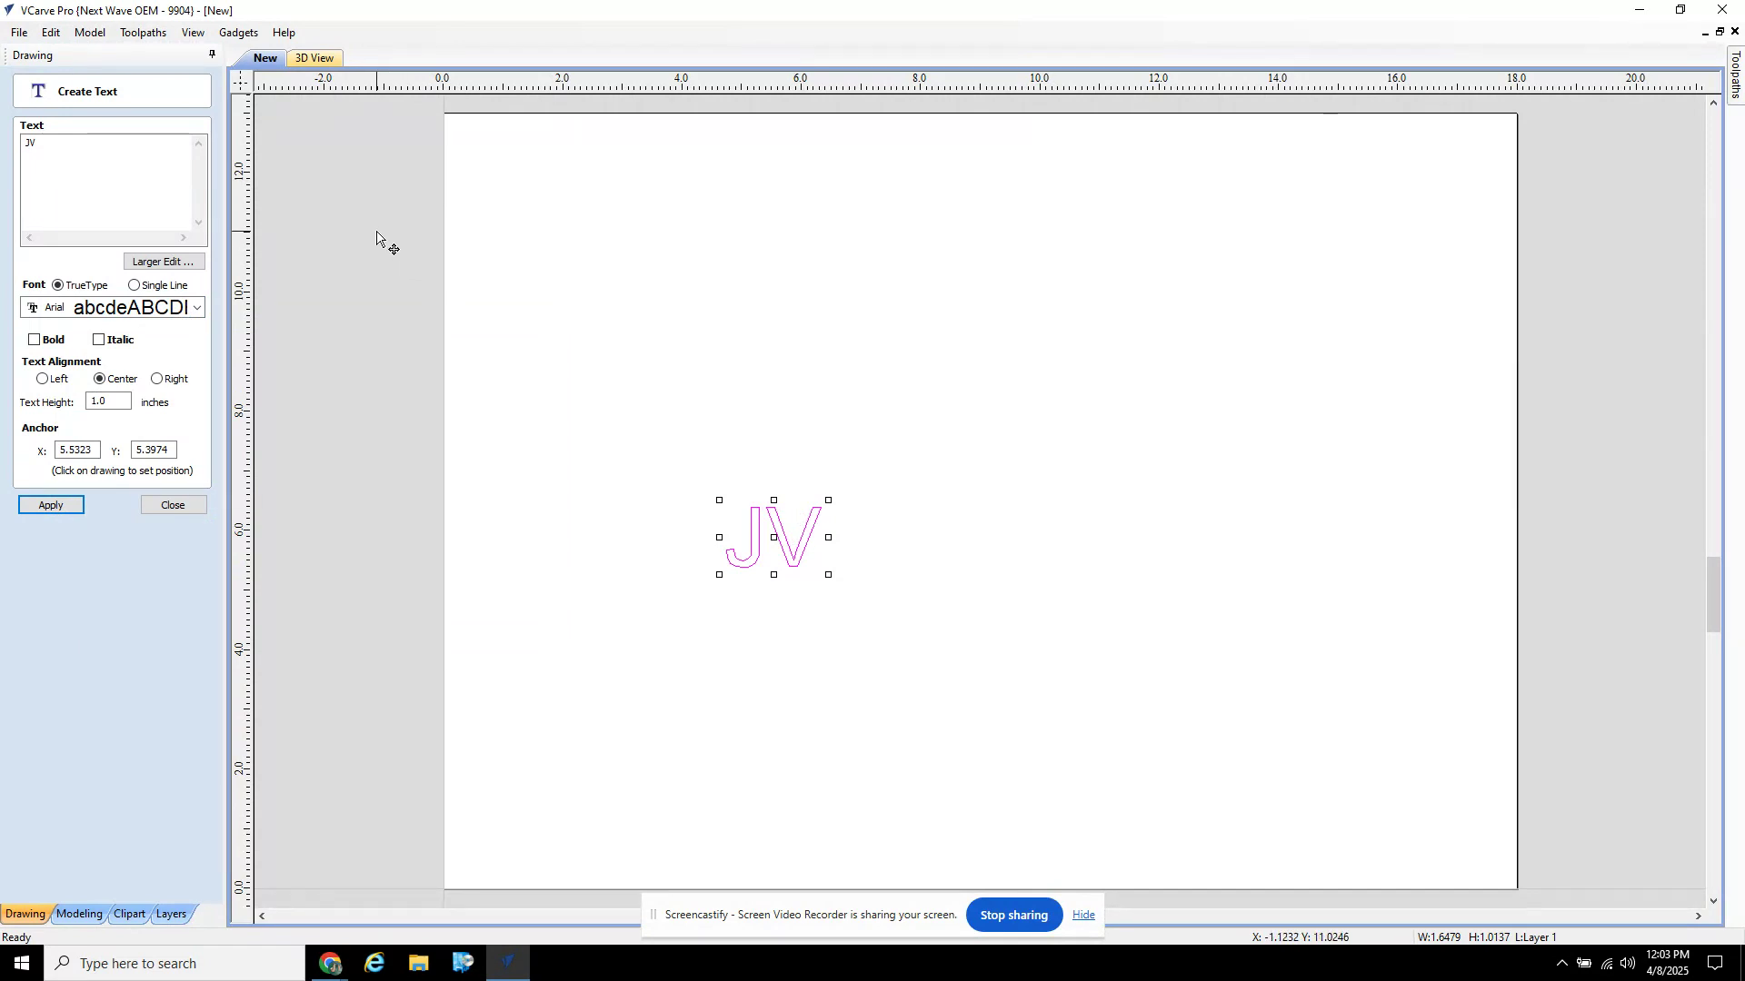
Step: Undo the last font change on the JV text
{"action": "left_click", "coordinate": [50, 34]}
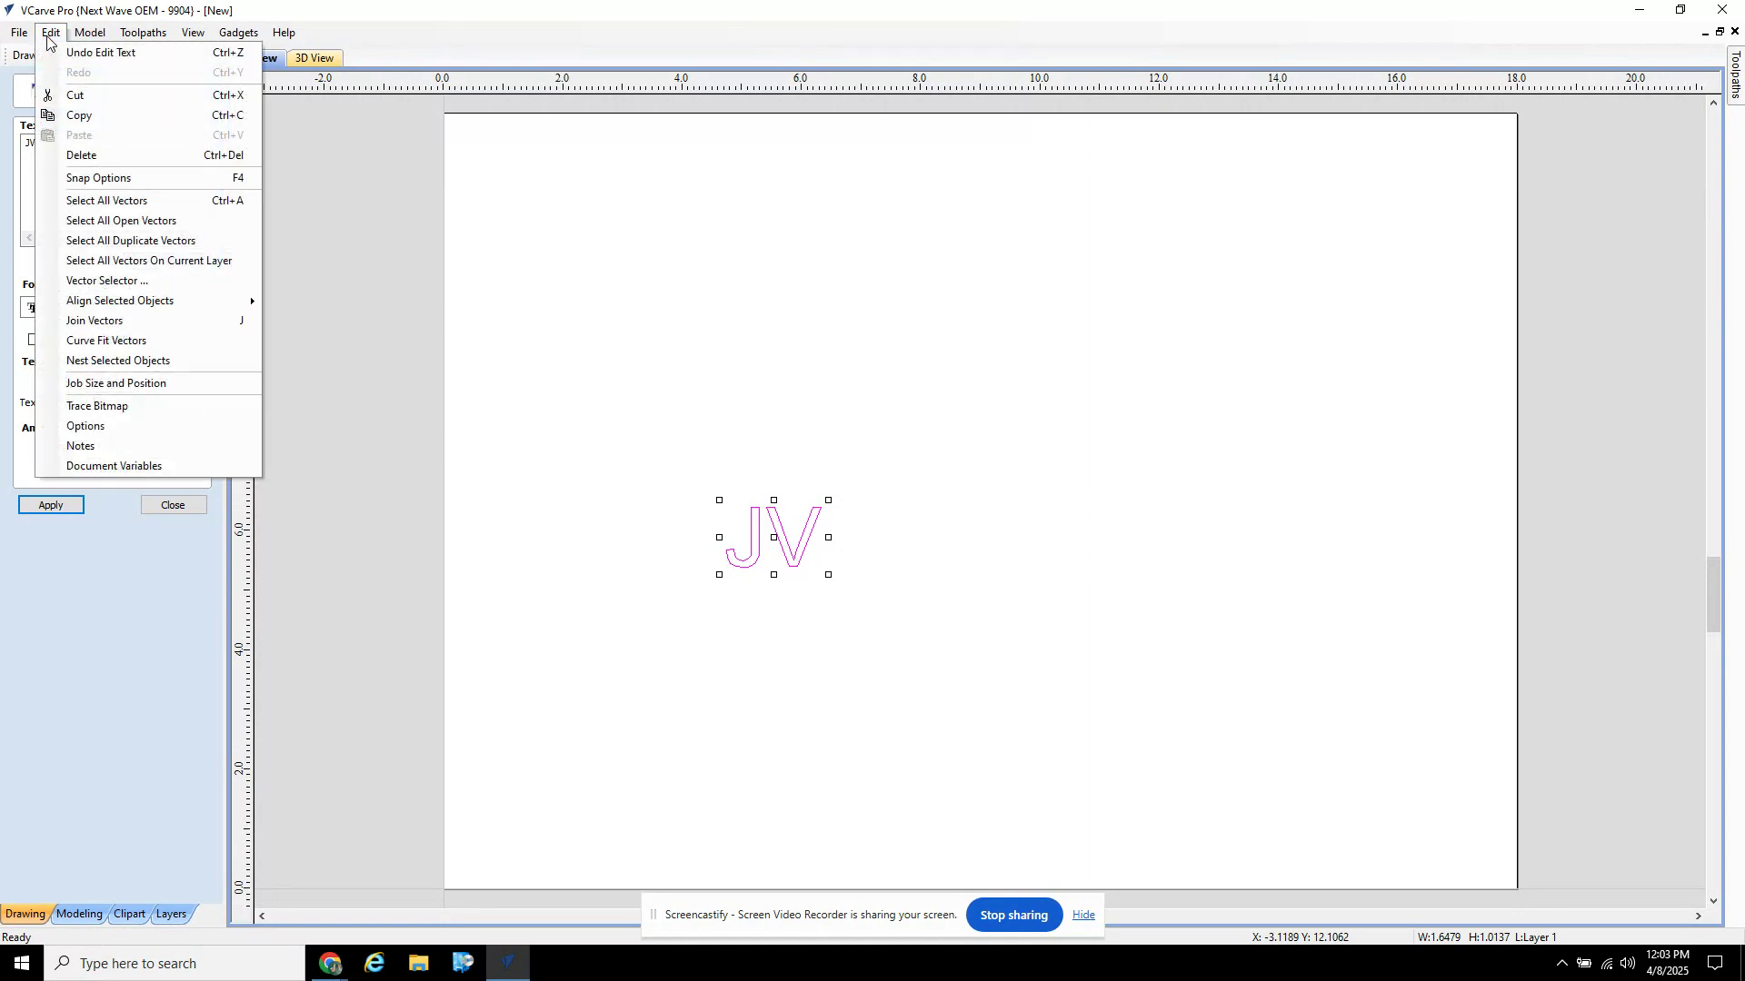
{"action": "left_click", "coordinate": [92, 54]}
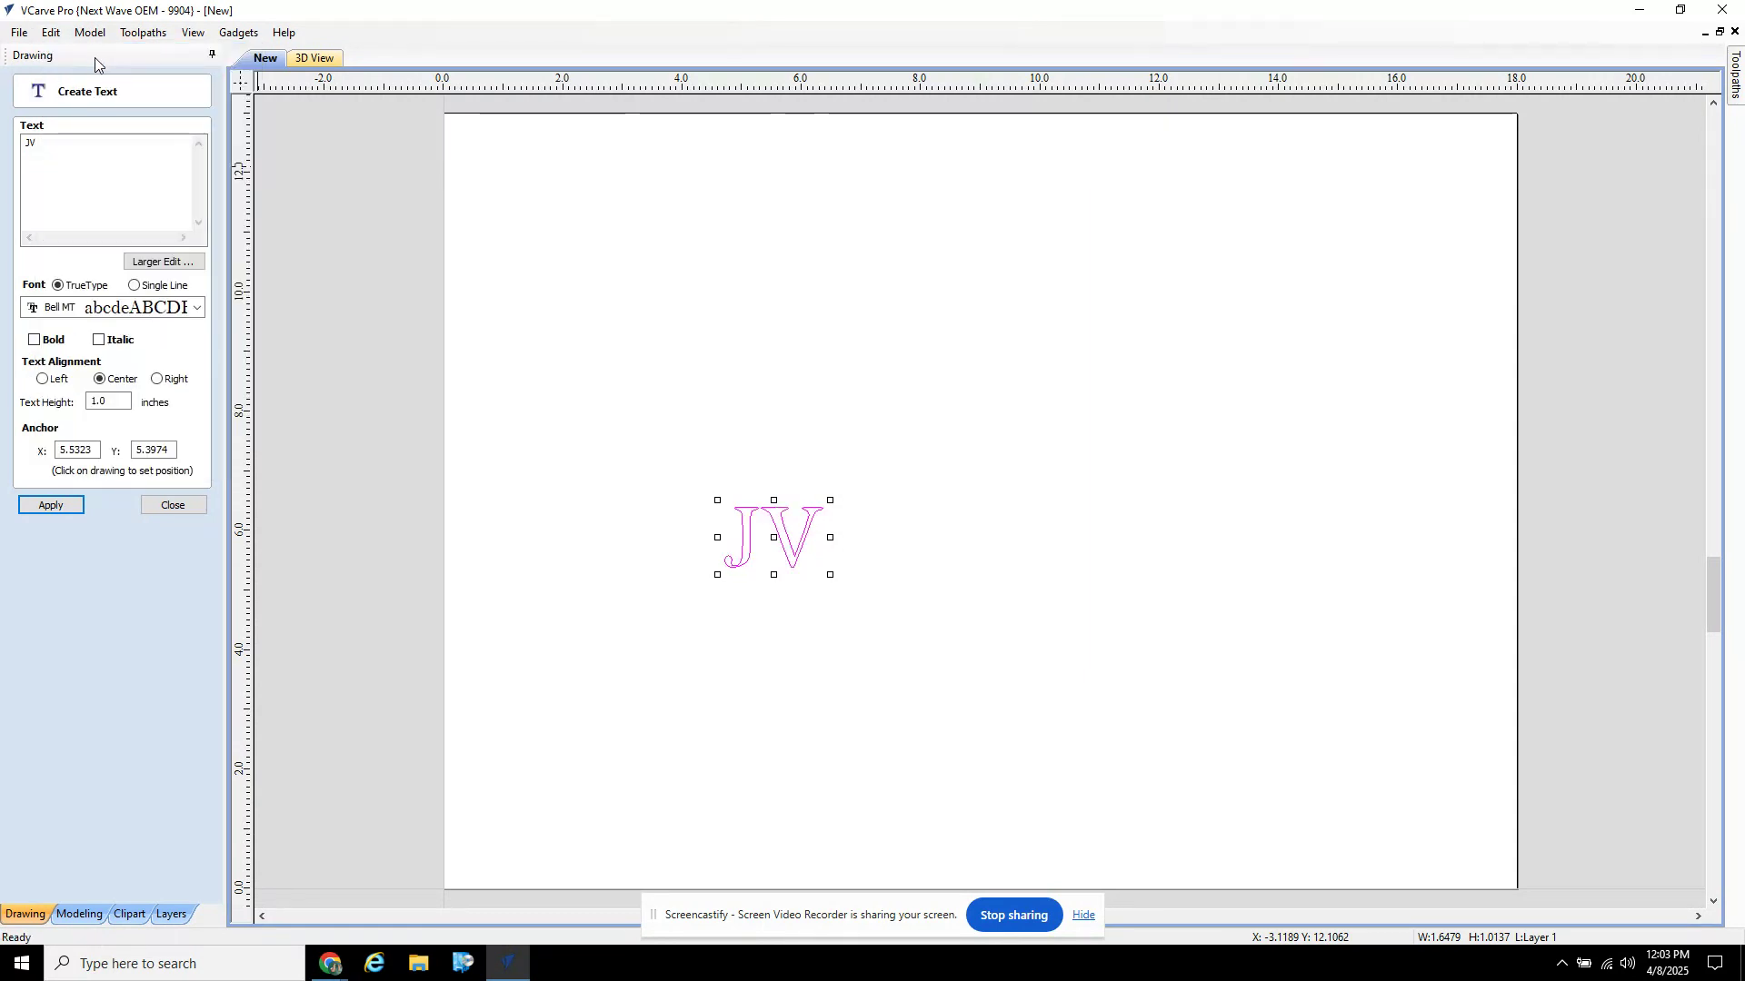
Step: Try the Blackadder ITC font on the JV text, look through more fonts, and undo that font change
{"action": "left_click", "coordinate": [70, 309]}
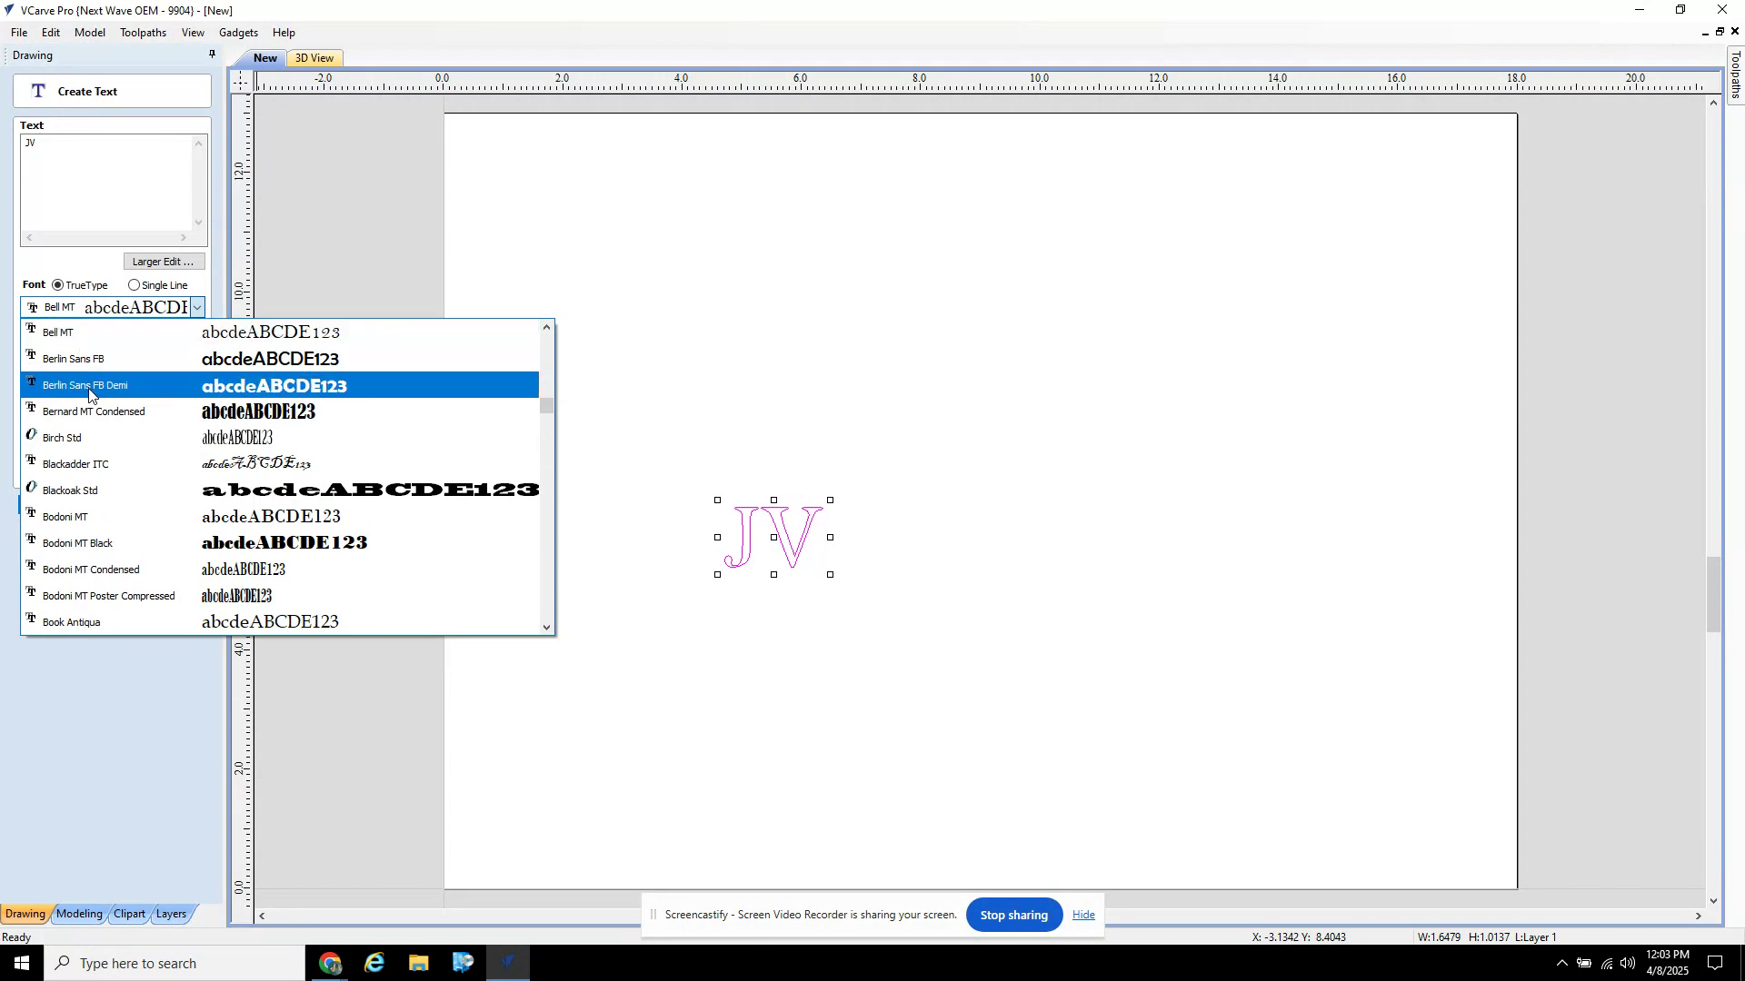
{"action": "scroll", "coordinate": [70, 391], "scroll_direction": "up", "scroll_amount": 1}
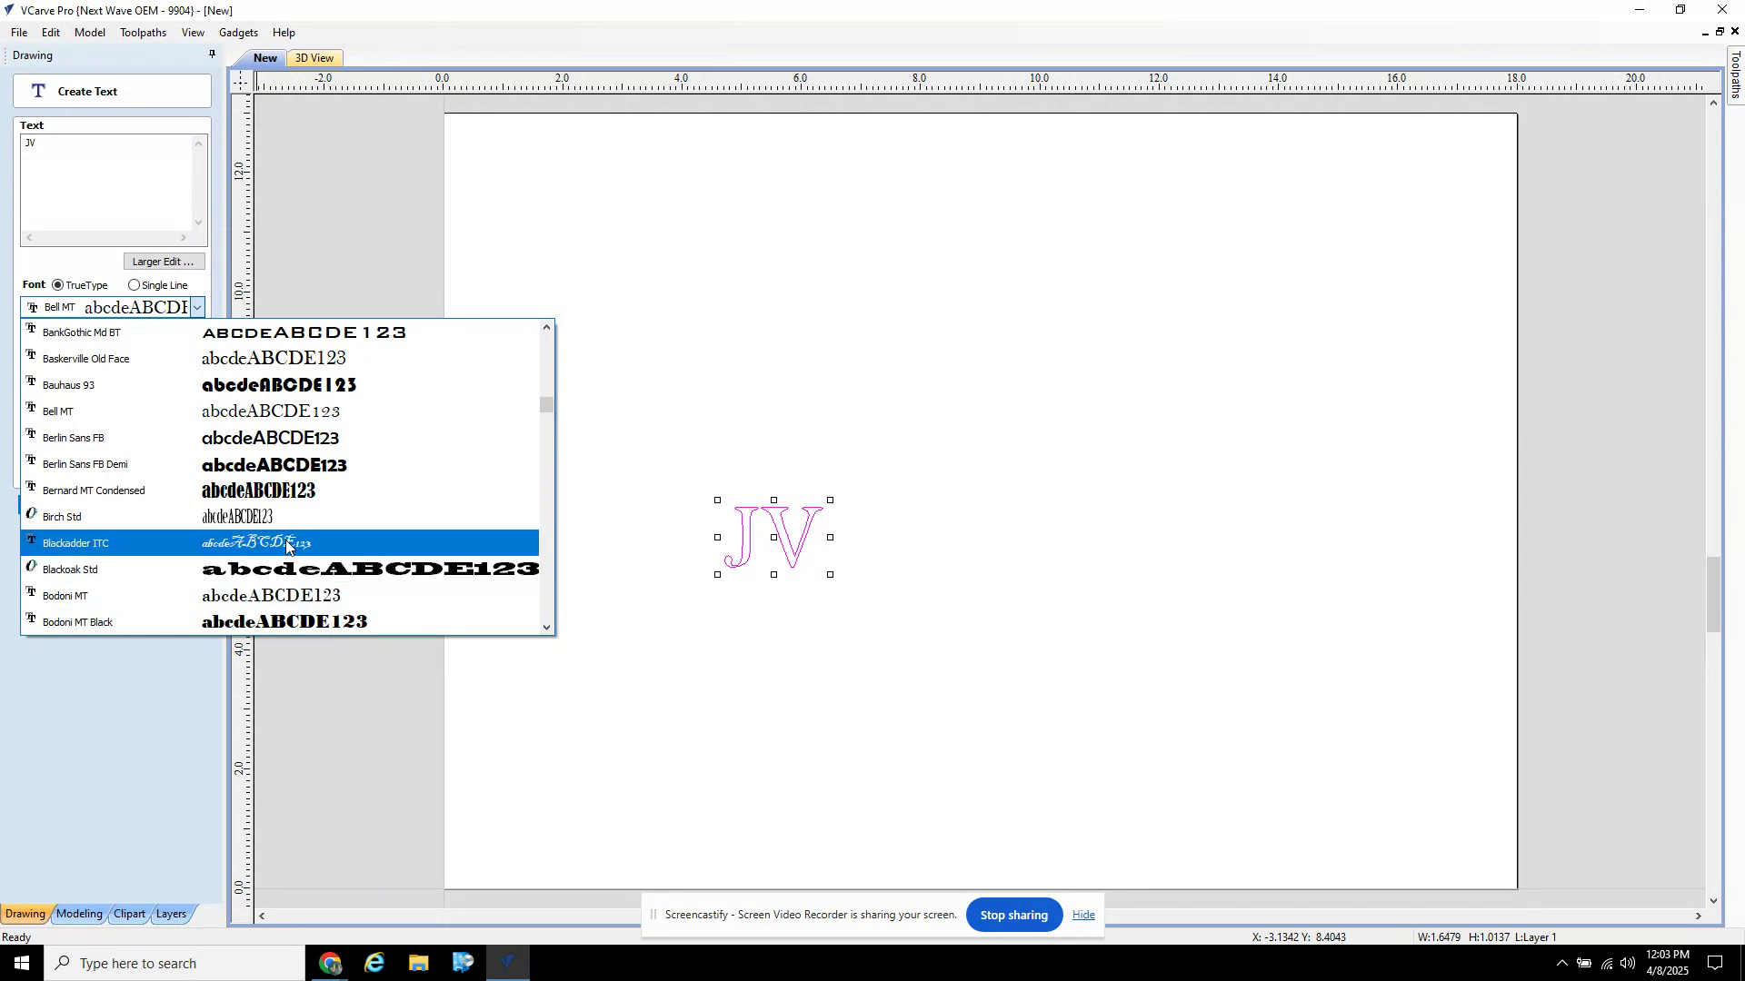
{"action": "left_click", "coordinate": [286, 545]}
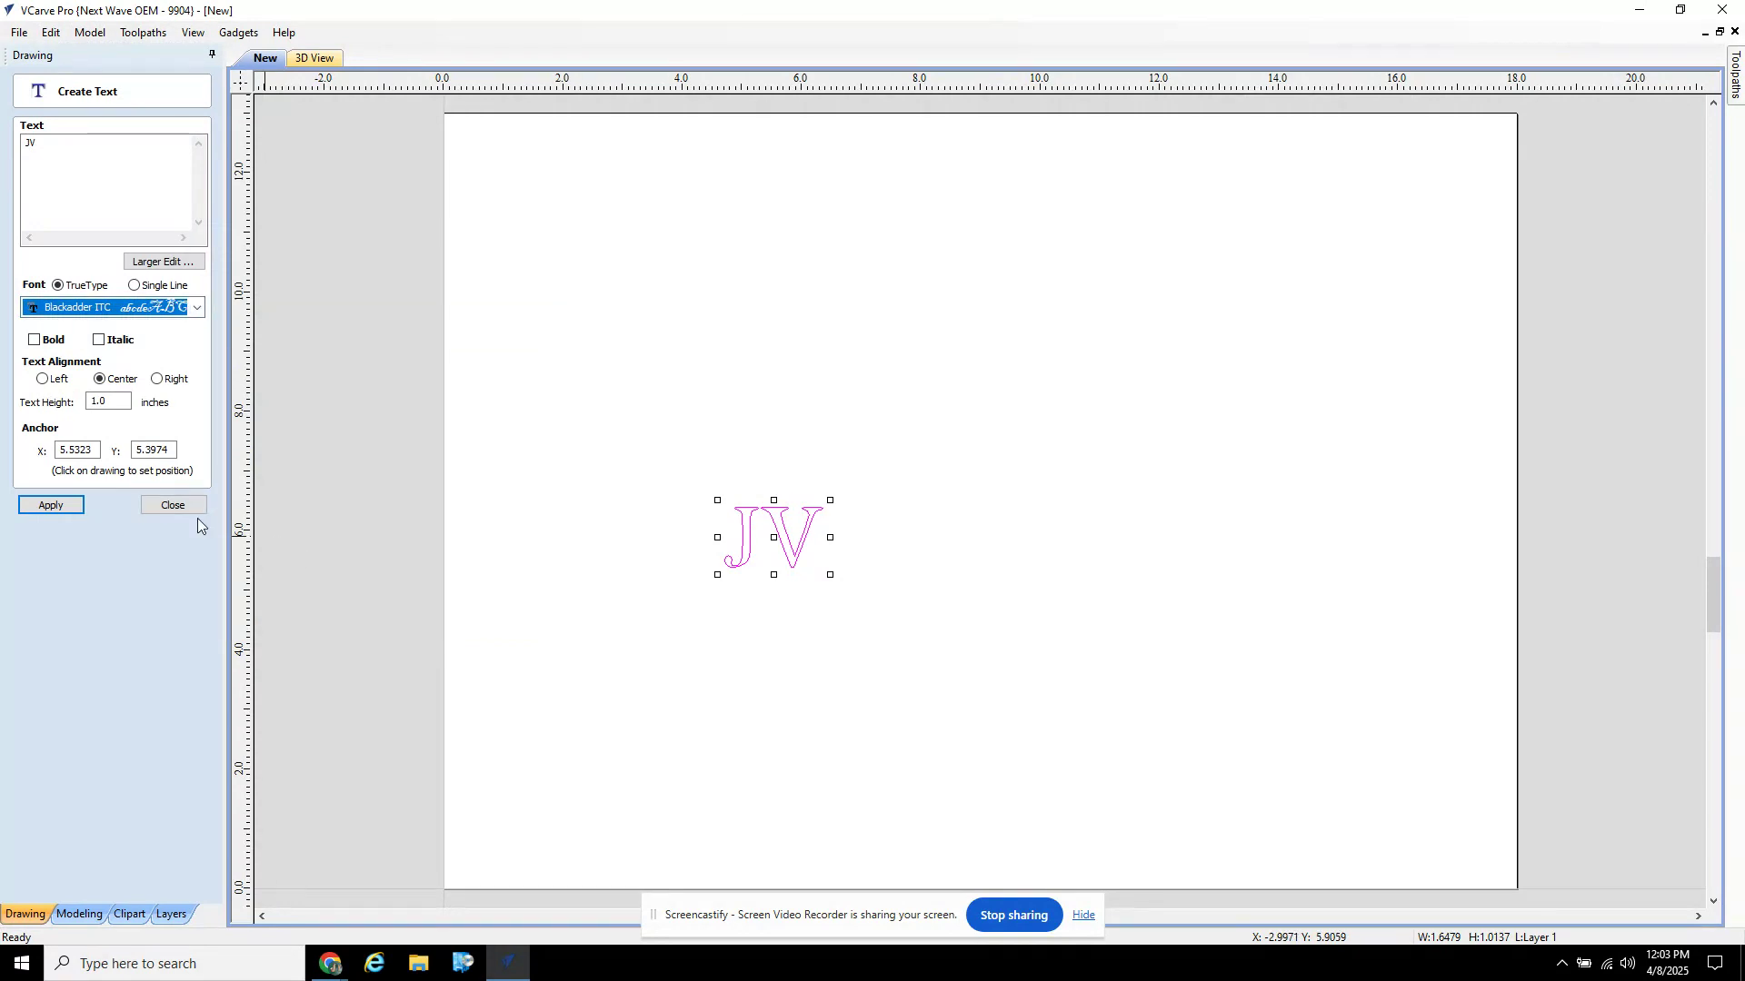
{"action": "left_click", "coordinate": [55, 506]}
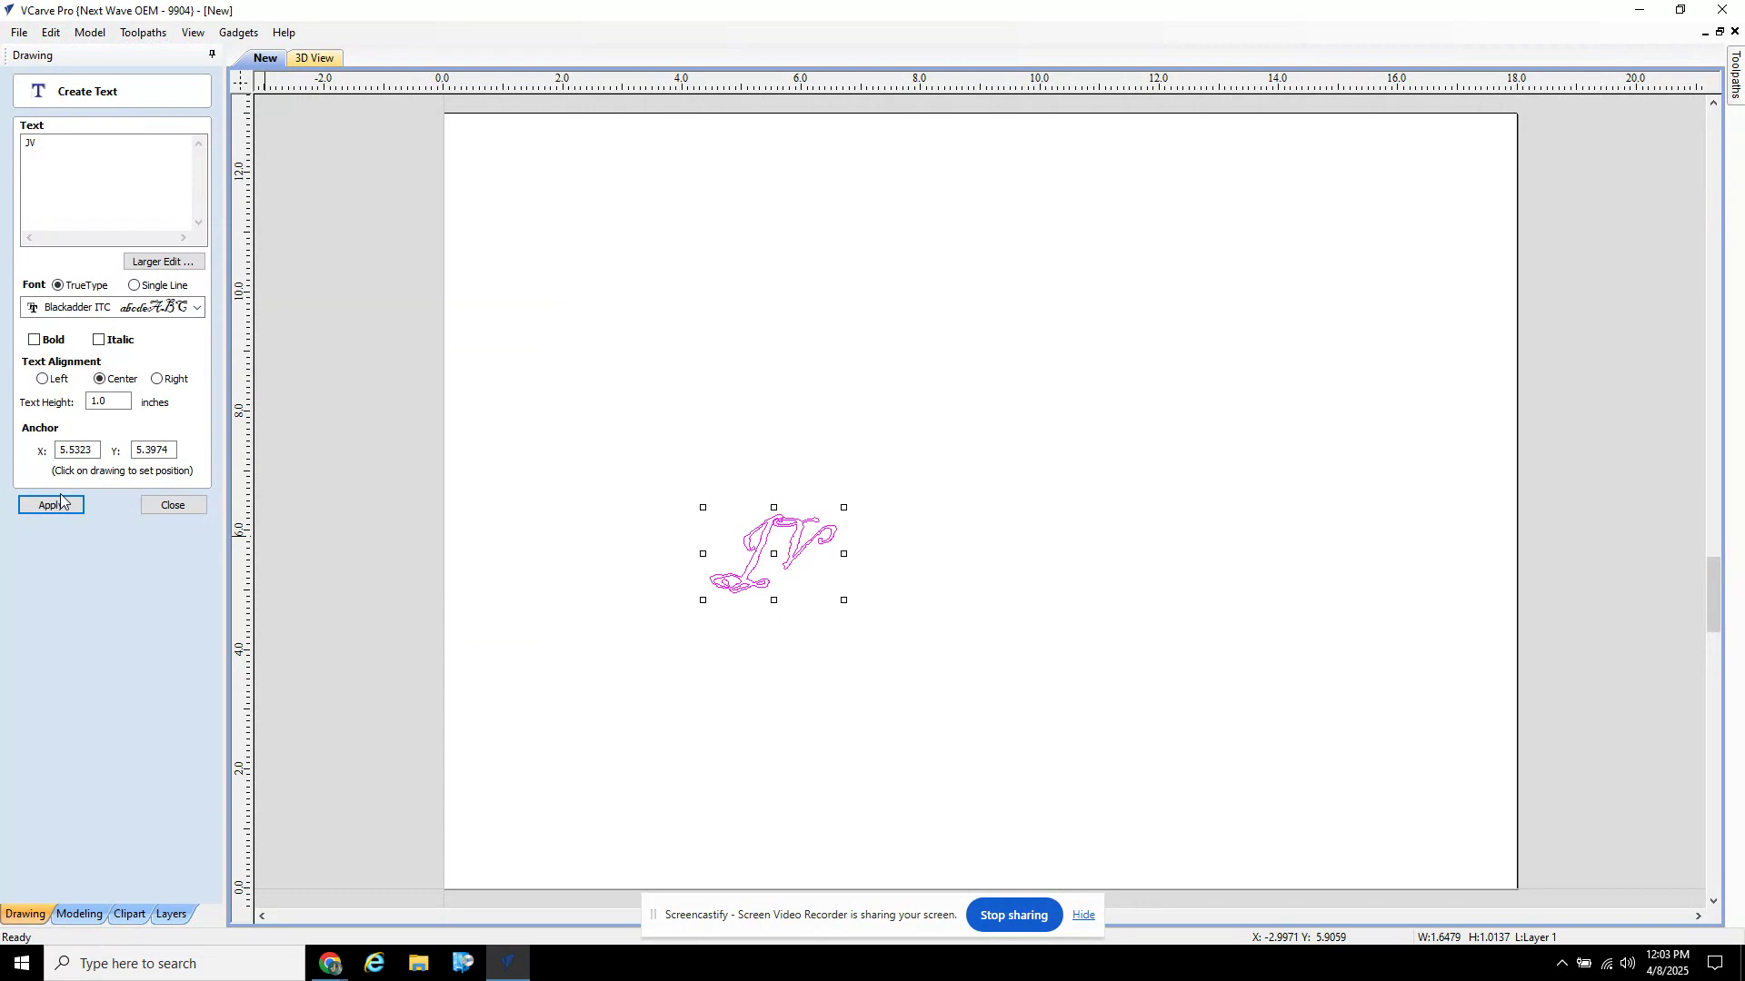
{"action": "left_click", "coordinate": [79, 308]}
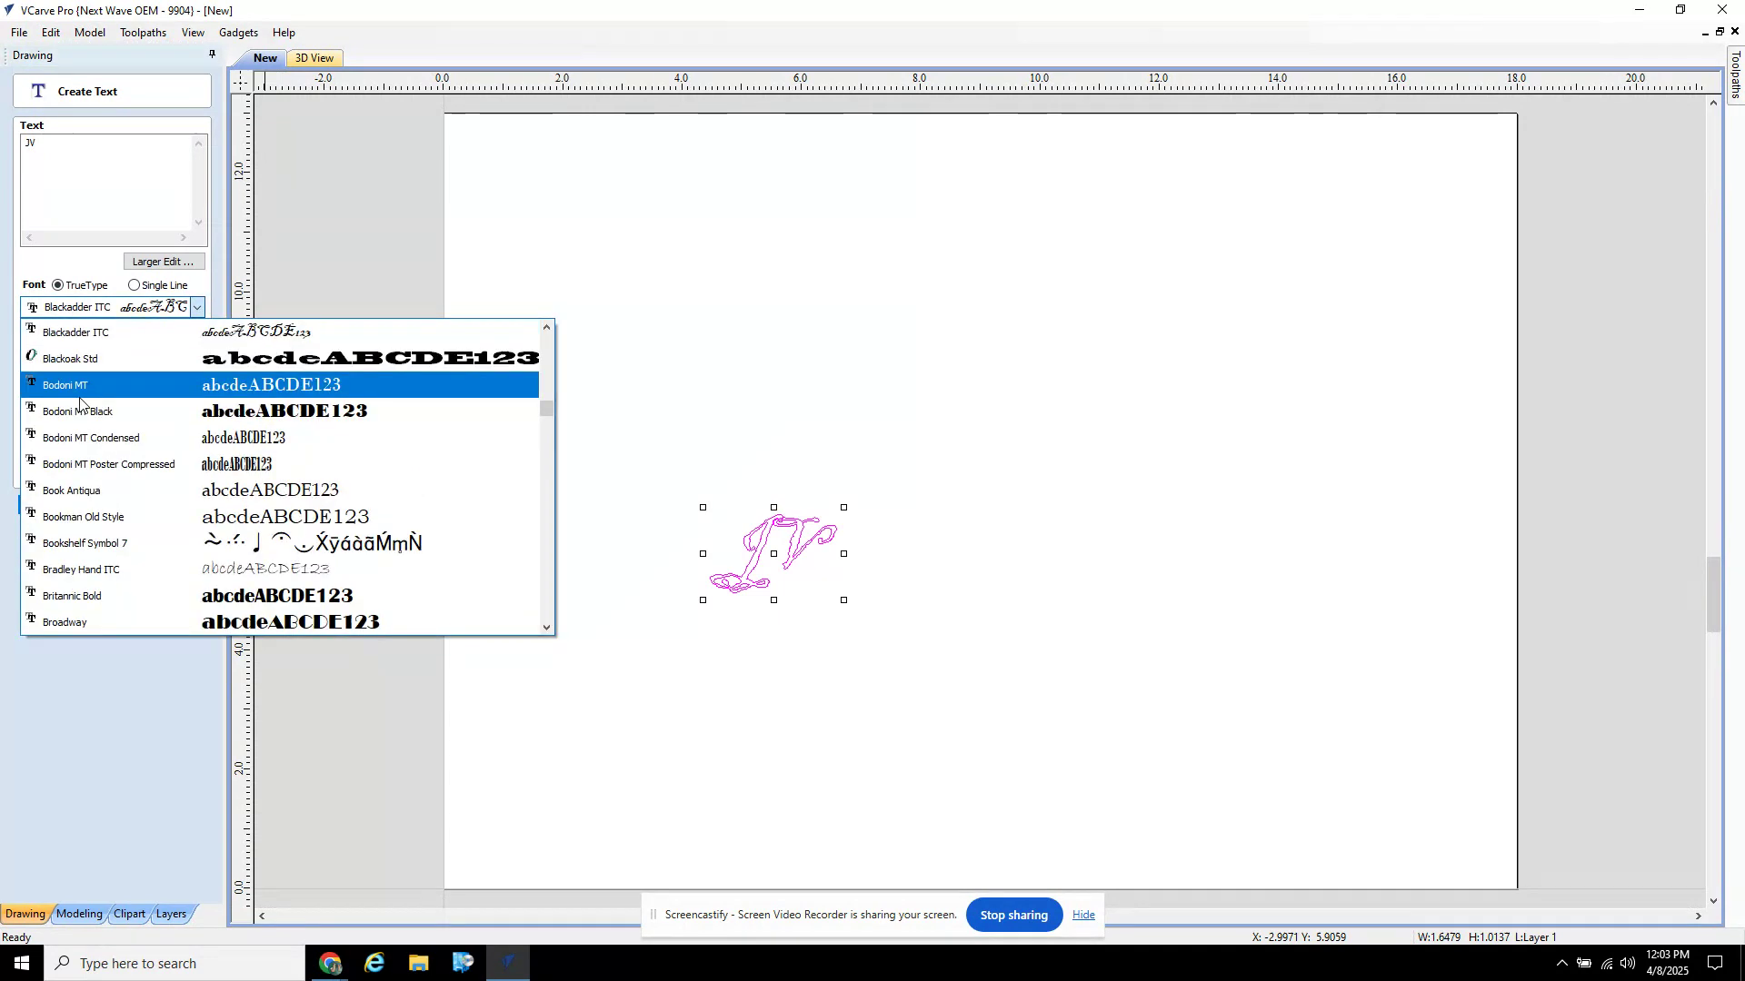
{"action": "scroll", "coordinate": [79, 401], "scroll_direction": "up", "scroll_amount": 3}
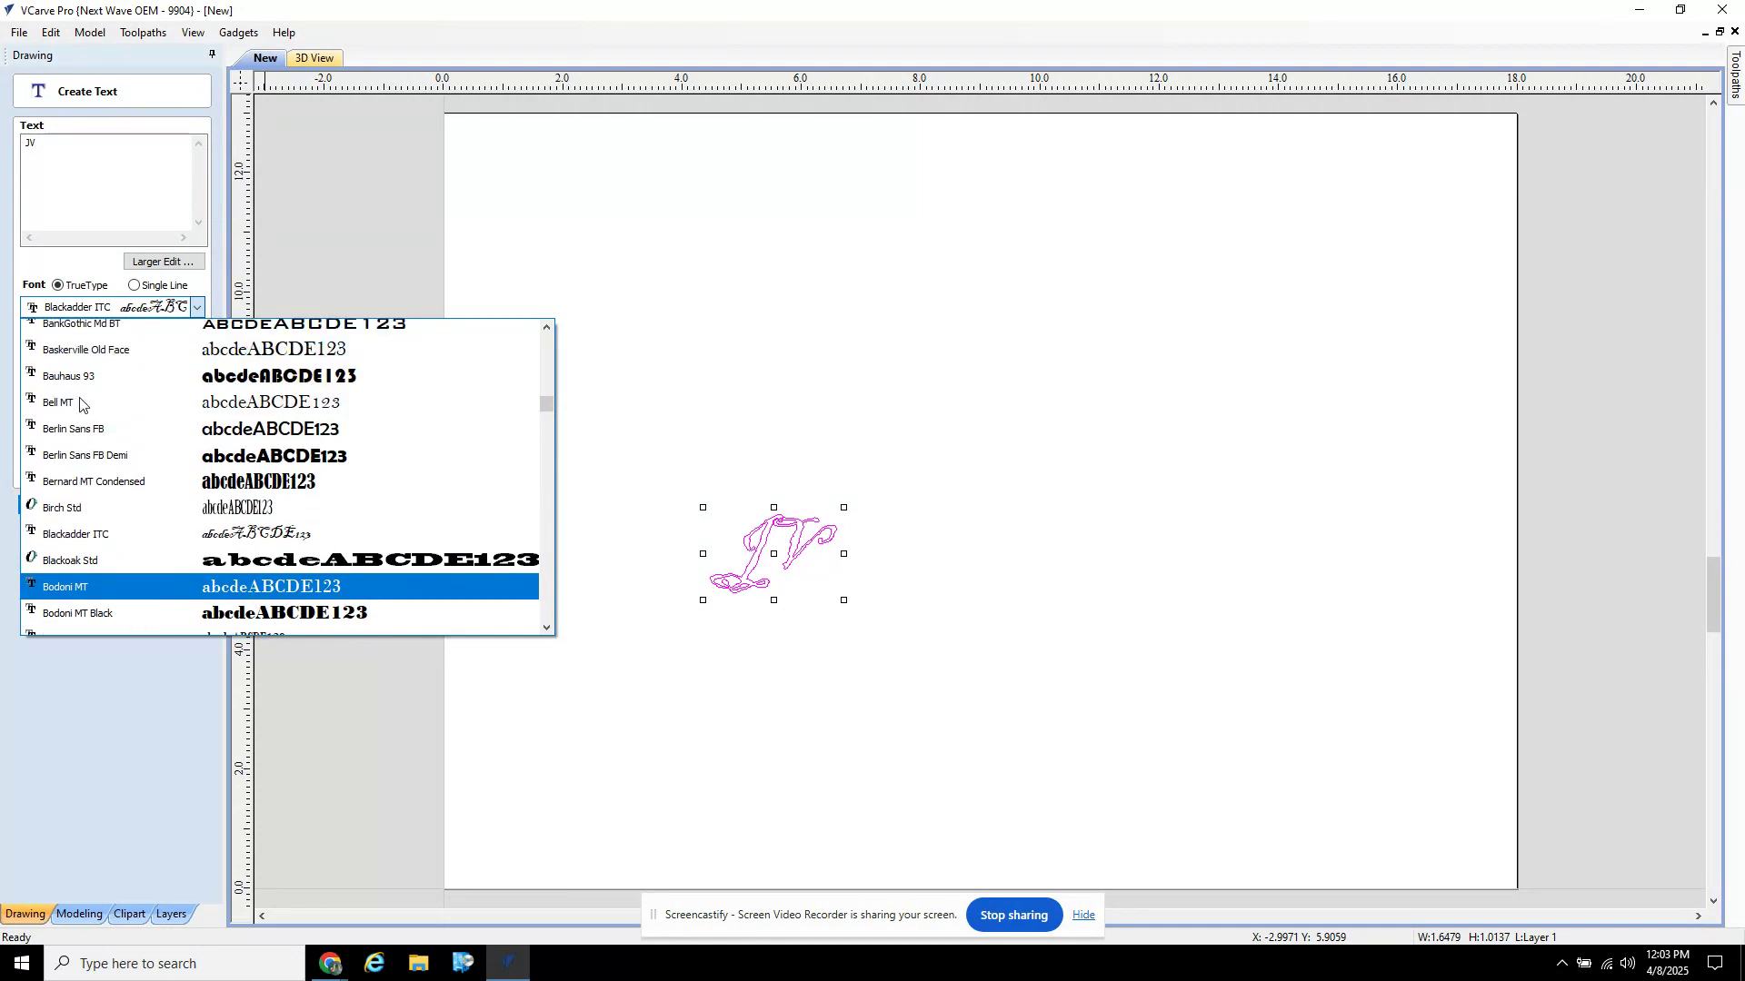
{"action": "scroll", "coordinate": [79, 400], "scroll_direction": "down", "scroll_amount": 2}
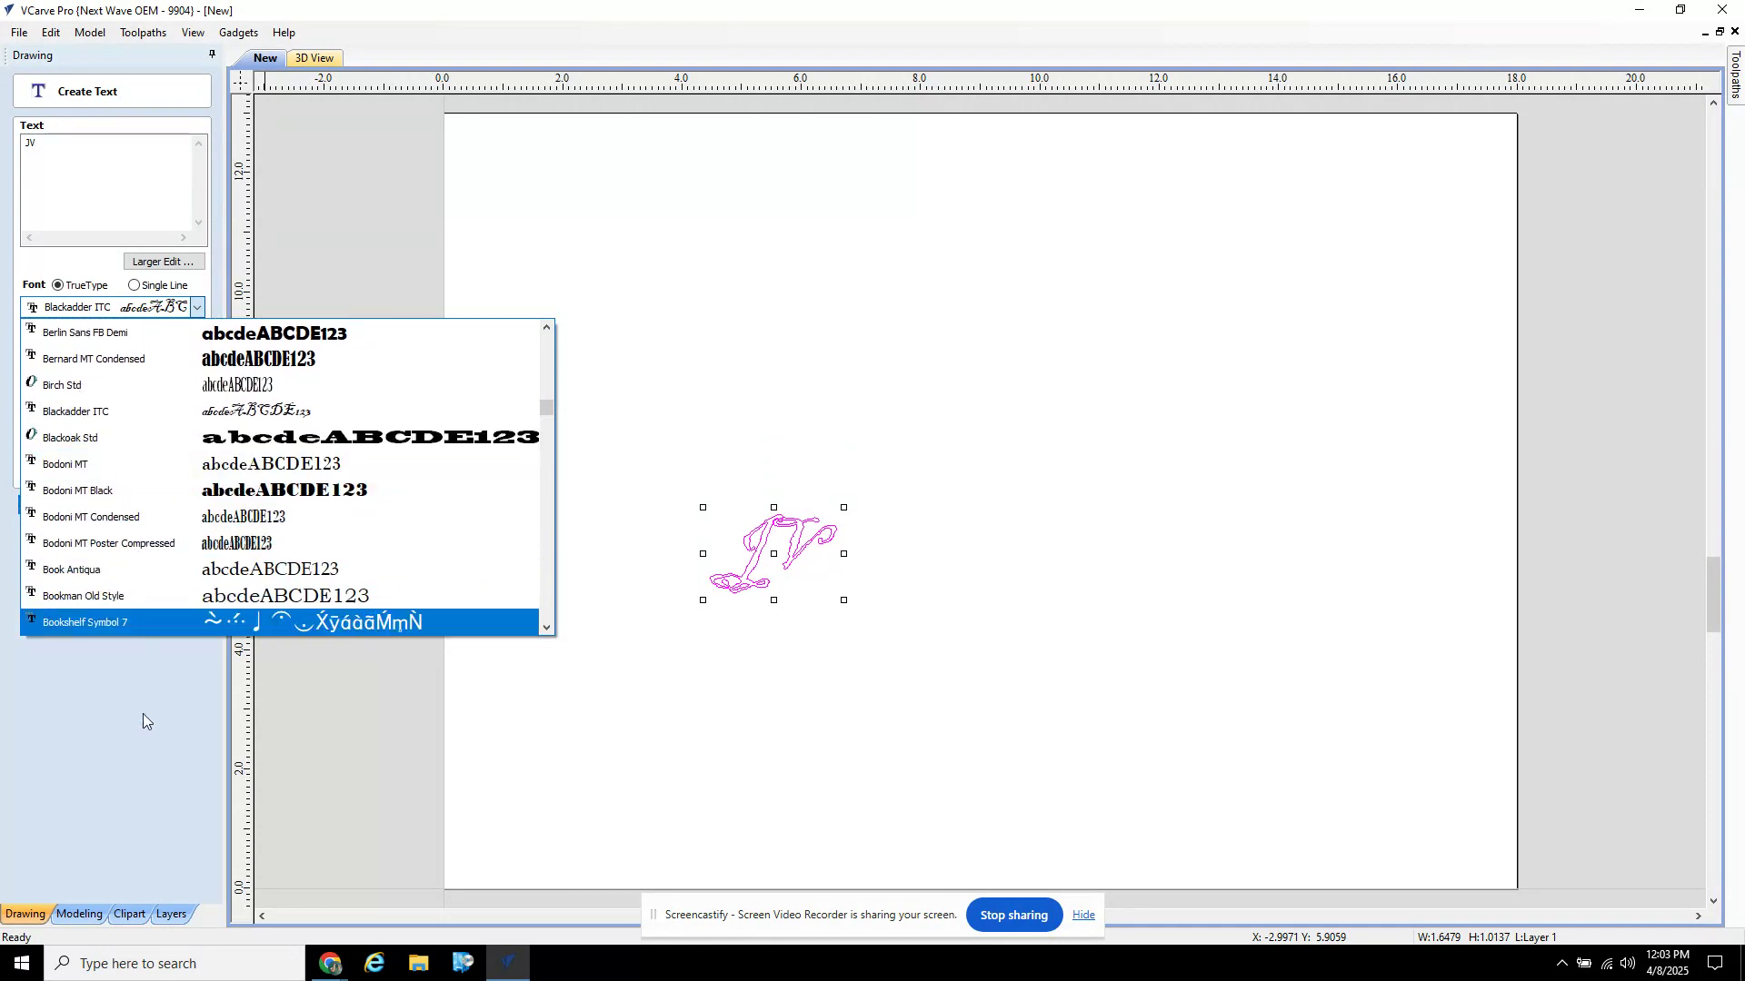
{"action": "left_click", "coordinate": [145, 763]}
{"action": "left_click", "coordinate": [51, 34]}
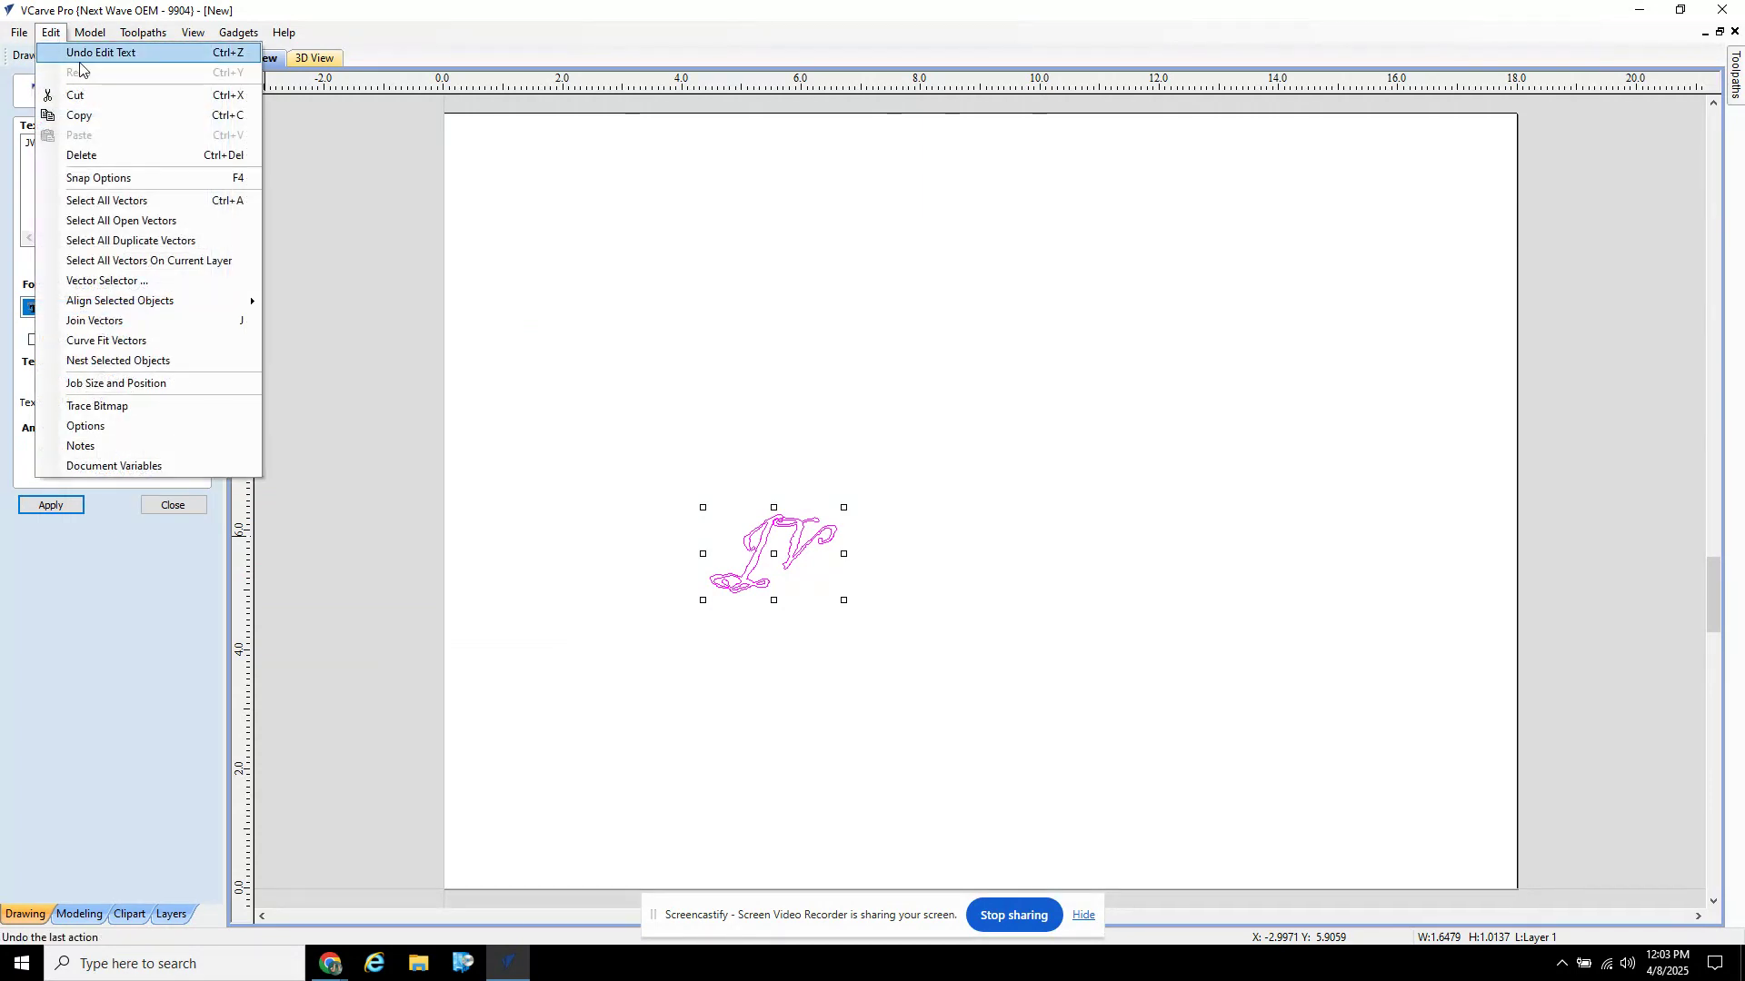
{"action": "left_click", "coordinate": [84, 56]}
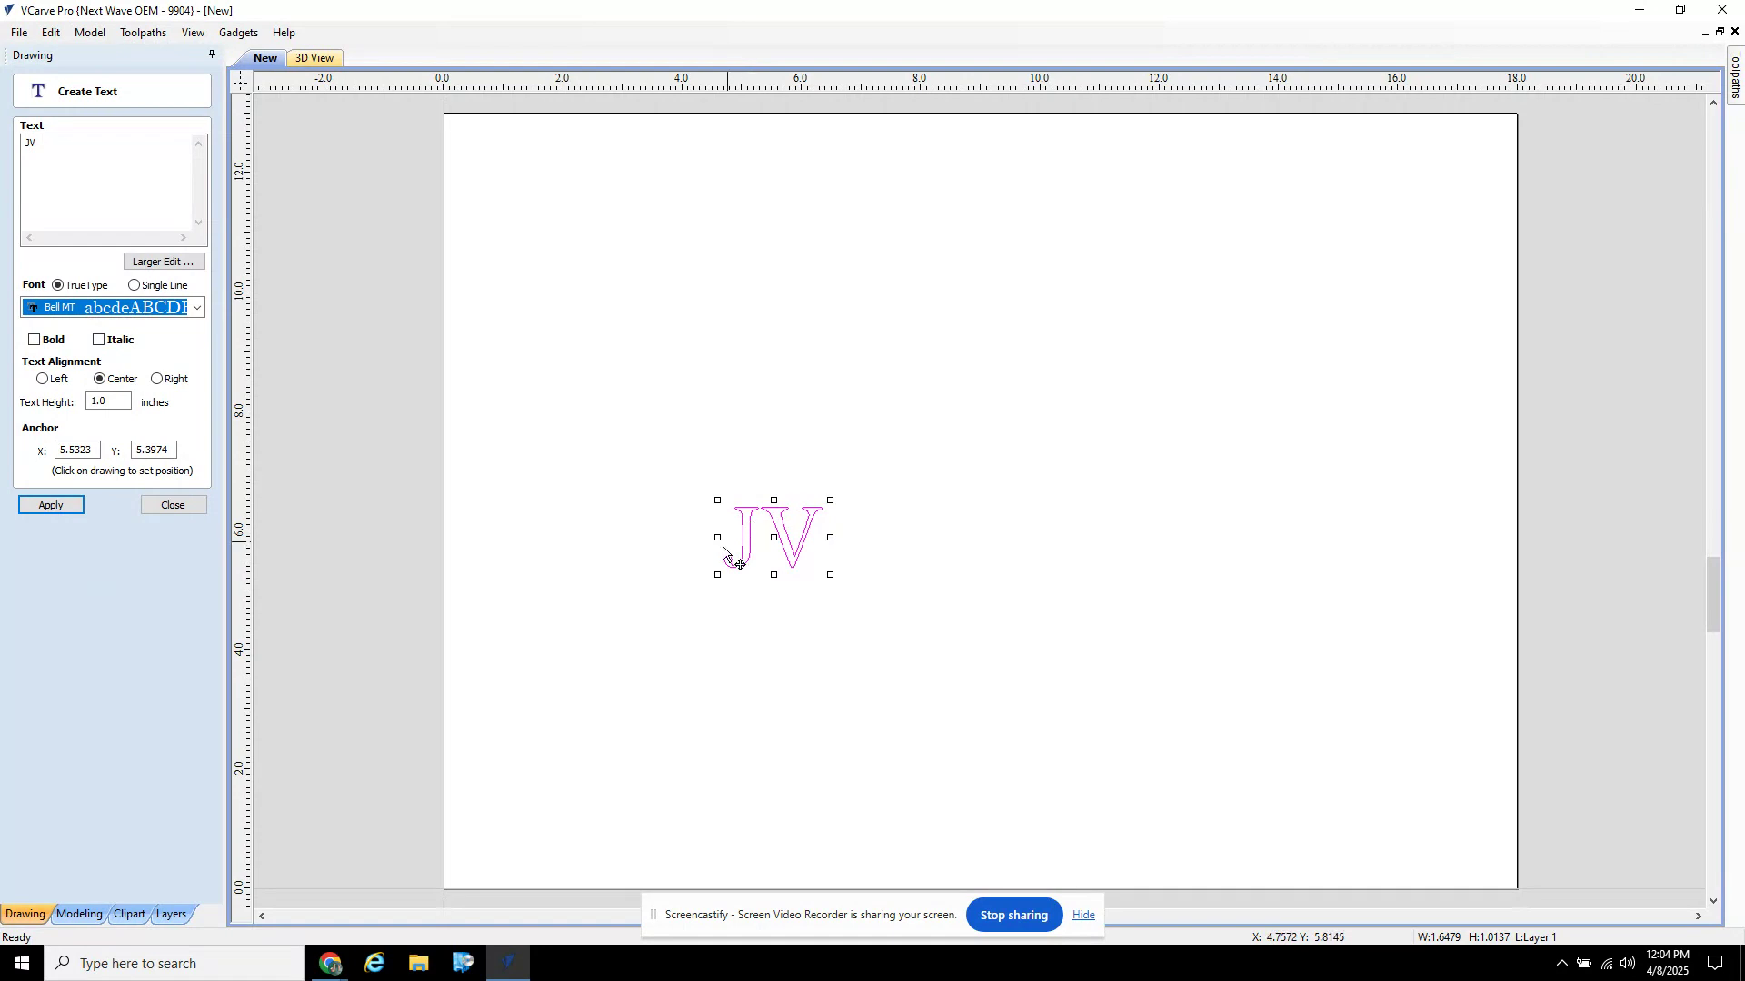
Step: Finish text editing and draw a square-cornered rectangle about 2.07 x 1.37 inches around the JV text
{"action": "left_click", "coordinate": [654, 559]}
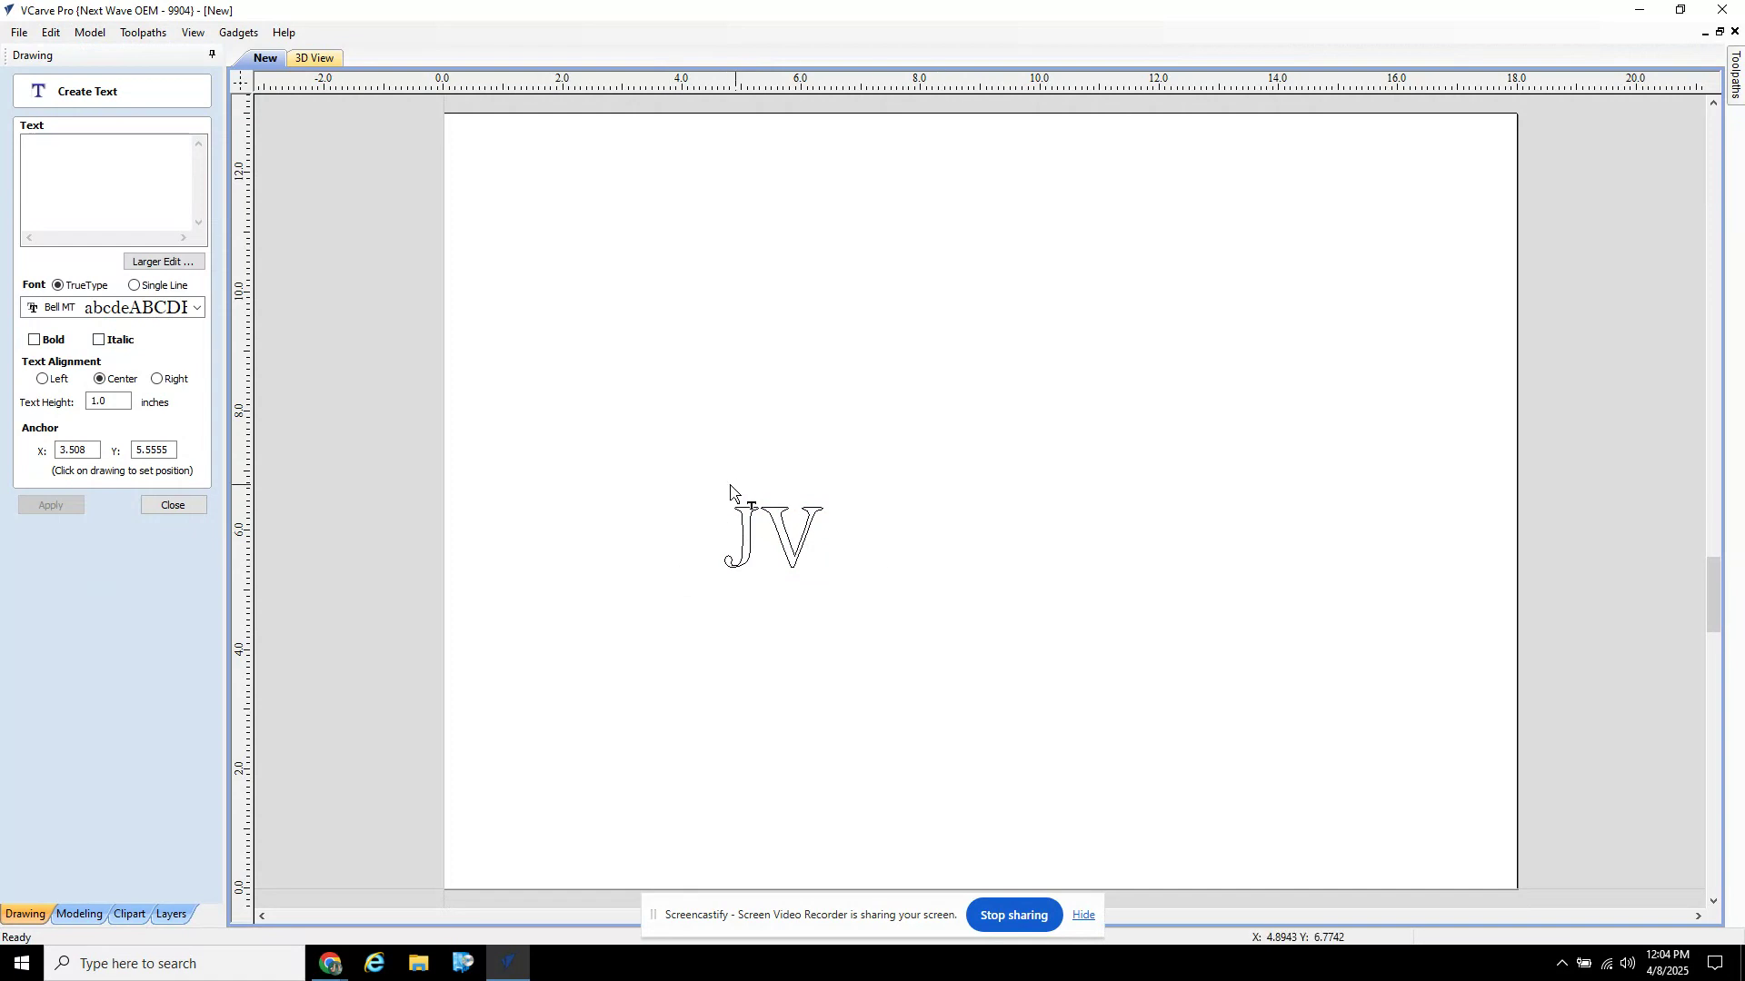
{"action": "left_click", "coordinate": [170, 506]}
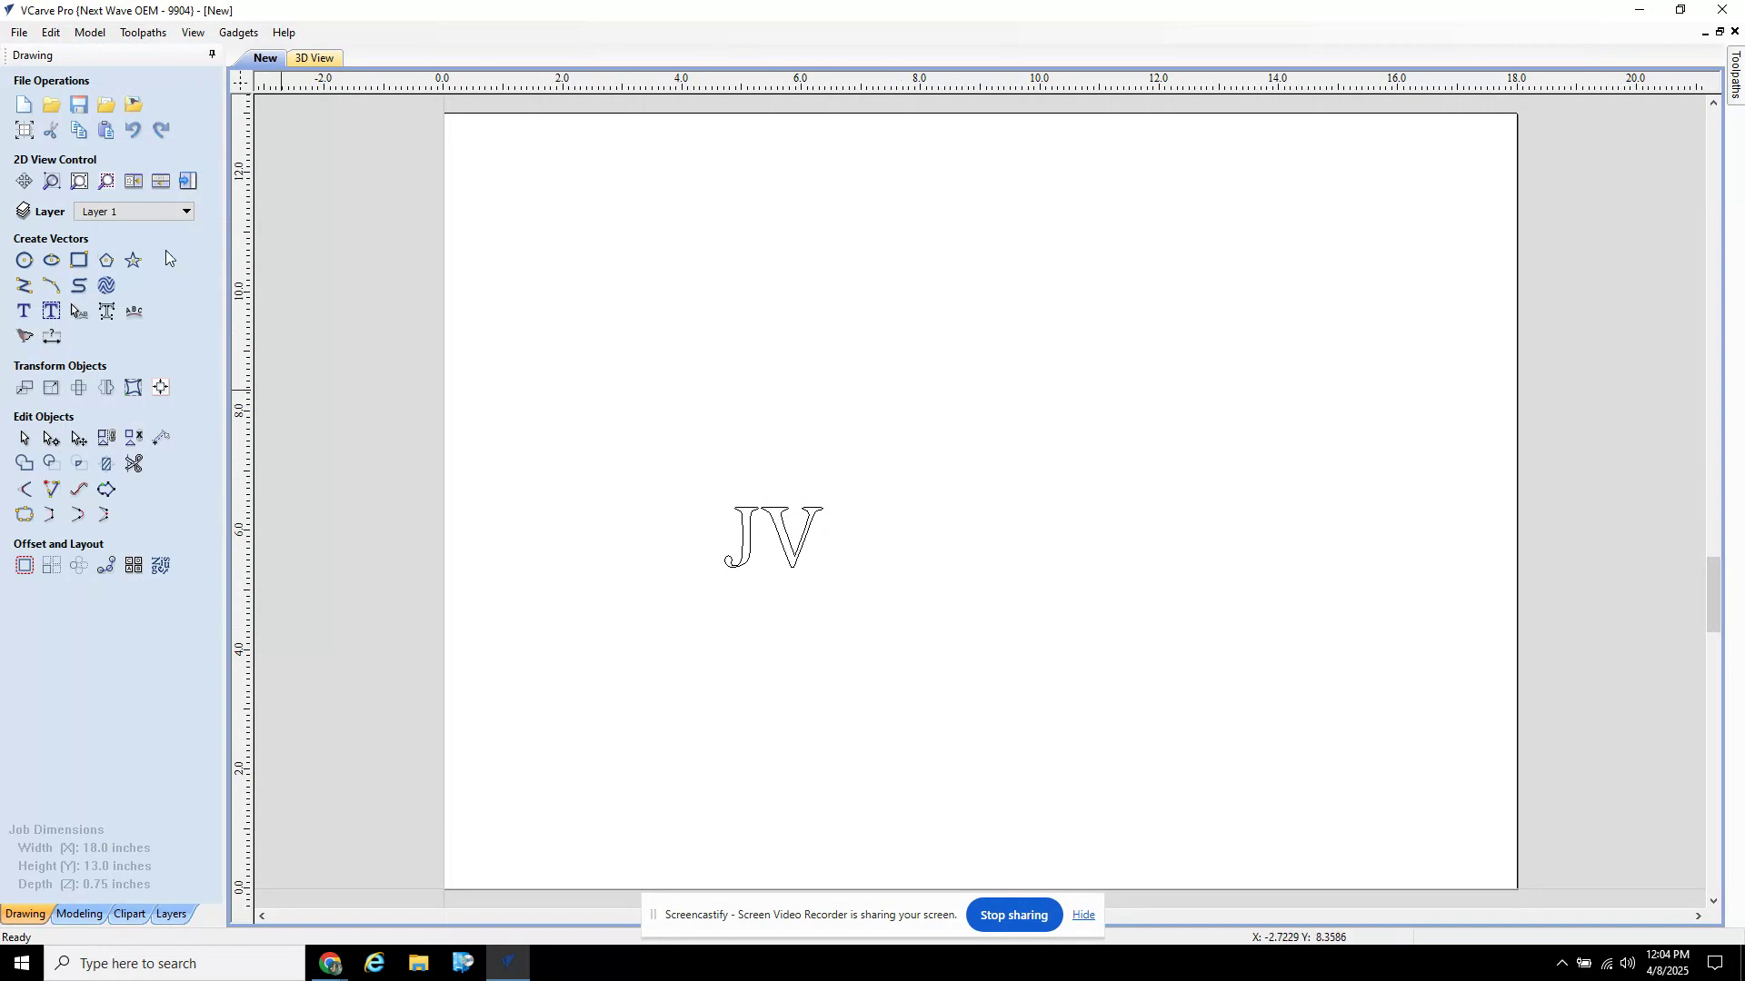
{"action": "left_click", "coordinate": [78, 261]}
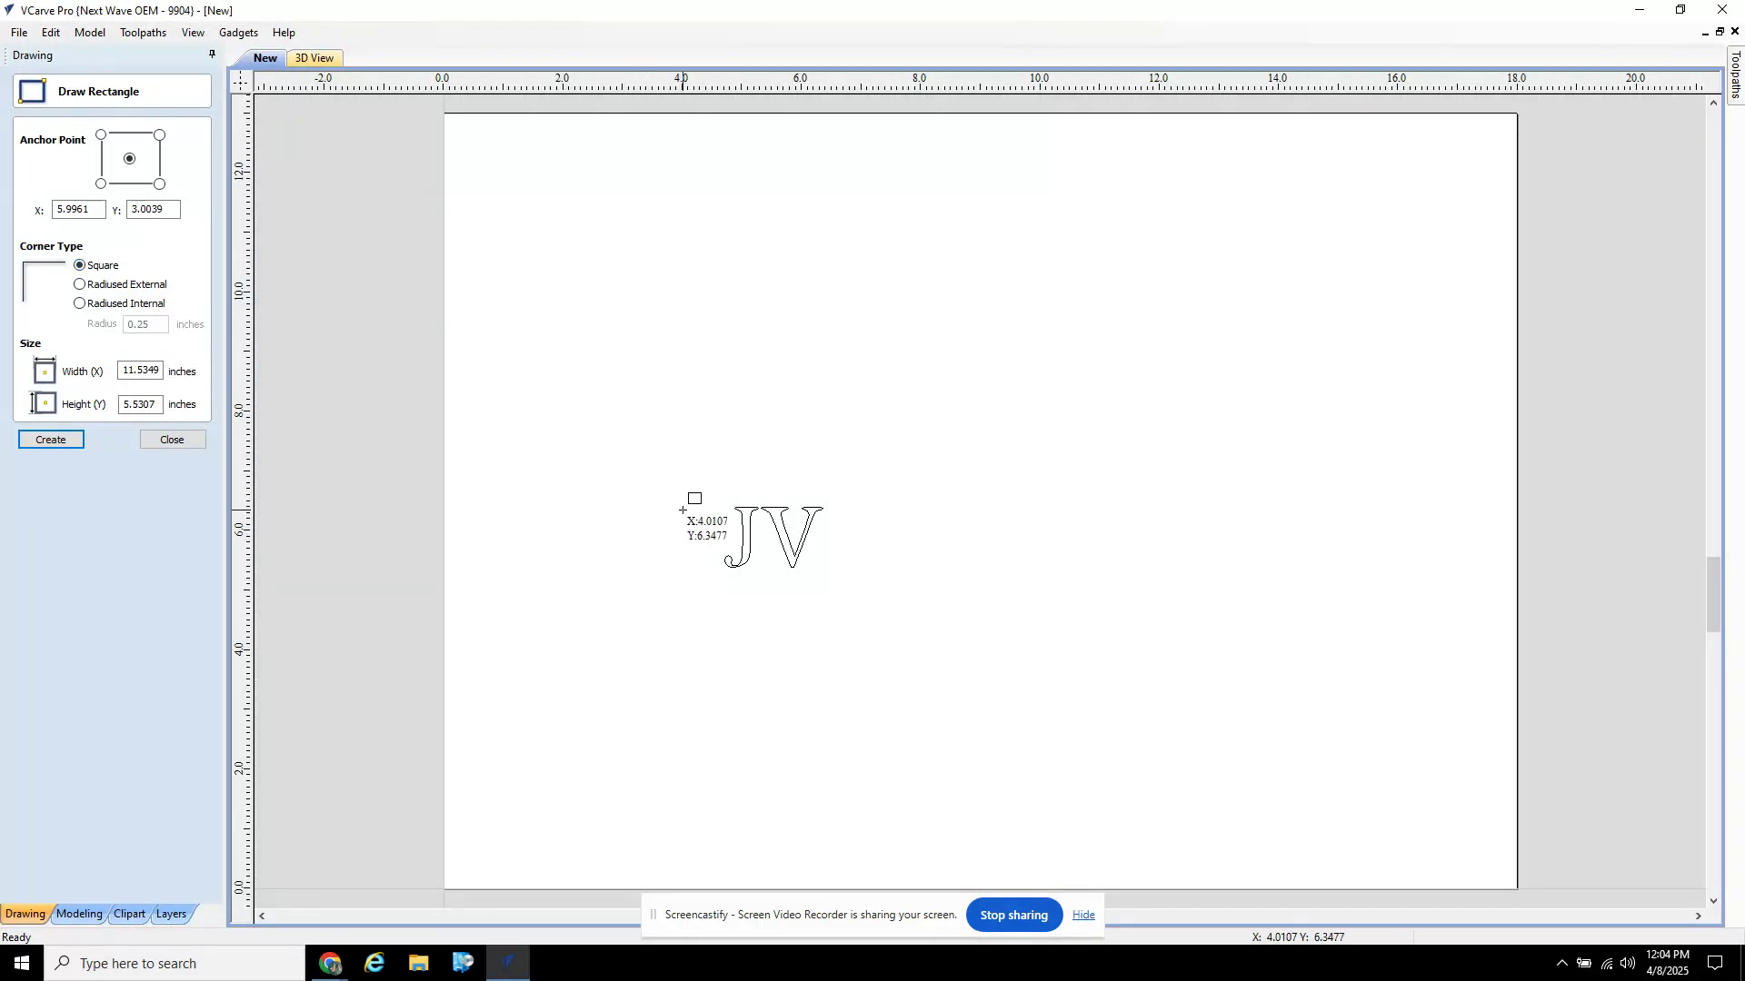
{"action": "left_click_drag", "start_coordinate": [709, 495], "coordinate": [831, 575]}
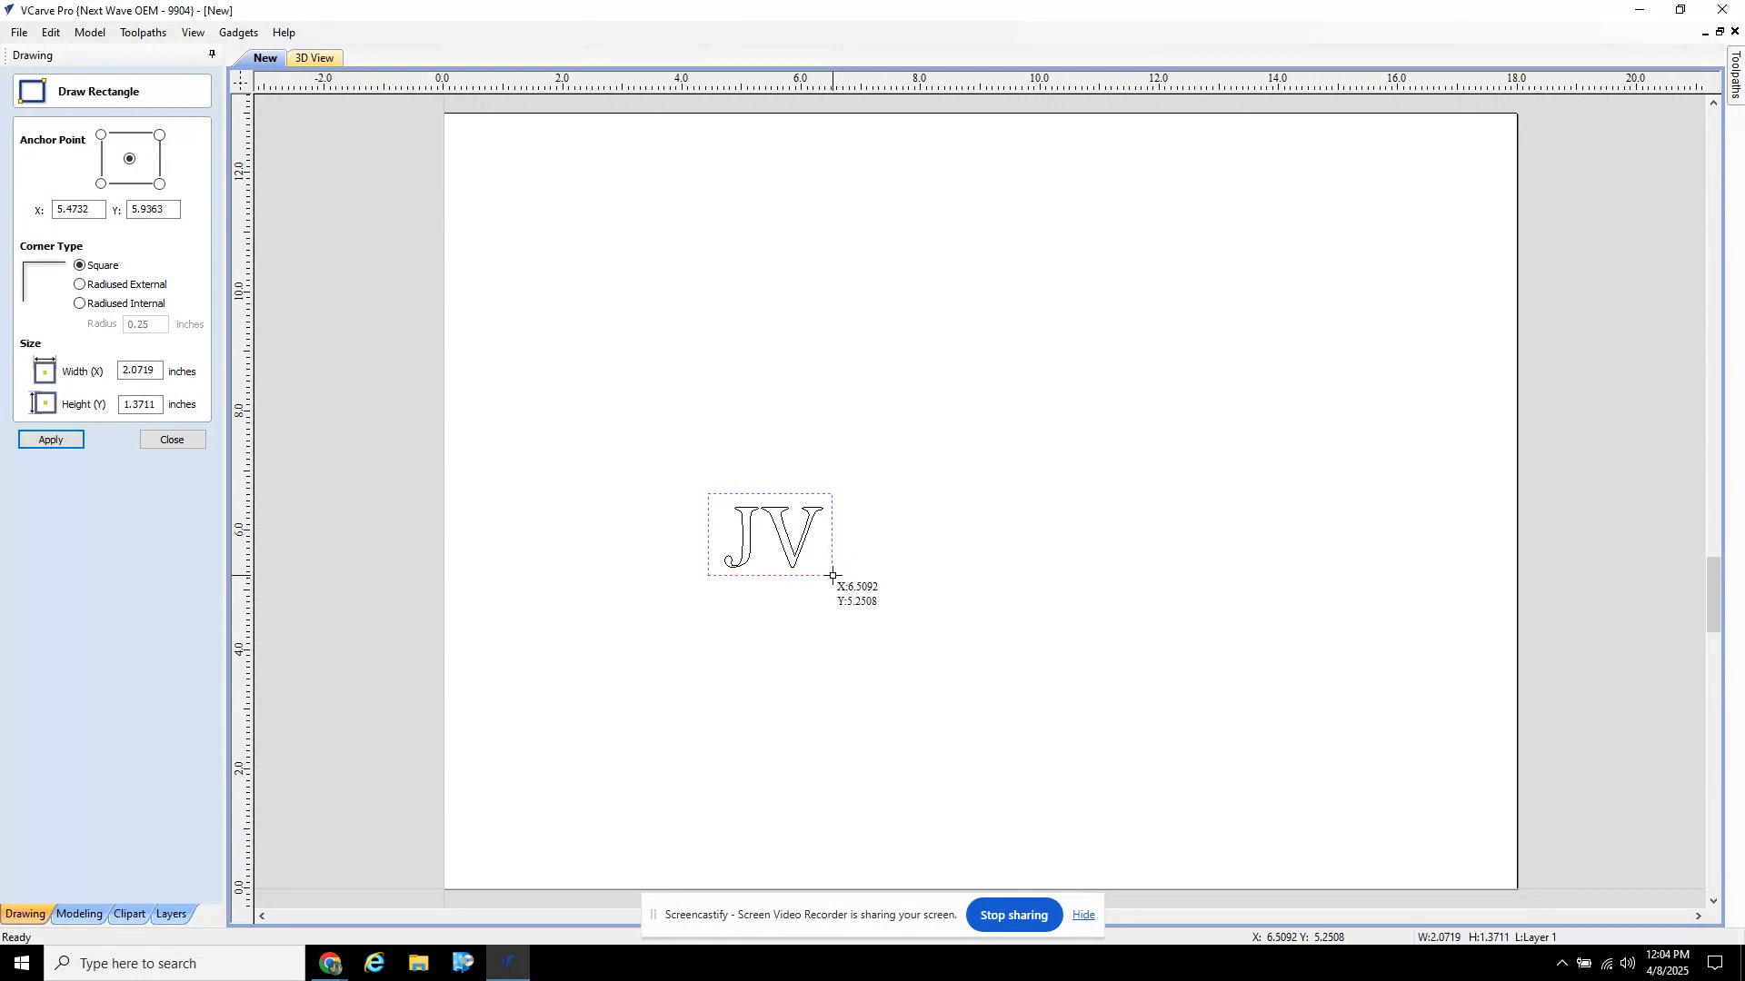
{"action": "scroll", "coordinate": [724, 587], "scroll_direction": "up", "scroll_amount": 4}
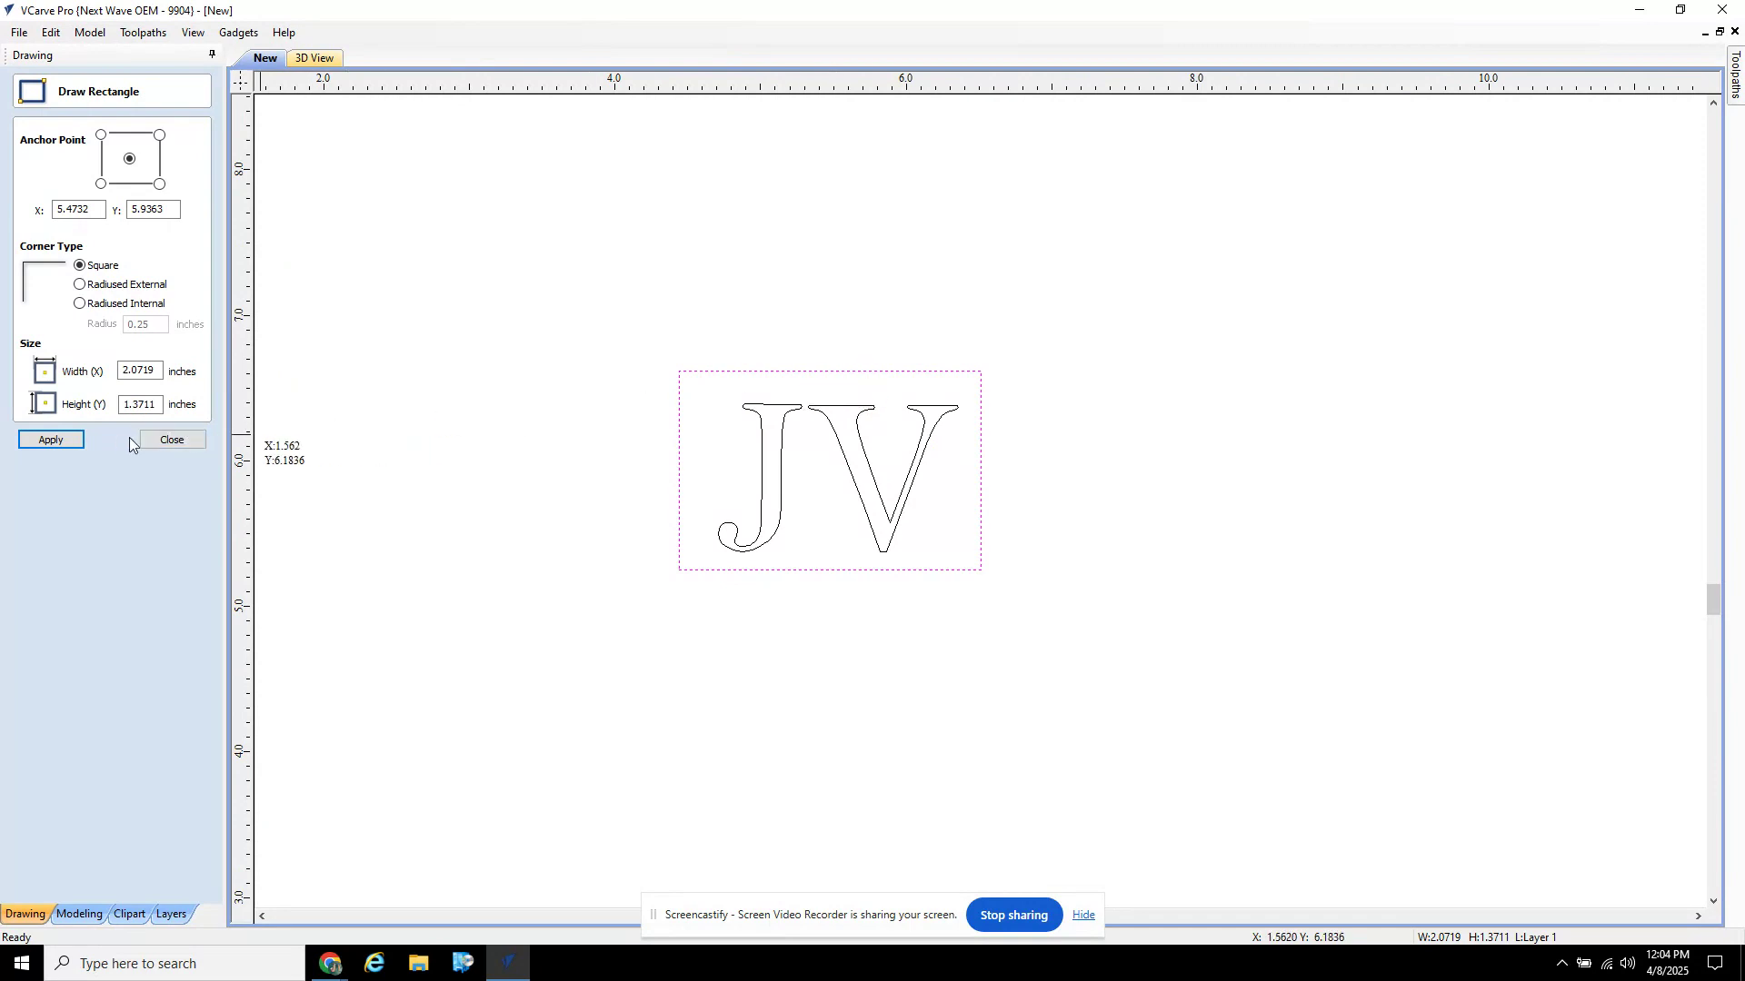
{"action": "left_click", "coordinate": [51, 440]}
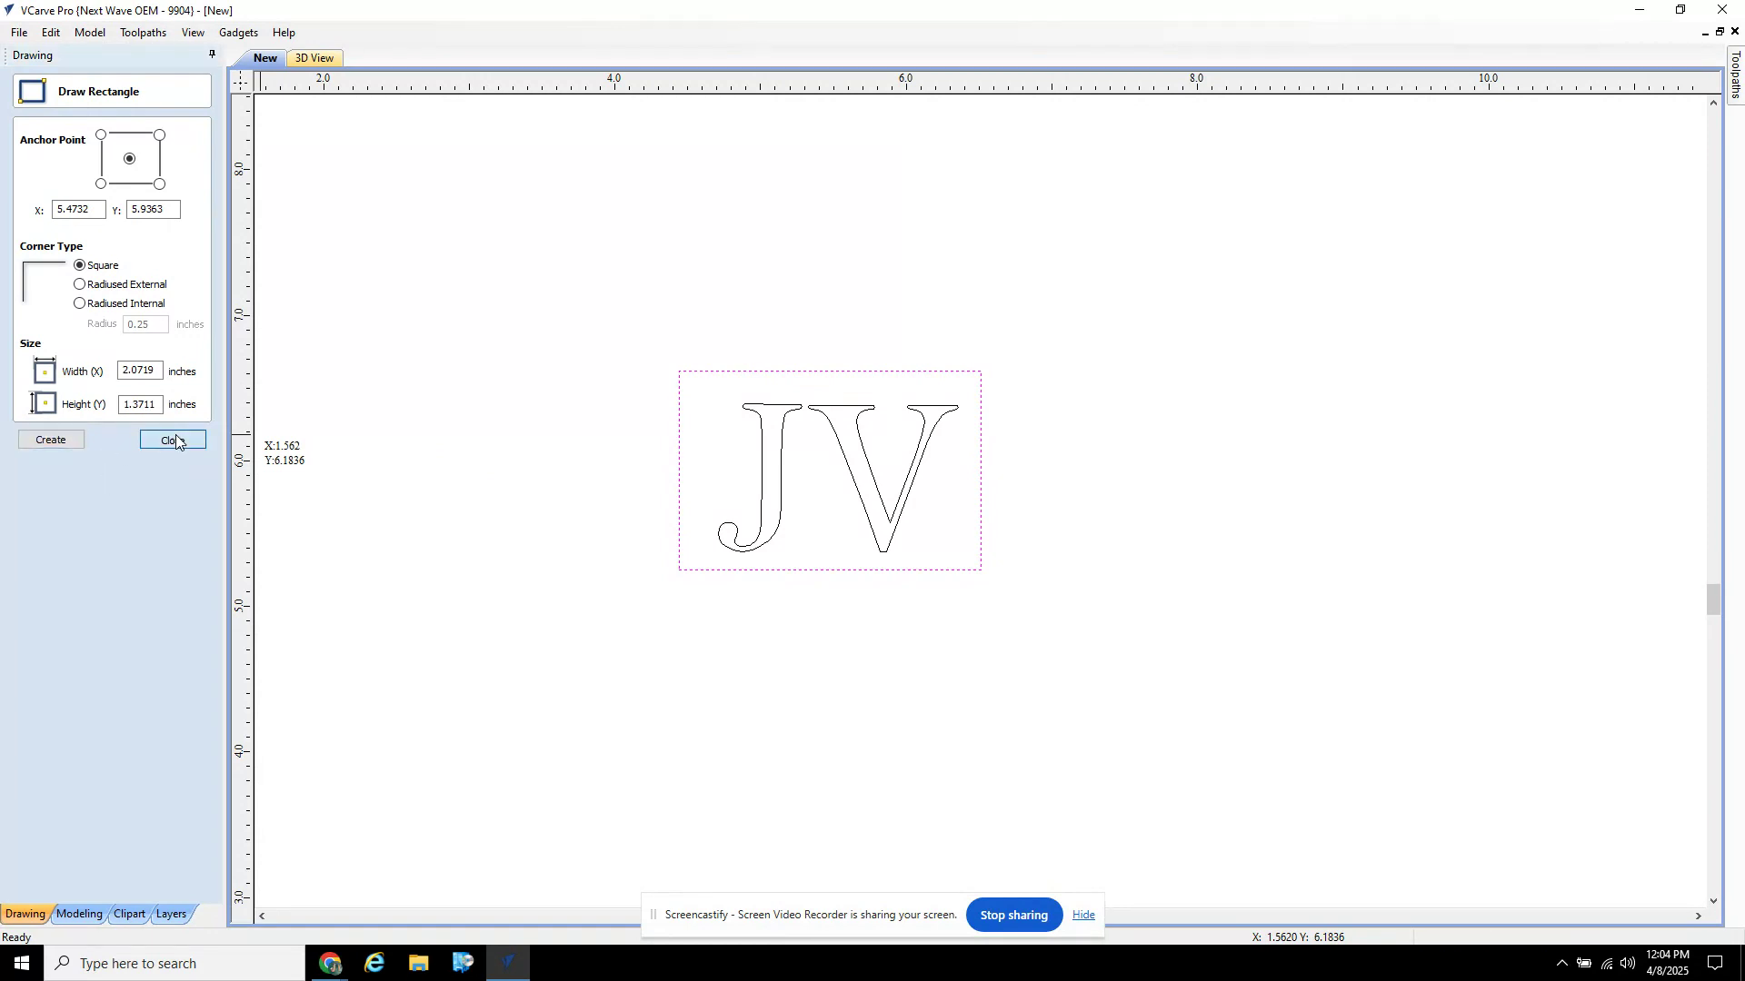
{"action": "left_click", "coordinate": [171, 440]}
Step: Bring the rectangle's top, left and right edges closer to the JV letters, reducing its height to about 1.27 inches
{"action": "left_click", "coordinate": [816, 372]}
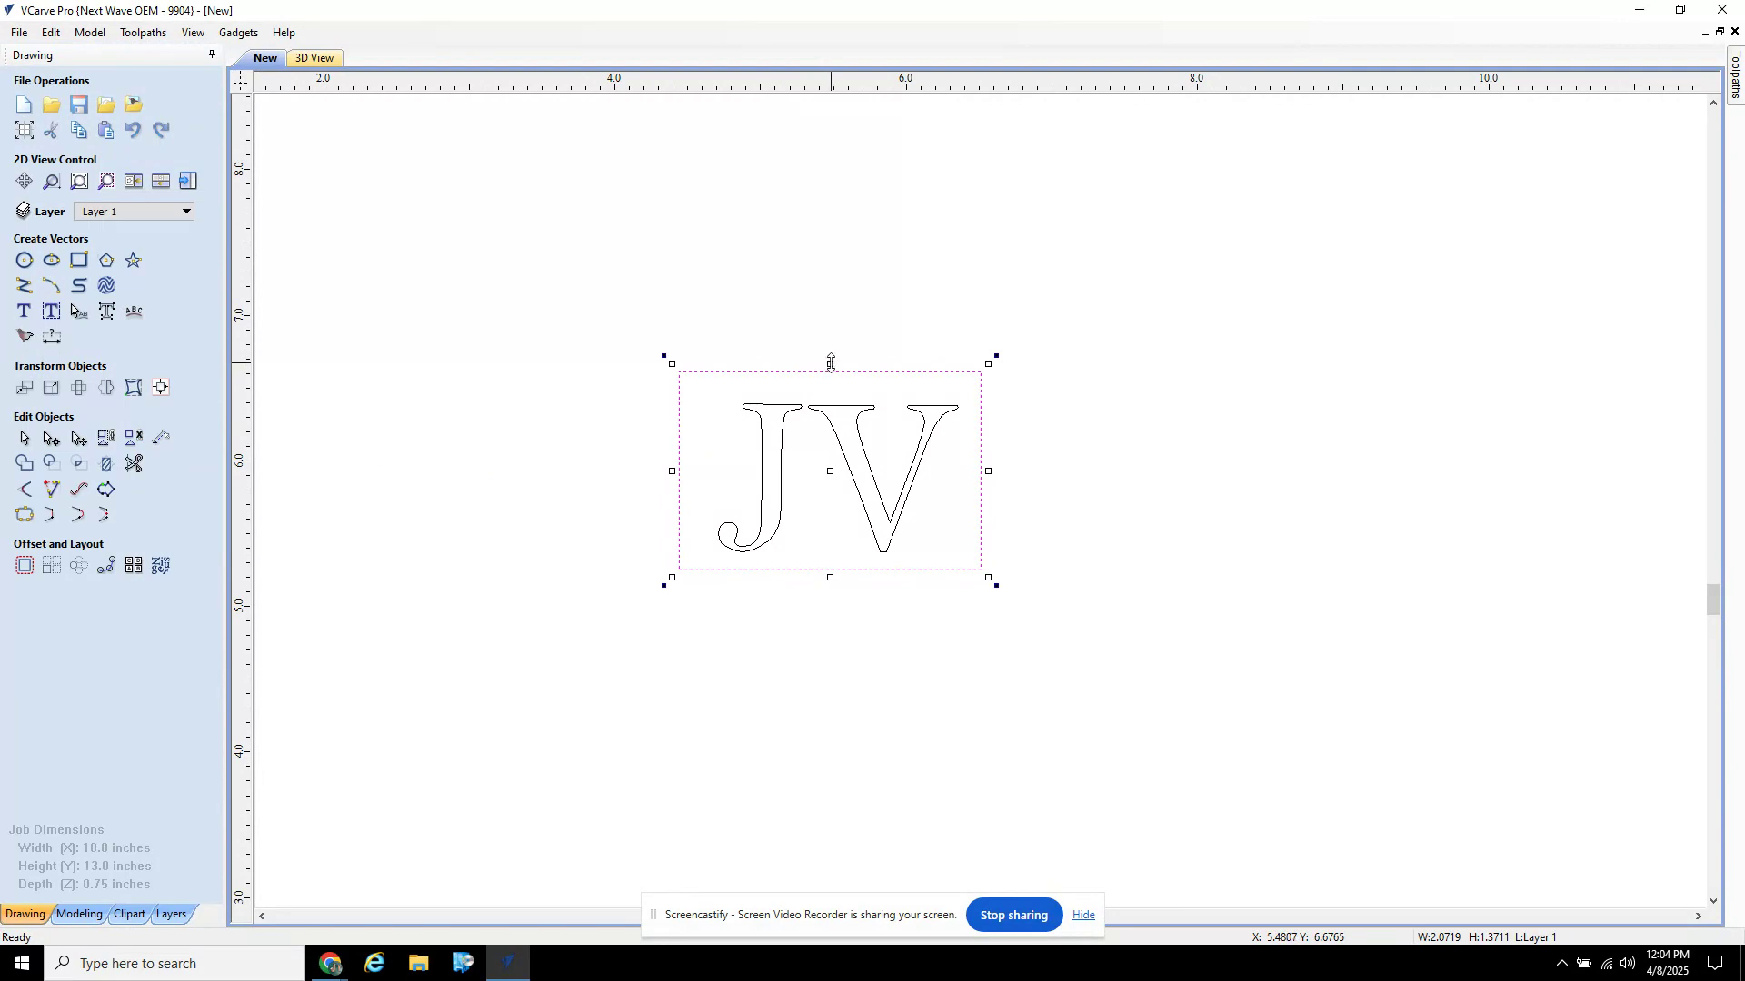
{"action": "left_click_drag", "start_coordinate": [830, 363], "coordinate": [828, 379]}
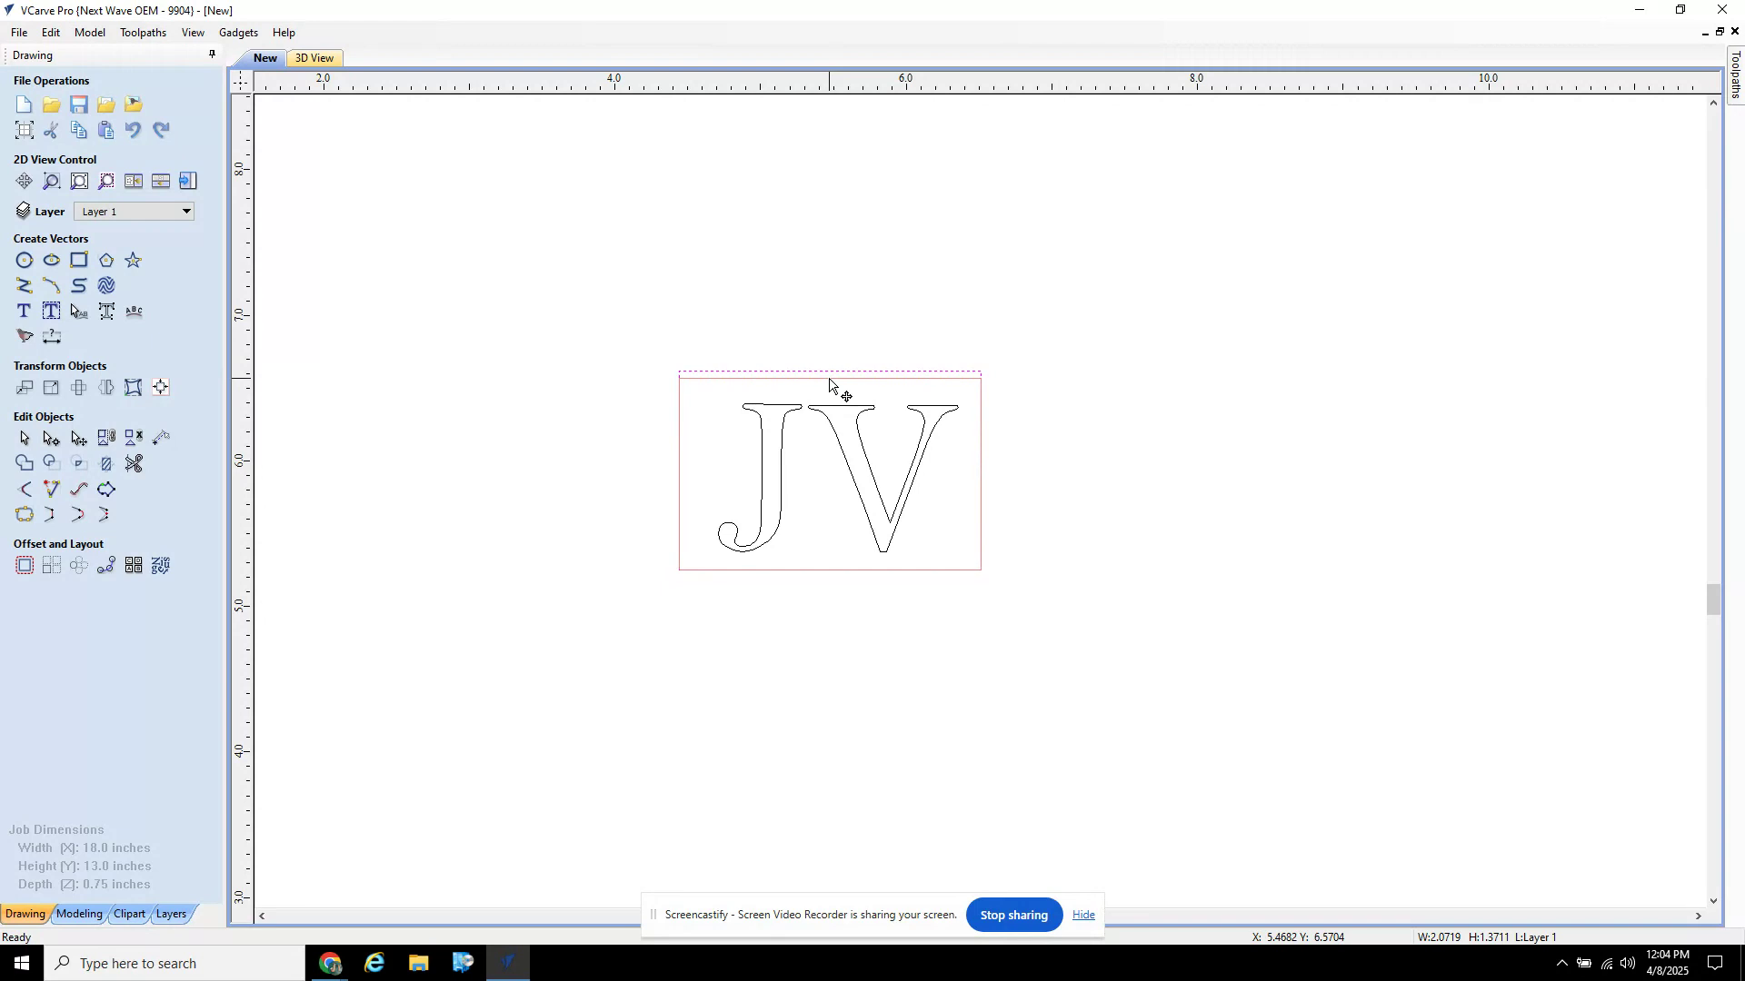
{"action": "left_click_drag", "start_coordinate": [829, 380], "coordinate": [828, 386]}
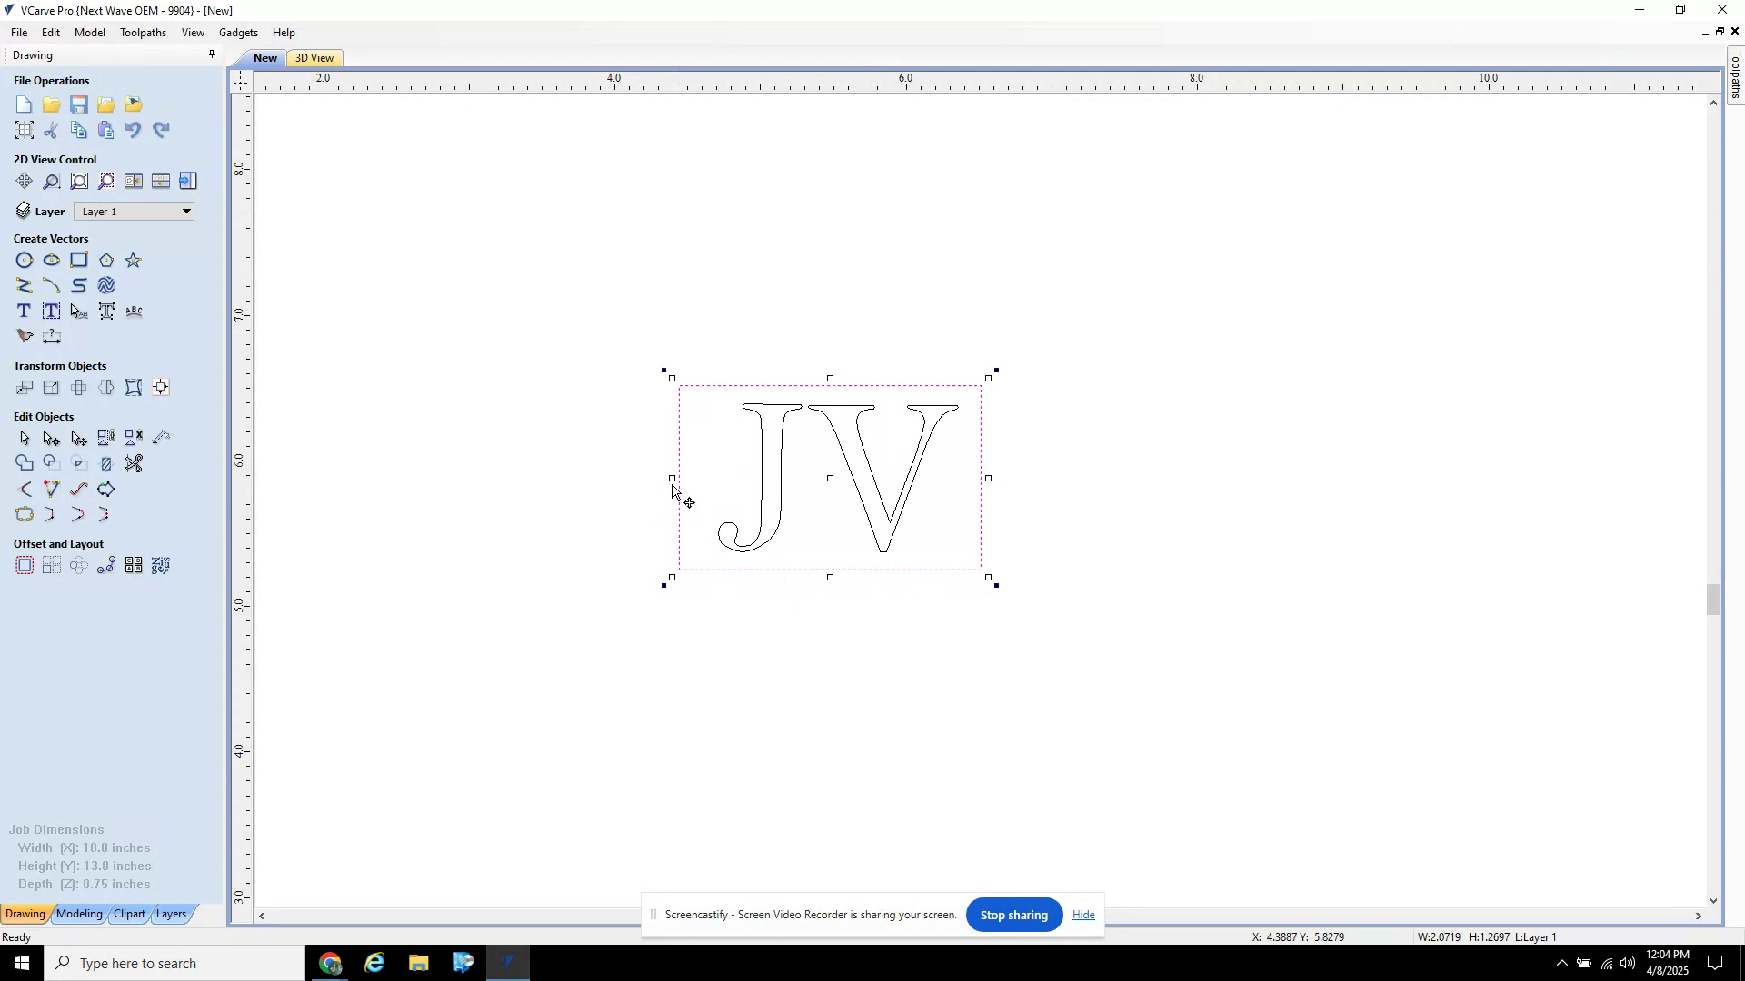
{"action": "left_click_drag", "start_coordinate": [673, 486], "coordinate": [707, 481]}
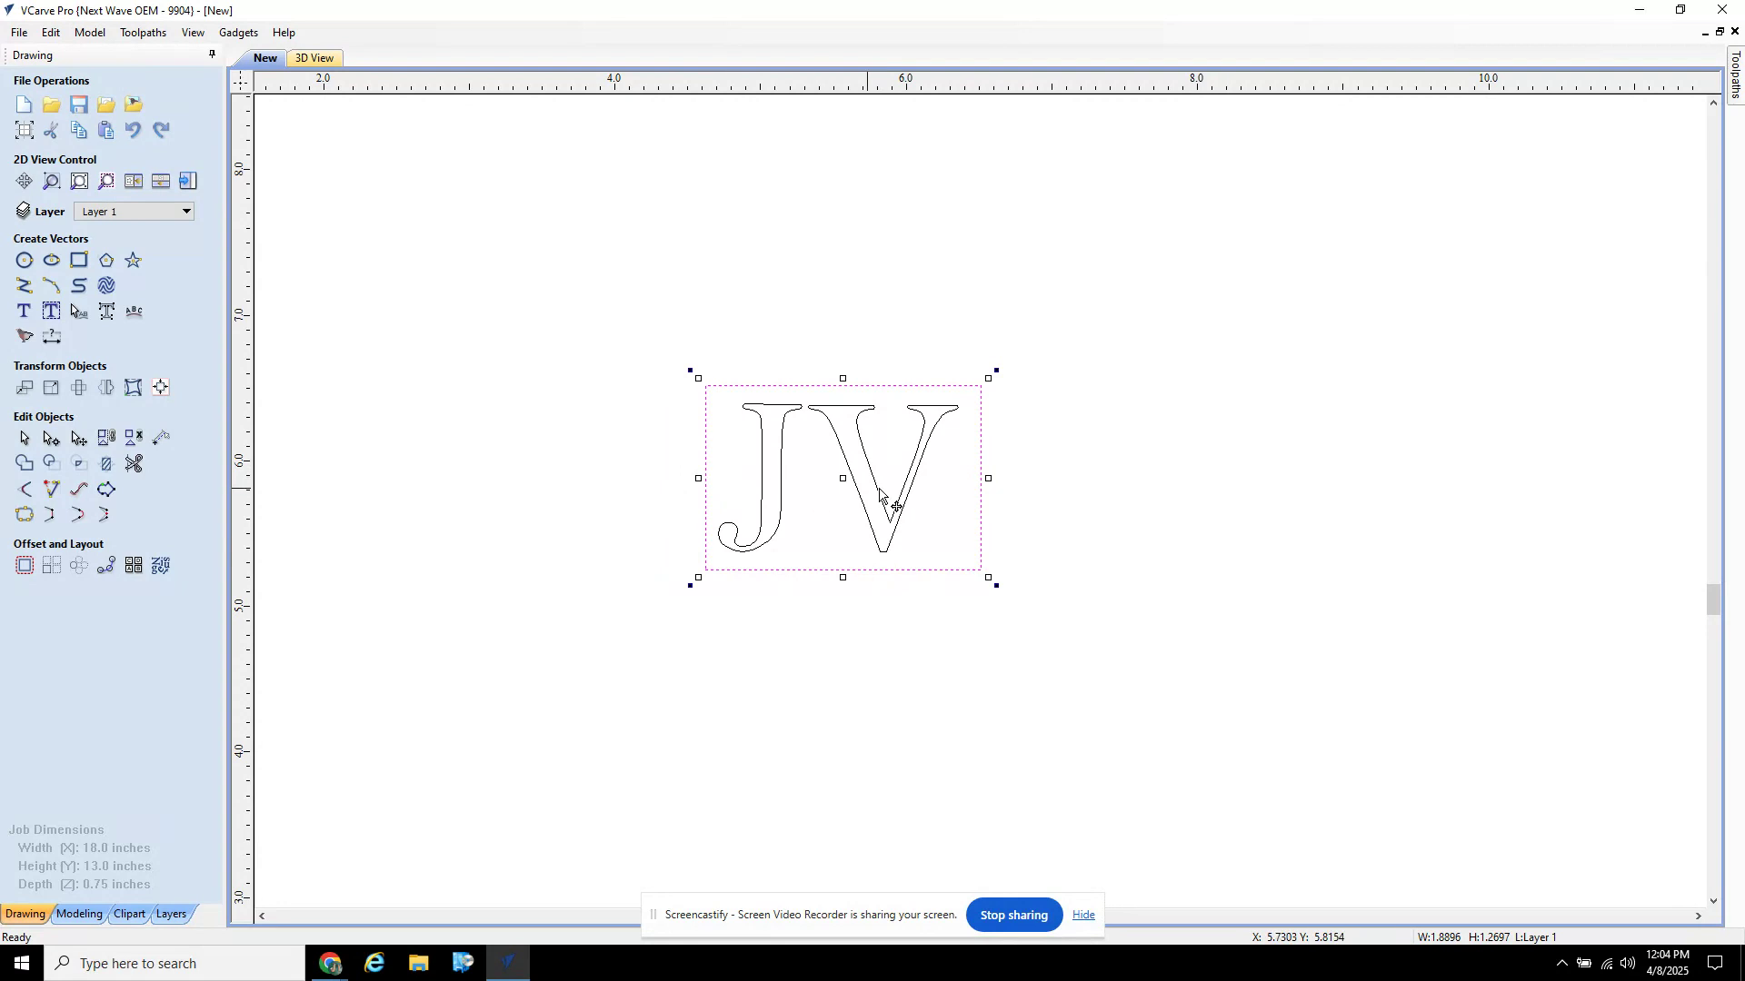
{"action": "left_click_drag", "start_coordinate": [988, 478], "coordinate": [975, 479]}
{"action": "left_click_drag", "start_coordinate": [975, 478], "coordinate": [976, 479]}
{"action": "left_click", "coordinate": [1071, 455]}
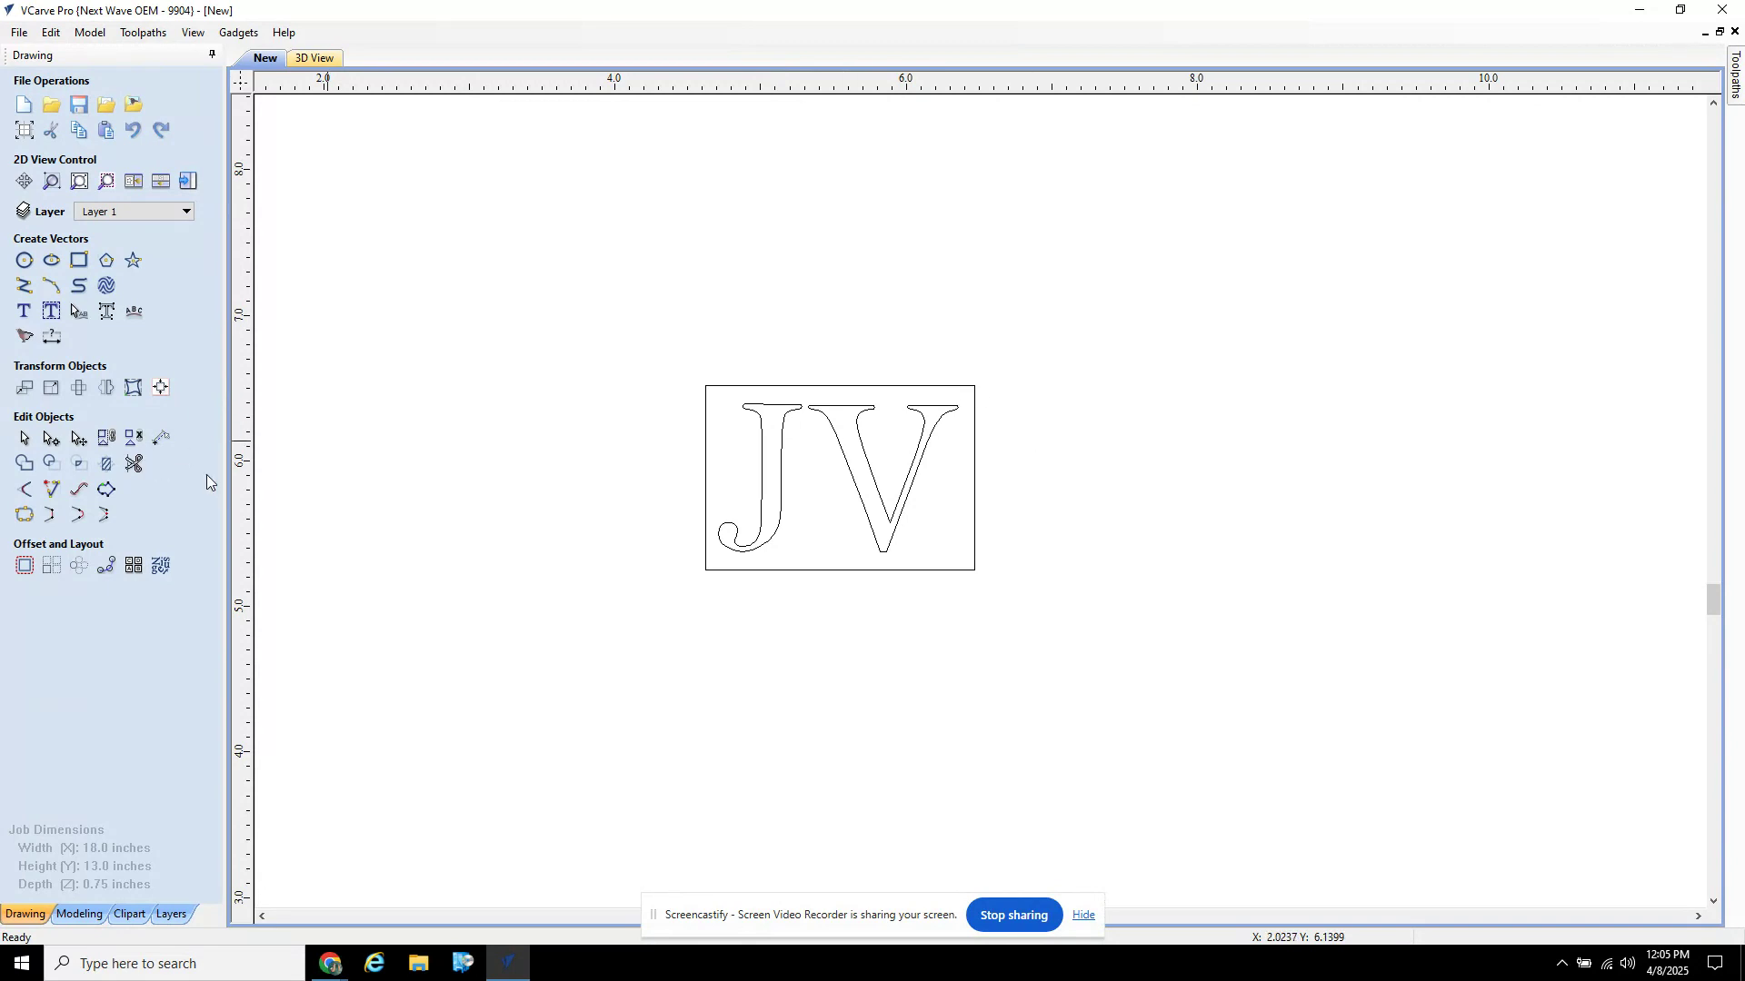
Step: Draw a second square-cornered rectangle about 2.04 x 1.45 inches around the first one as an outer border
{"action": "left_click", "coordinate": [77, 263]}
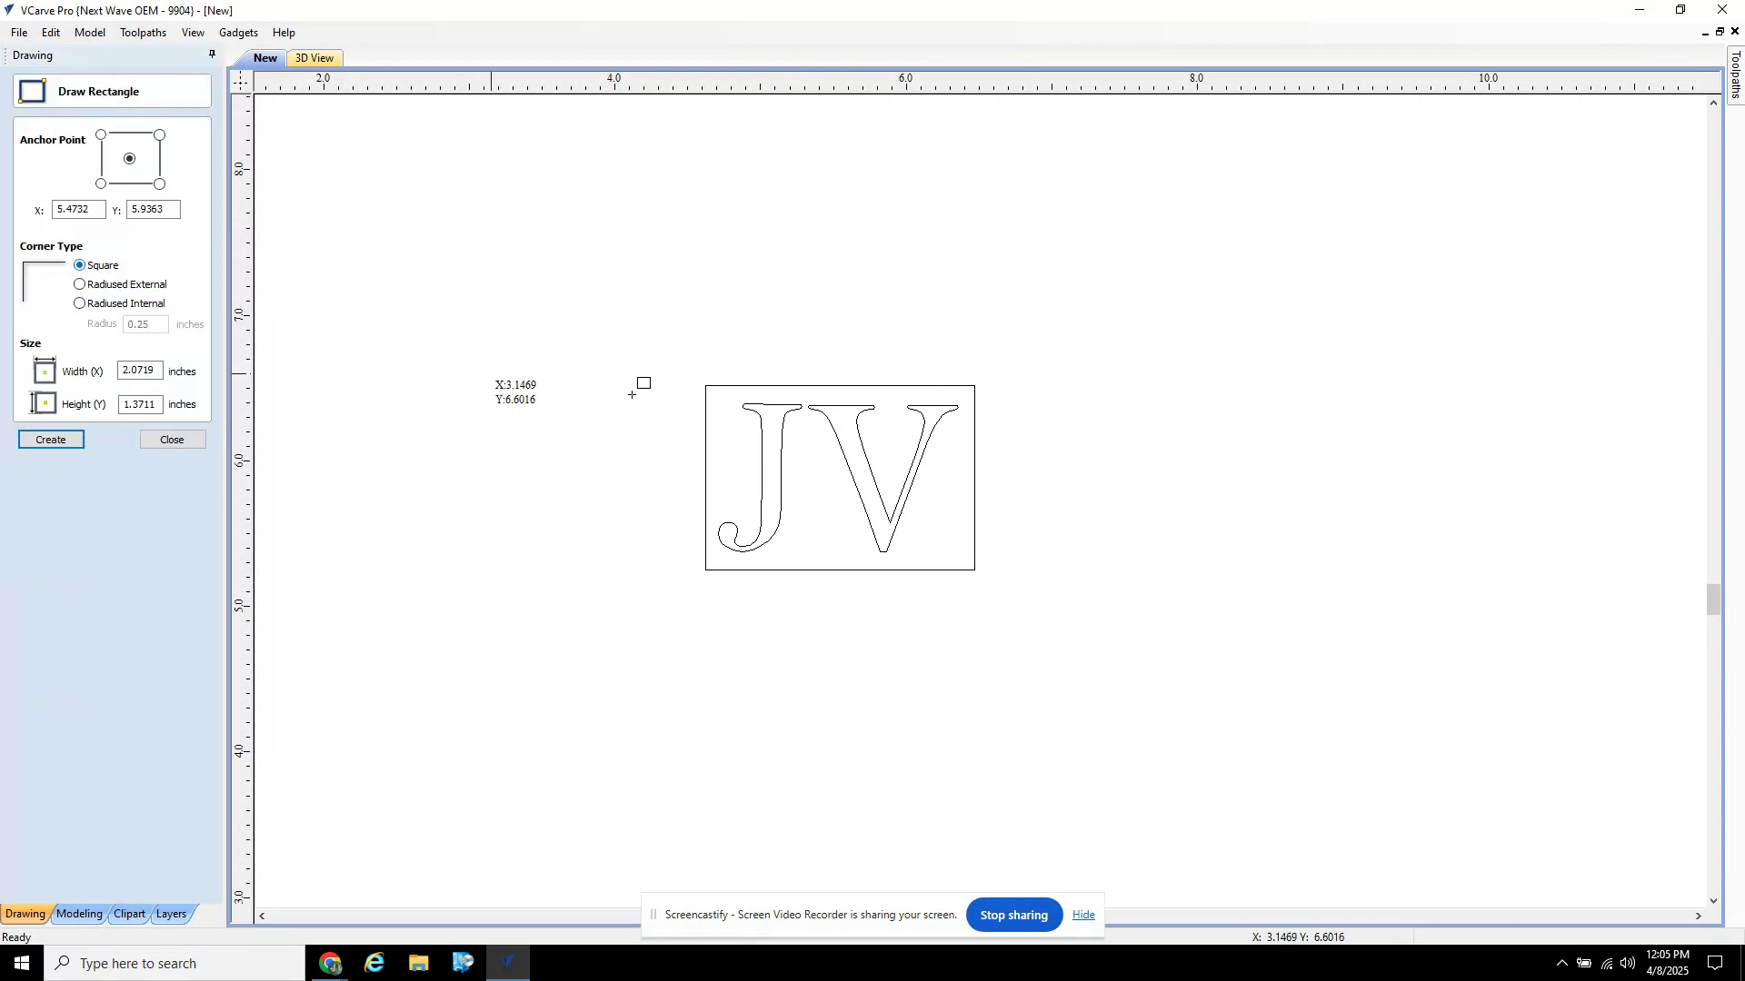
{"action": "left_click_drag", "start_coordinate": [691, 374], "coordinate": [988, 585]}
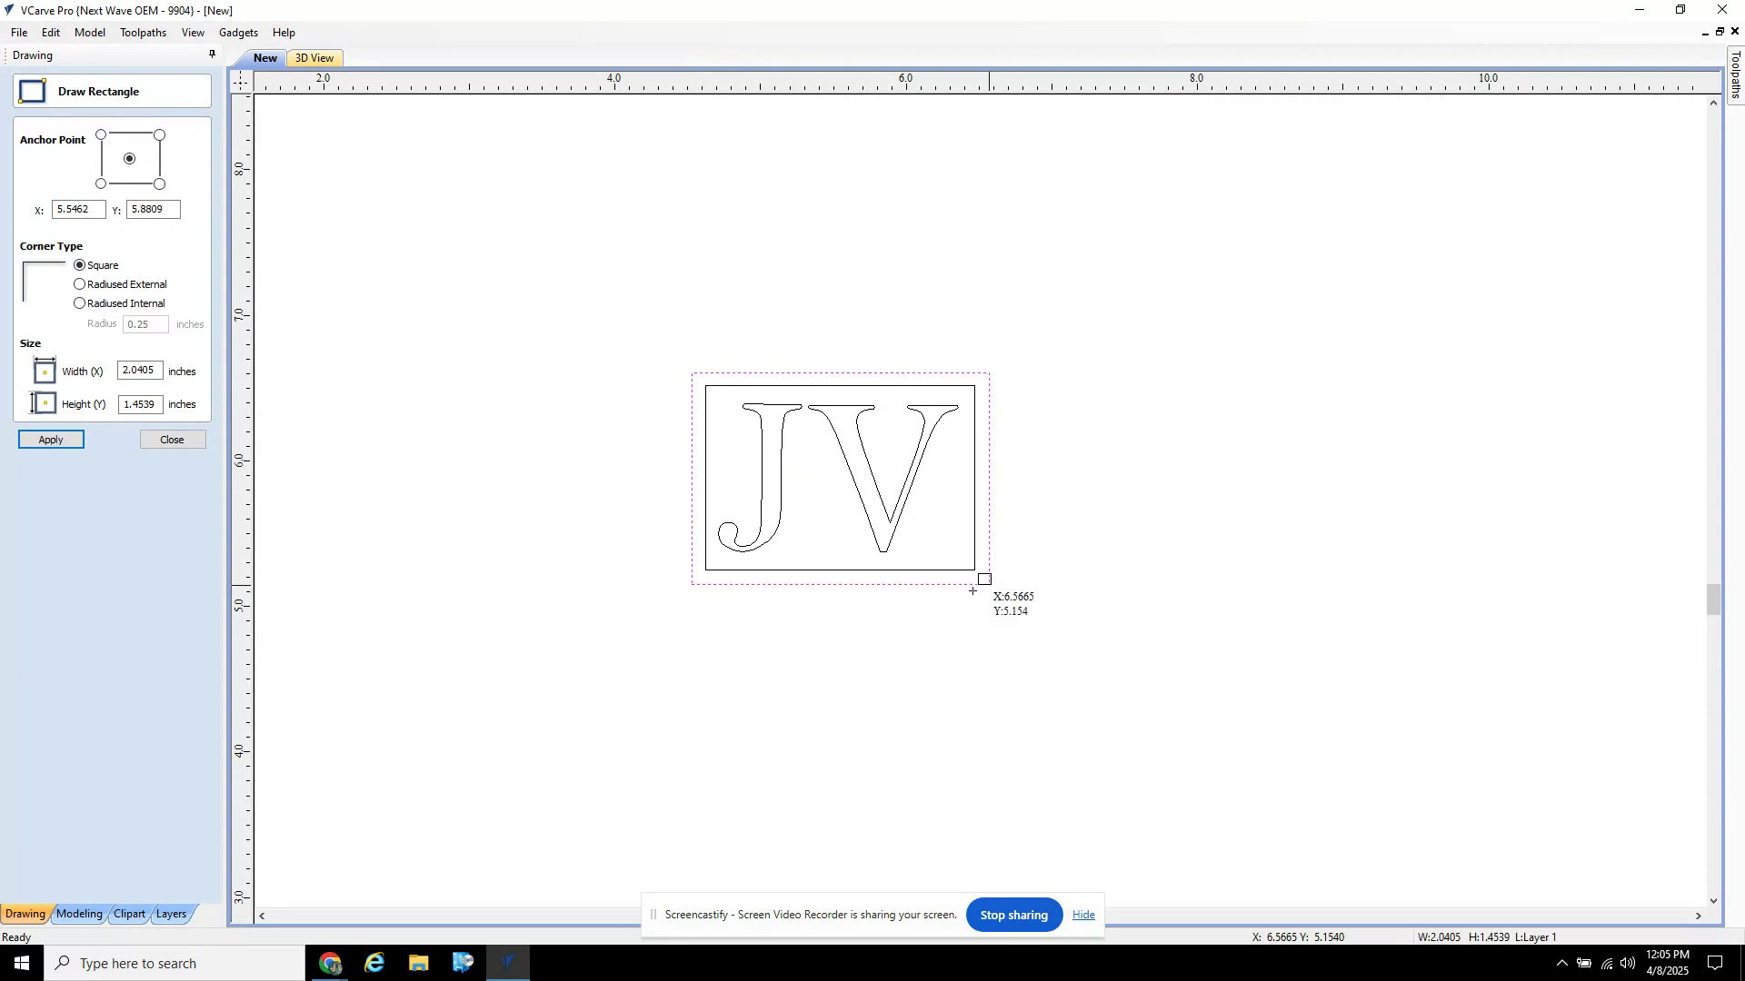
{"action": "left_click", "coordinate": [53, 441]}
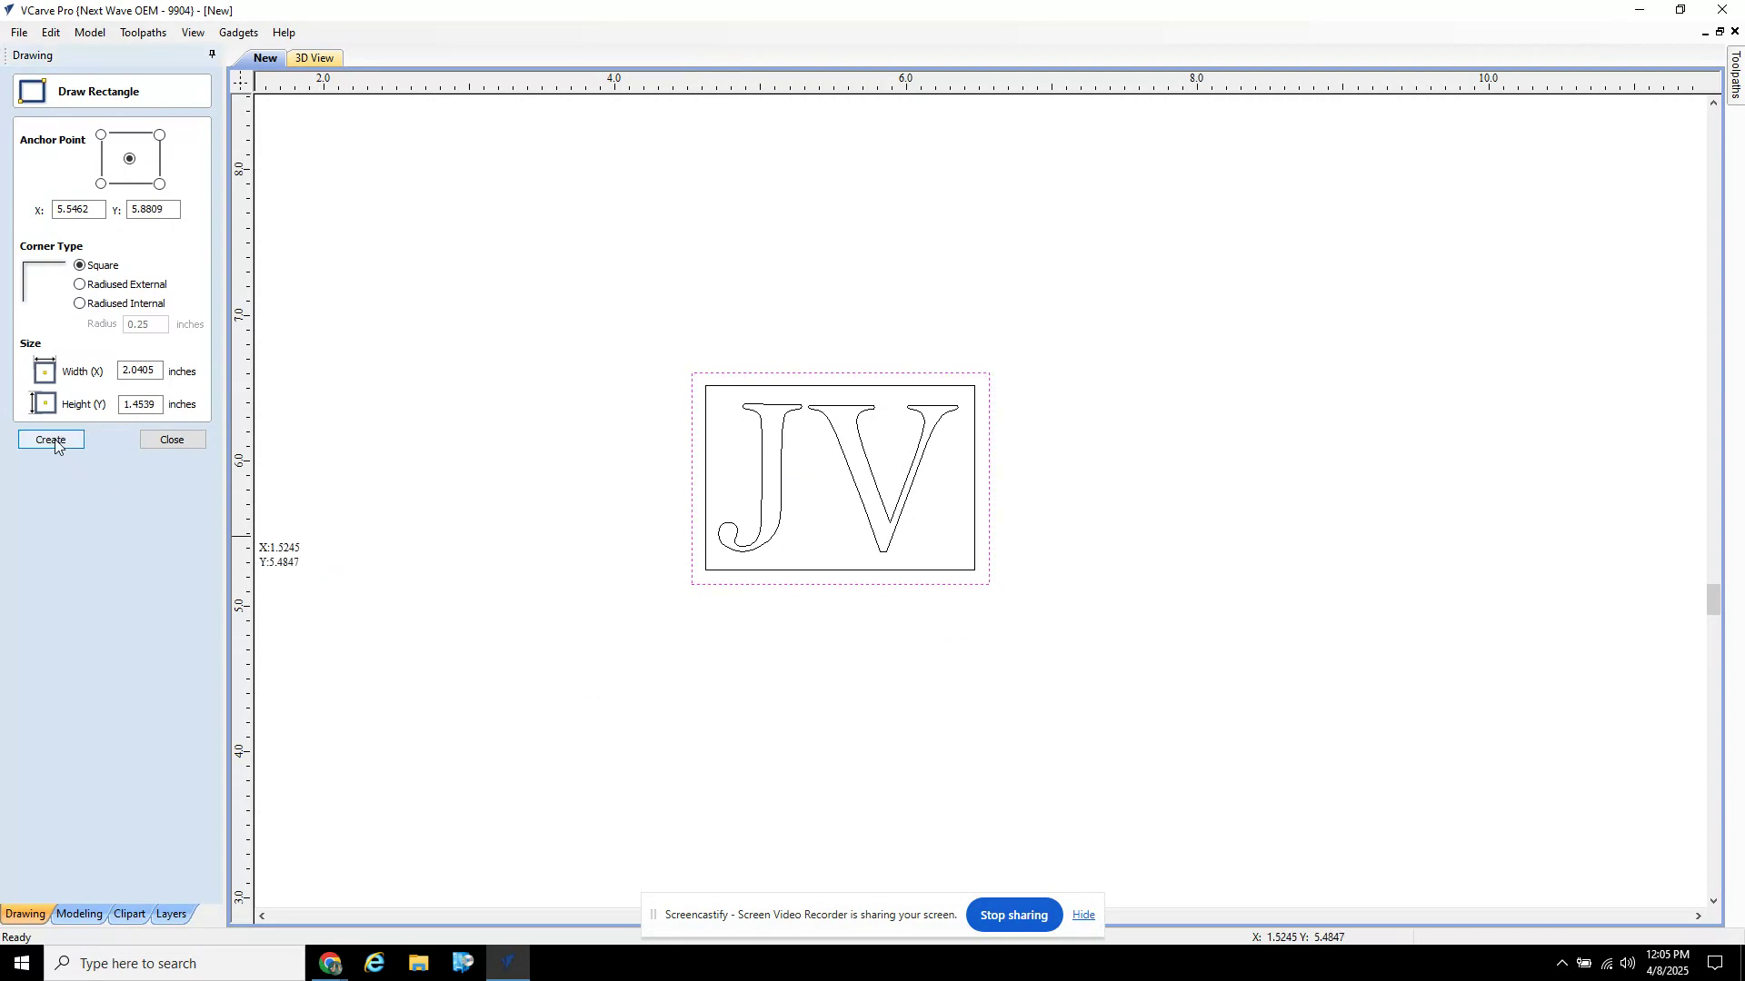
{"action": "left_click", "coordinate": [180, 443]}
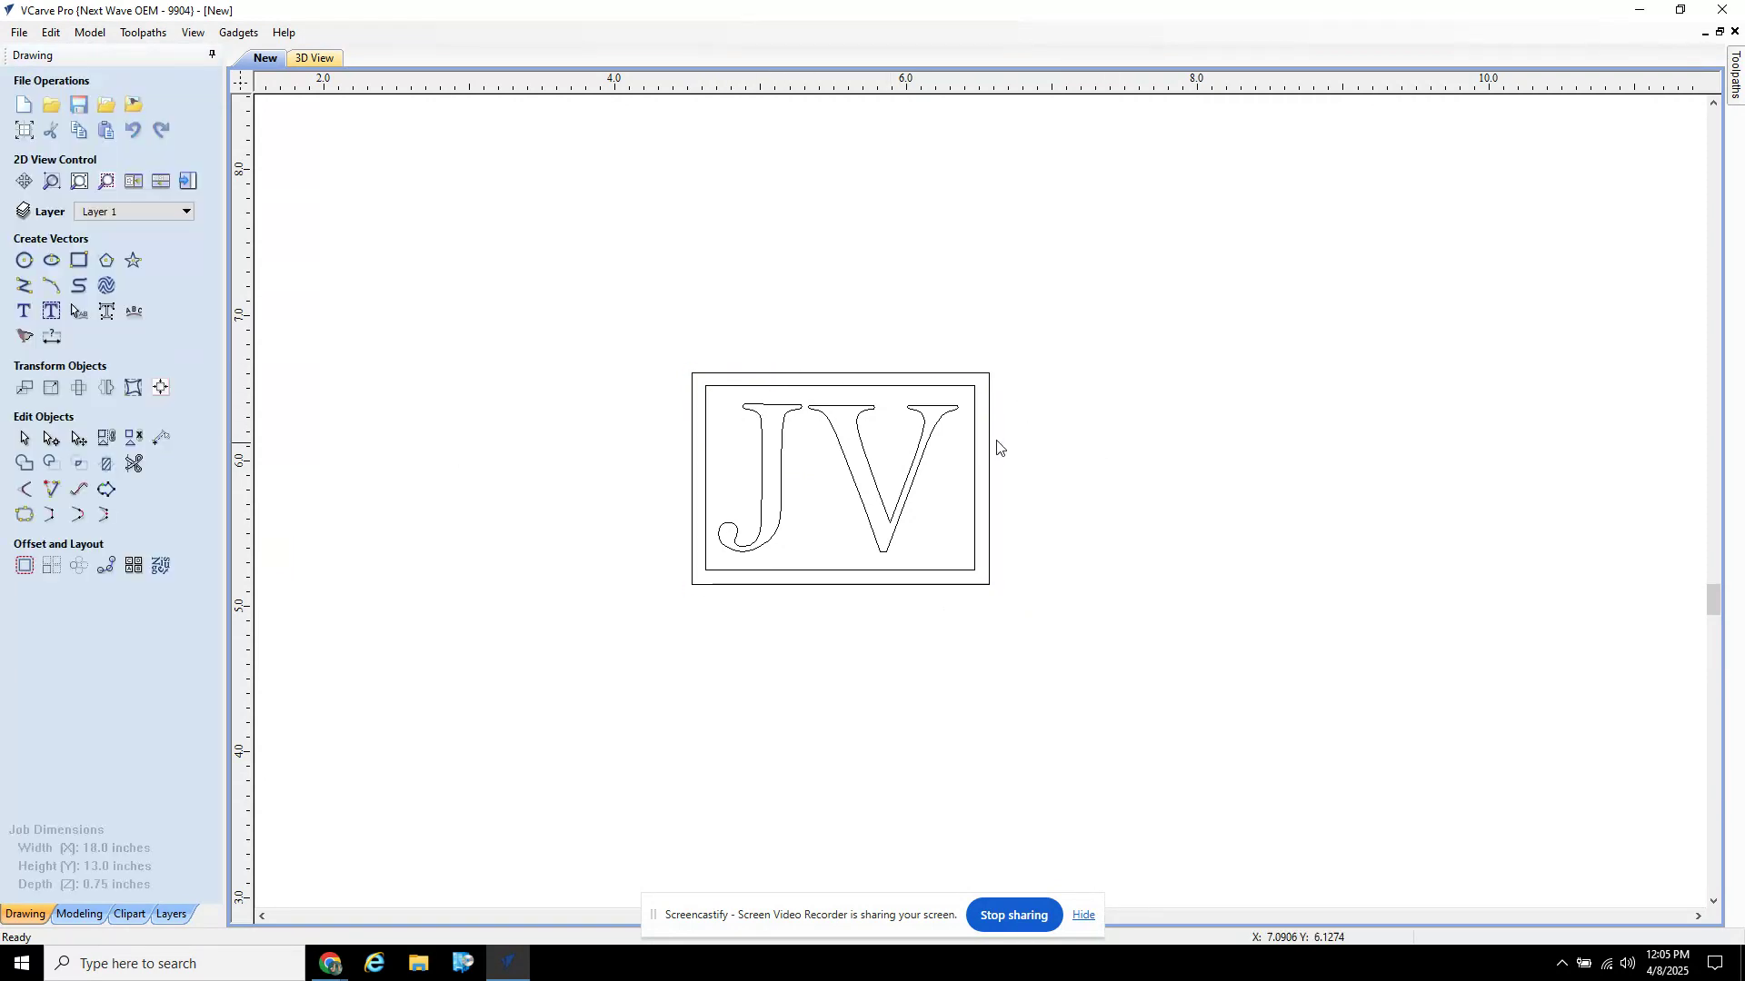
{"action": "left_click", "coordinate": [851, 374]}
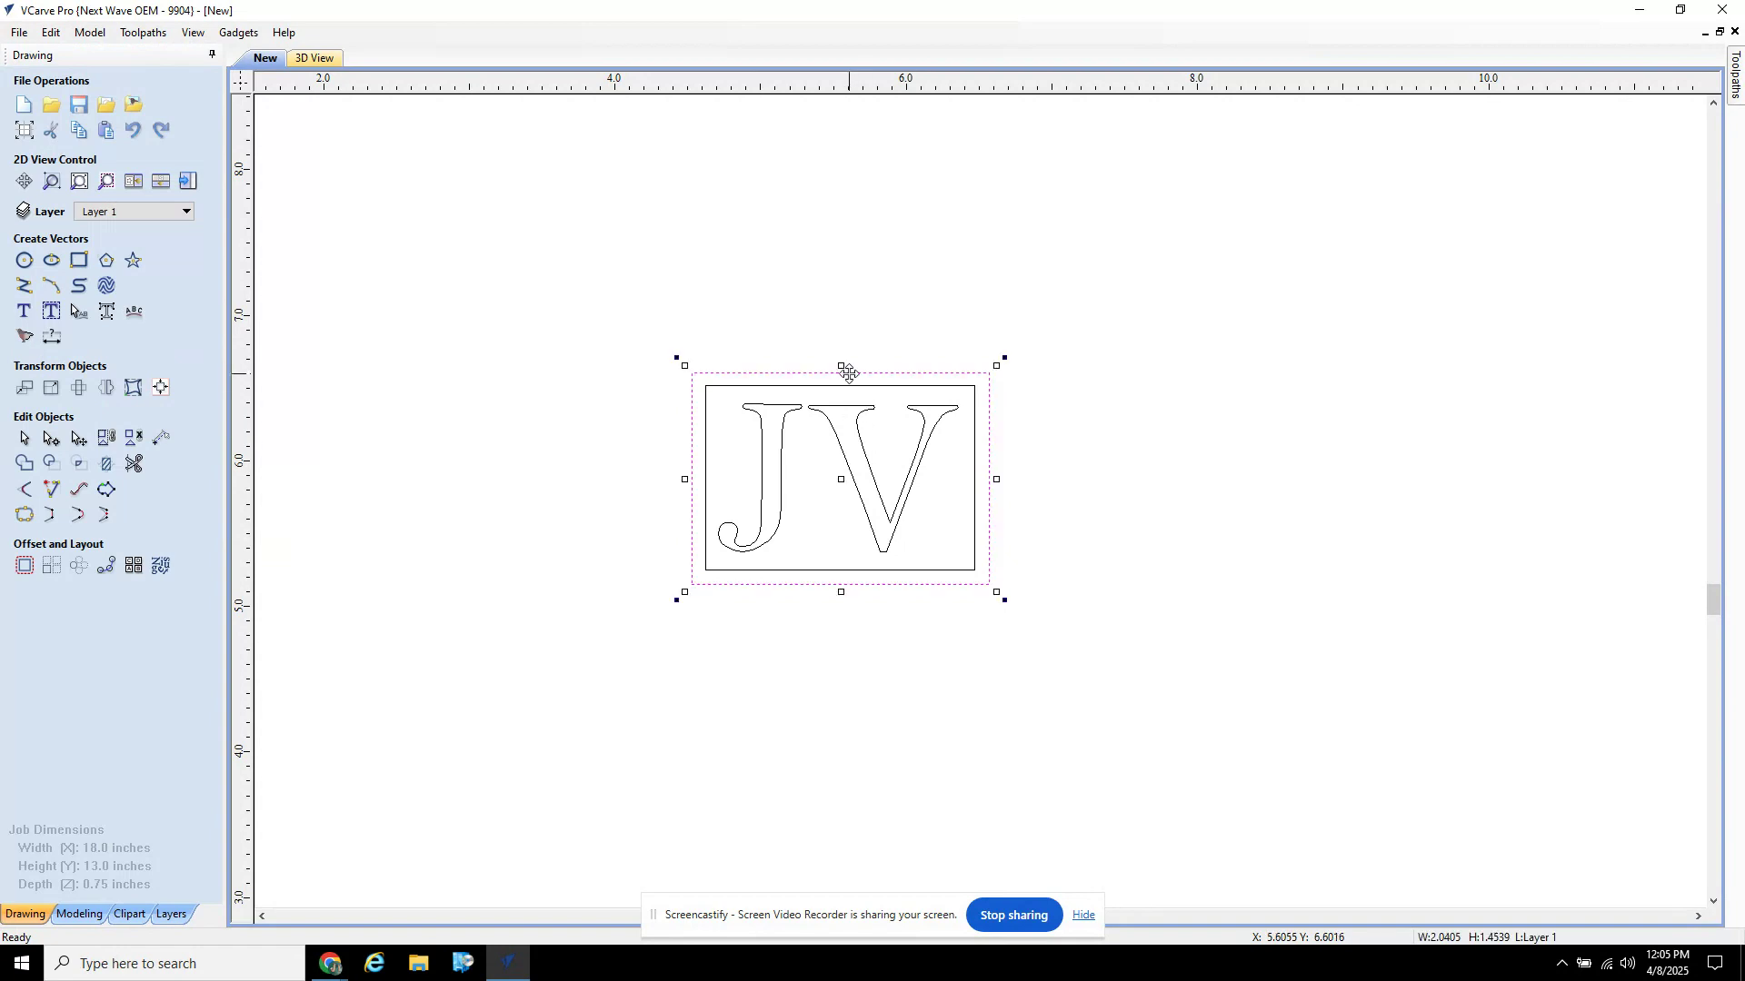
{"action": "left_click_drag", "start_coordinate": [841, 363], "coordinate": [844, 368]}
{"action": "left_click", "coordinate": [1113, 496]}
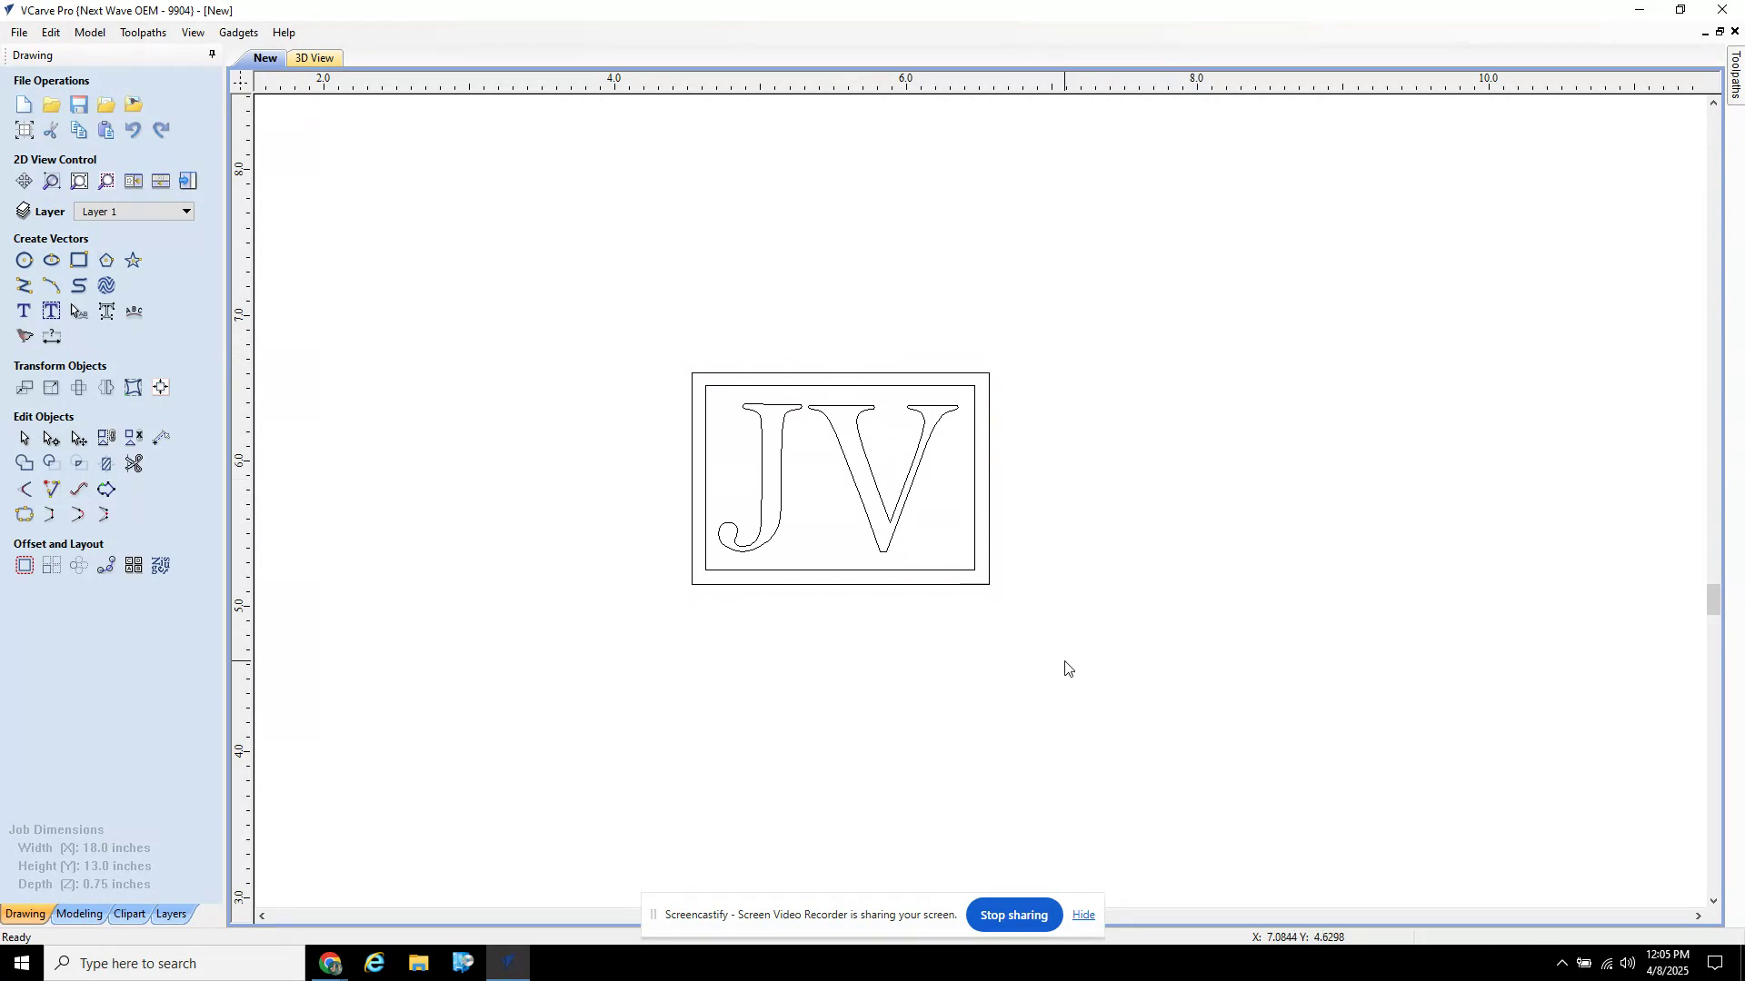
Step: Move the JV text and both rectangles together near the material's lower-left corner, about 1.06 inches from the left edge and 1.03 inches from the bottom
{"action": "scroll", "coordinate": [1065, 667], "scroll_direction": "down", "scroll_amount": 3}
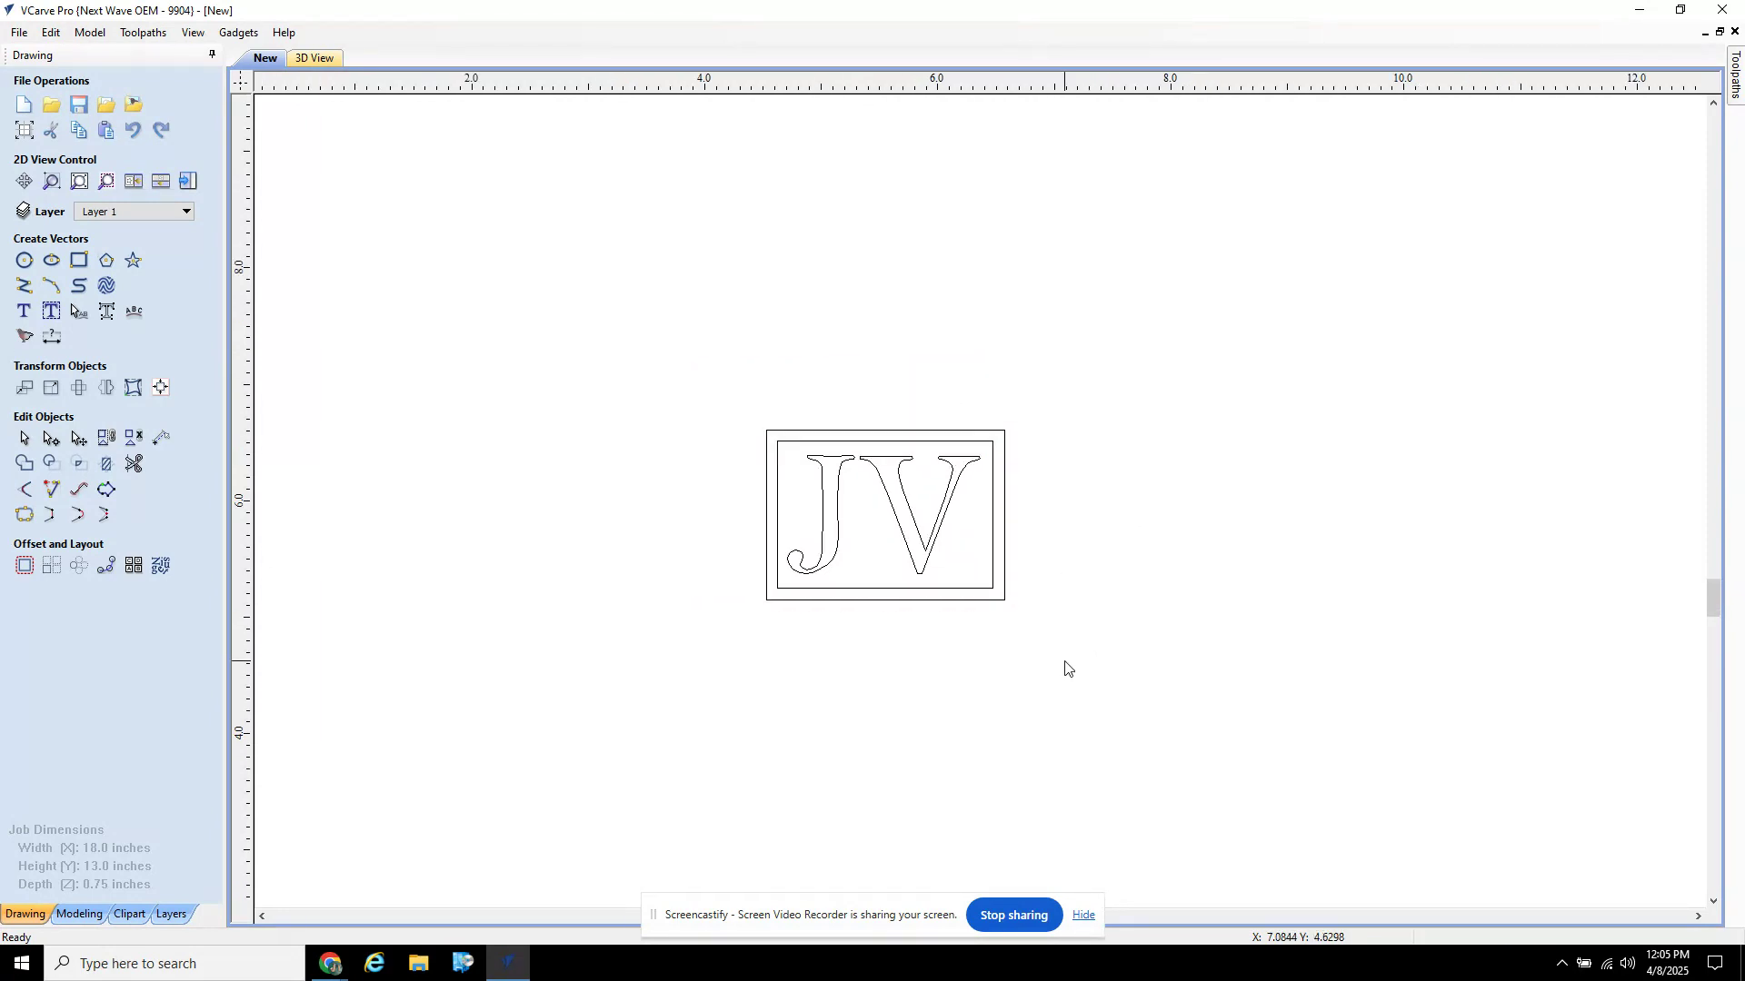
{"action": "middle_click_drag", "start_coordinate": [1143, 575], "coordinate": [1187, 487]}
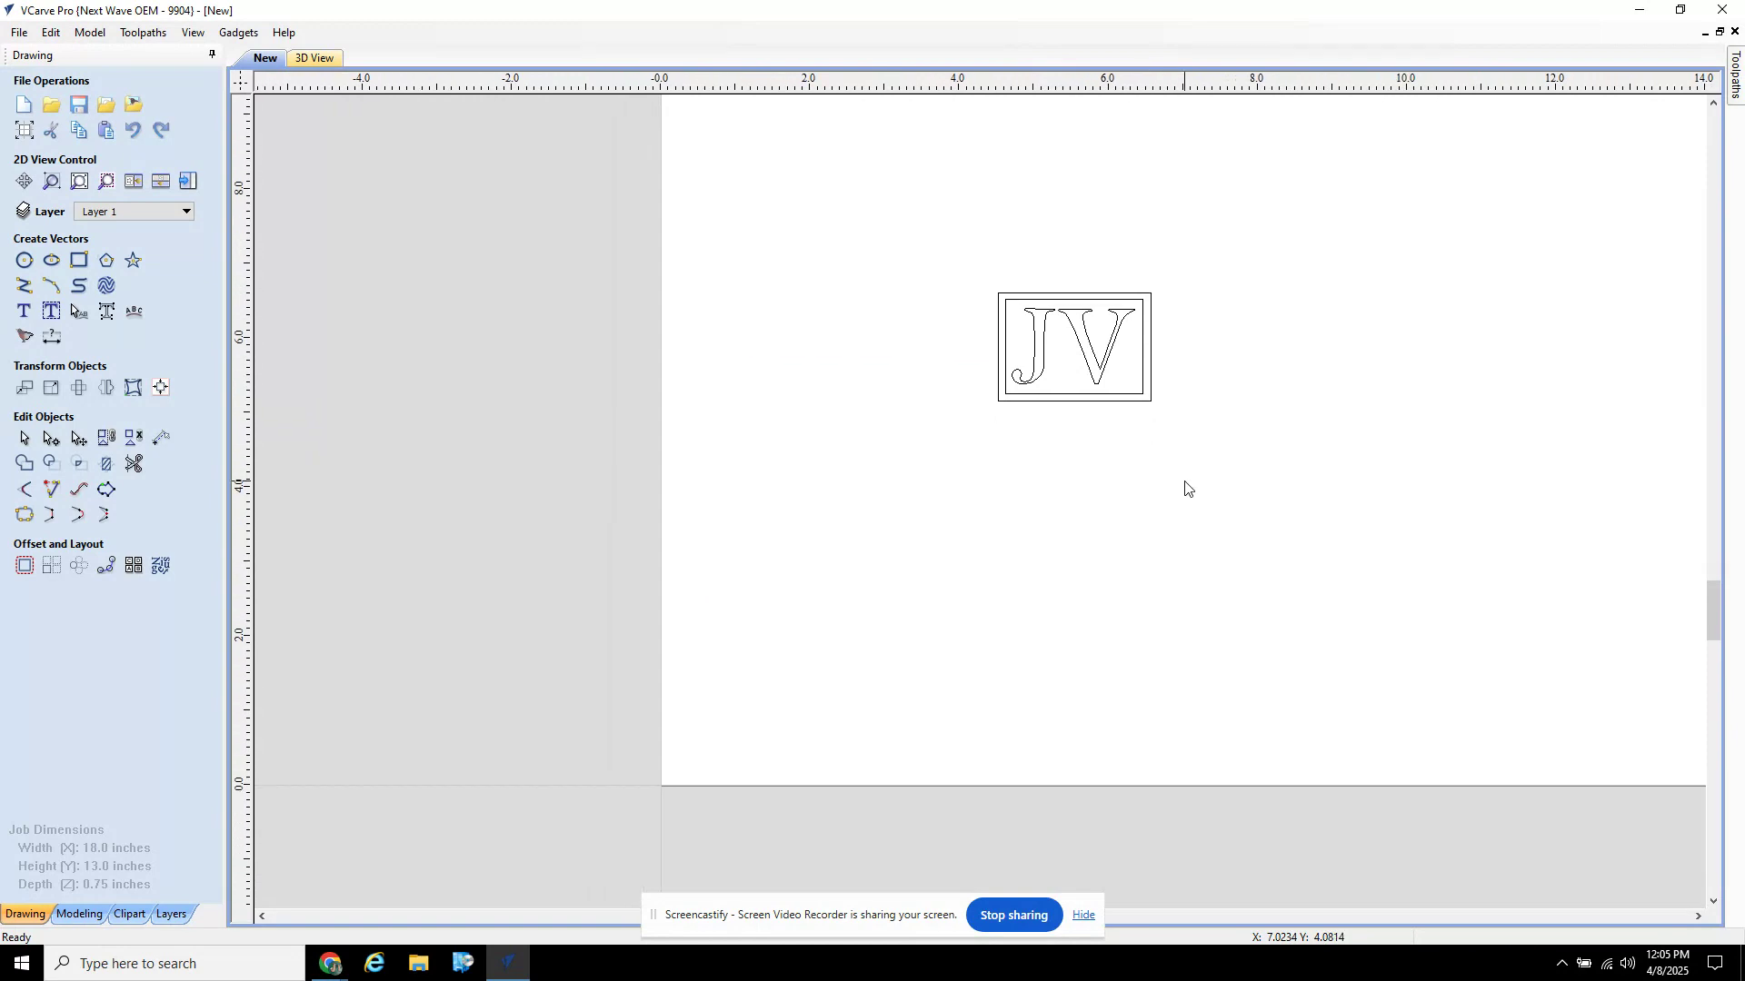
{"action": "left_click_drag", "start_coordinate": [941, 428], "coordinate": [1188, 281]}
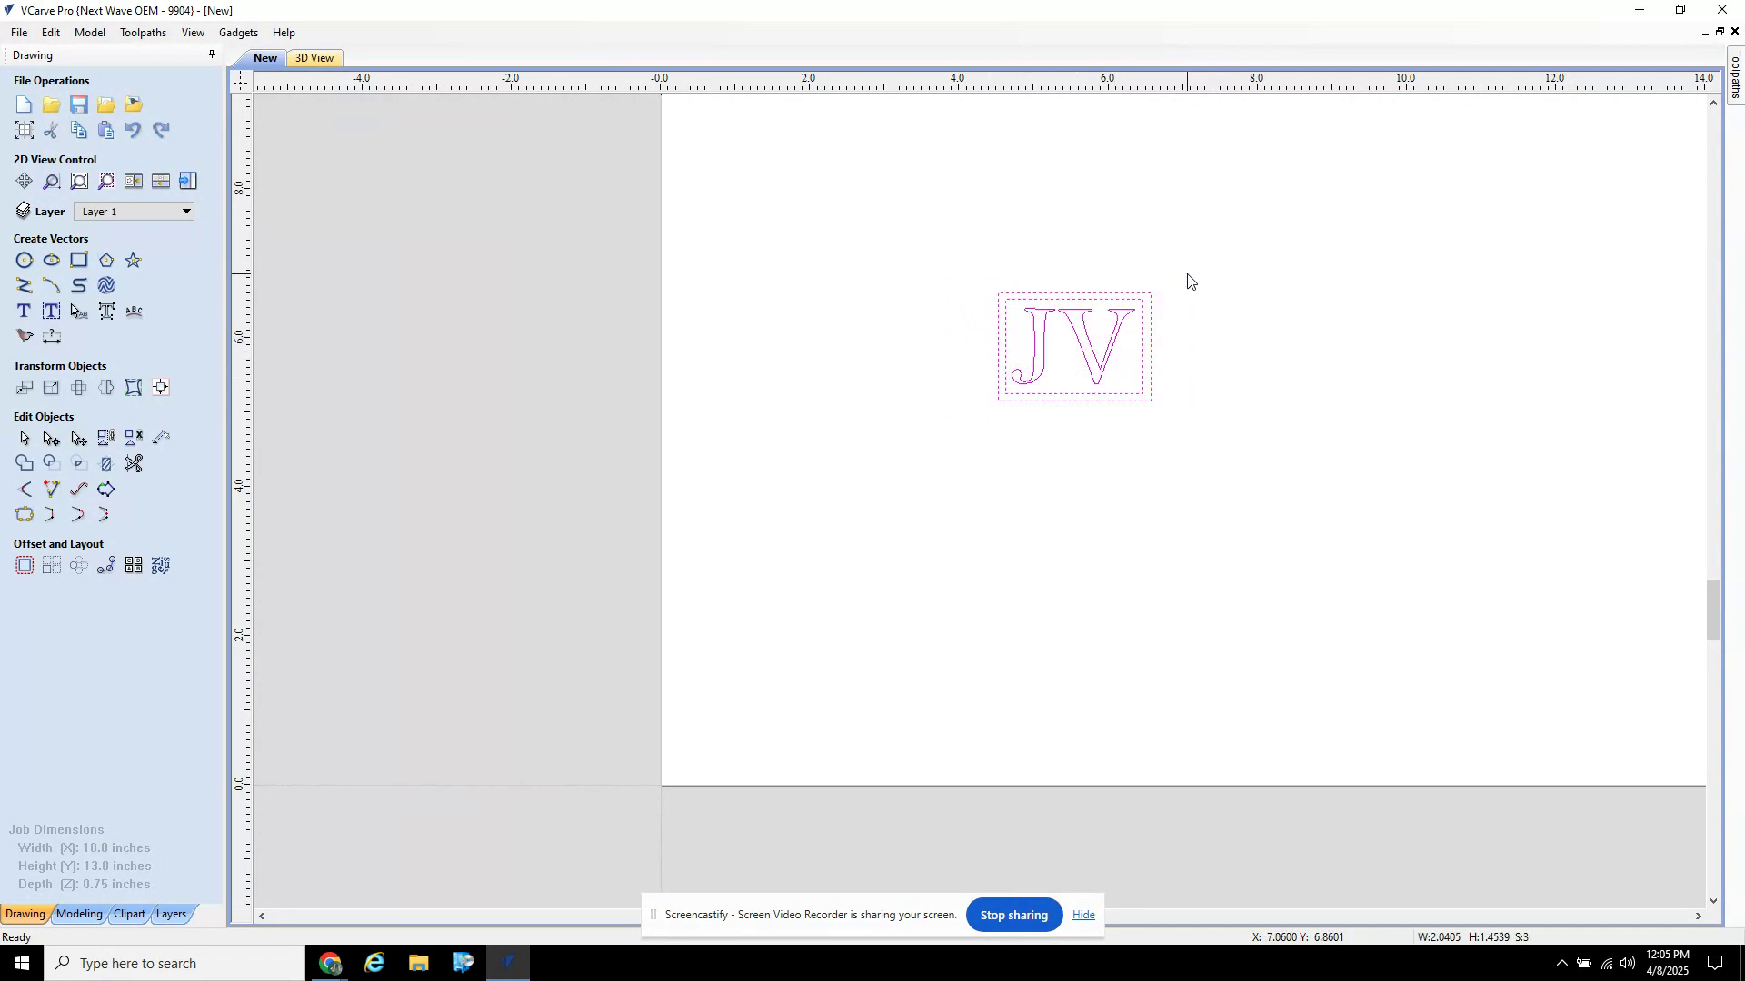
{"action": "left_click", "coordinate": [1037, 352]}
{"action": "left_click_drag", "start_coordinate": [1037, 347], "coordinate": [697, 727]}
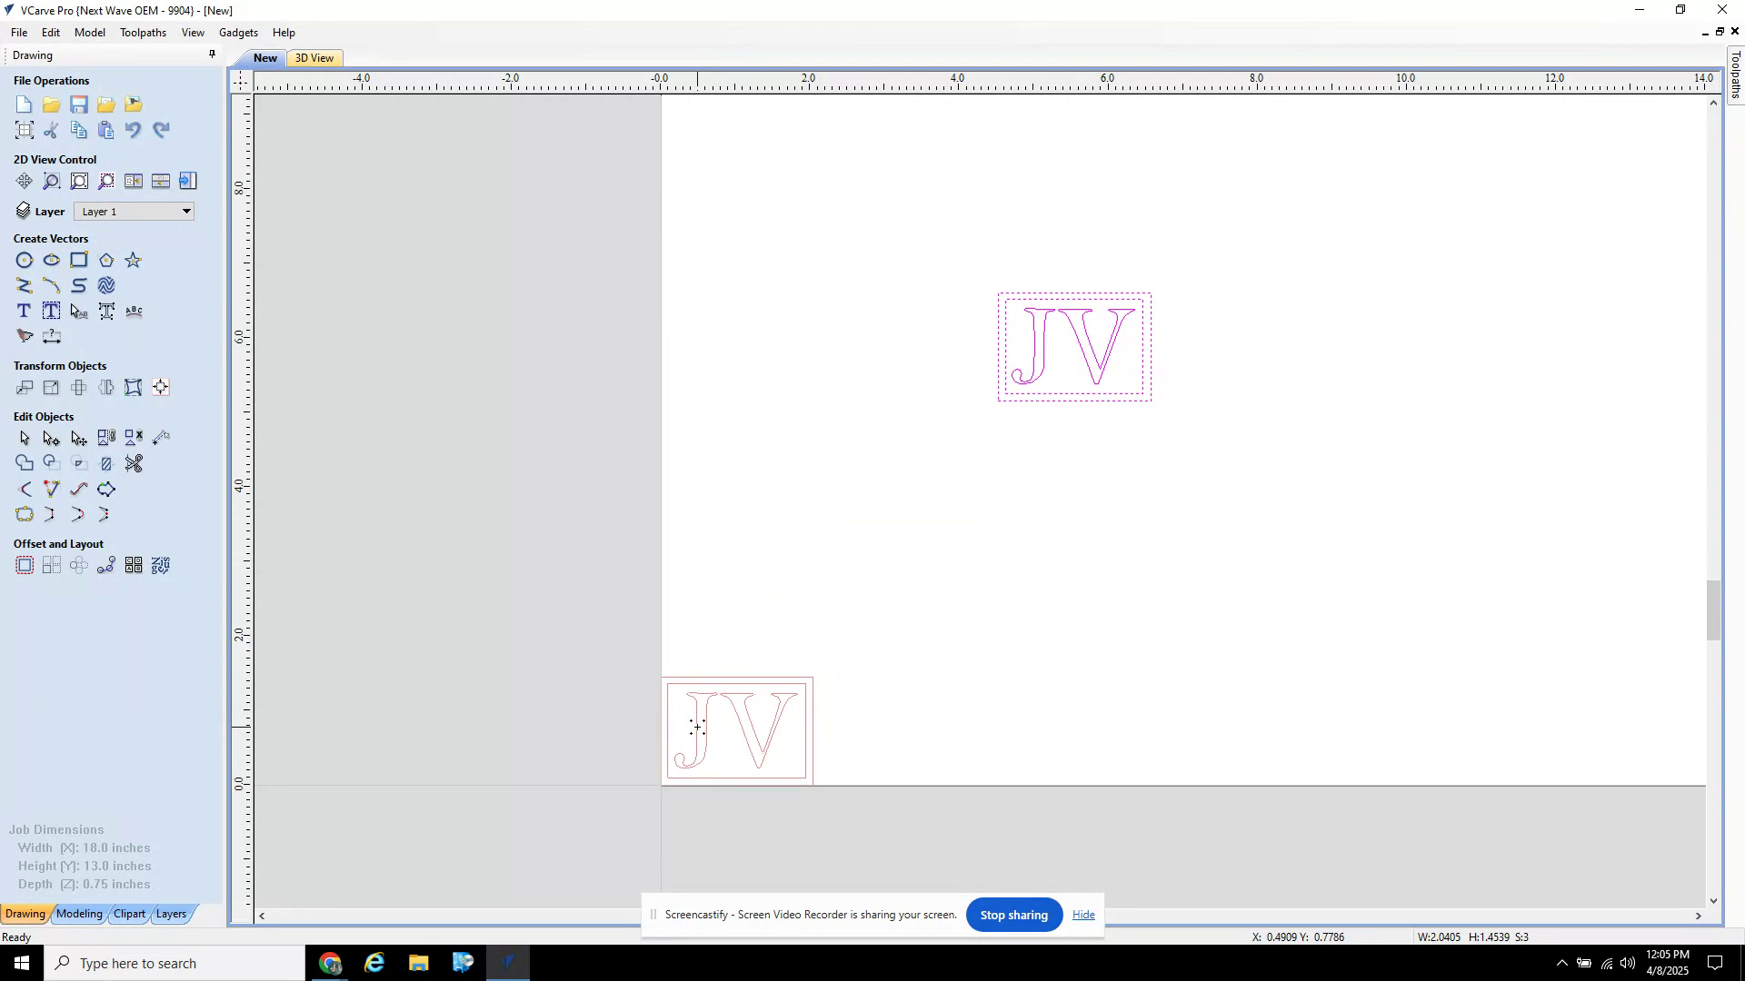
{"action": "left_click_drag", "start_coordinate": [697, 726], "coordinate": [698, 726]}
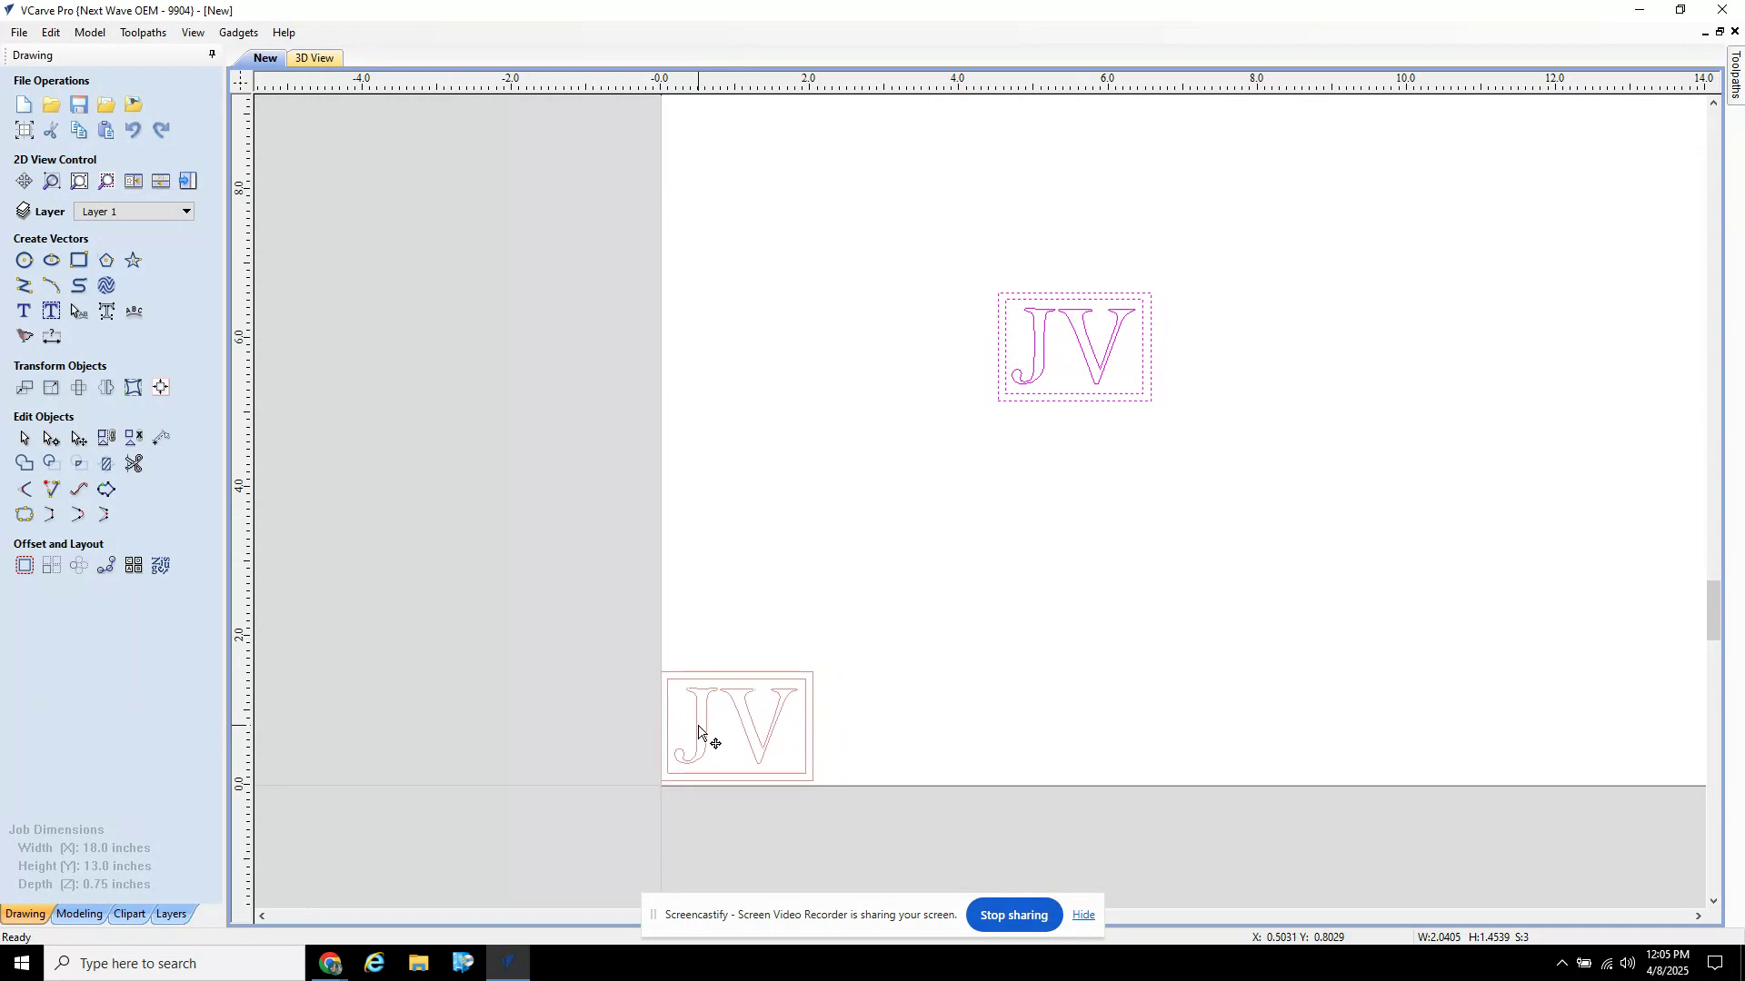
{"action": "left_click_drag", "start_coordinate": [698, 727], "coordinate": [746, 693]}
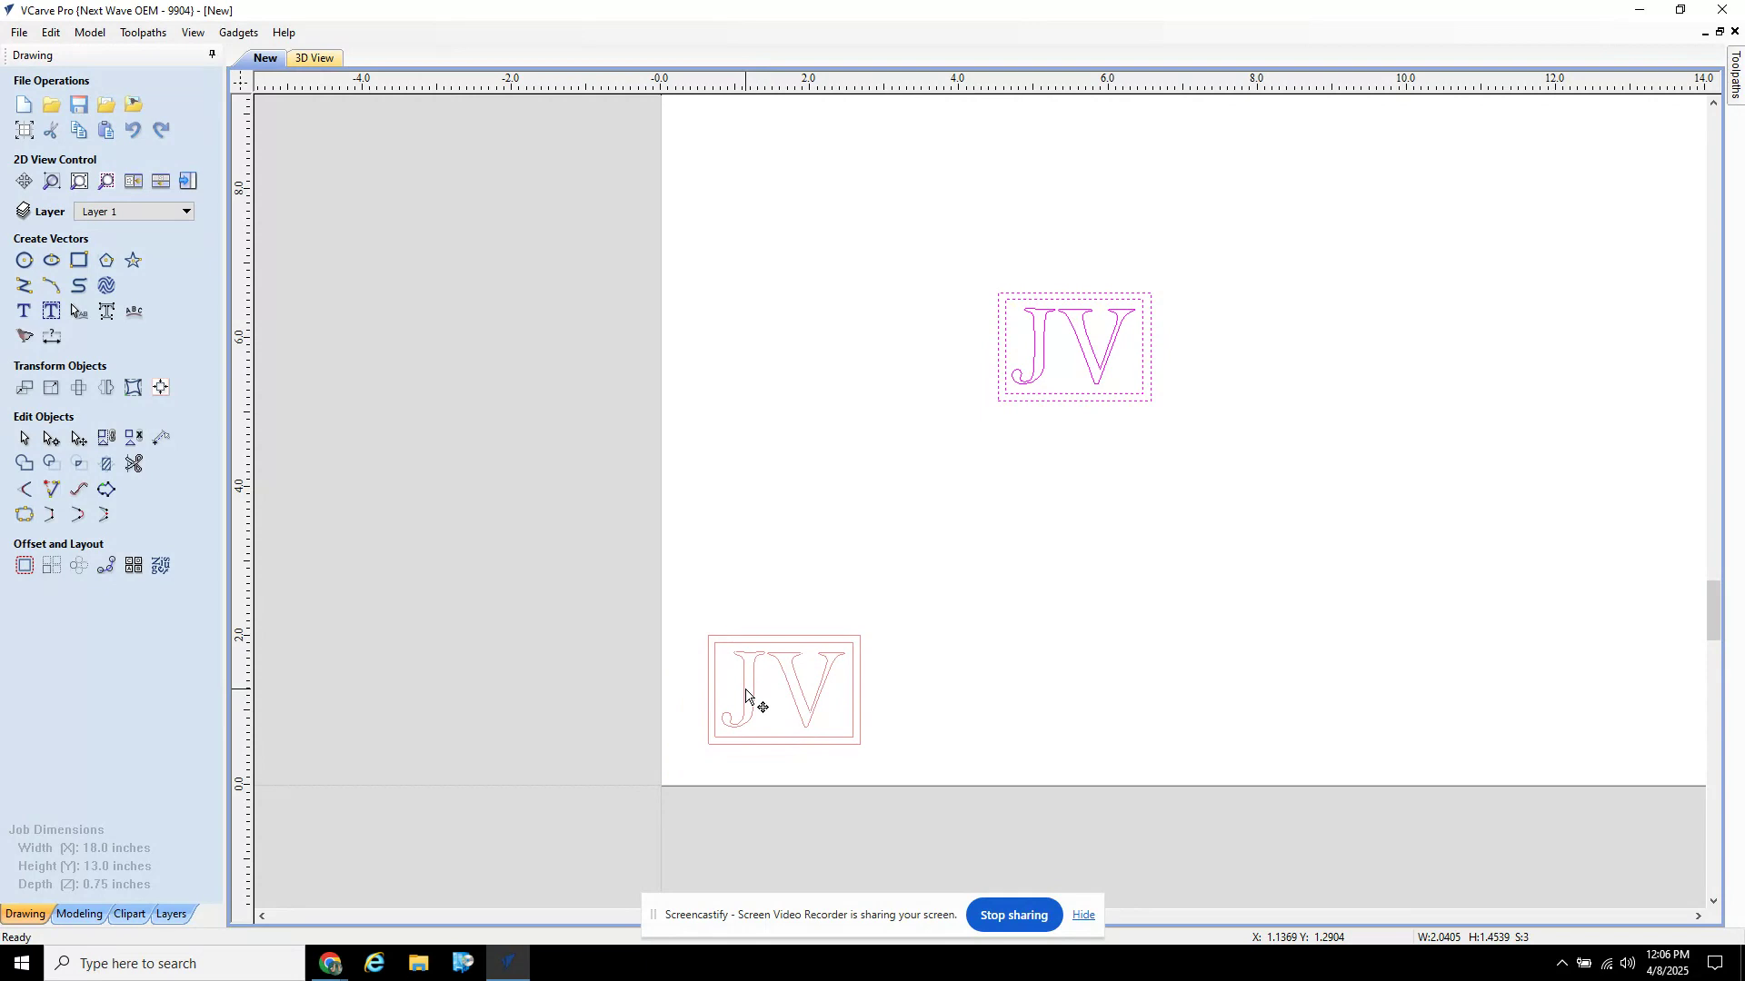
{"action": "left_click_drag", "start_coordinate": [746, 693], "coordinate": [778, 658]}
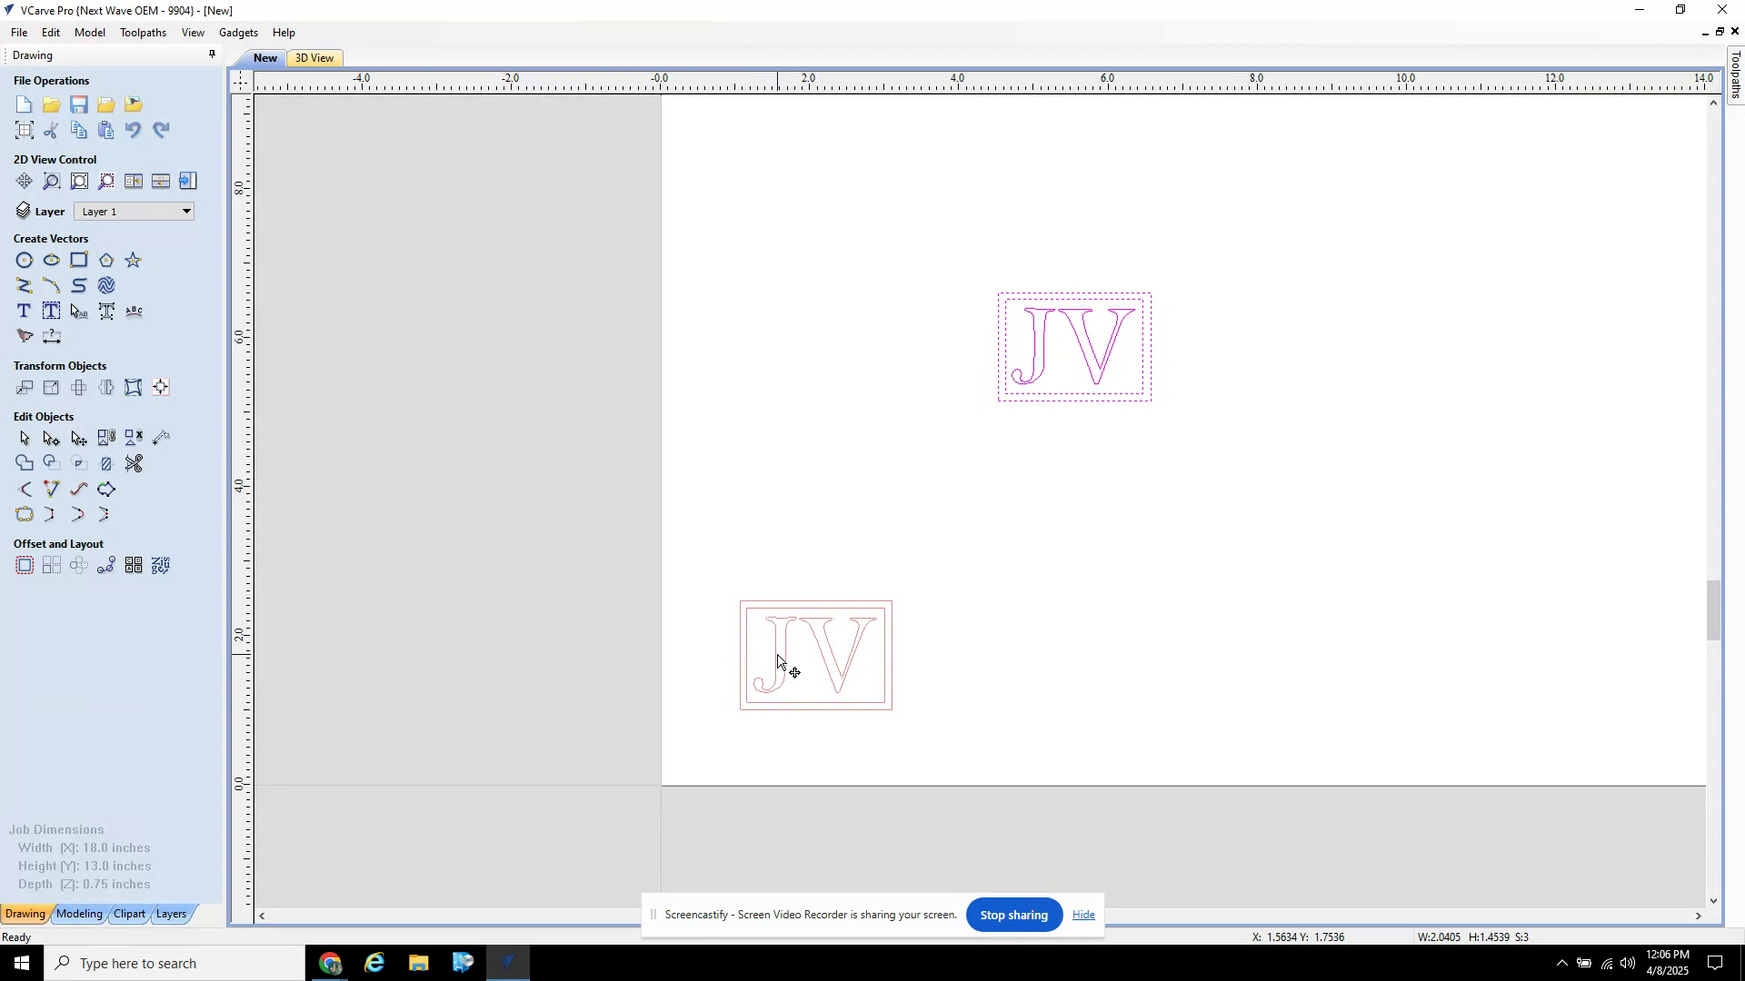
{"action": "left_click_drag", "start_coordinate": [778, 658], "coordinate": [778, 658]}
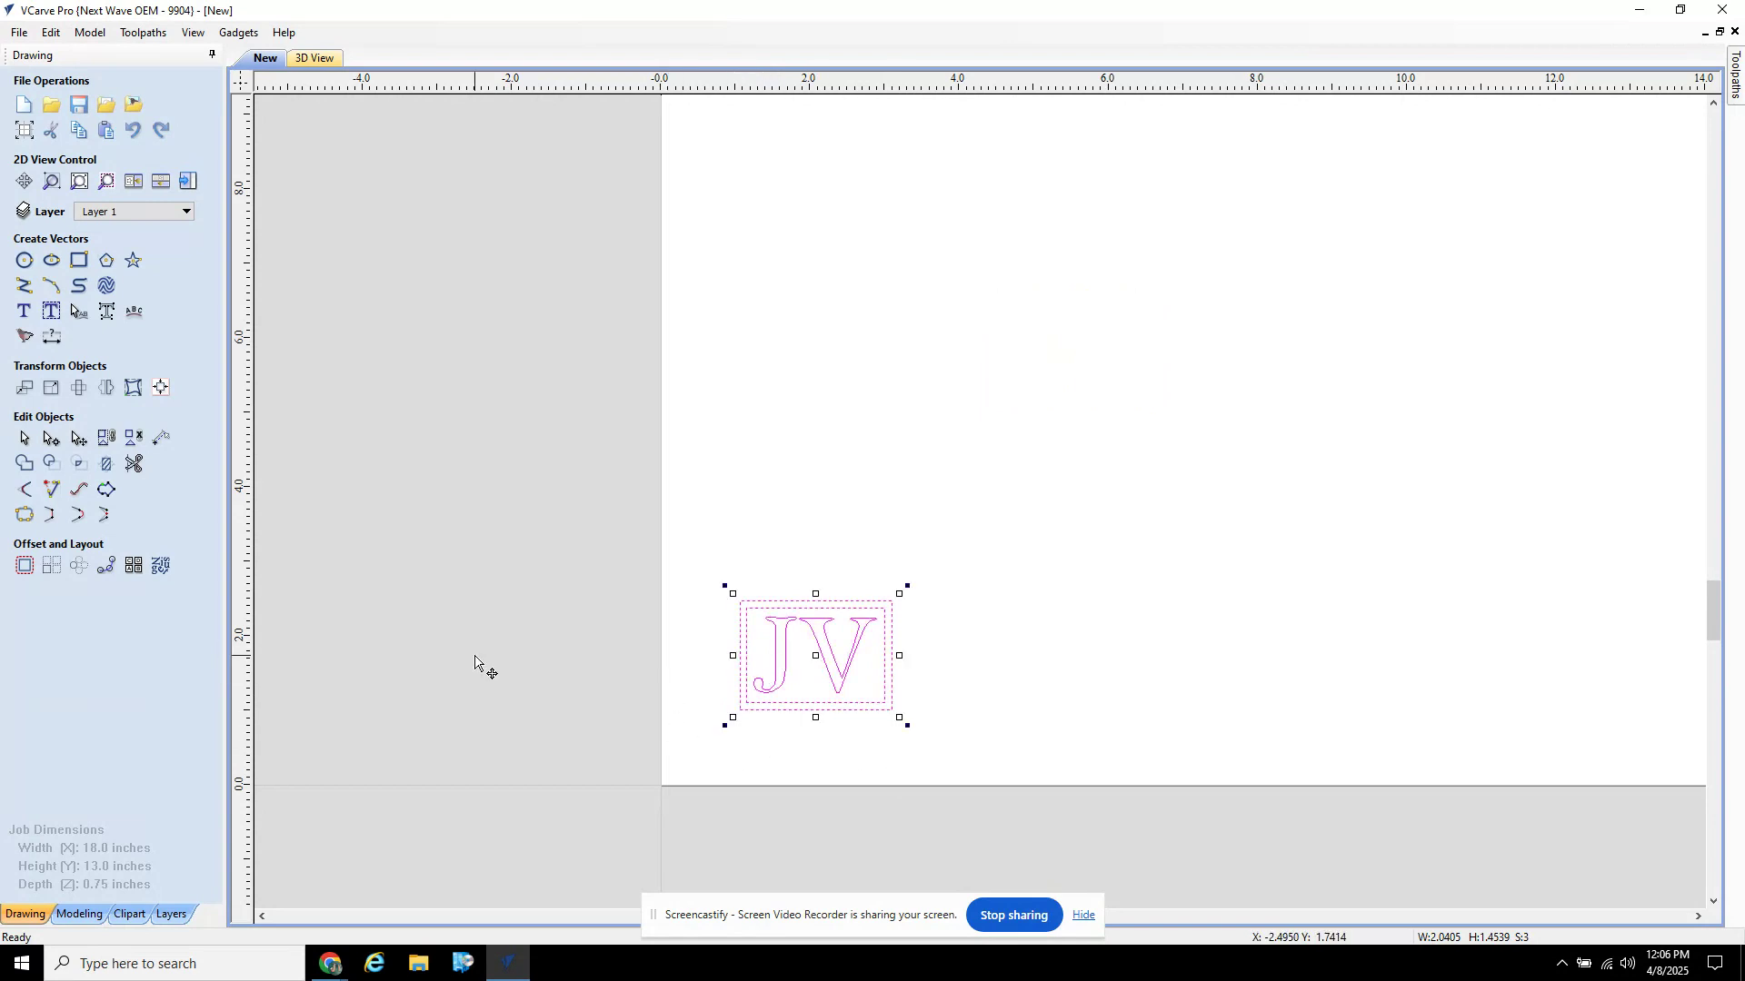
{"action": "left_click", "coordinate": [482, 536]}
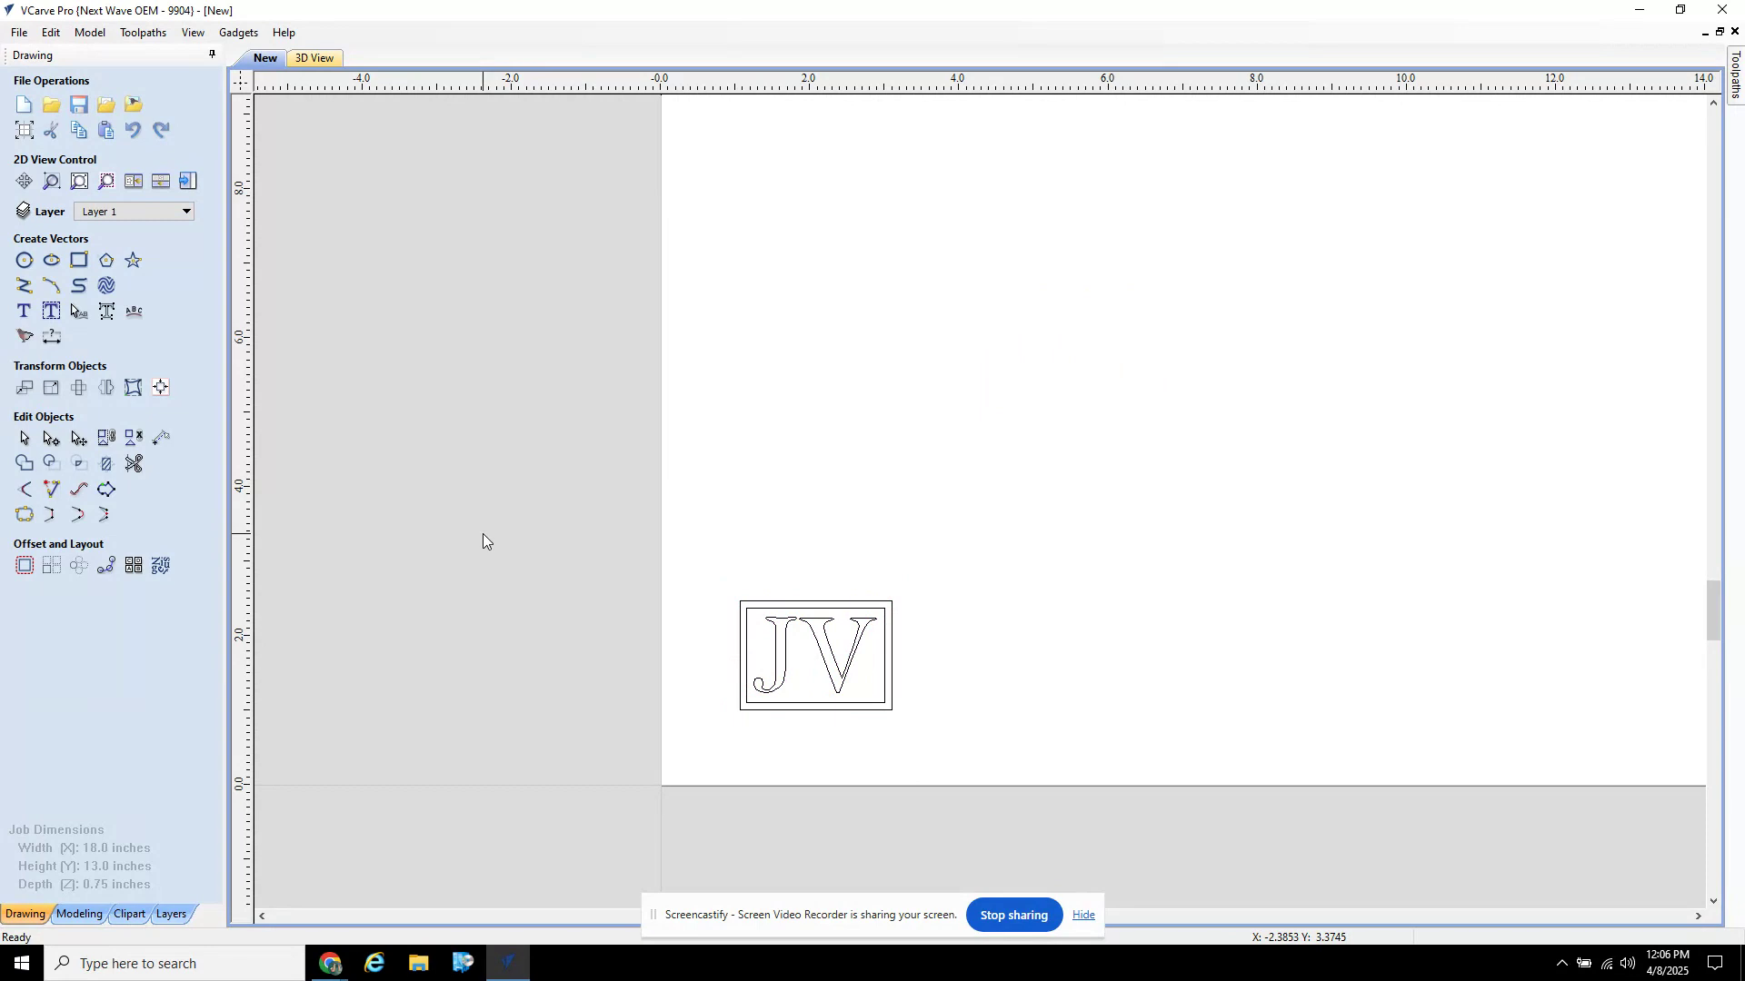
Step: Add a length dimension from the material's left edge to the outer rectangle's left edge, placed above the design
{"action": "left_click", "coordinate": [52, 336]}
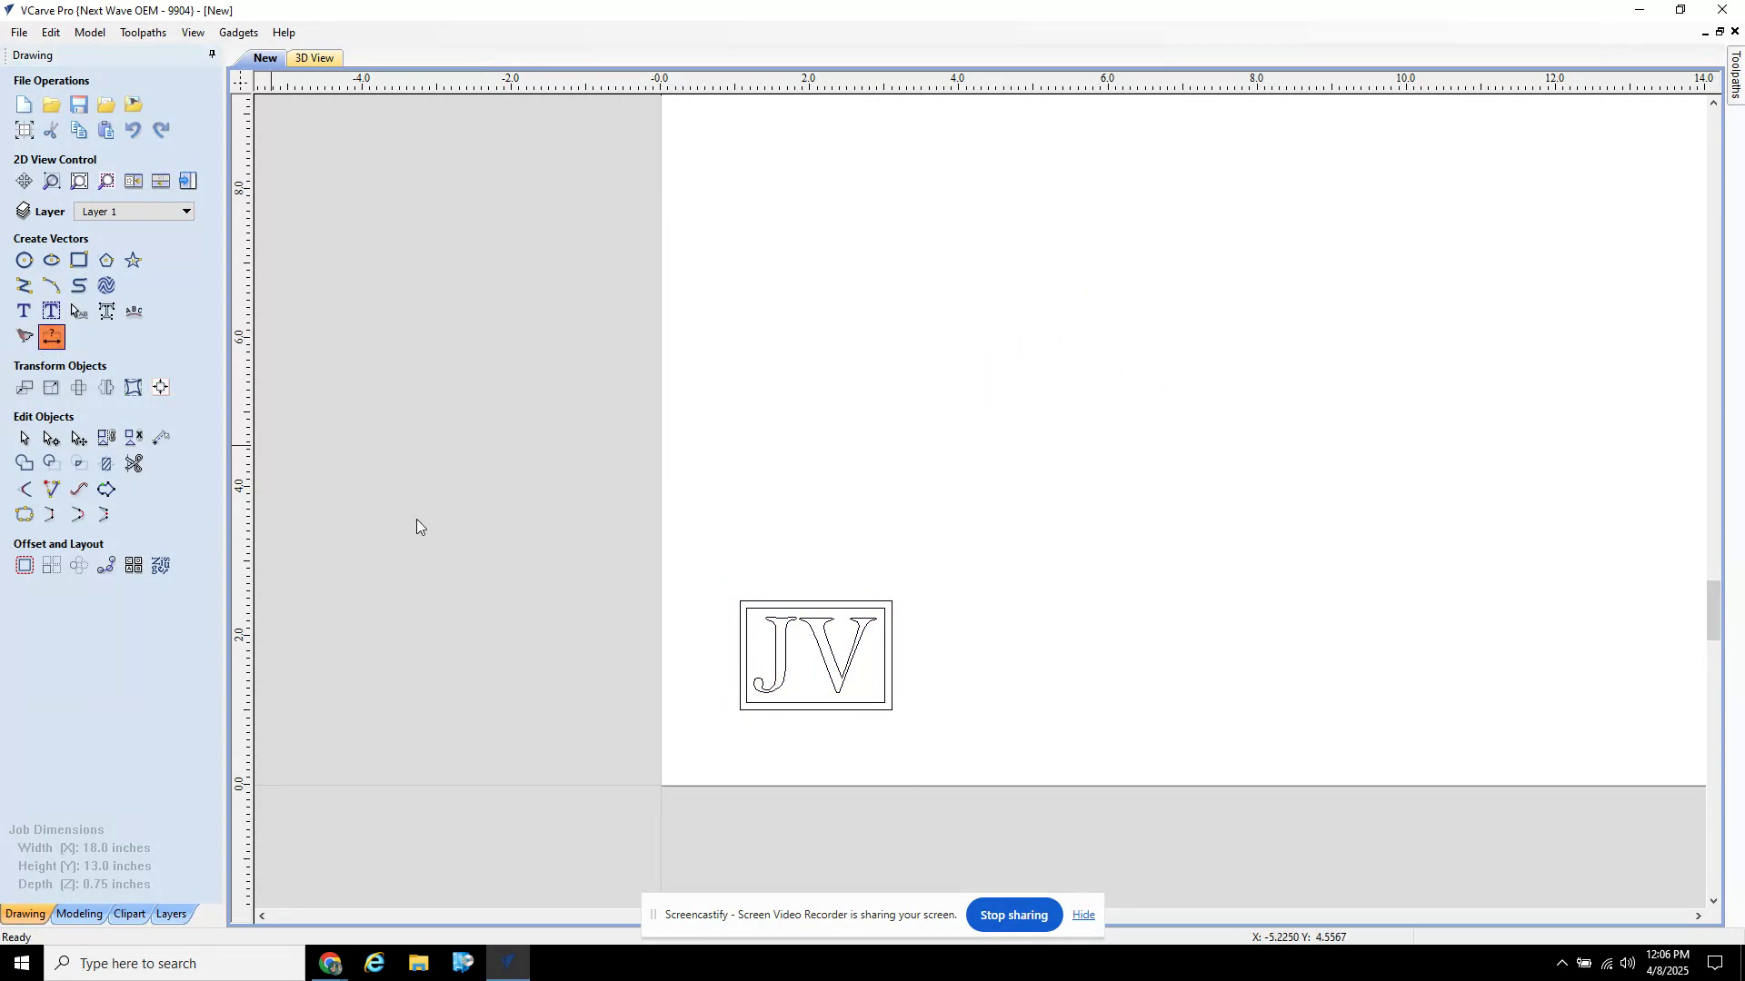
{"action": "left_click", "coordinate": [660, 661]}
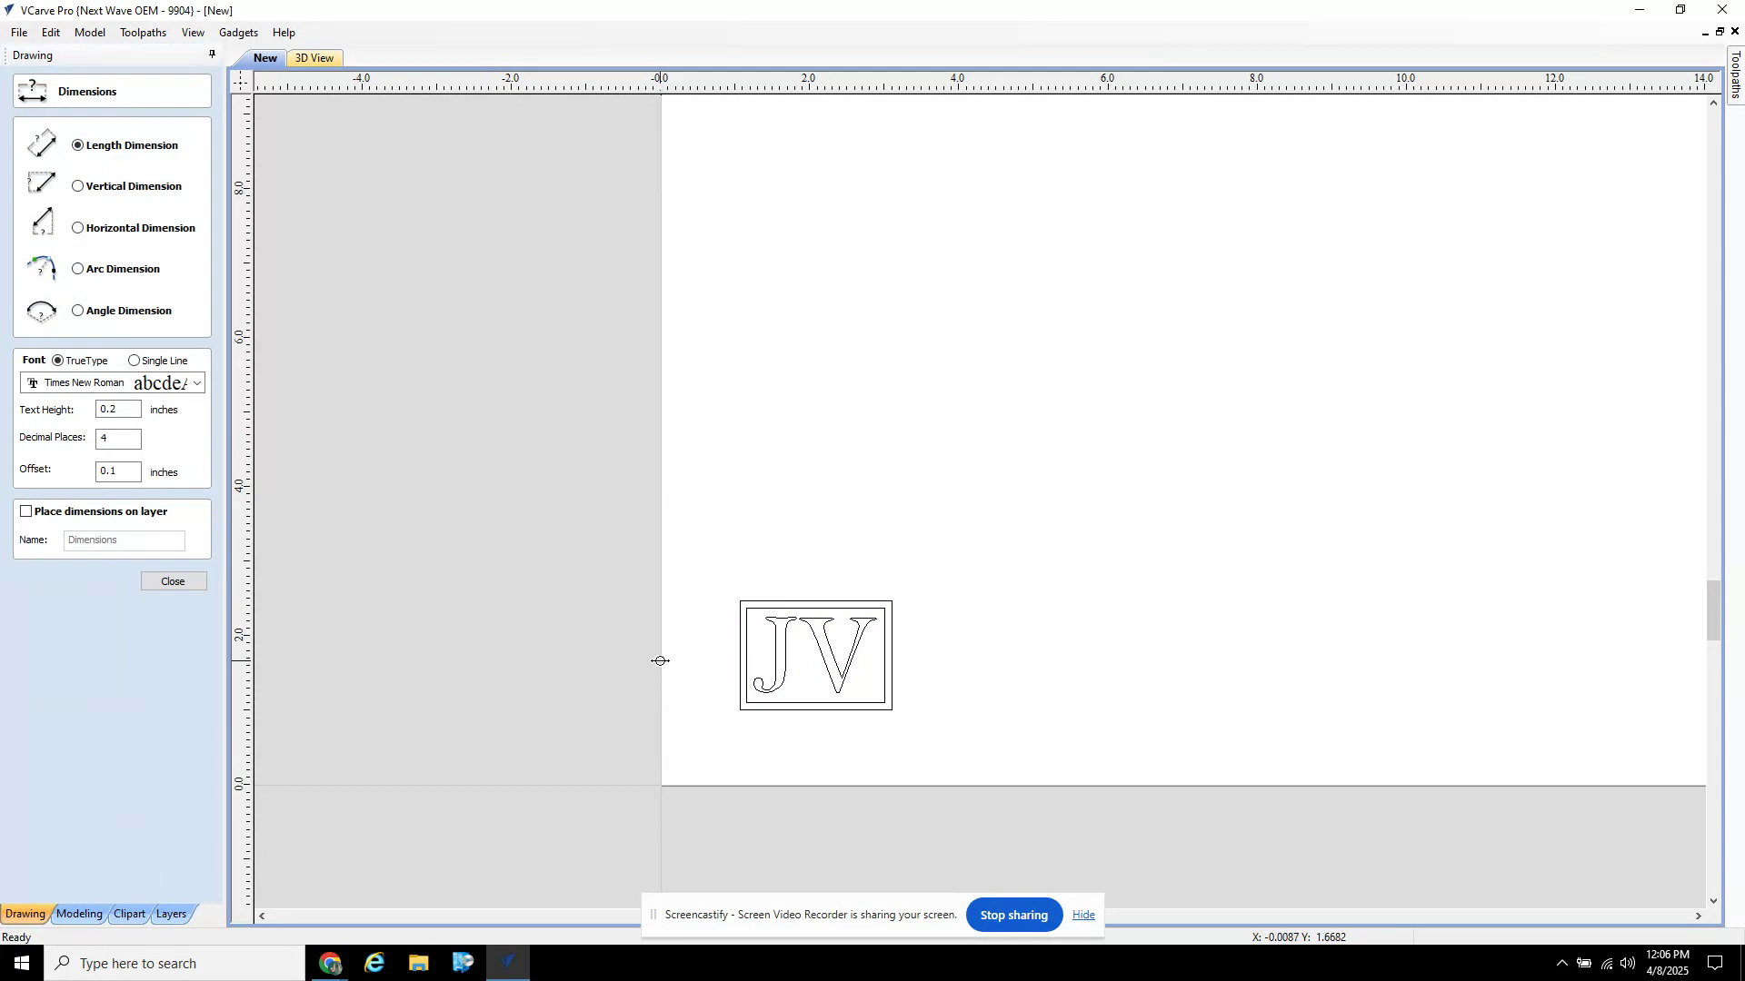
{"action": "left_click", "coordinate": [737, 659]}
{"action": "scroll", "coordinate": [738, 659], "scroll_direction": "up", "scroll_amount": 2}
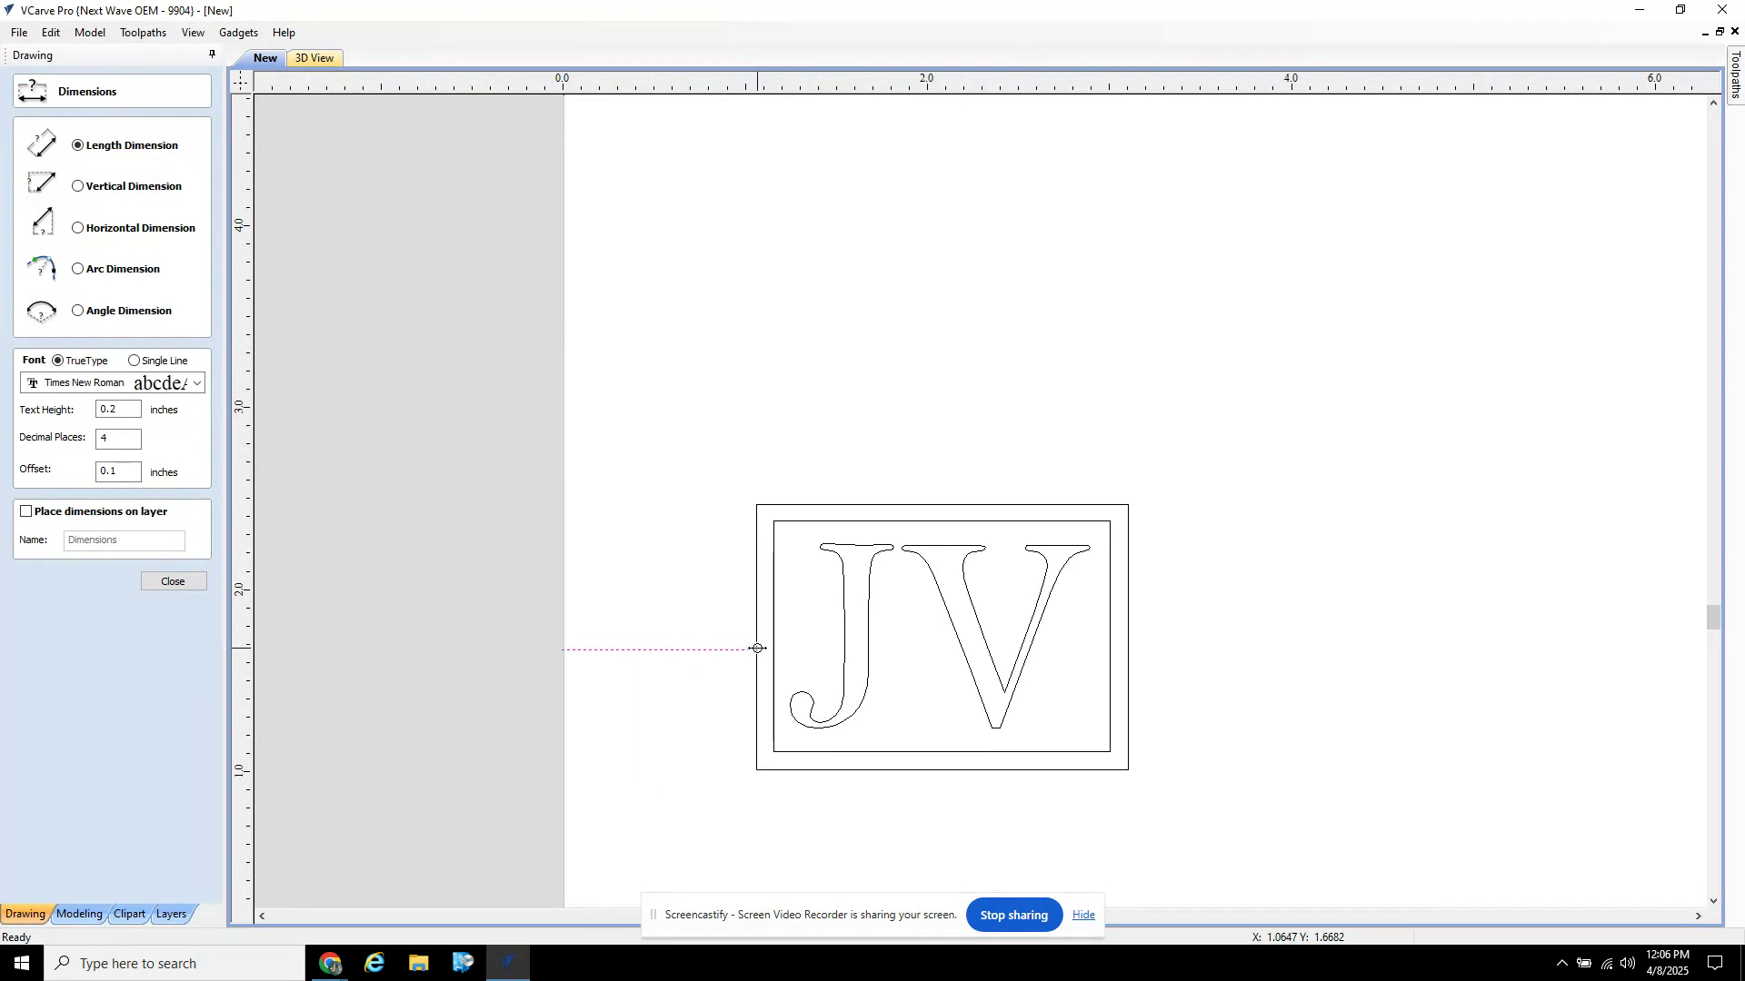
{"action": "left_click", "coordinate": [754, 649]}
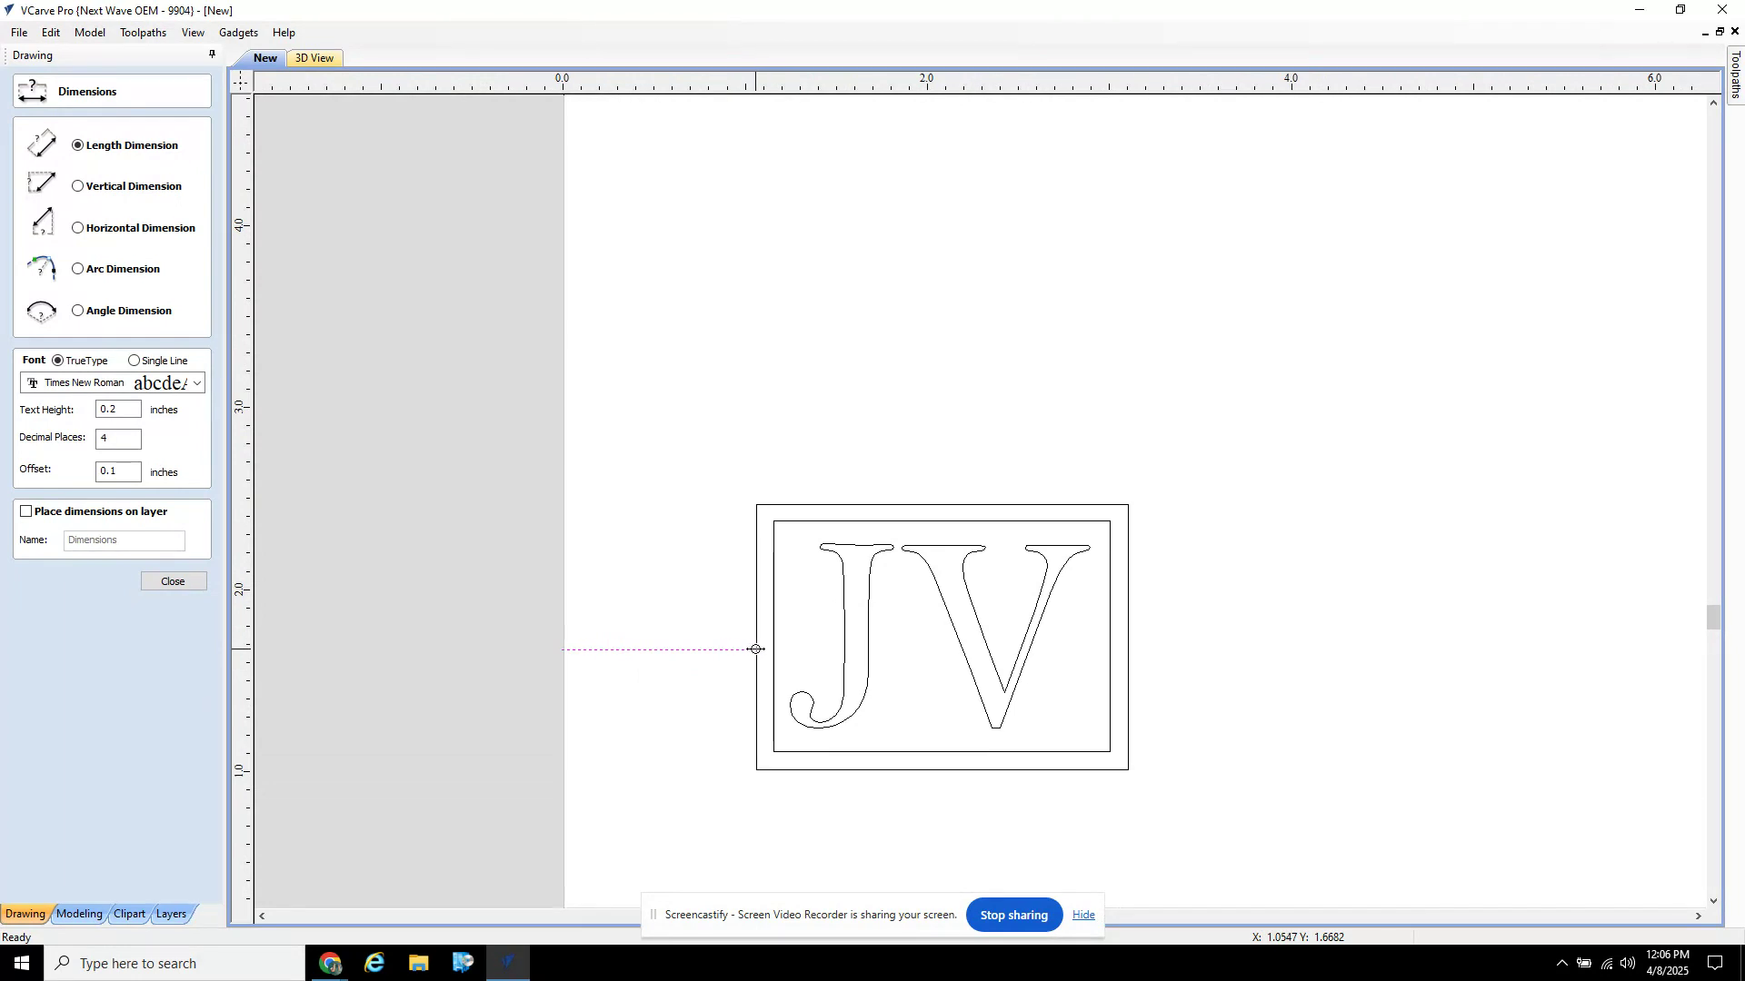
{"action": "left_click", "coordinate": [719, 438]}
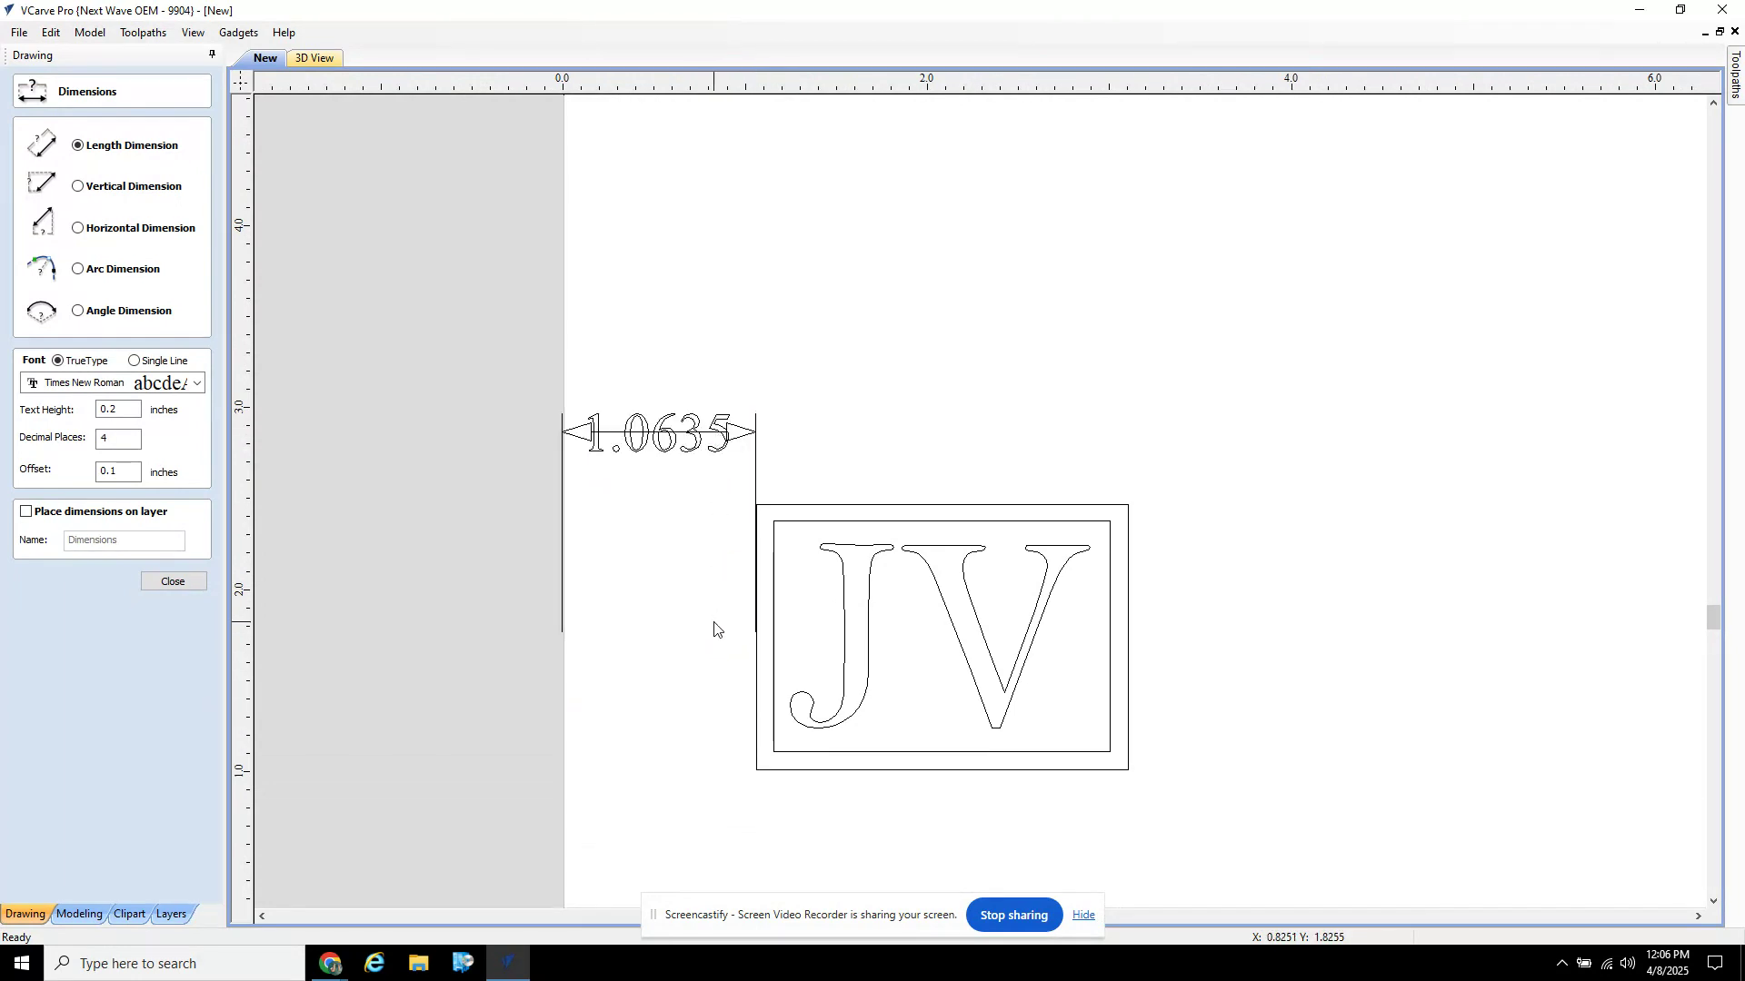
Step: Add a length dimension from the outer rectangle's bottom edge to the material's bottom edge, placed beside the design, and finish dimensioning
{"action": "middle_click_drag", "start_coordinate": [697, 670], "coordinate": [698, 511]}
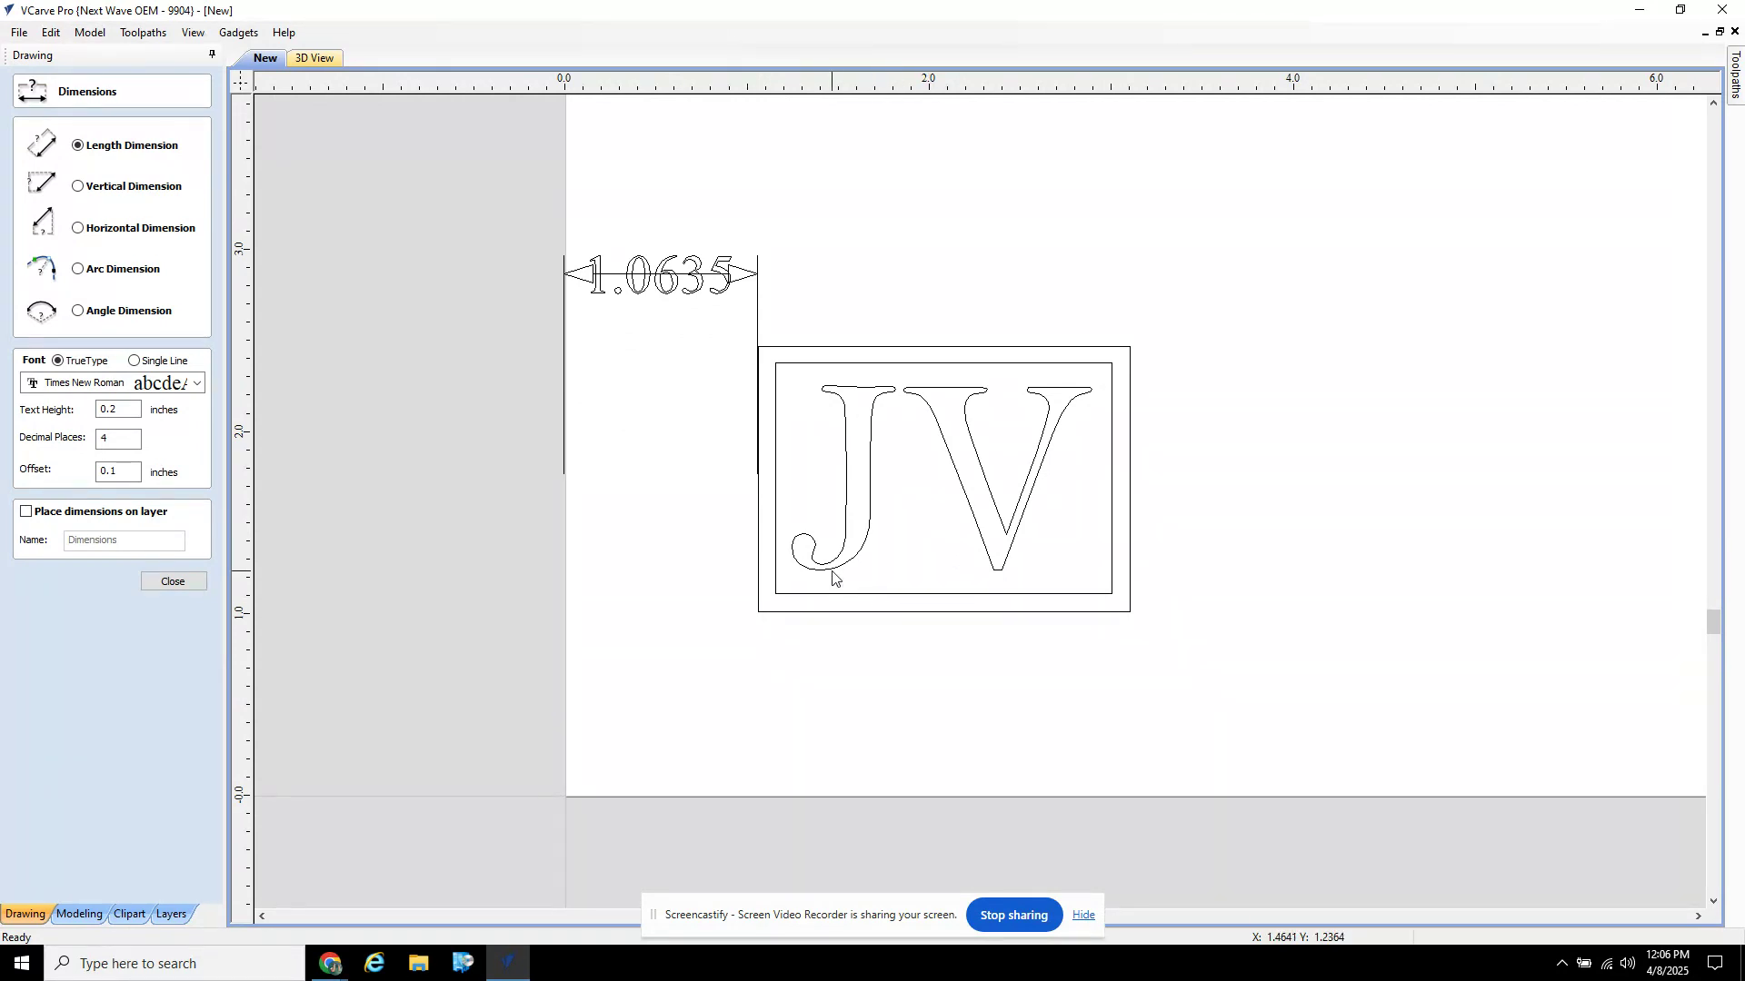
{"action": "left_click", "coordinate": [937, 615]}
{"action": "left_click", "coordinate": [937, 796]}
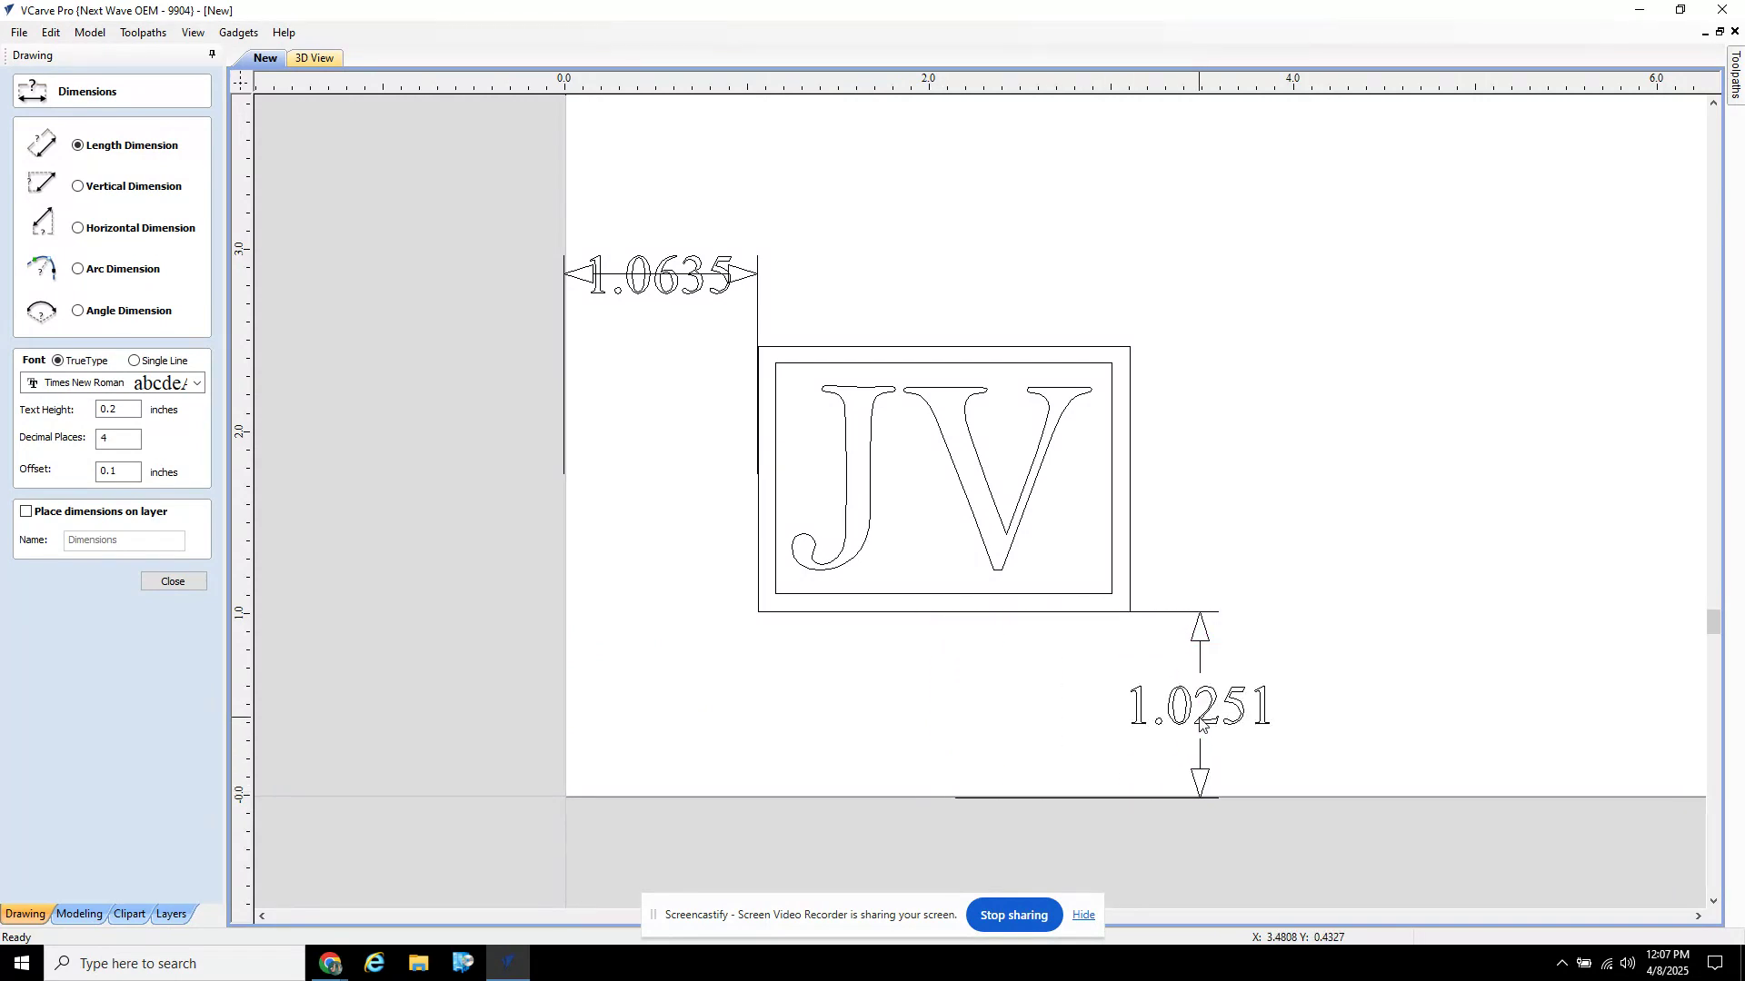
{"action": "left_click", "coordinate": [1199, 718]}
{"action": "key", "text": "Escape"}
Step: Delete the horizontal and vertical dimensions from the drawing
{"action": "left_click", "coordinate": [633, 285]}
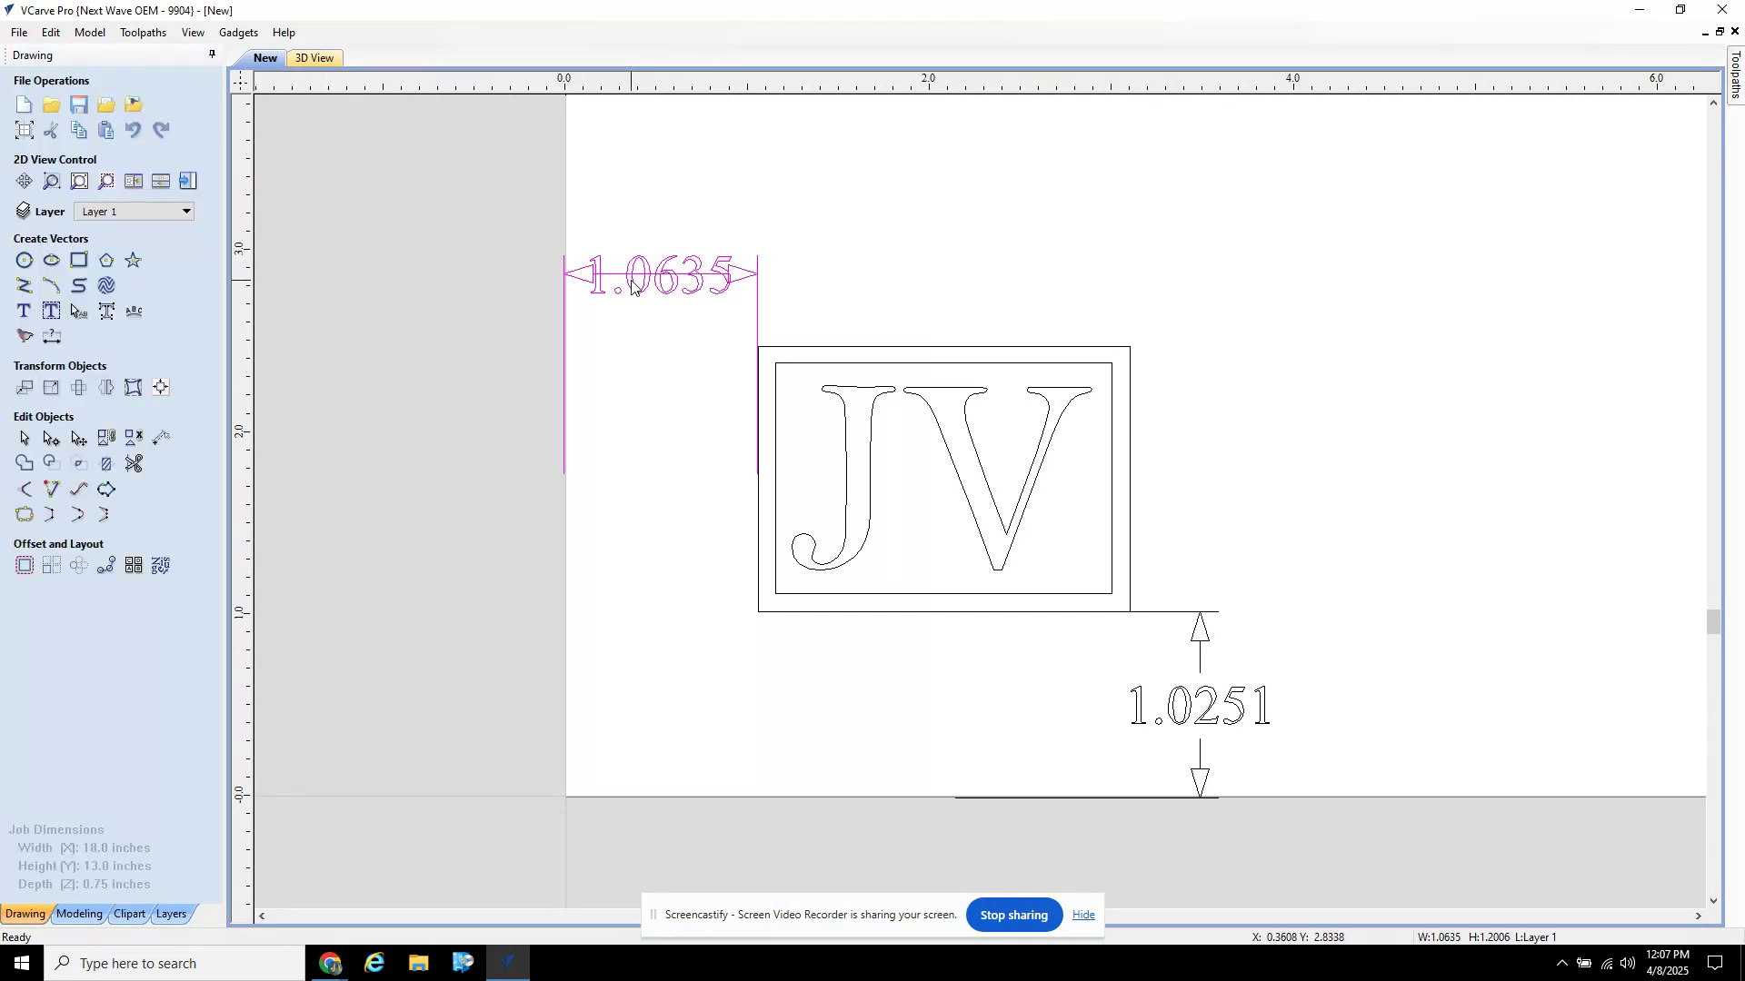
{"action": "key", "text": "Delete"}
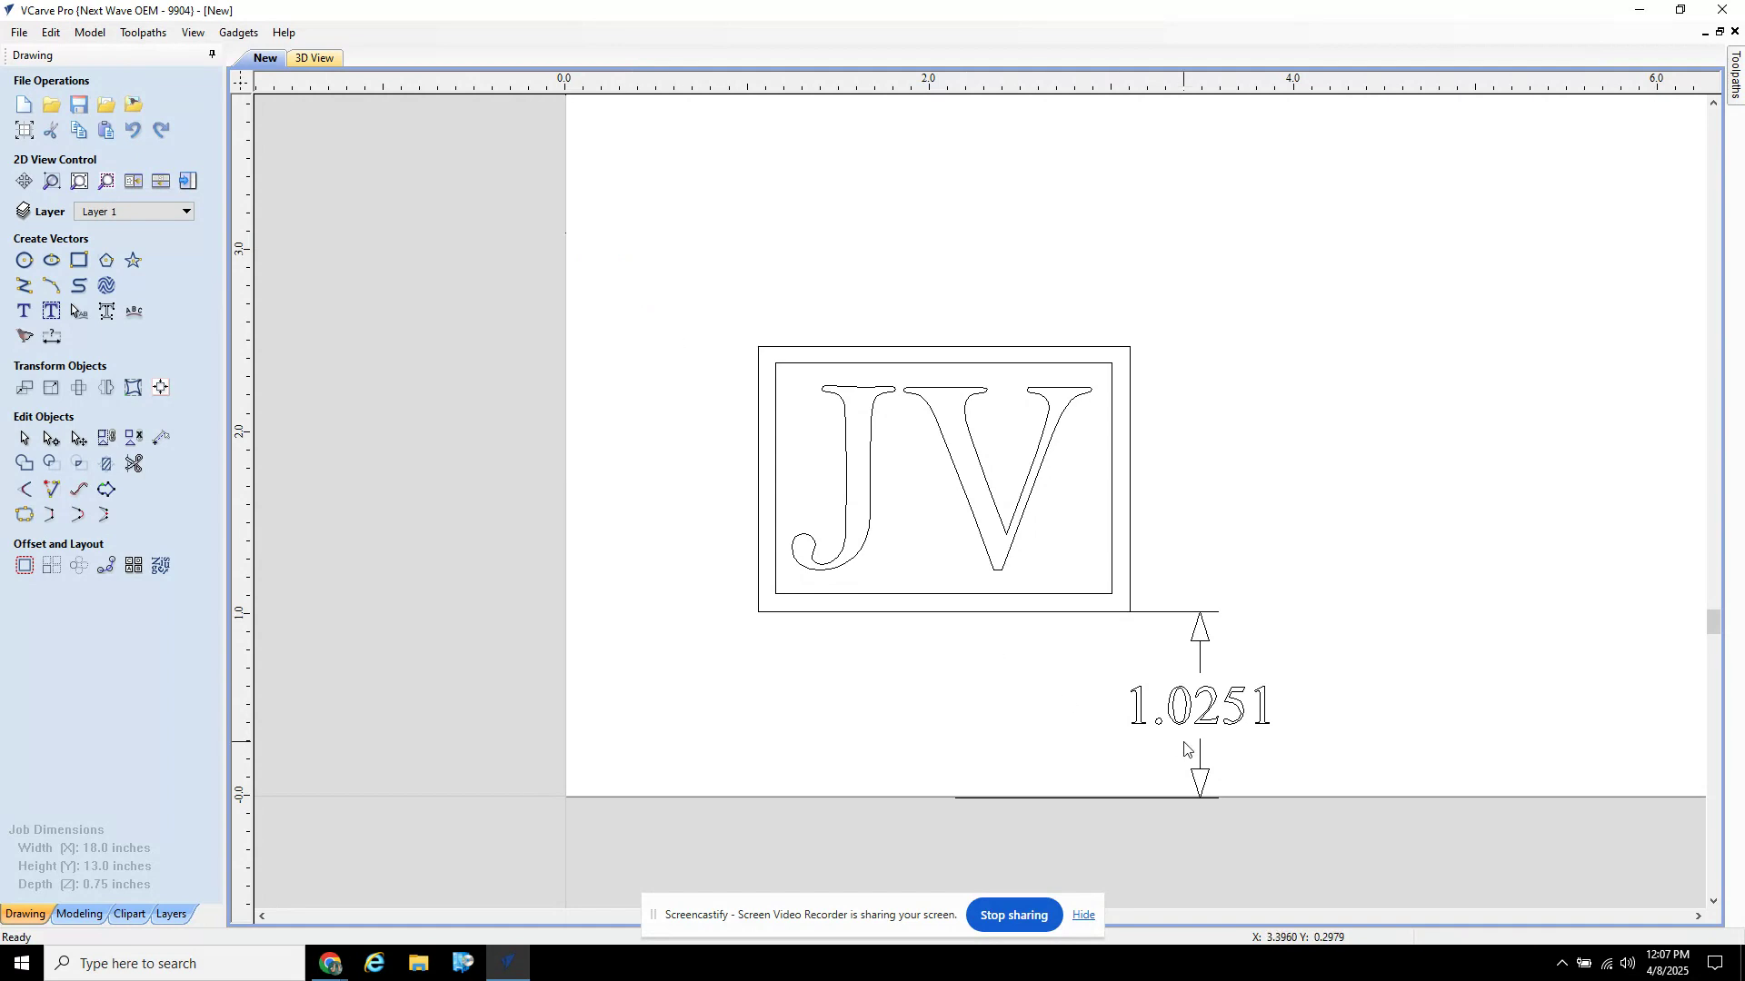
{"action": "left_click", "coordinate": [1184, 718]}
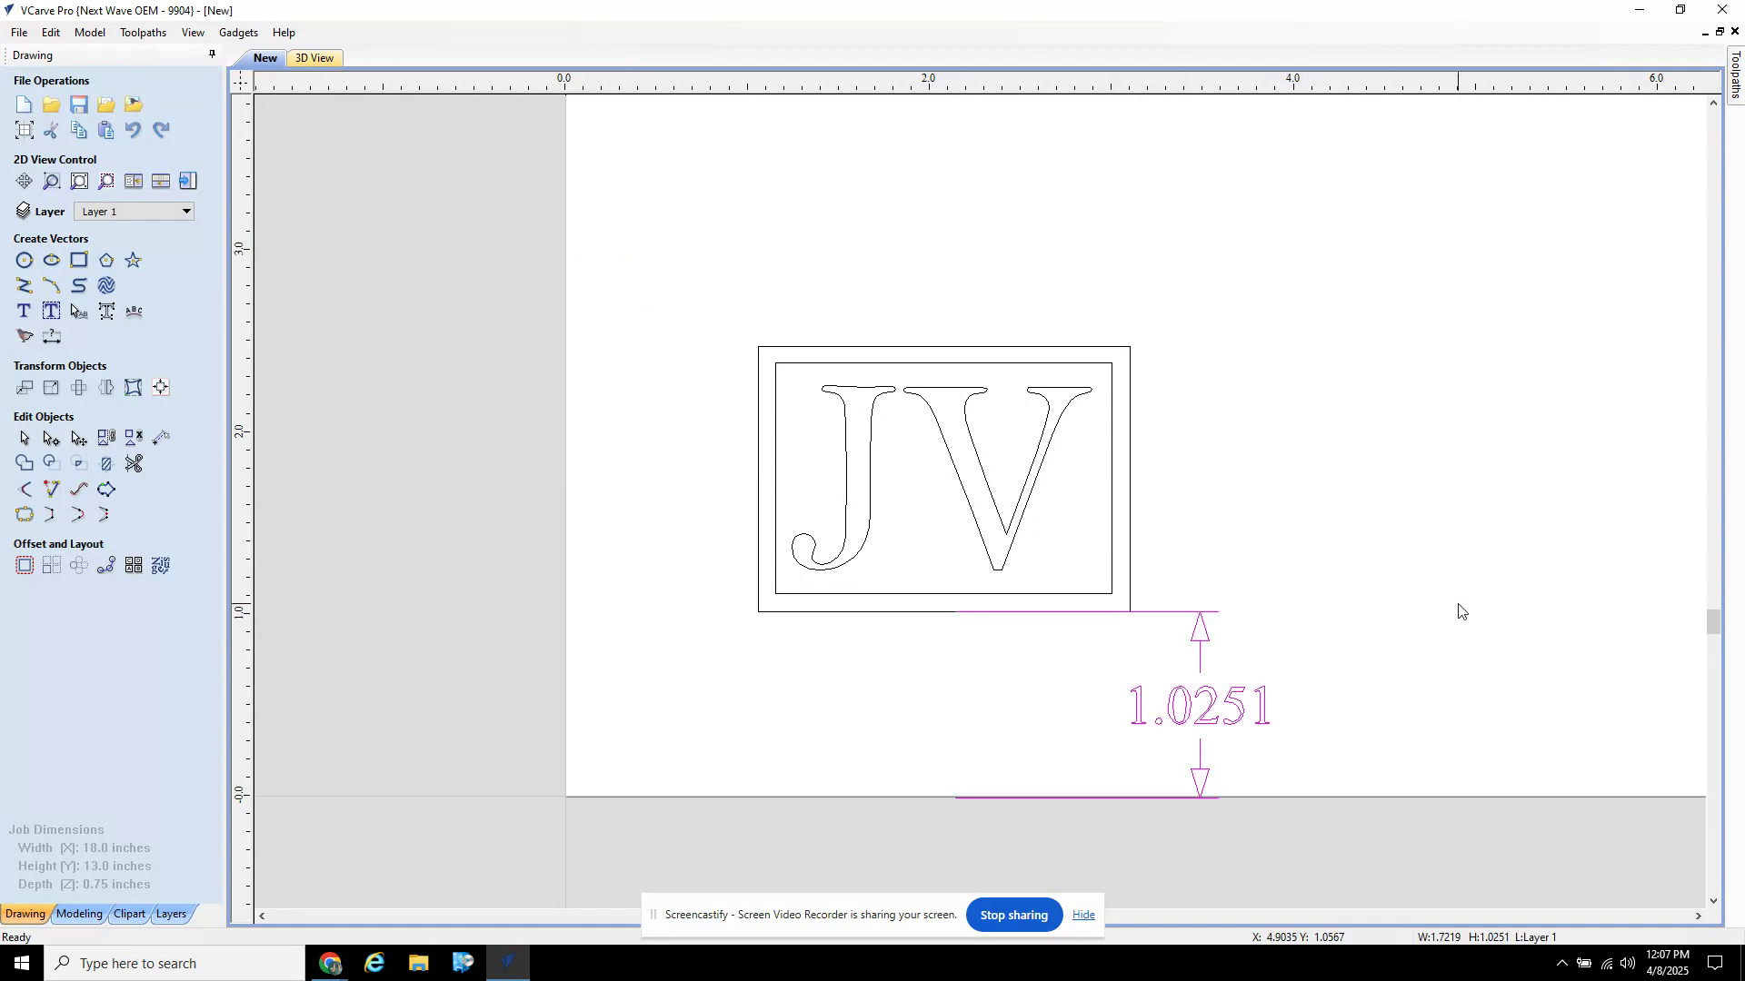
{"action": "key", "text": "Delete"}
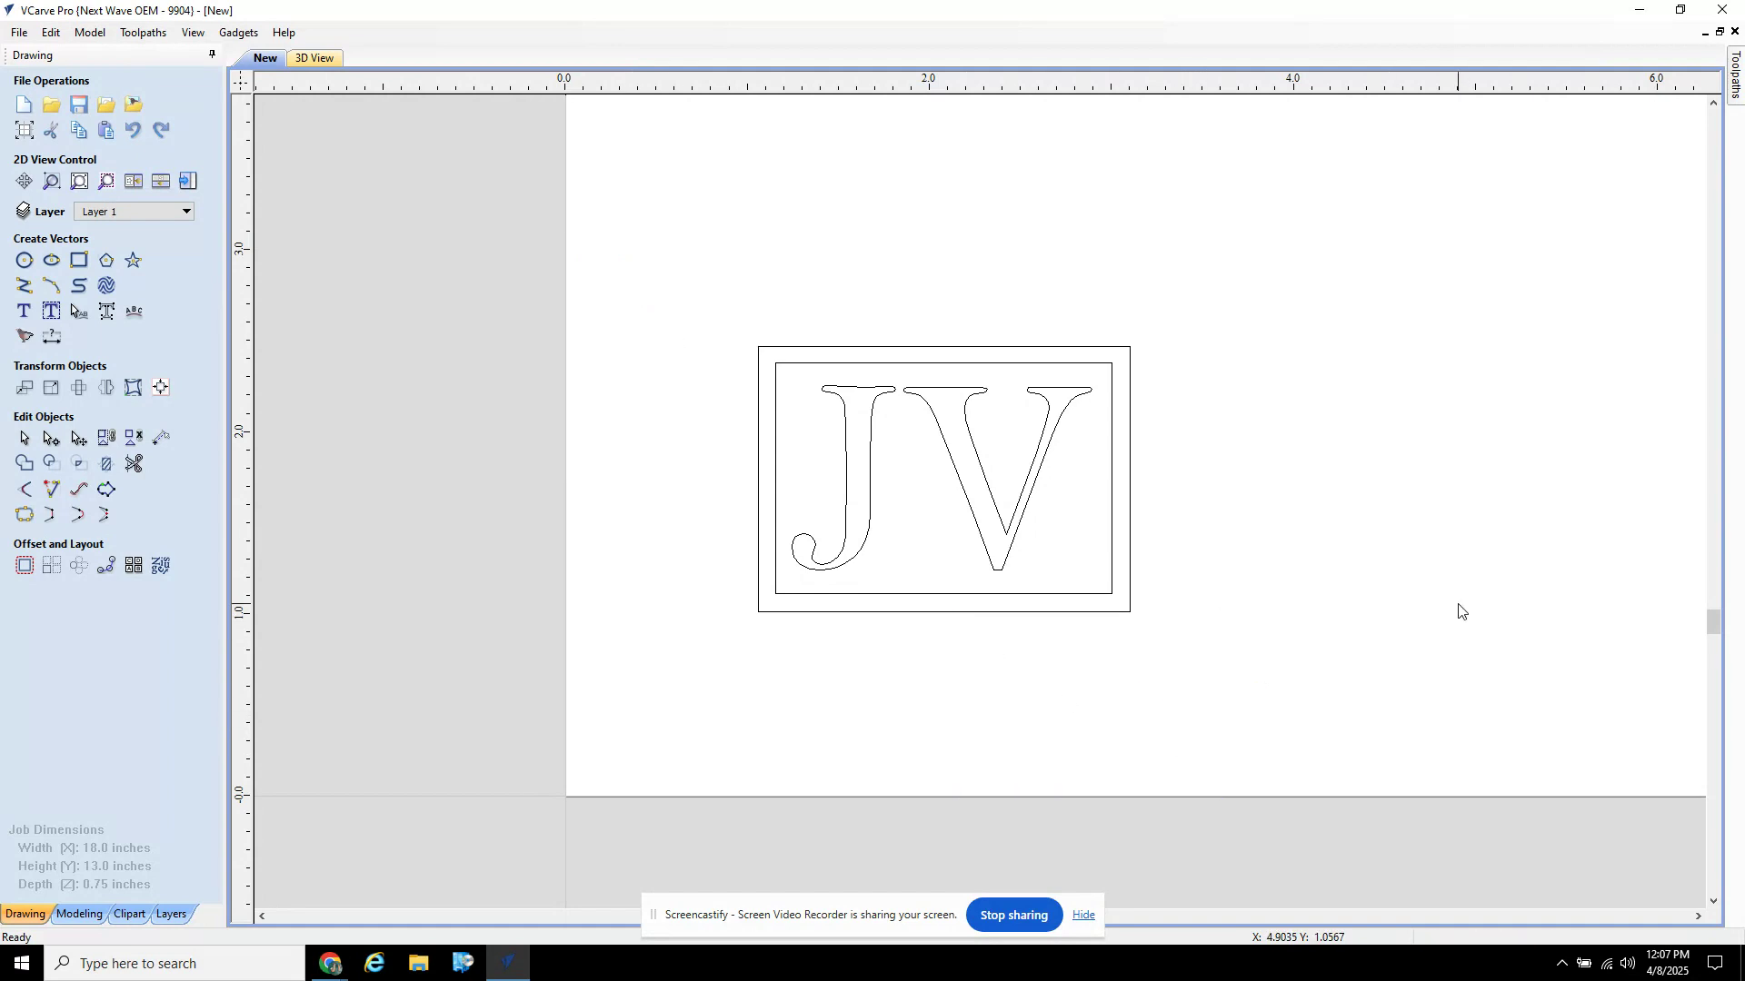
Step: Examine the JV design's placement on the whole material sheet
{"action": "scroll", "coordinate": [1458, 611], "scroll_direction": "up", "scroll_amount": 2}
{"action": "scroll", "coordinate": [1459, 611], "scroll_direction": "down", "scroll_amount": 6}
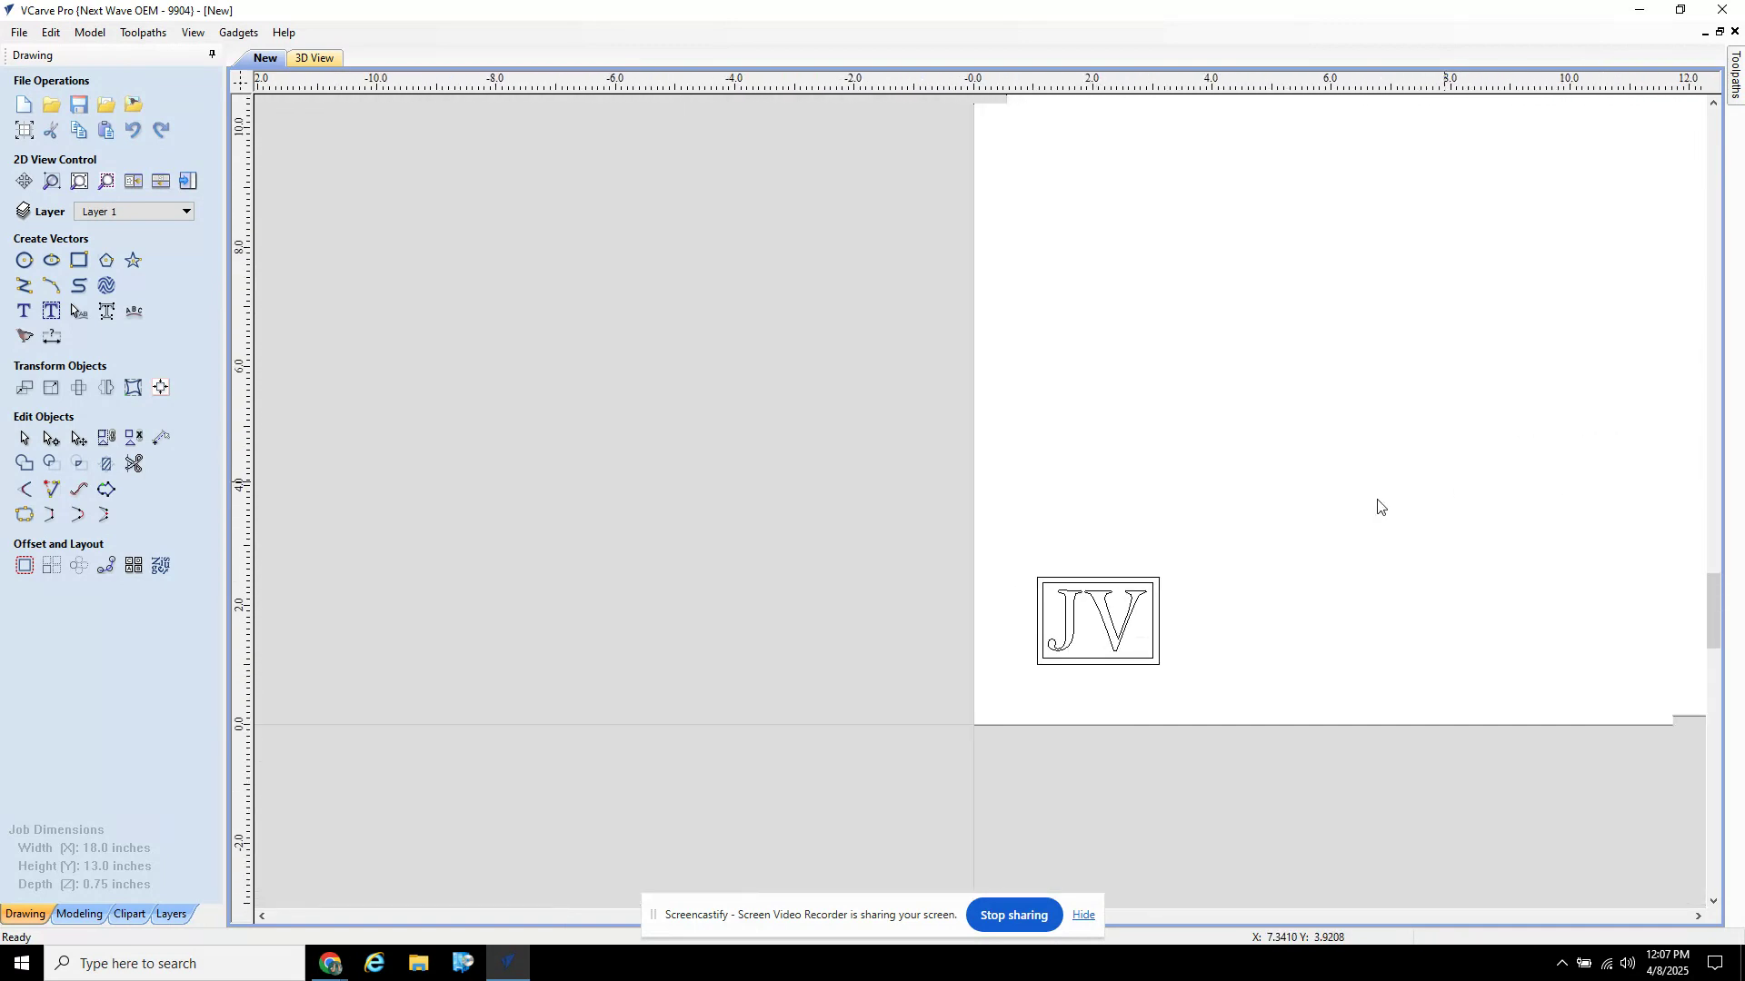
{"action": "middle_click_drag", "start_coordinate": [1378, 506], "coordinate": [903, 600]}
{"action": "scroll", "coordinate": [913, 586], "scroll_direction": "down", "scroll_amount": 1}
{"action": "scroll", "coordinate": [934, 566], "scroll_direction": "up", "scroll_amount": 1}
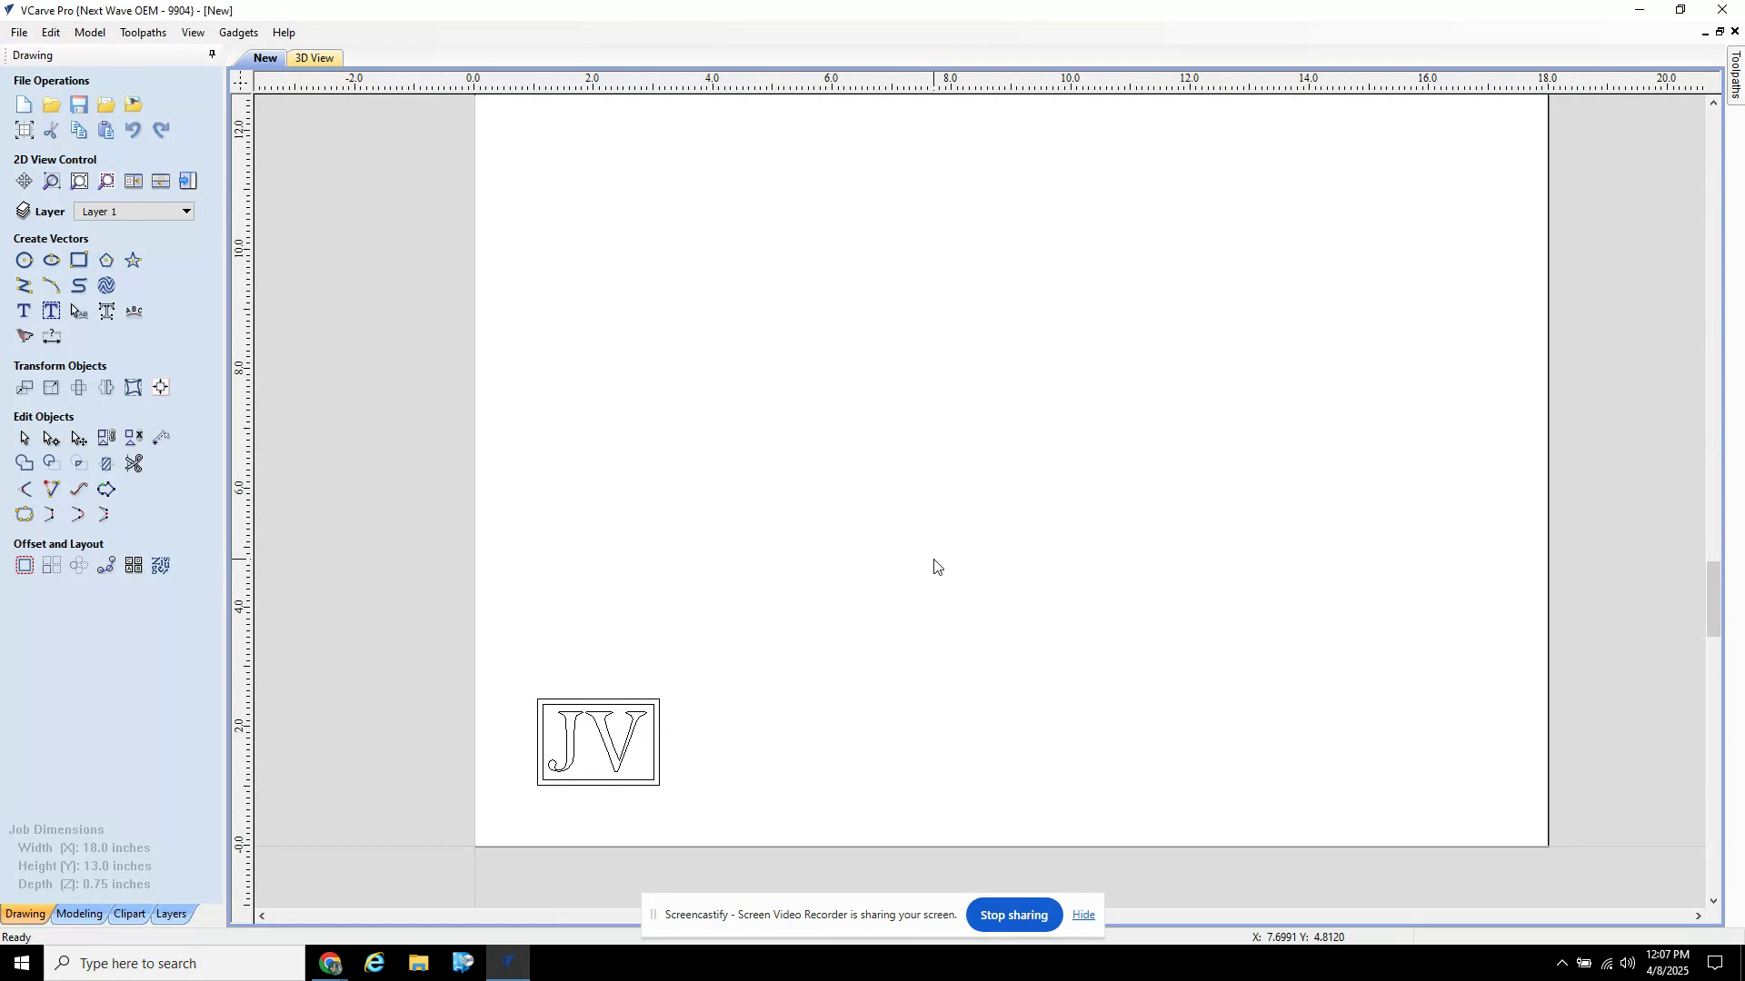
{"action": "scroll", "coordinate": [934, 566], "scroll_direction": "down", "scroll_amount": 1}
{"action": "middle_click_drag", "start_coordinate": [995, 525], "coordinate": [912, 557]}
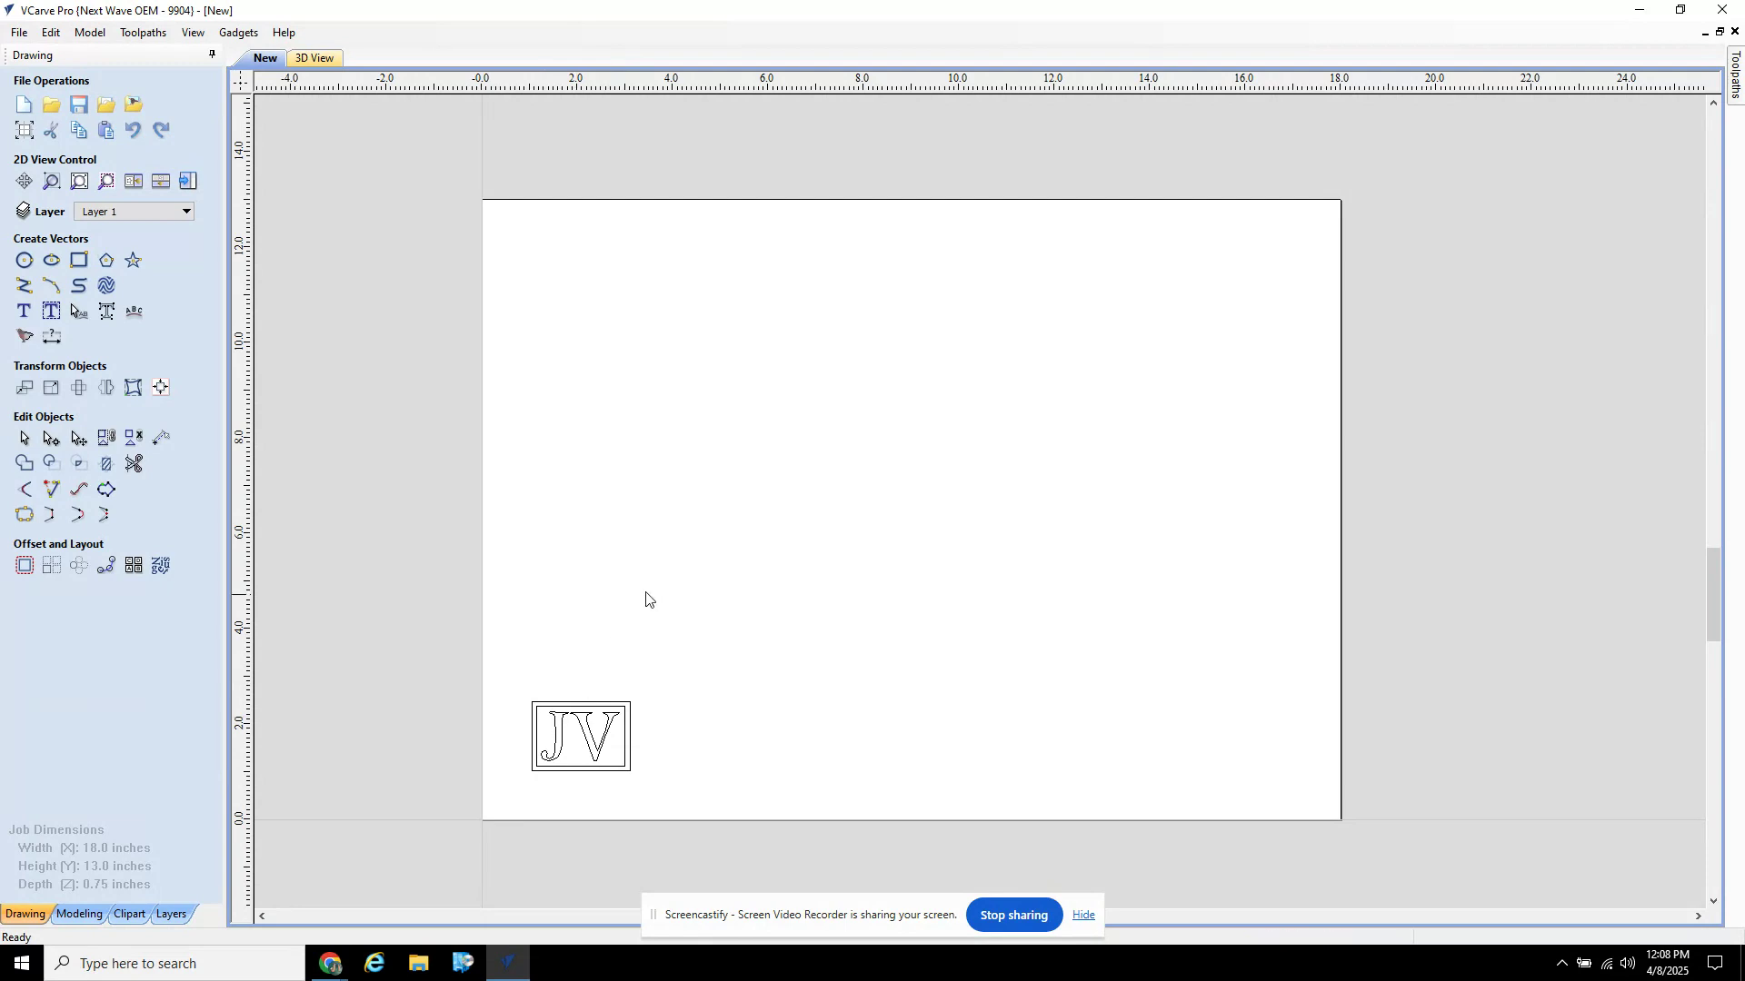
{"action": "scroll", "coordinate": [654, 588], "scroll_direction": "down", "scroll_amount": 1}
{"action": "scroll", "coordinate": [654, 587], "scroll_direction": "up", "scroll_amount": 2}
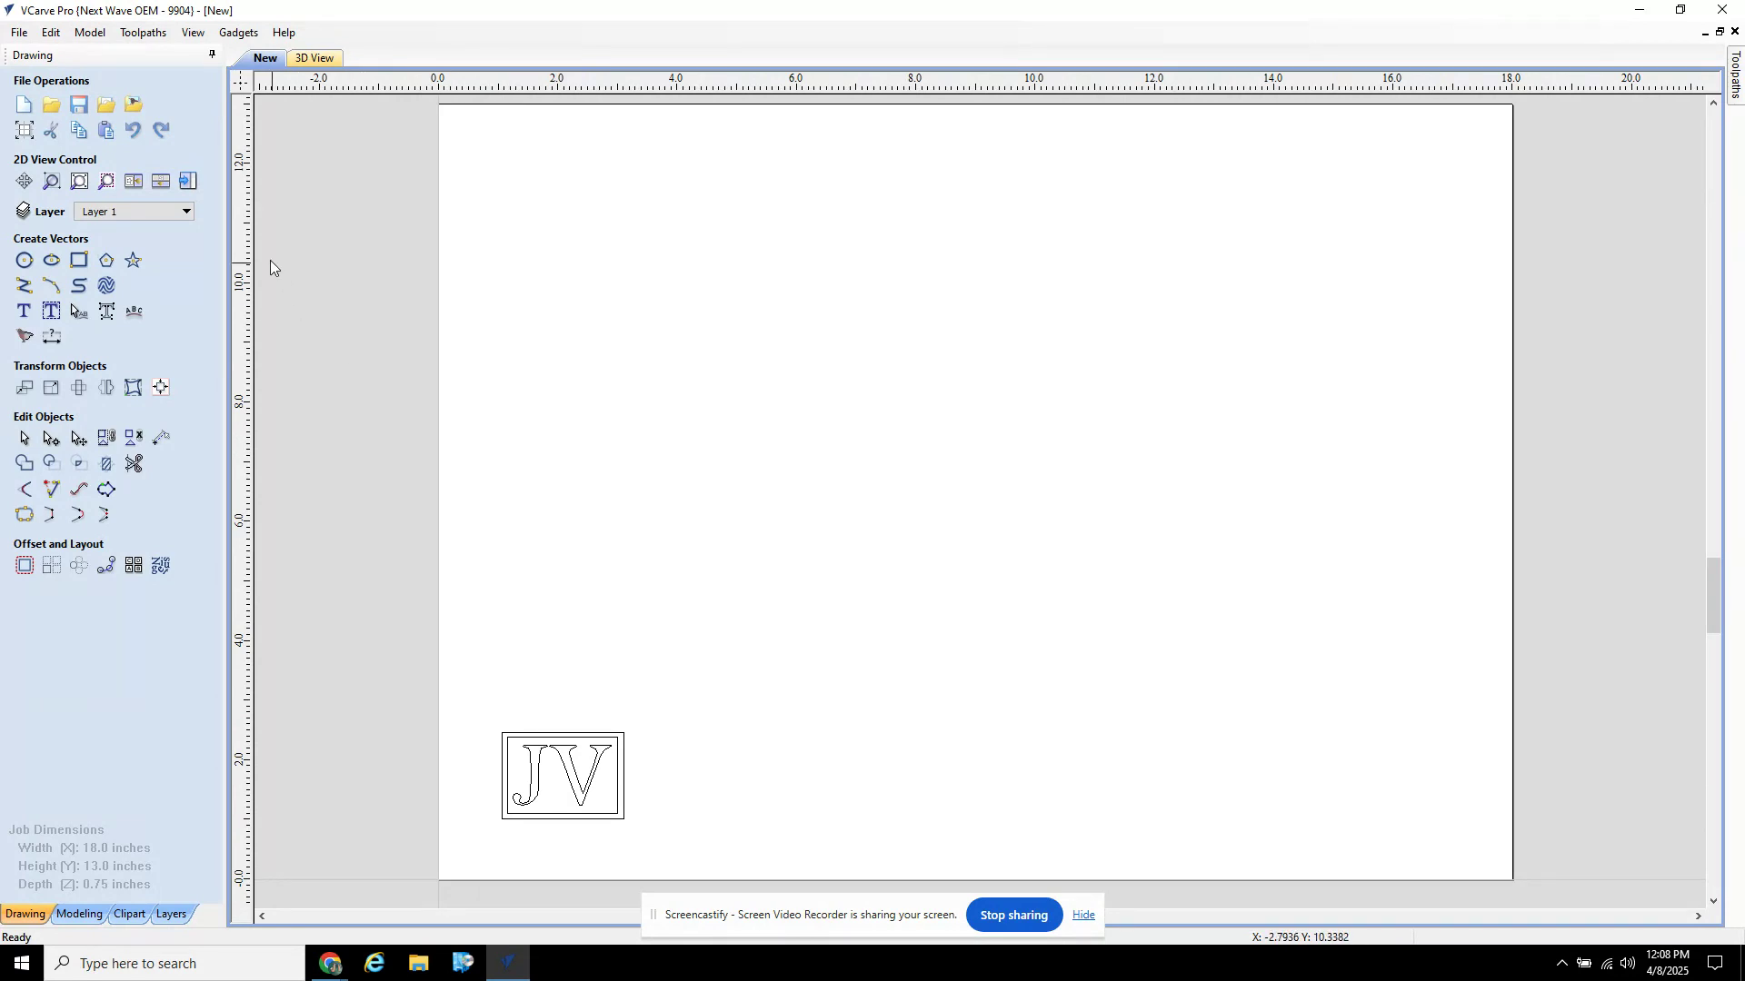
Step: Switch to toolpath creation, start a Quick Engrave toolpath, and confirm the Engrave (20° 0.02" Tip Dia) tool with its existing feed rate
{"action": "left_click", "coordinate": [185, 183]}
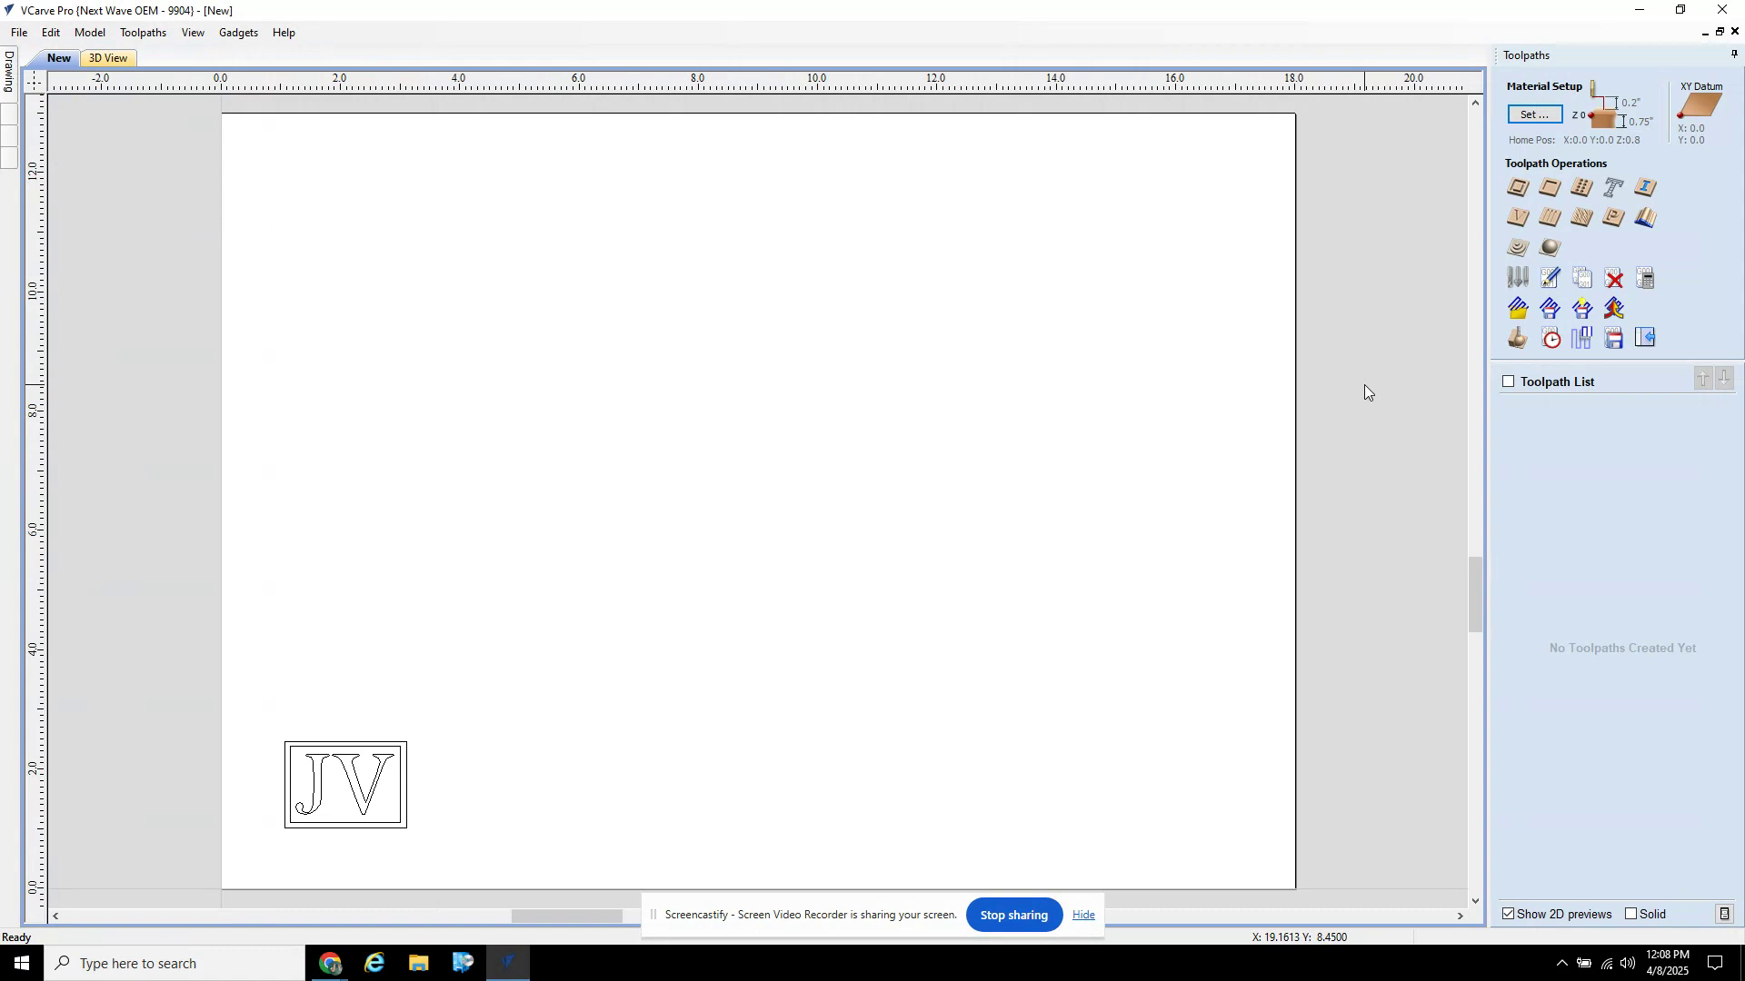
{"action": "left_click", "coordinate": [1612, 189]}
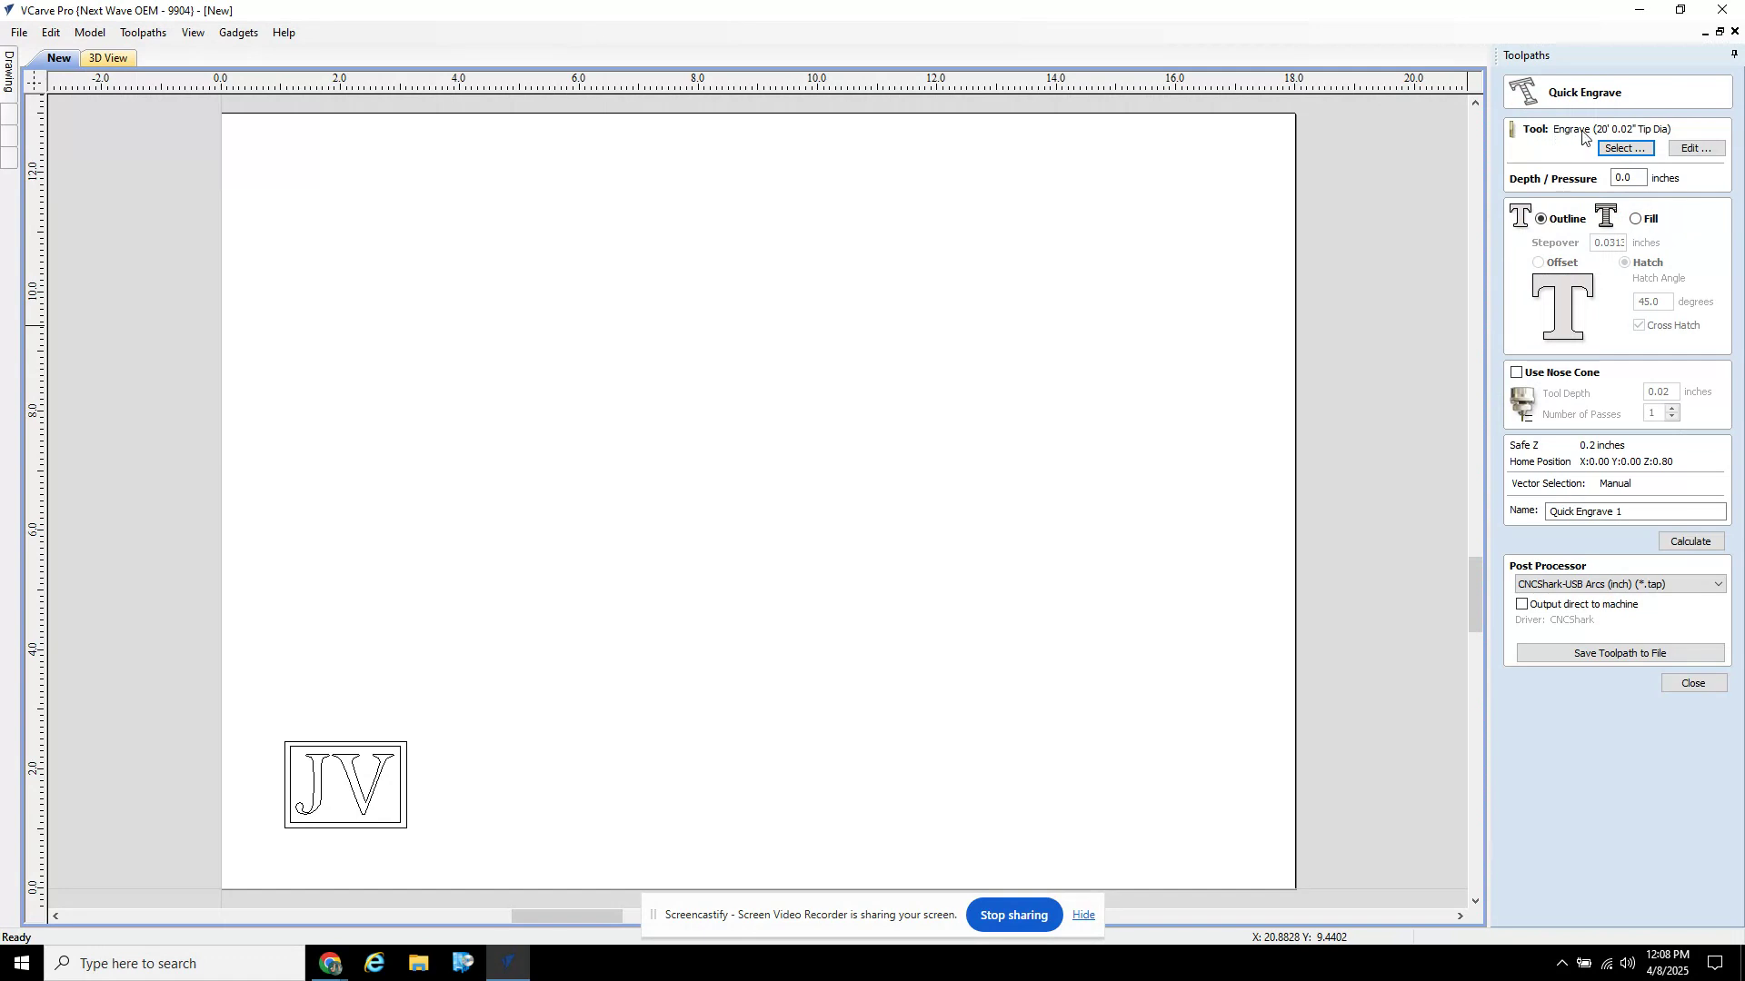
{"action": "left_click", "coordinate": [1626, 151]}
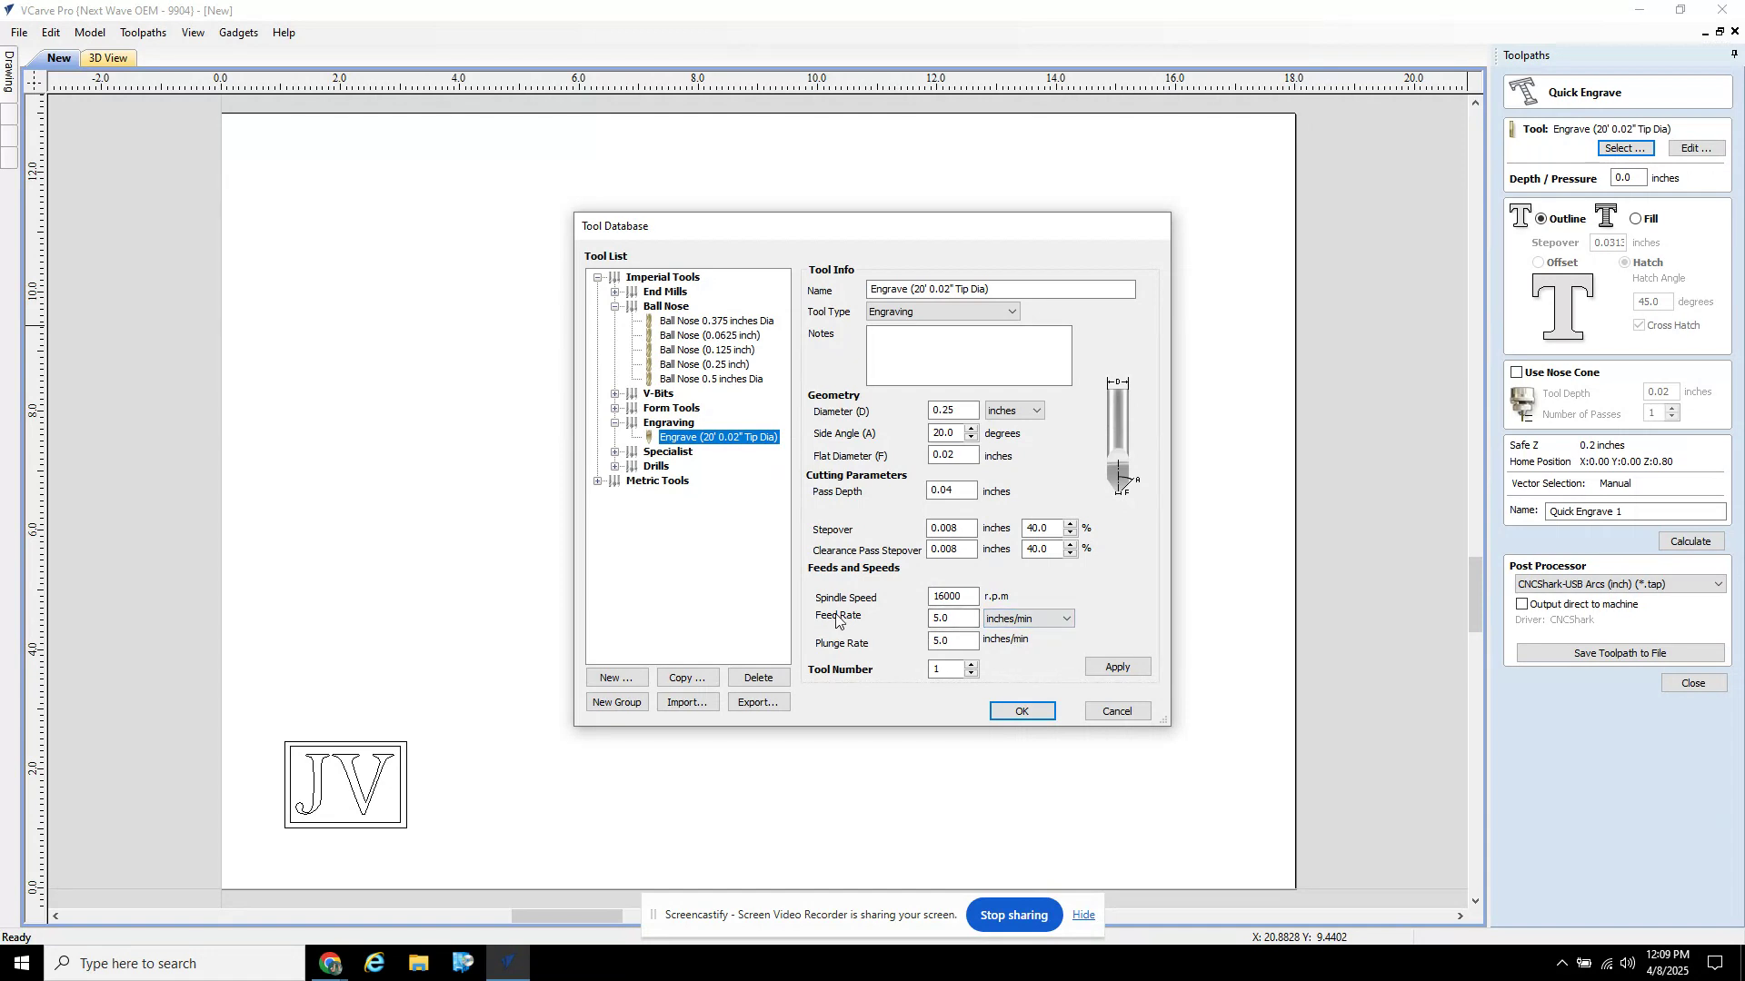
{"action": "left_click", "coordinate": [950, 620]}
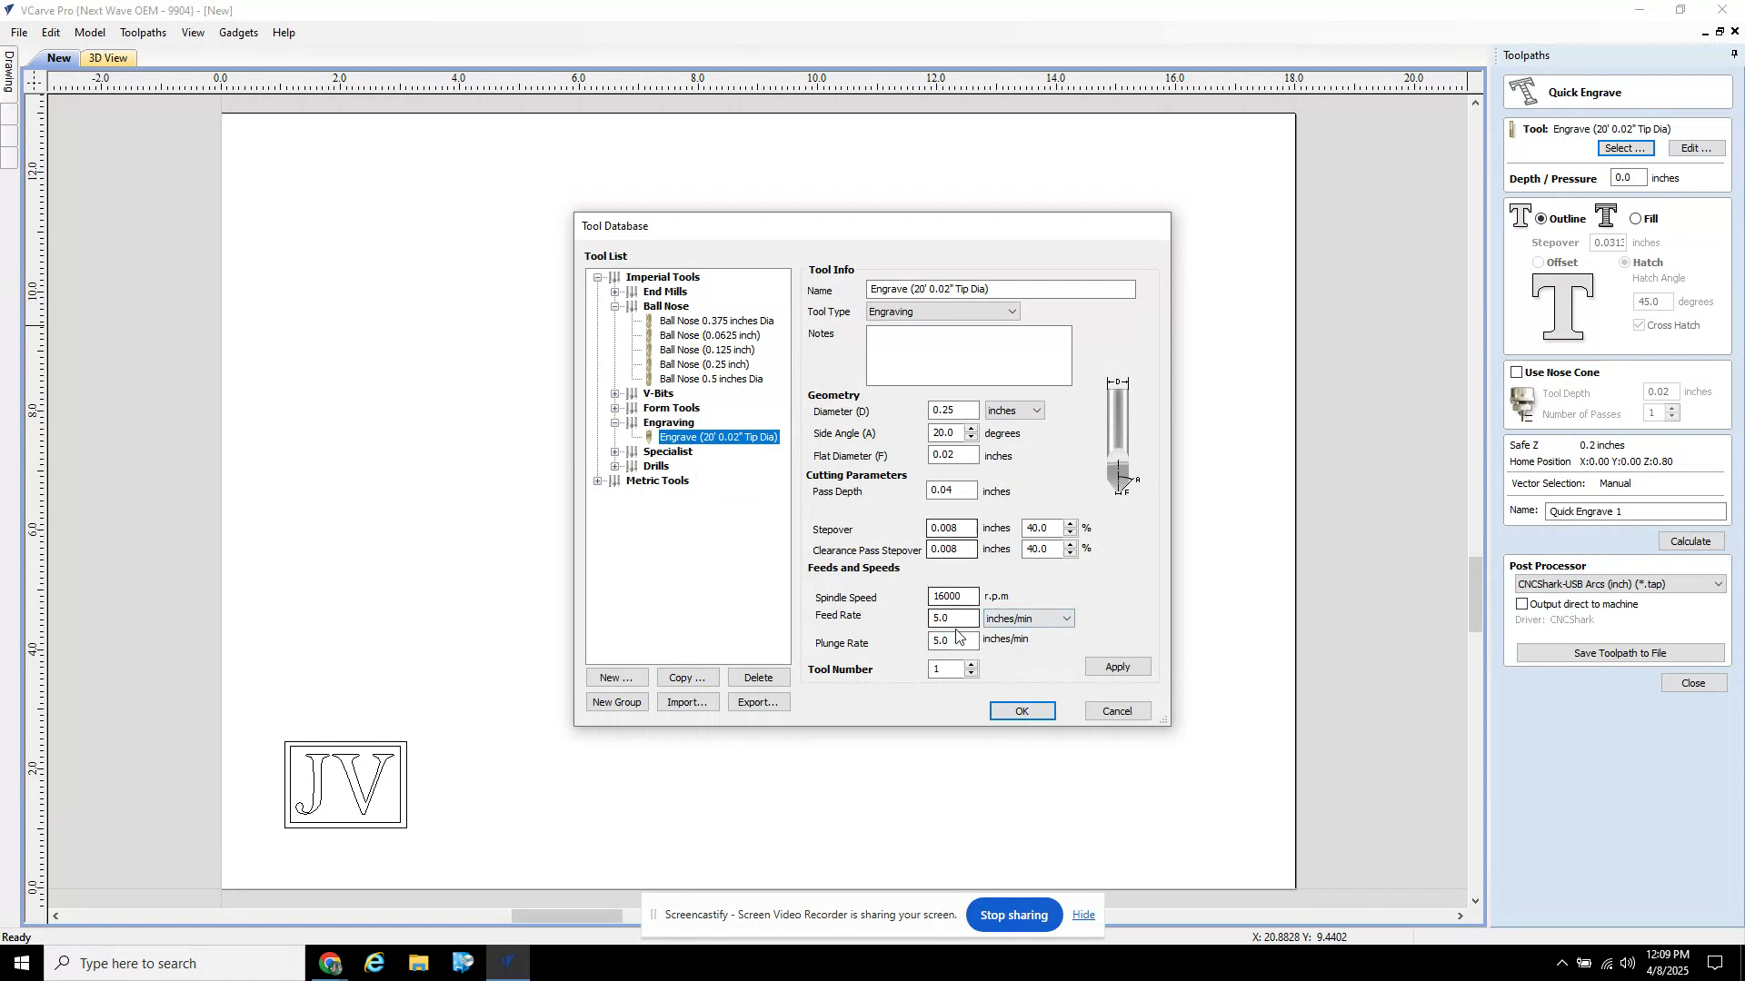
{"action": "left_click", "coordinate": [1022, 713]}
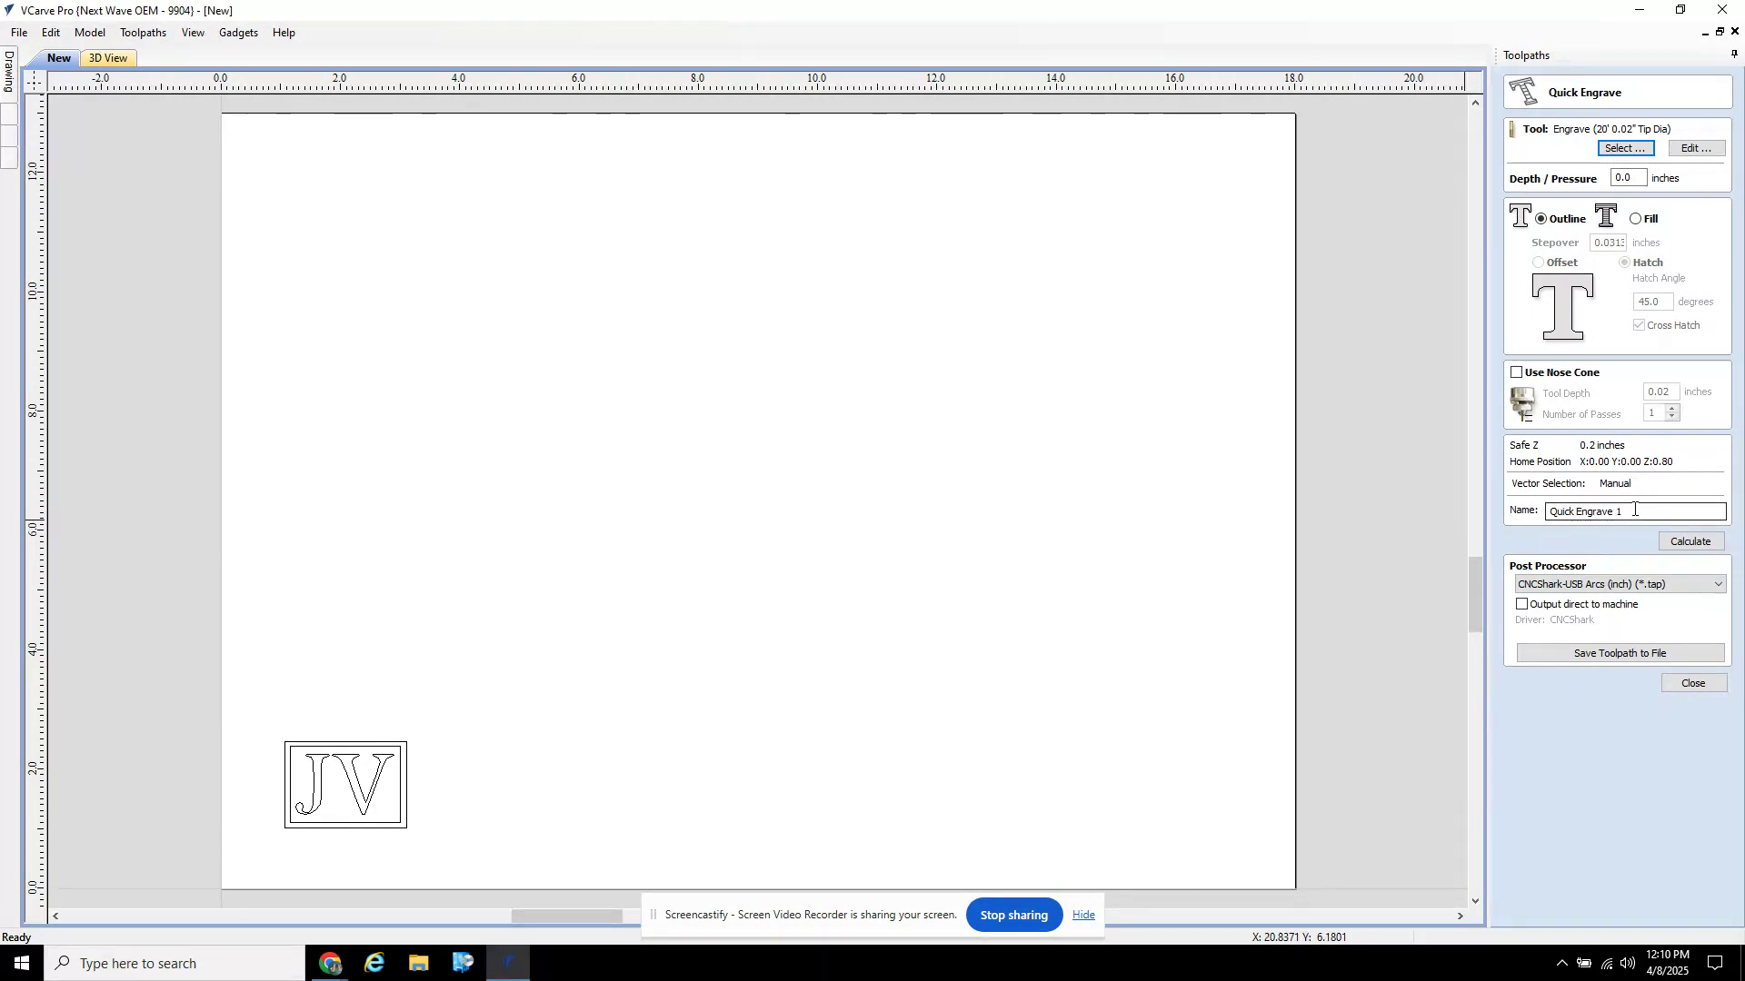
Step: Name the toolpath with the owner's surname followed by "Logo" and set the post processor to CNCShark-USB 3D Contour (inch) (*.tap)
{"action": "left_click_drag", "start_coordinate": [1633, 509], "coordinate": [1513, 515]}
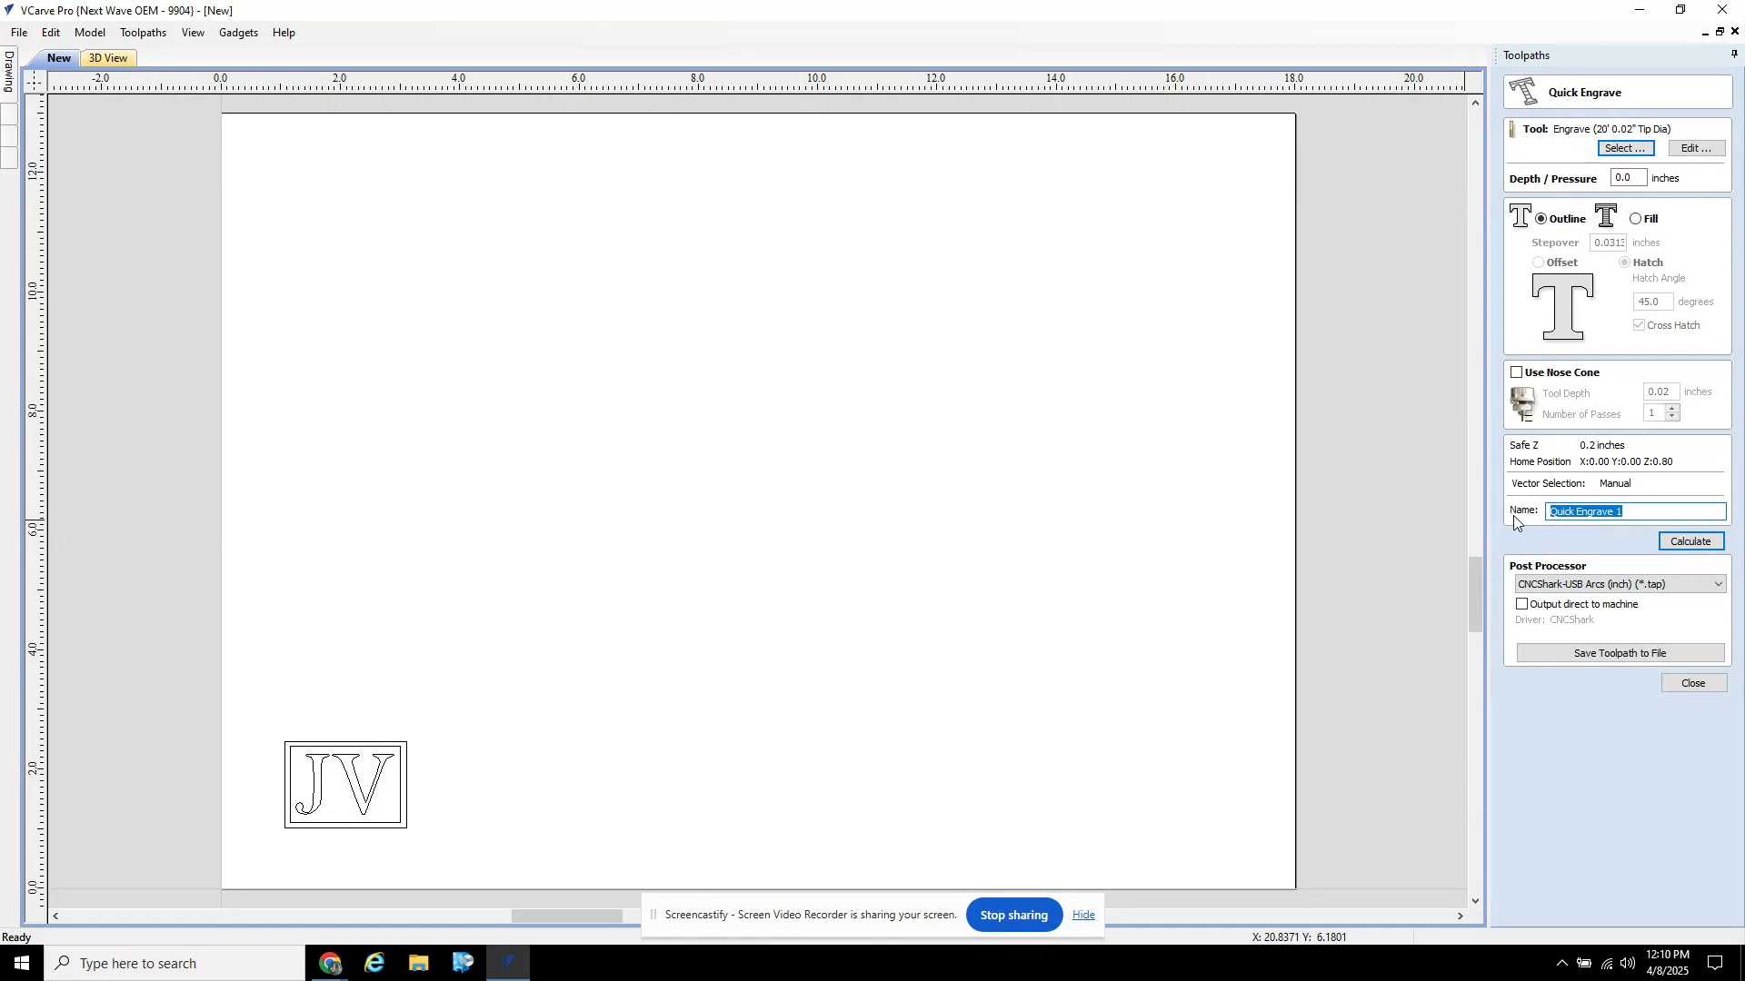
{"action": "type", "text": "Van Horne Logo"}
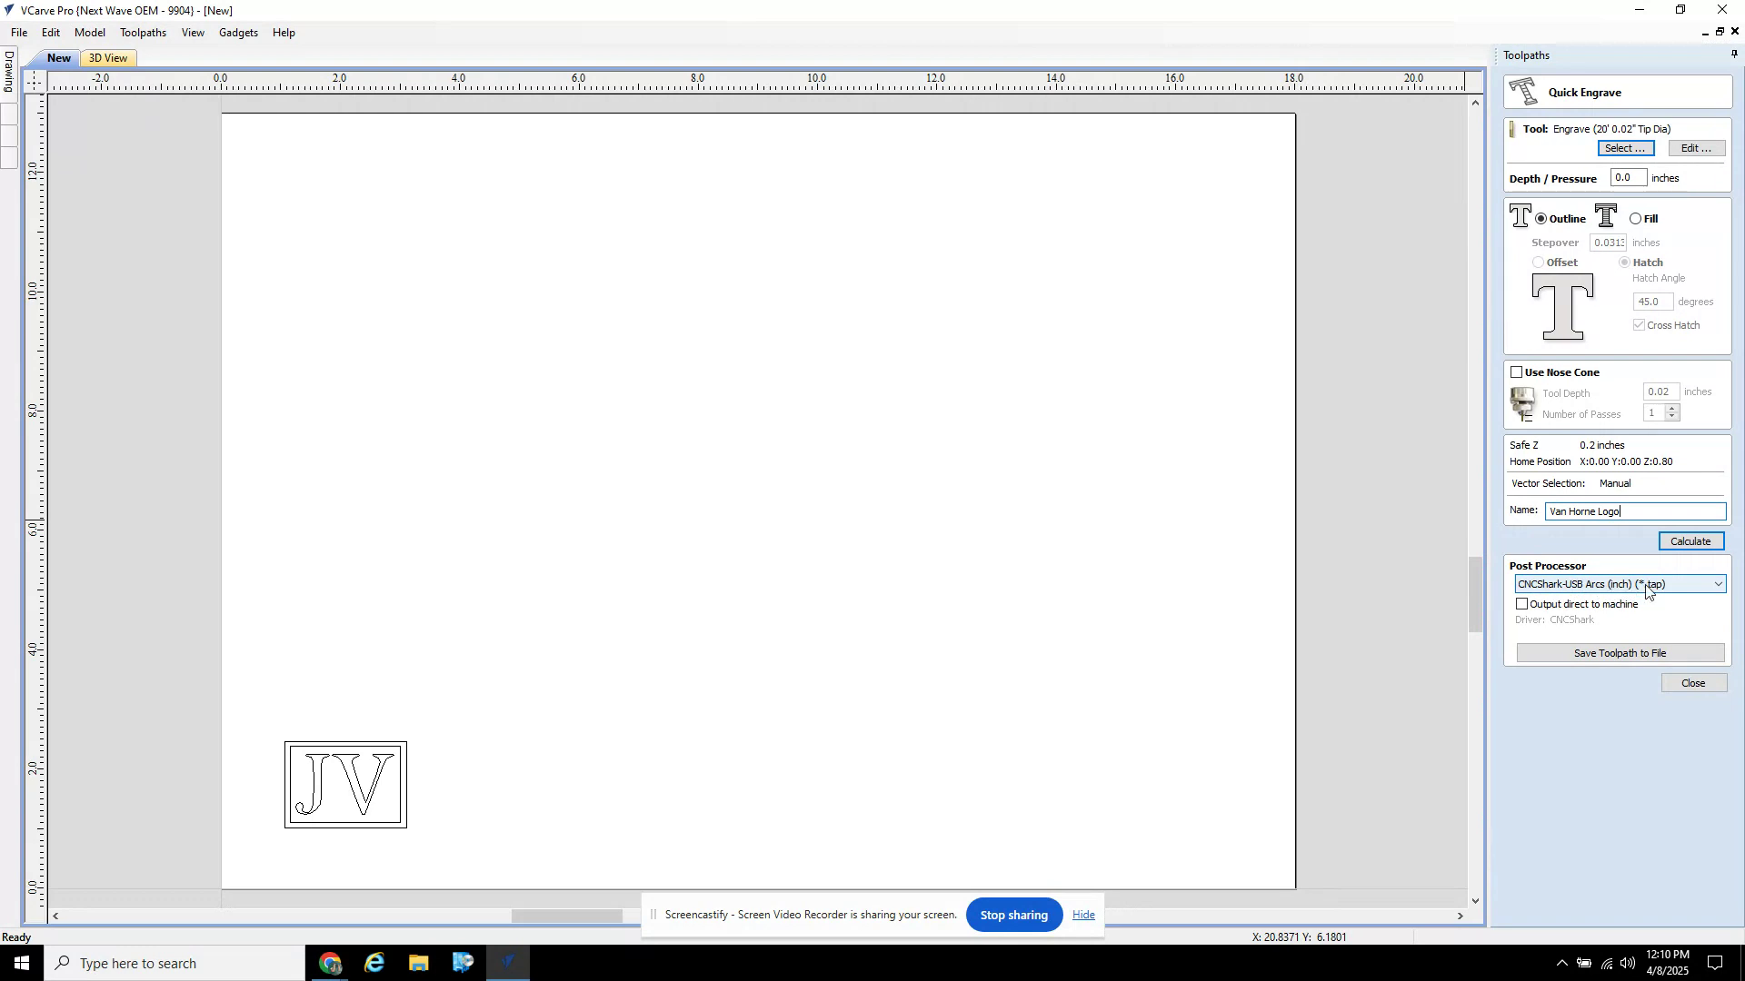
{"action": "left_click", "coordinate": [1584, 586]}
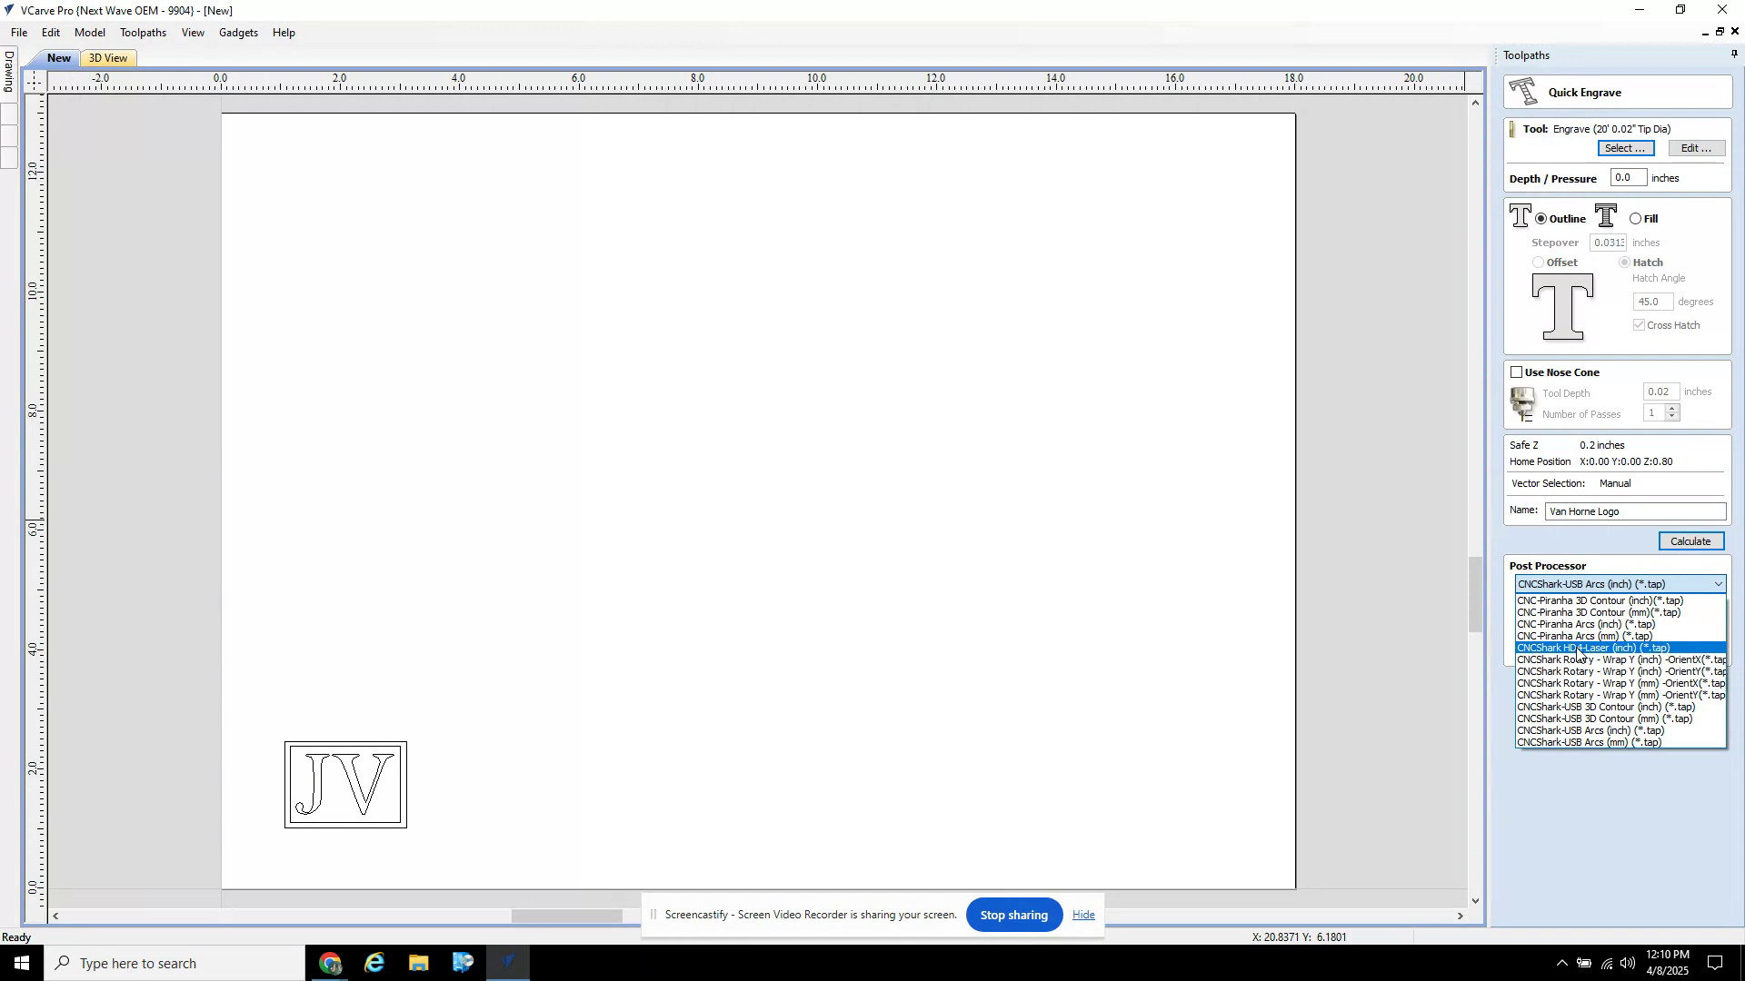
{"action": "left_click", "coordinate": [1579, 602]}
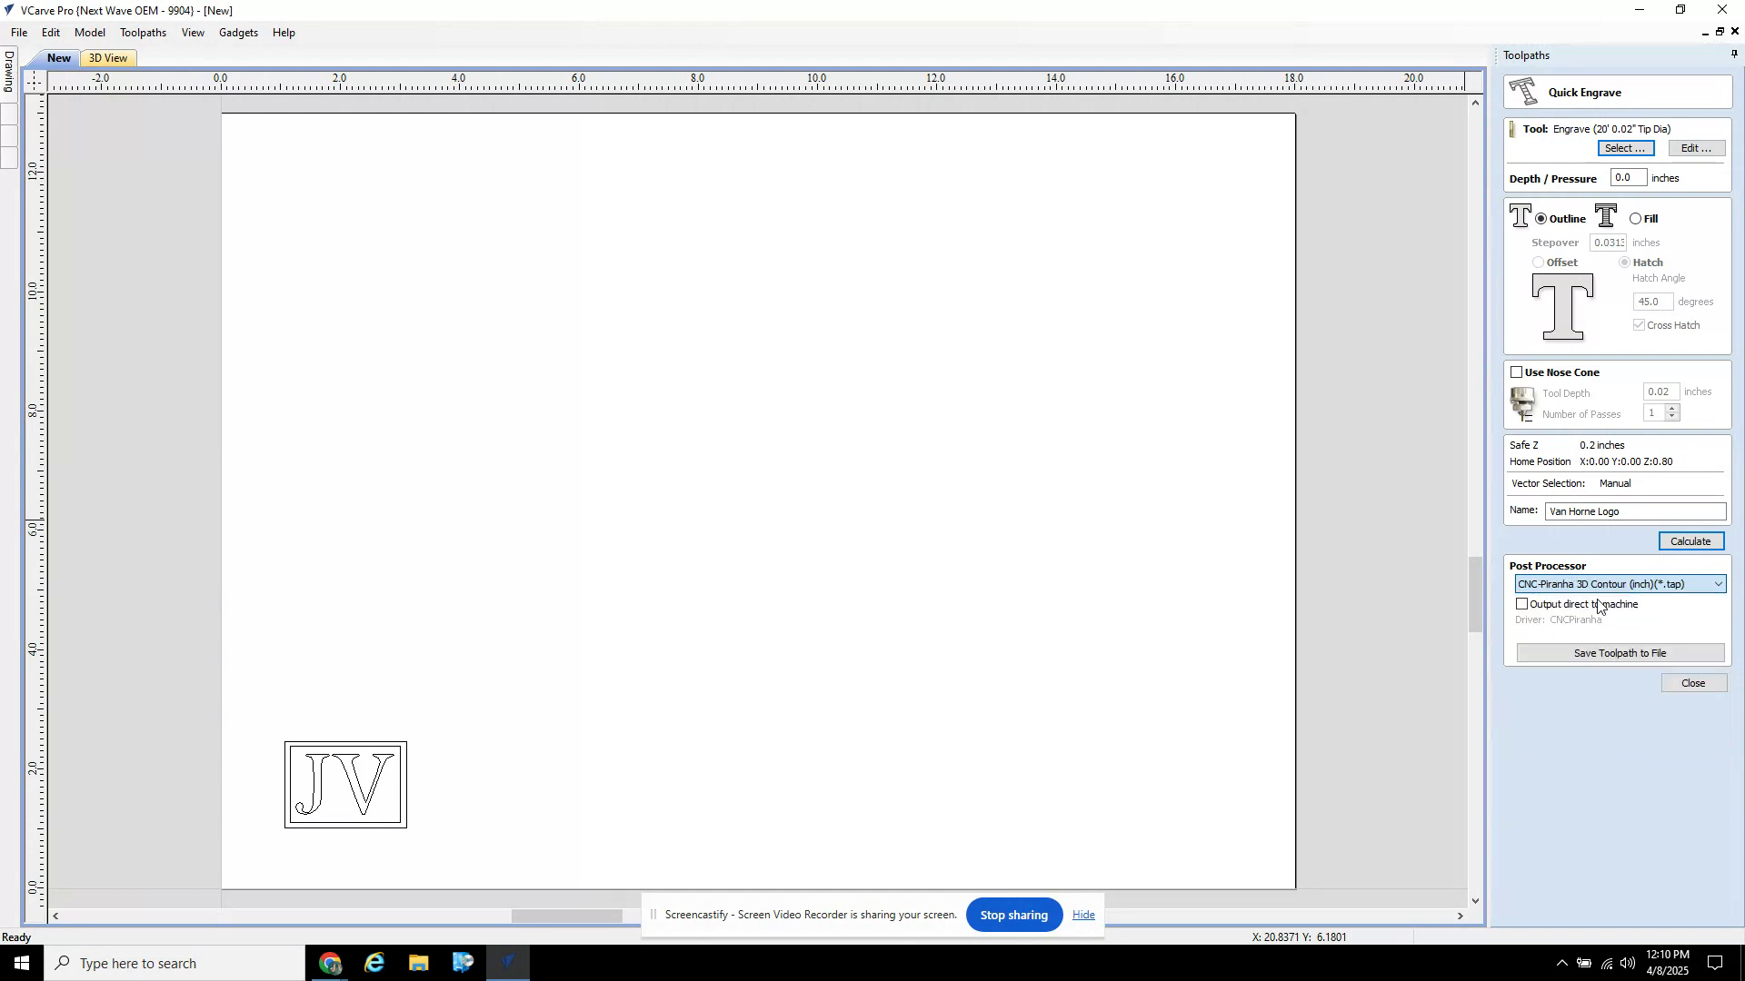
{"action": "left_click", "coordinate": [1550, 588]}
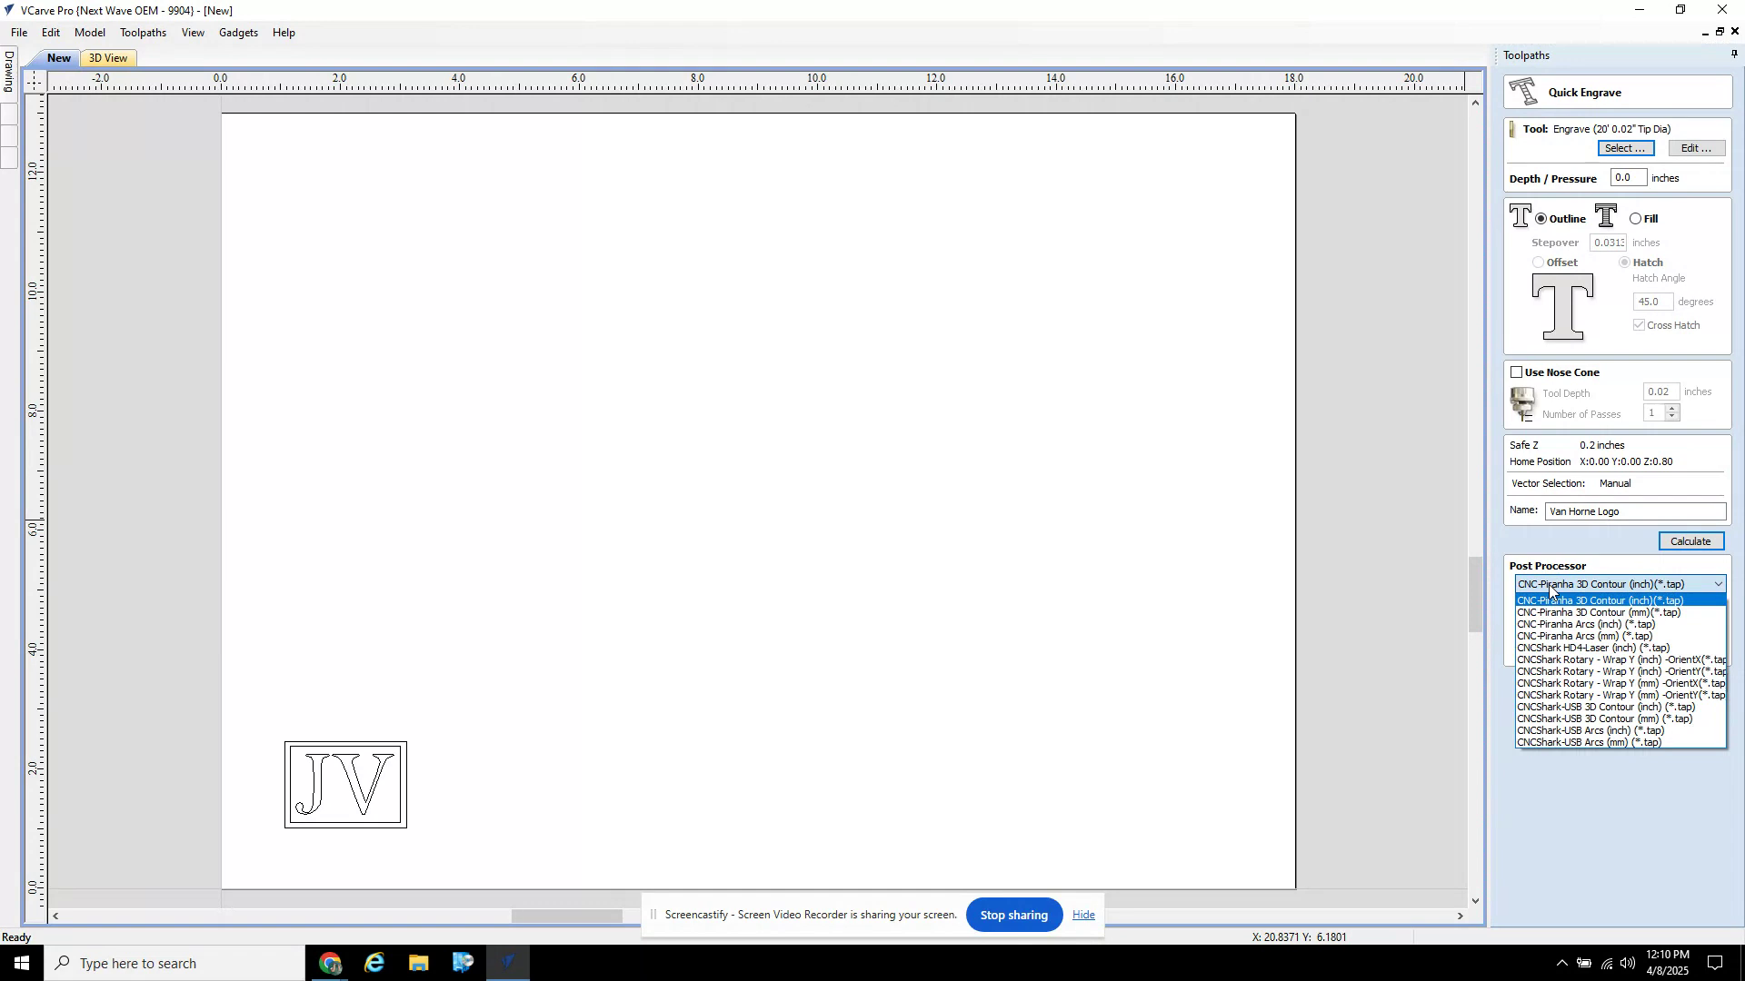
{"action": "left_click", "coordinate": [1555, 707]}
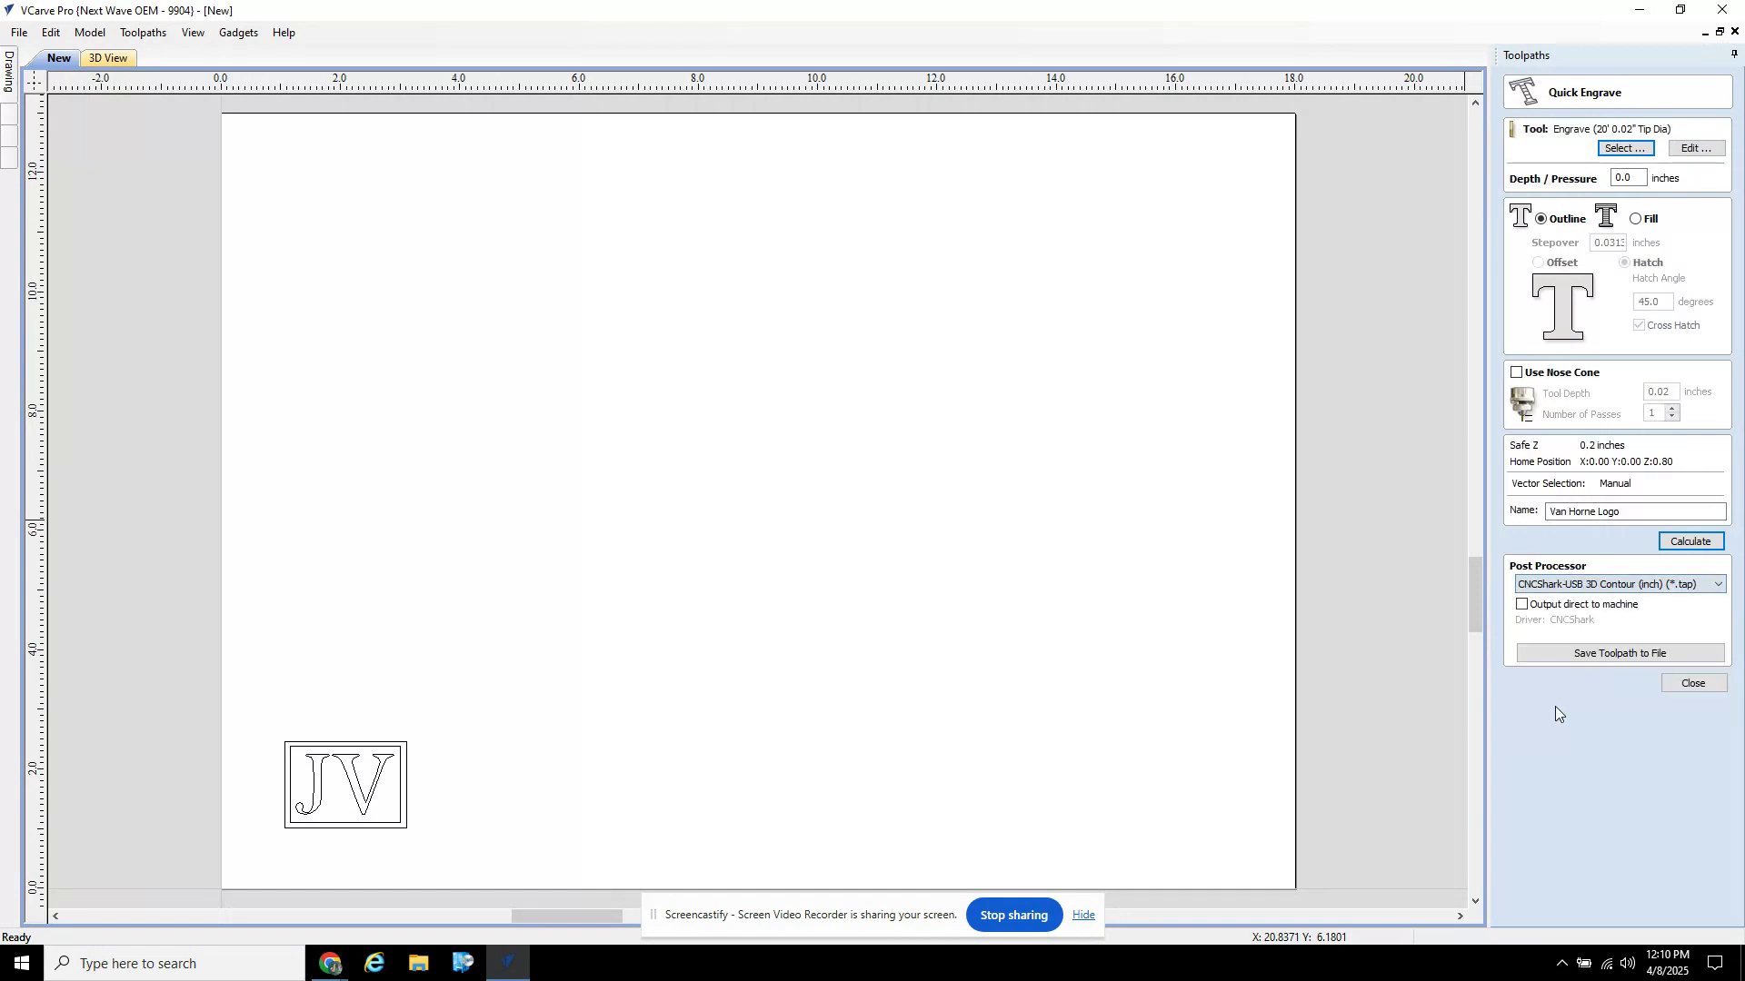
Step: Set the post processor to CNC-Piranha 3D Contour (inch)(*.tap) and calculate the Quick Engrave toolpath for the whole framed JV design
{"action": "left_click", "coordinate": [1611, 596]}
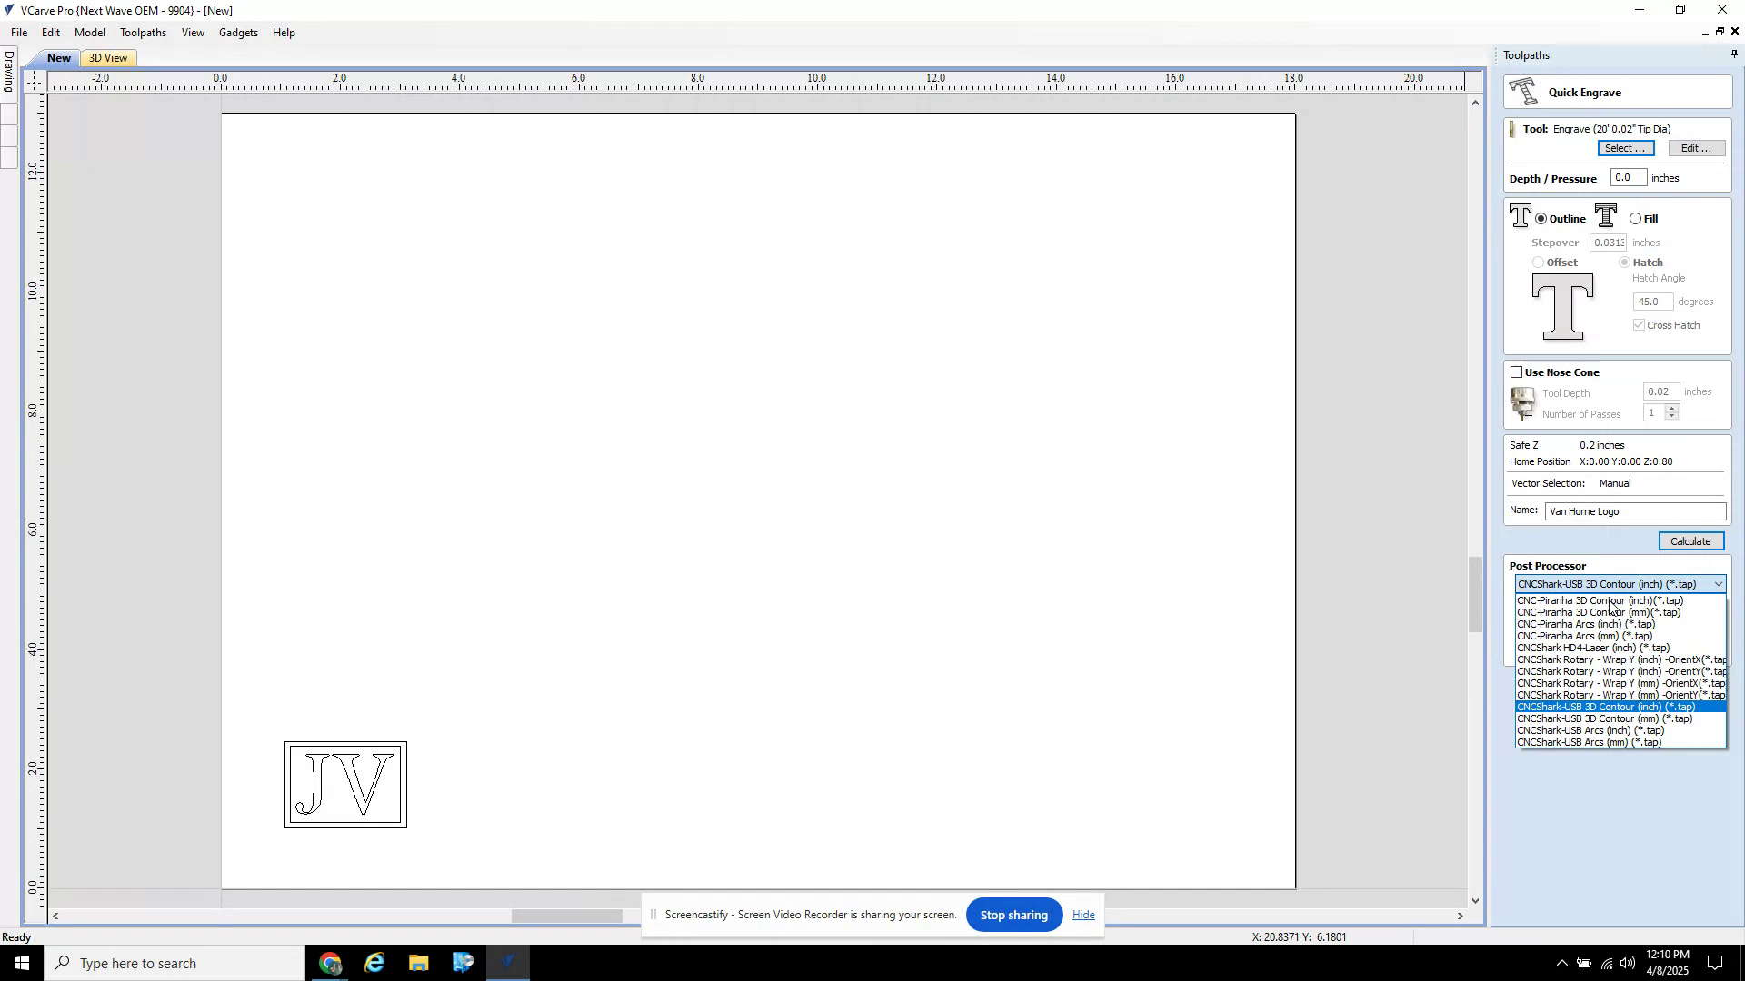
{"action": "left_click", "coordinate": [1555, 601]}
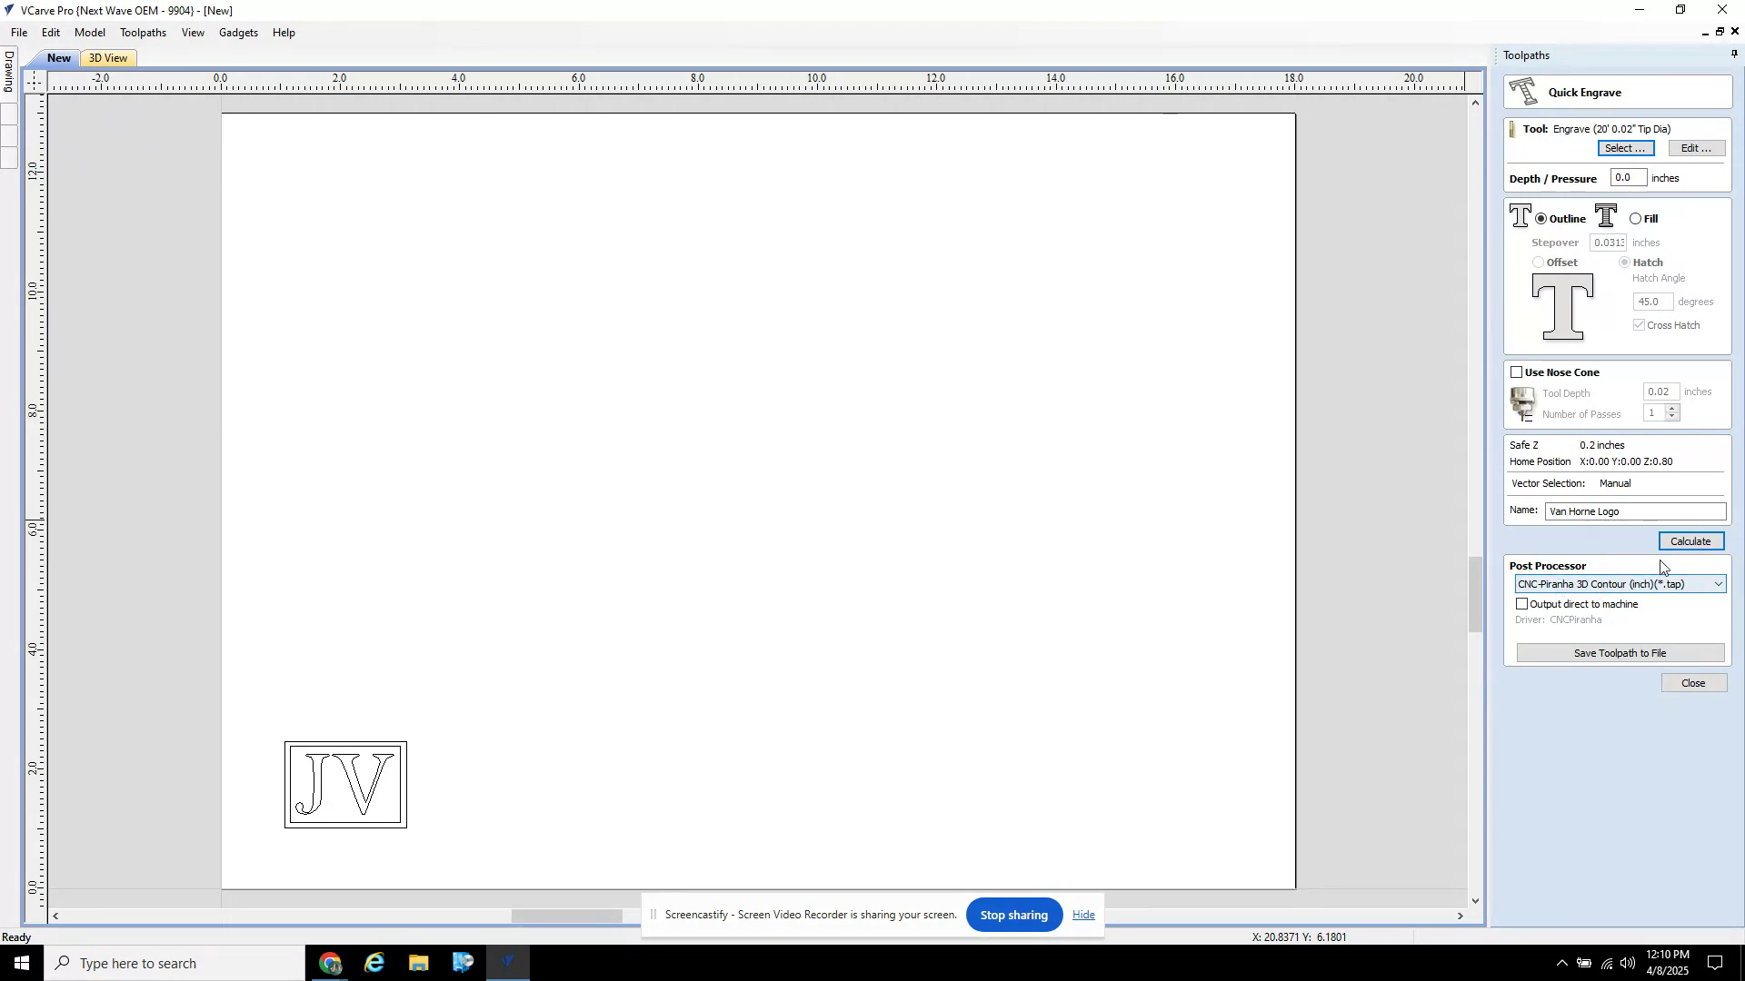
{"action": "left_click", "coordinate": [1685, 543]}
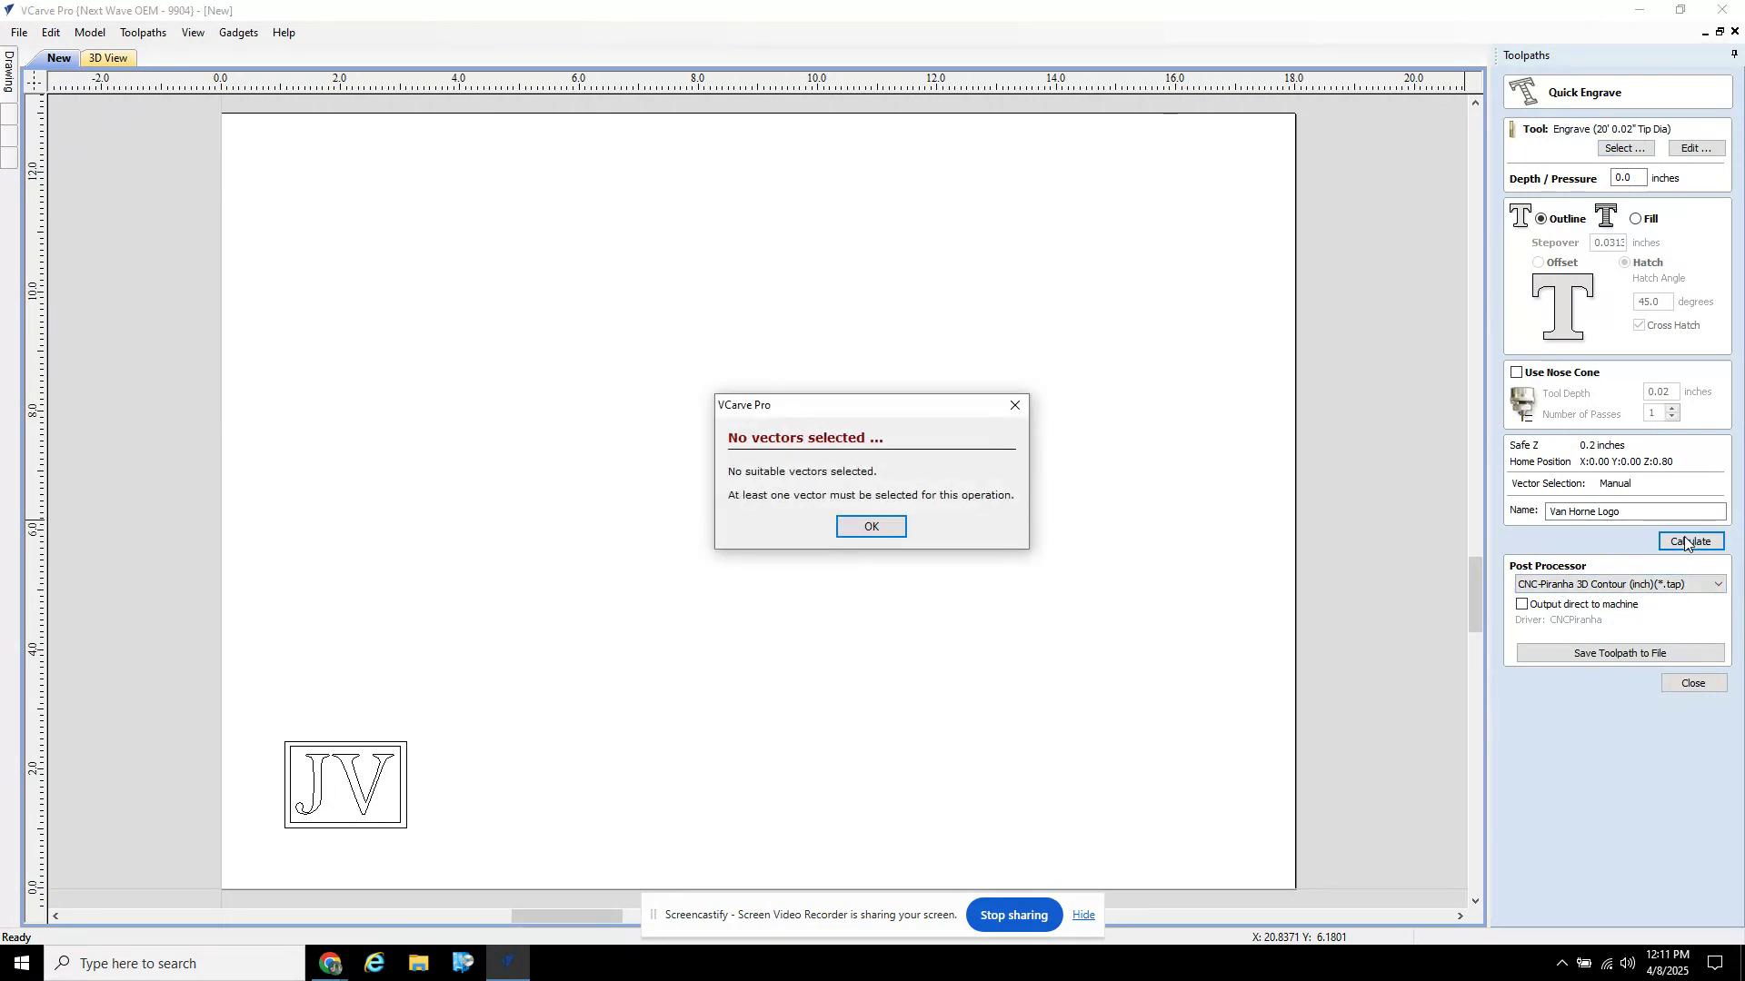
{"action": "left_click", "coordinate": [870, 527]}
{"action": "left_click_drag", "start_coordinate": [257, 709], "coordinate": [450, 863]}
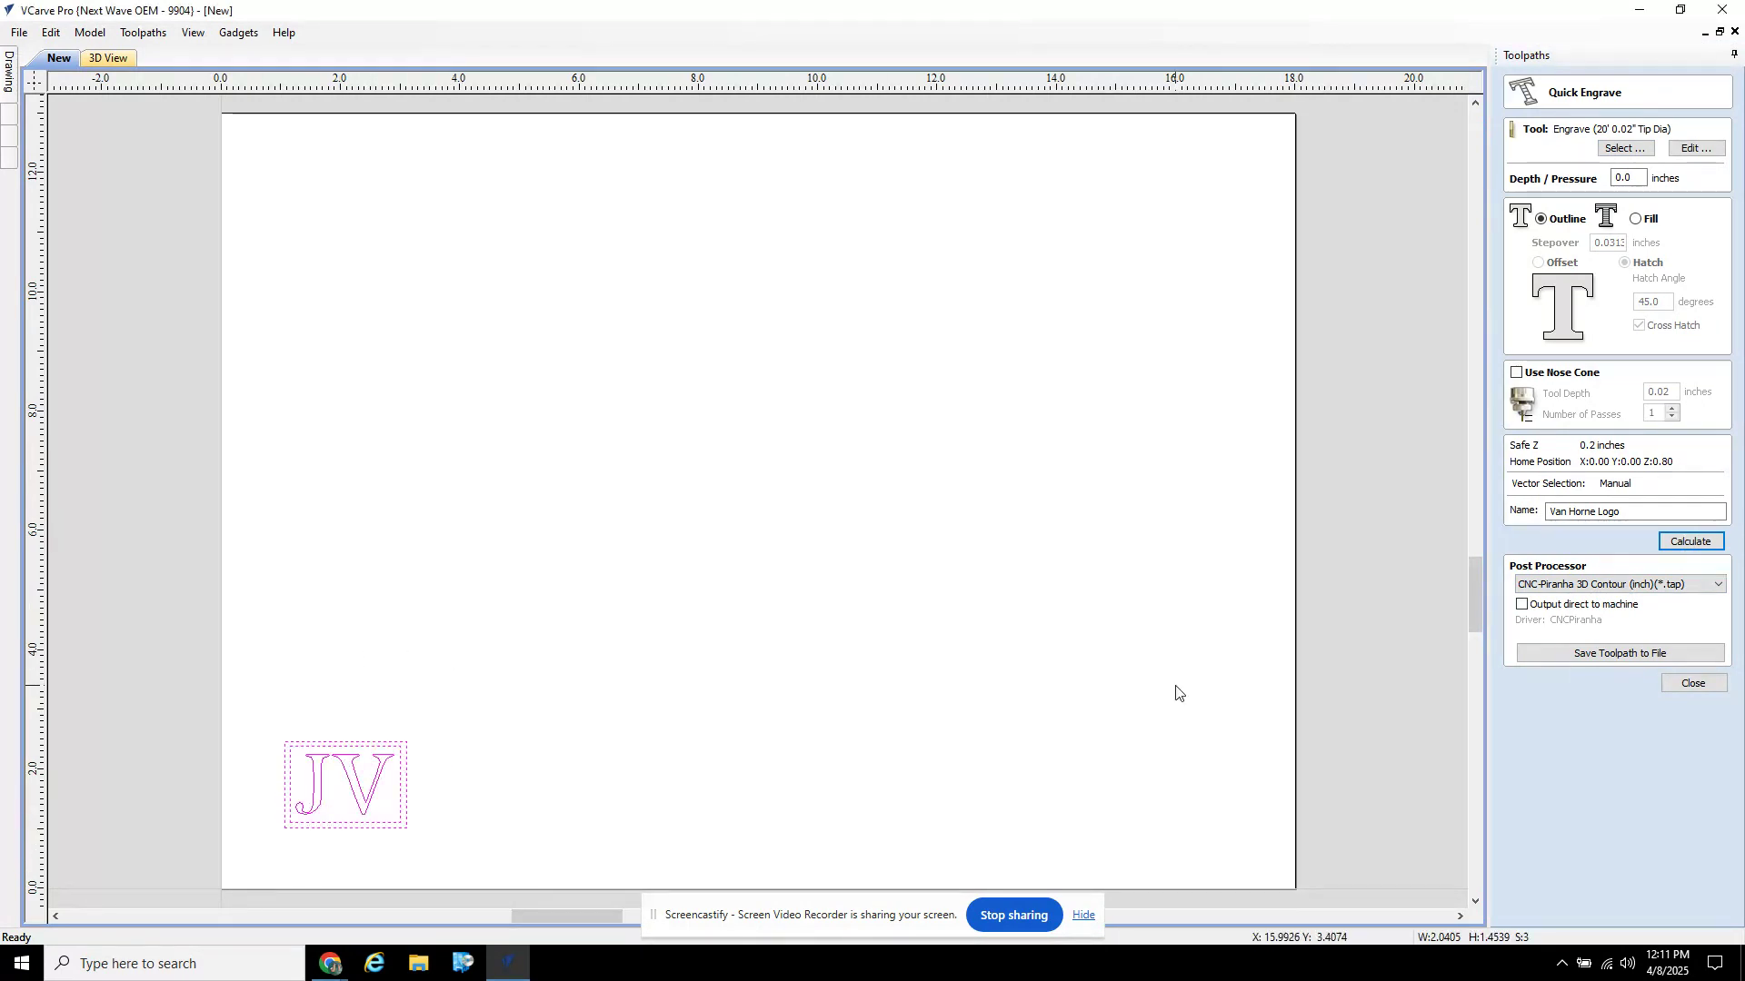
{"action": "left_click", "coordinate": [1689, 543]}
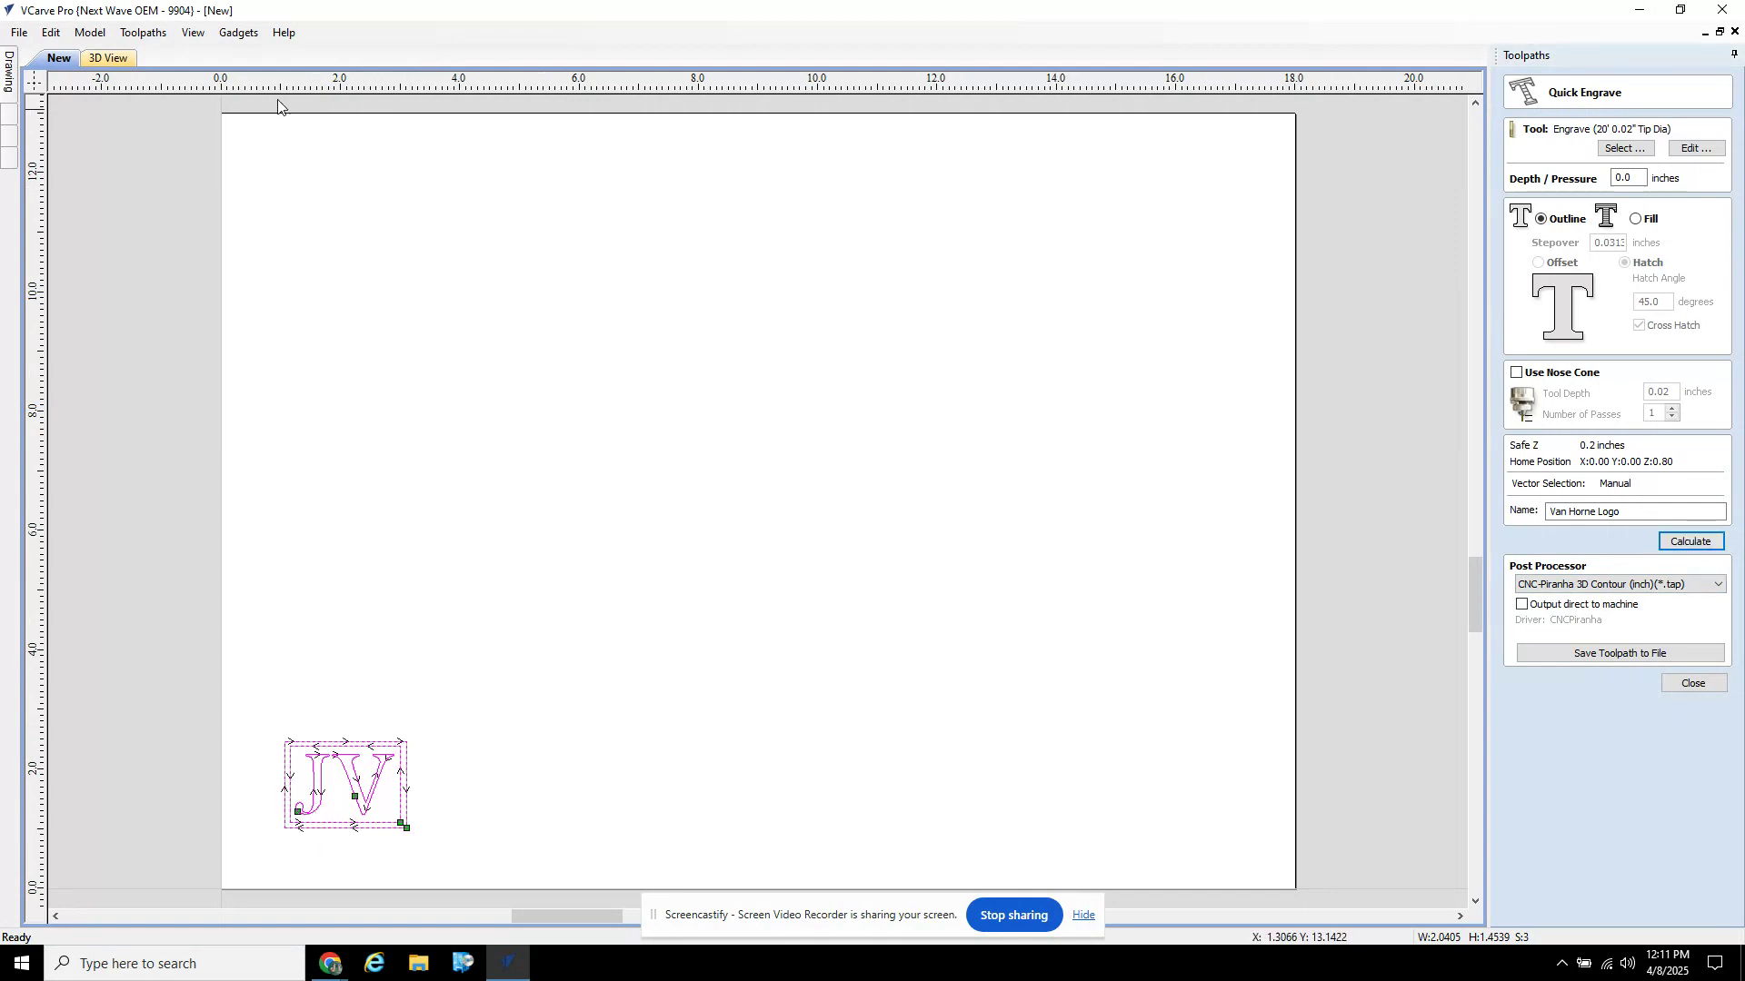
Step: Examine the calculated JV toolpath on the material in the 3D view from an isometric angle, and return to the 2D drawing
{"action": "left_click", "coordinate": [110, 58]}
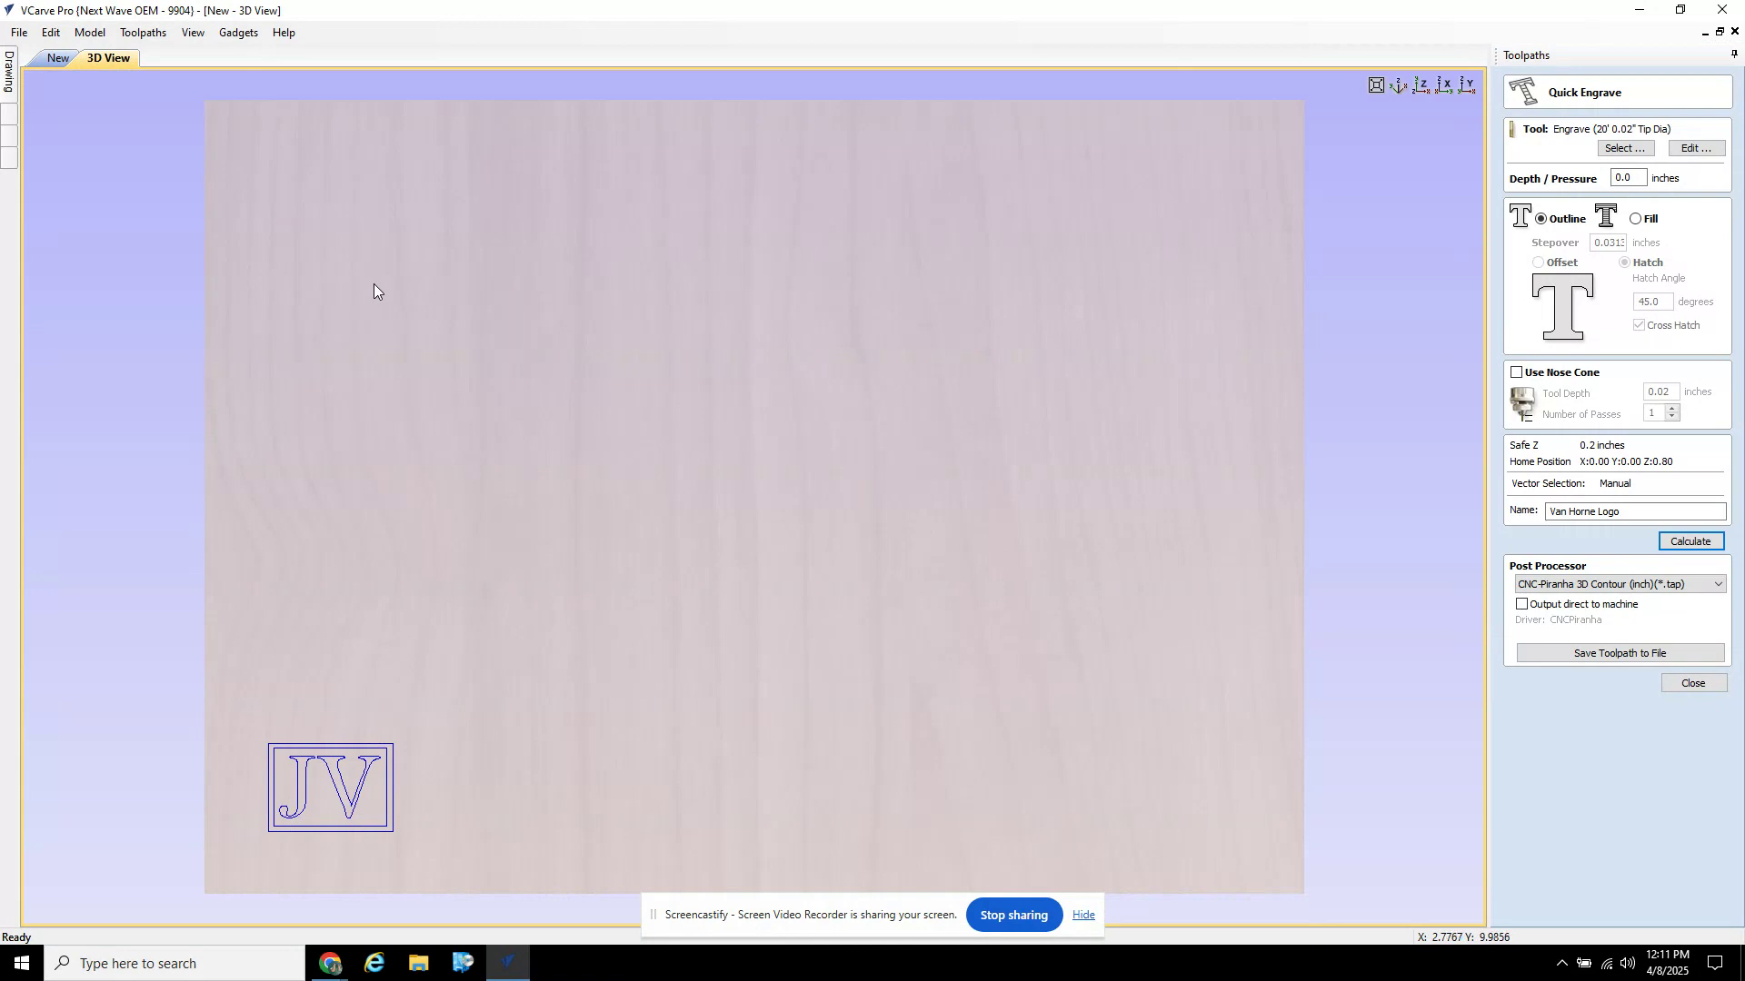
{"action": "left_click", "coordinate": [1398, 84]}
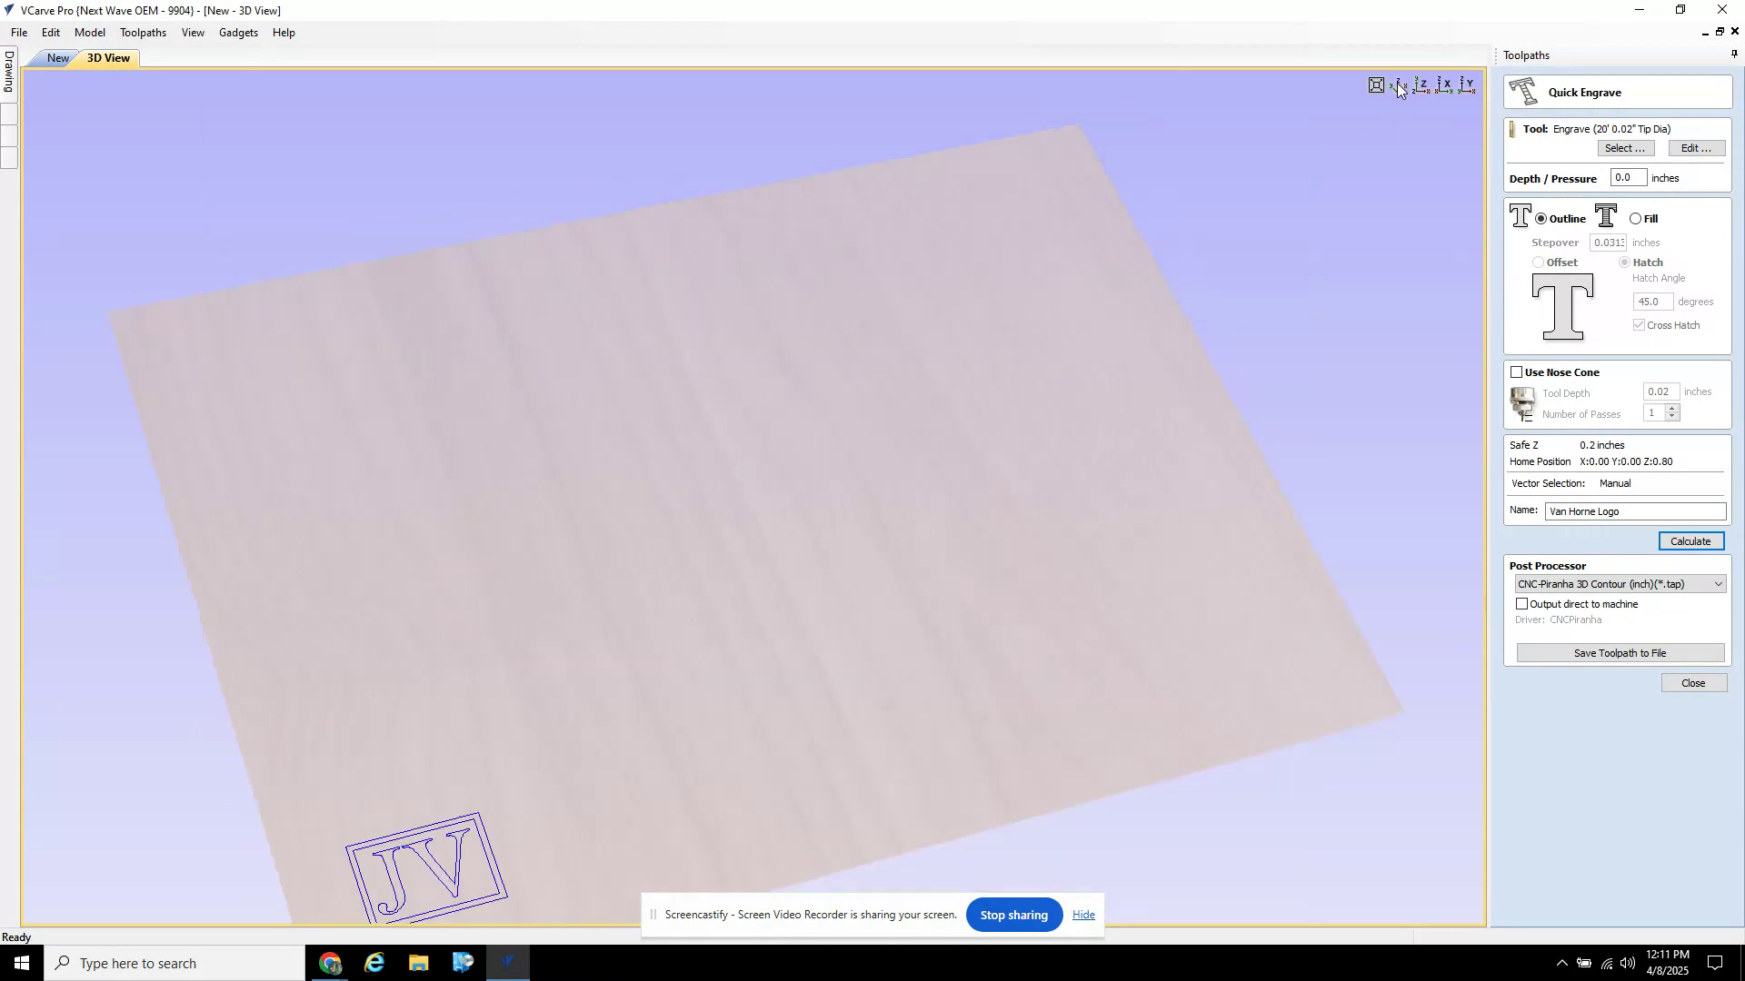
{"action": "middle_click_drag", "start_coordinate": [918, 696], "coordinate": [968, 609]}
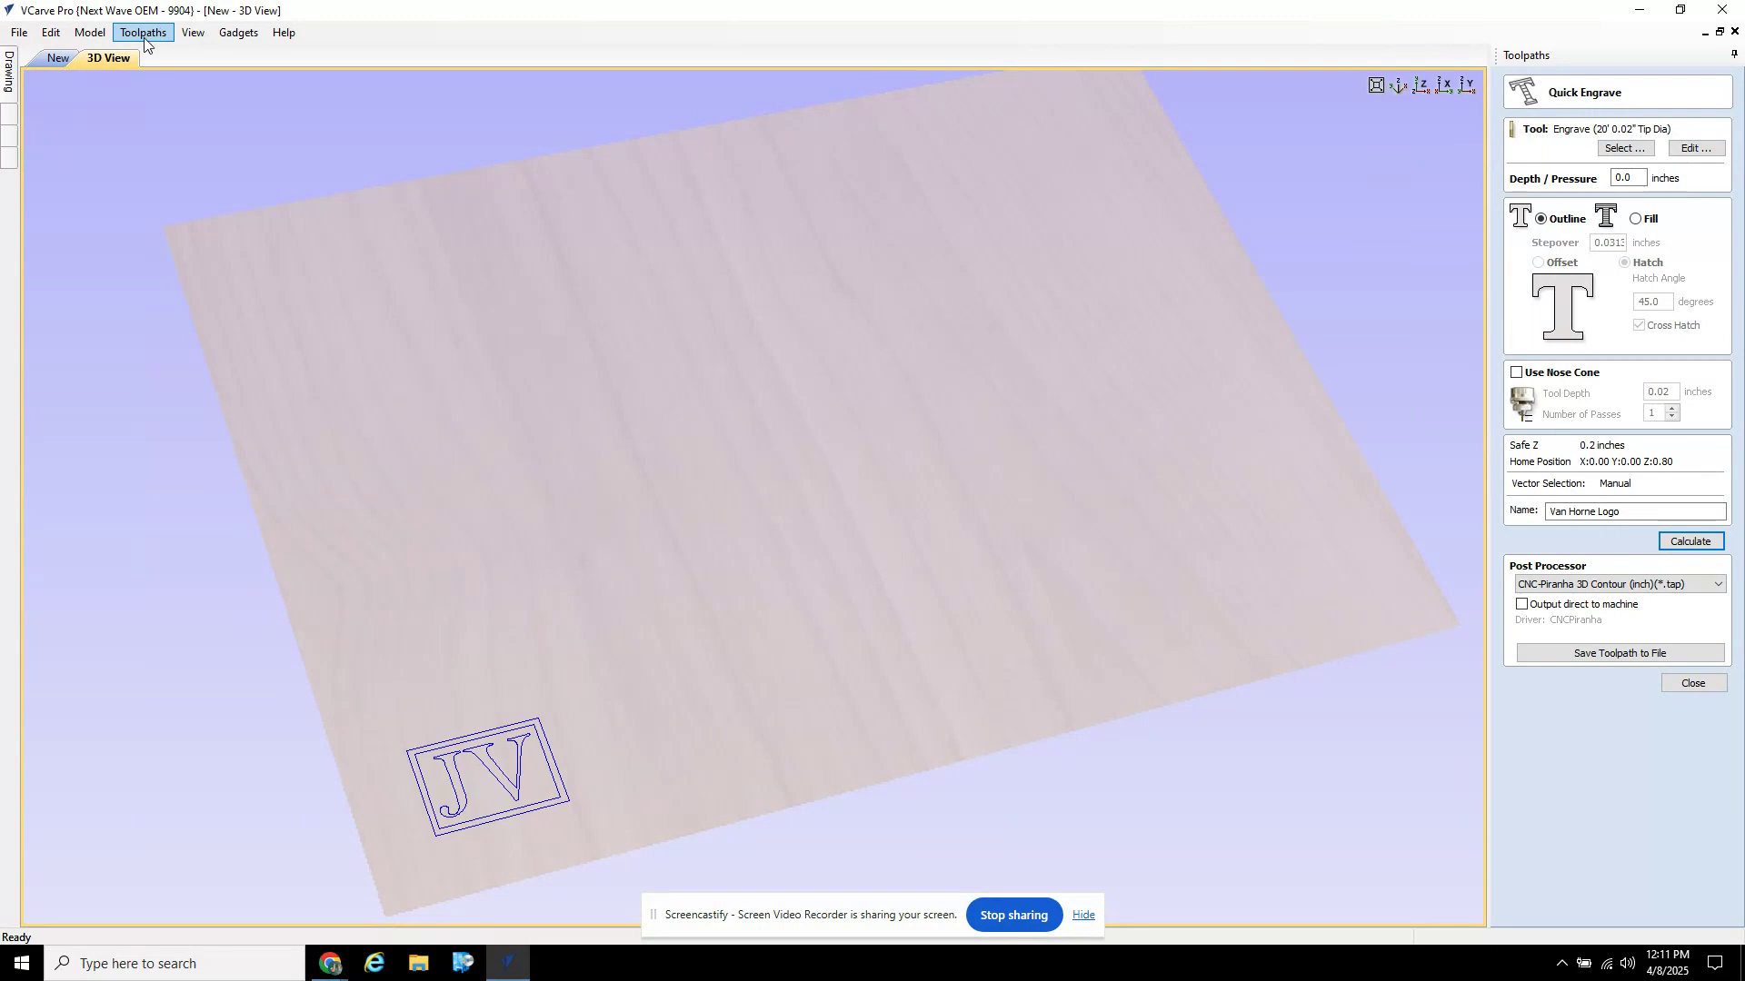
{"action": "left_click", "coordinate": [56, 58]}
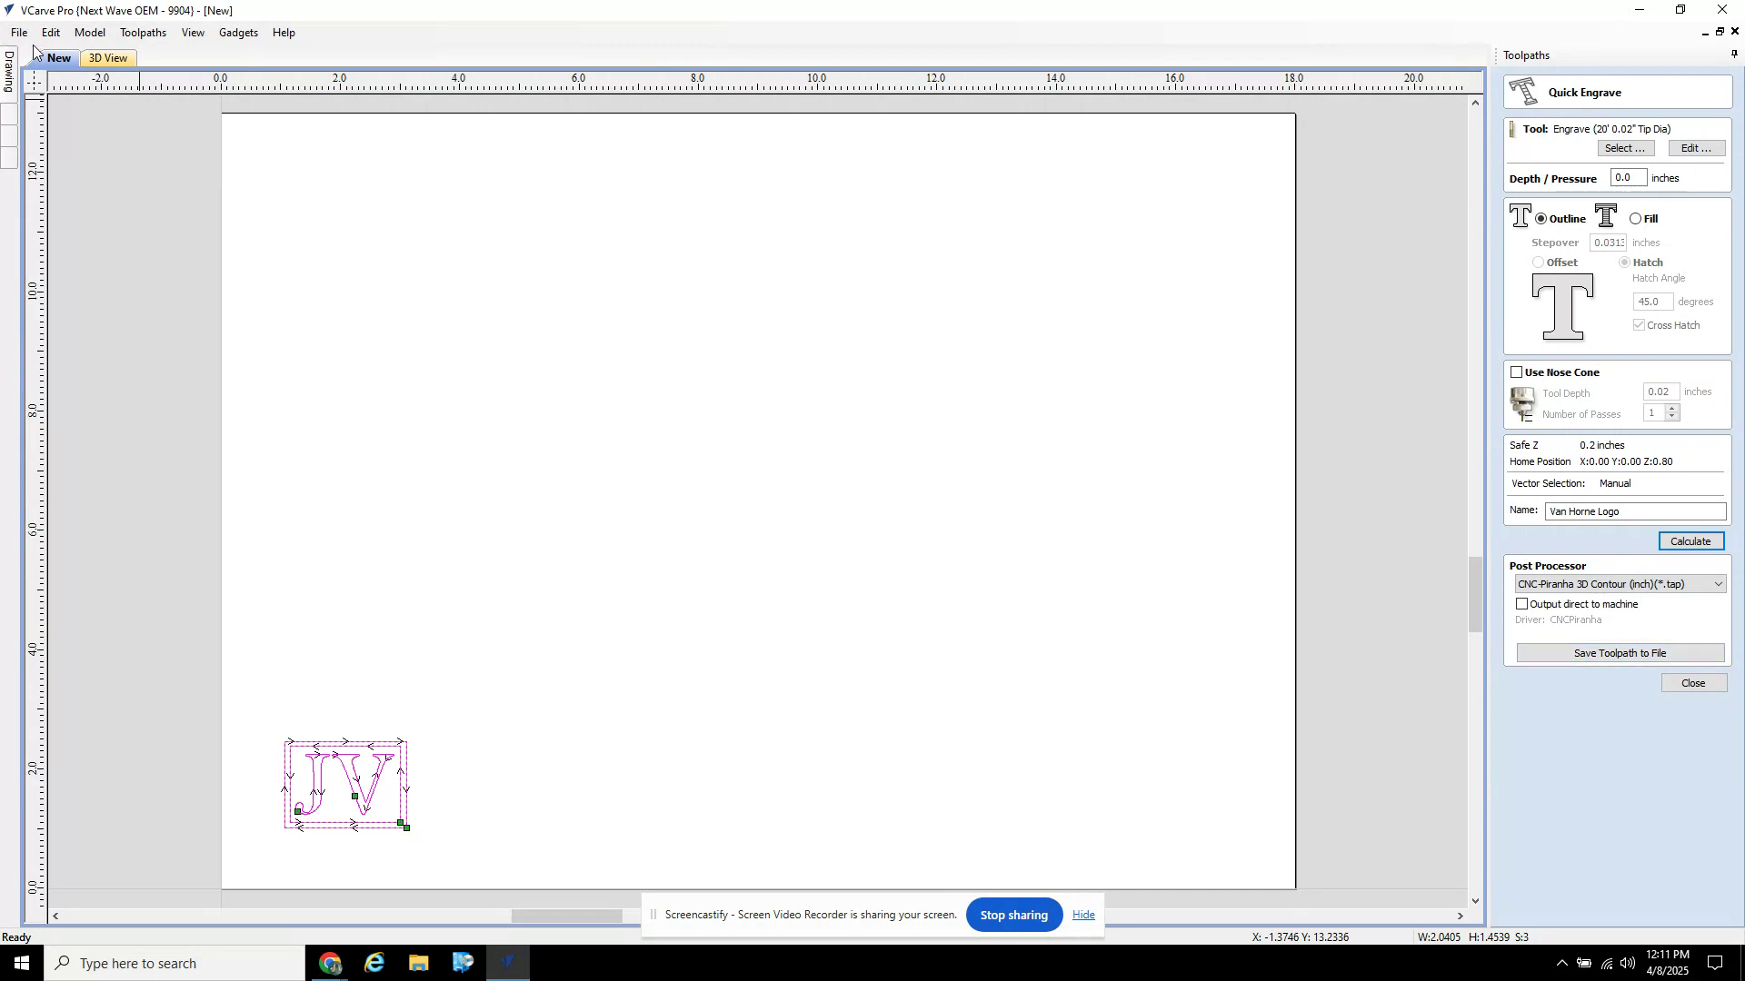
Step: Save the toolpath to the H: network drive as a CNC-Piranha 3D Contour (inch)(*.tap) file, keeping the suggested file name
{"action": "left_click", "coordinate": [1567, 654]}
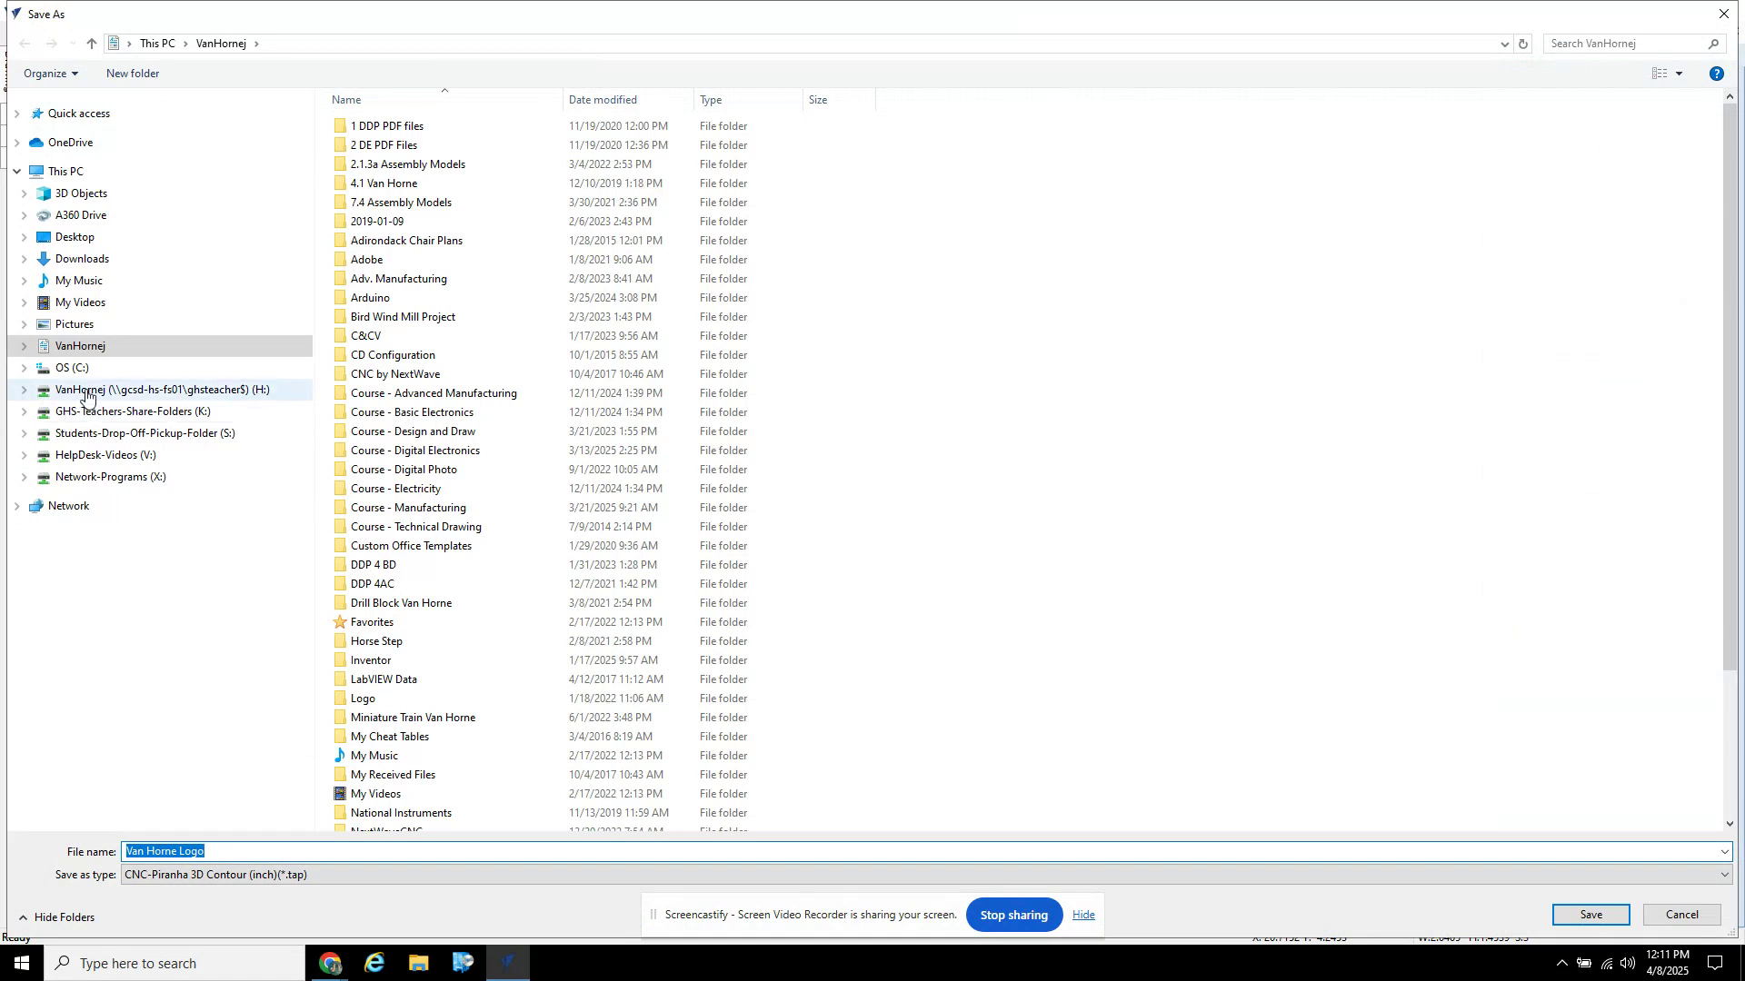
{"action": "left_click", "coordinate": [86, 394]}
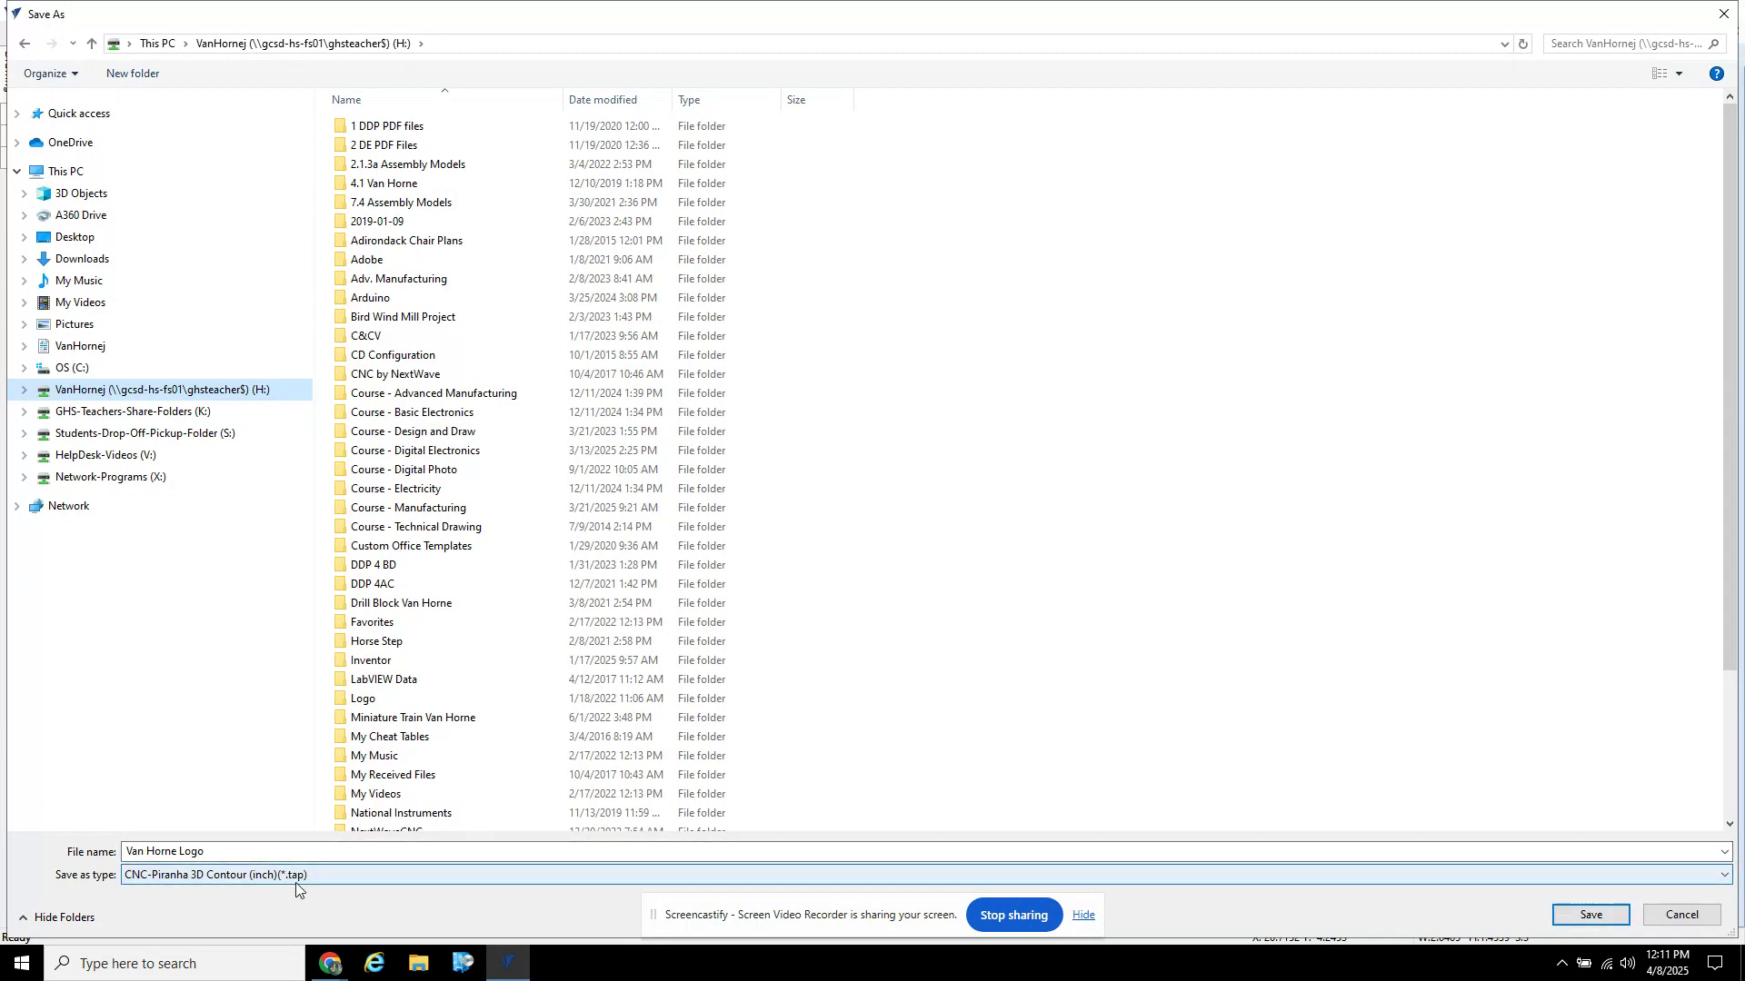
{"action": "left_click", "coordinate": [1588, 916]}
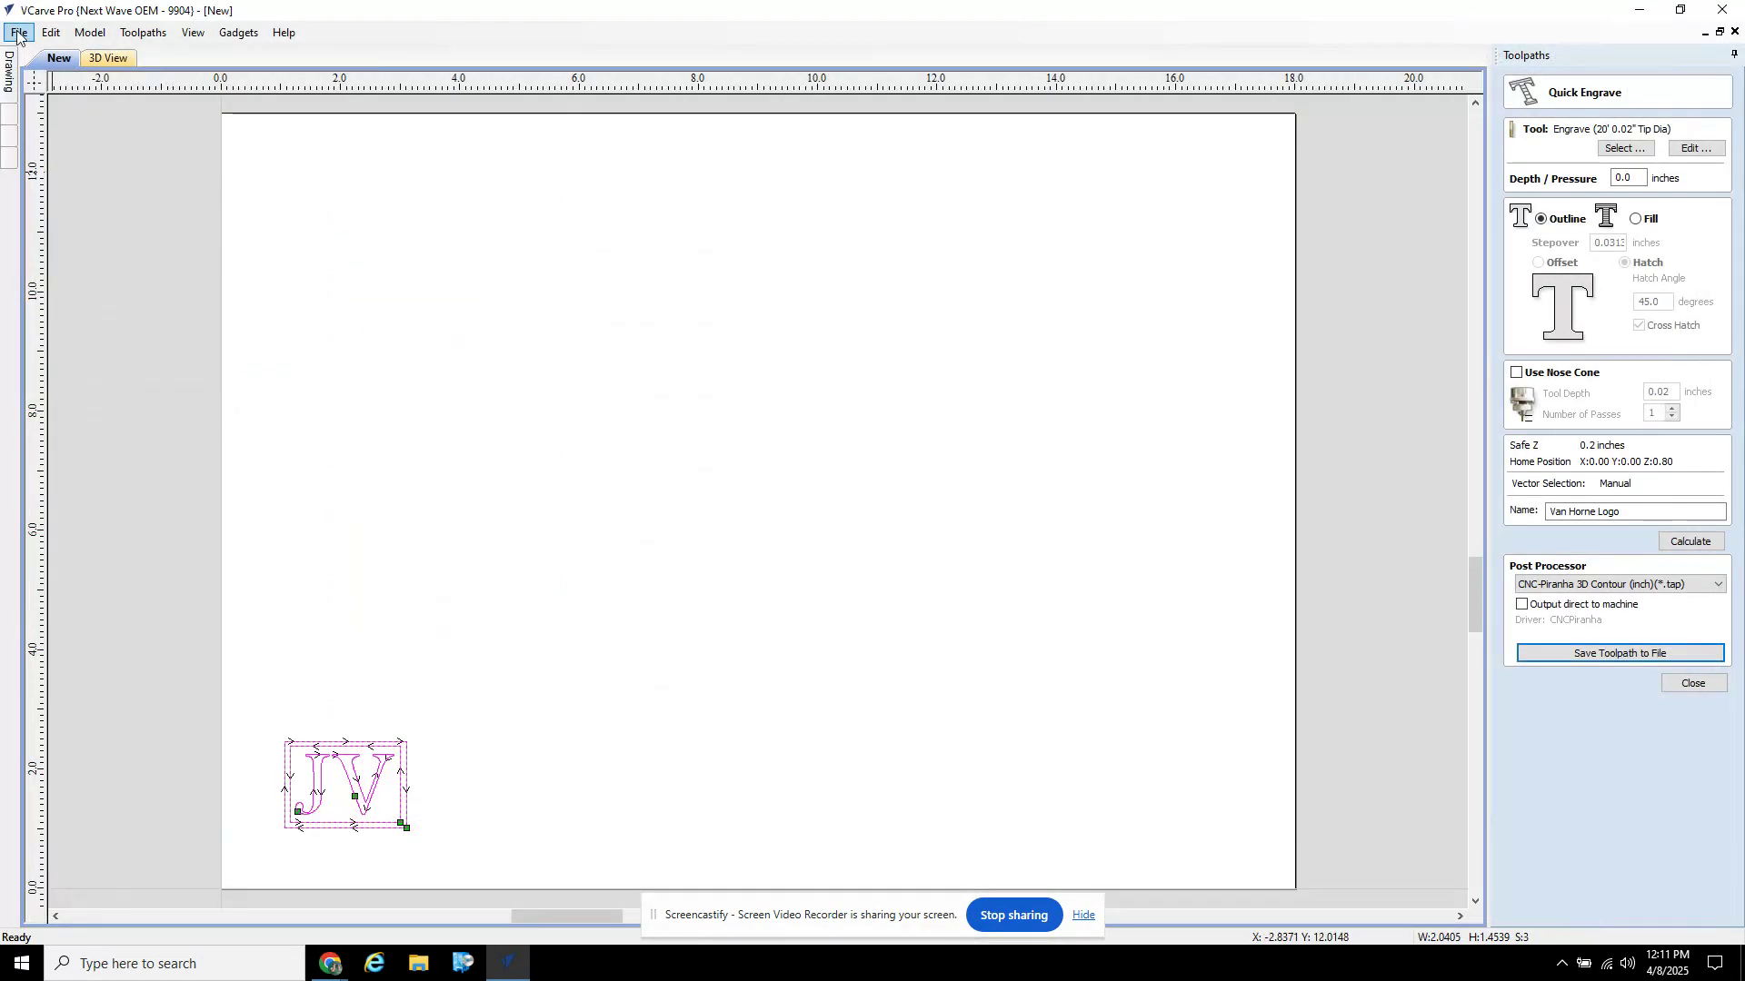
Step: Save the project as a VCarve file (*.crv) on the H: network drive, named with the owner's surname followed by "Logo"
{"action": "left_click", "coordinate": [18, 35]}
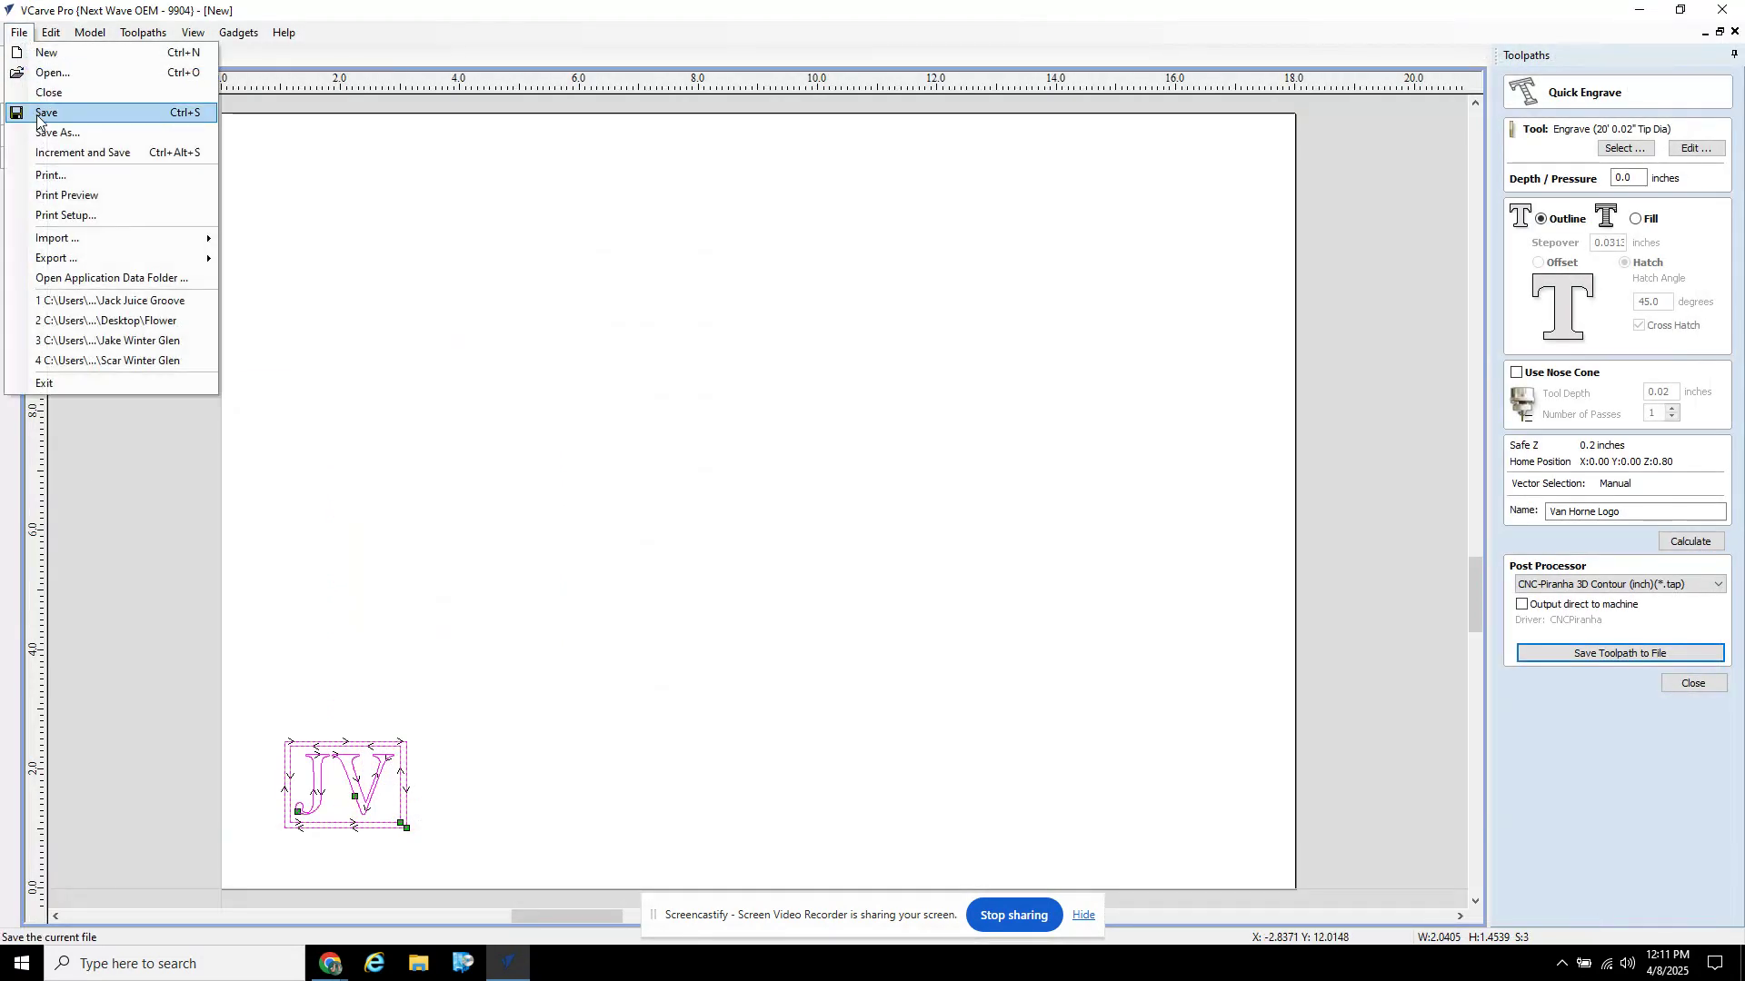
{"action": "left_click", "coordinate": [41, 113]}
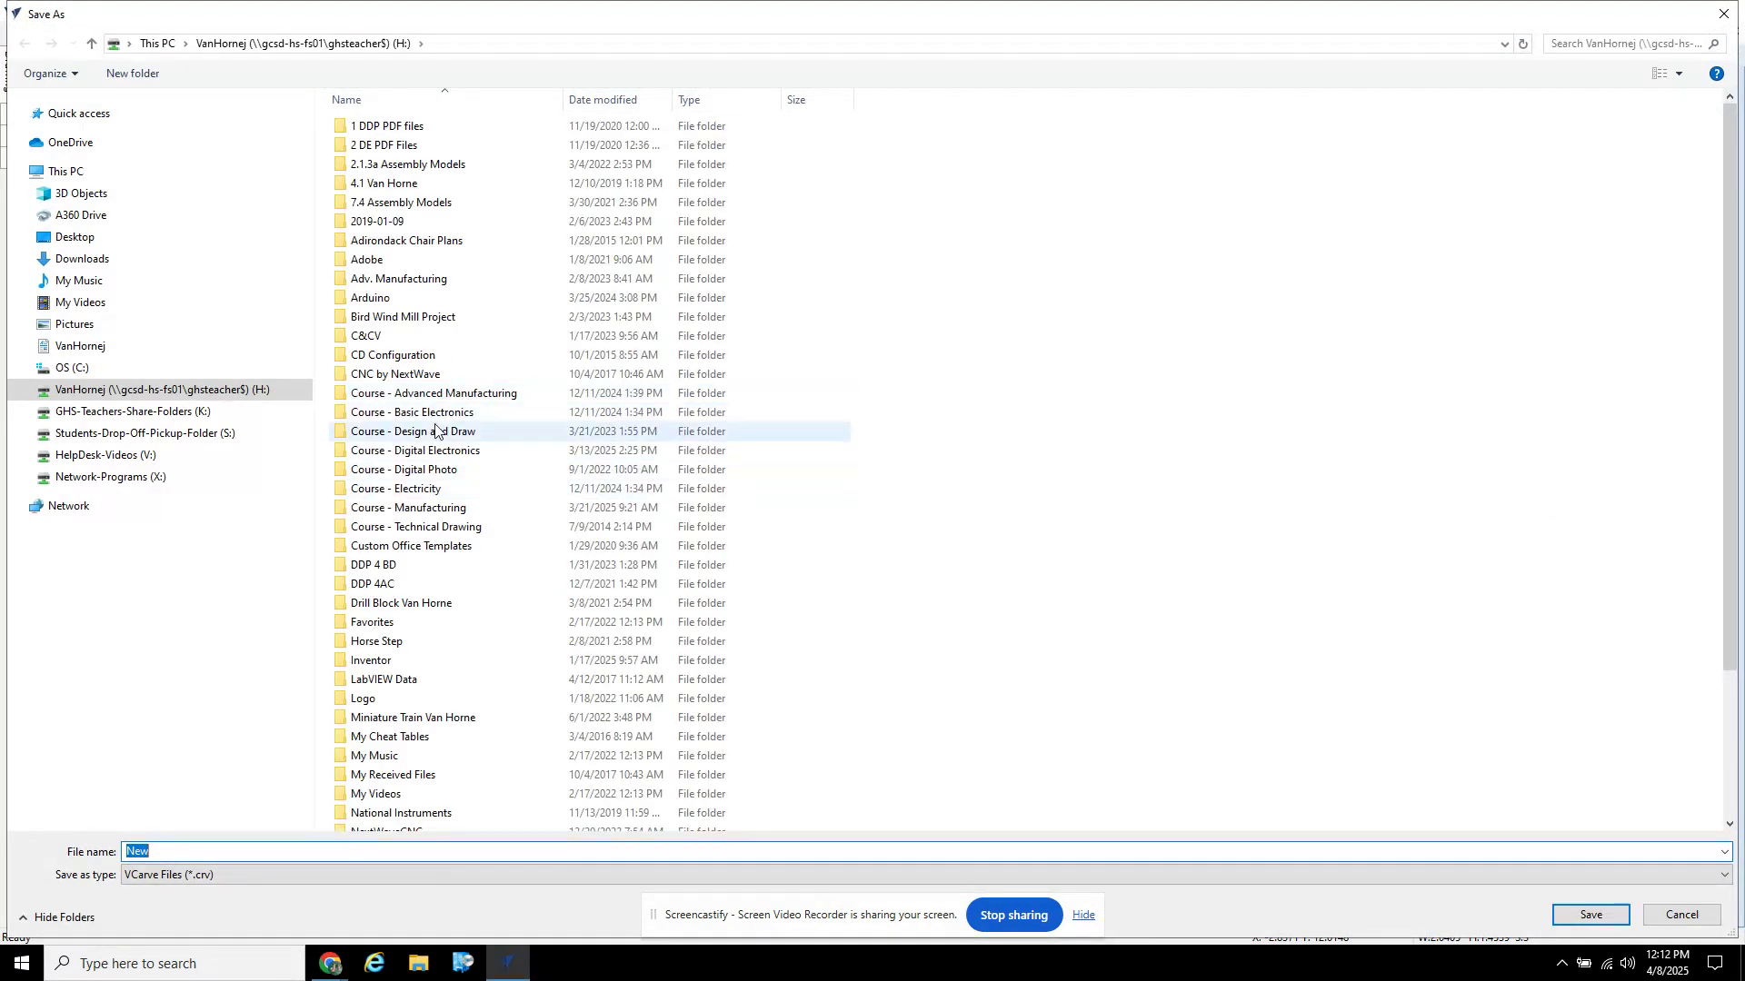
{"action": "left_click", "coordinate": [72, 395]}
{"action": "left_click", "coordinate": [159, 855]}
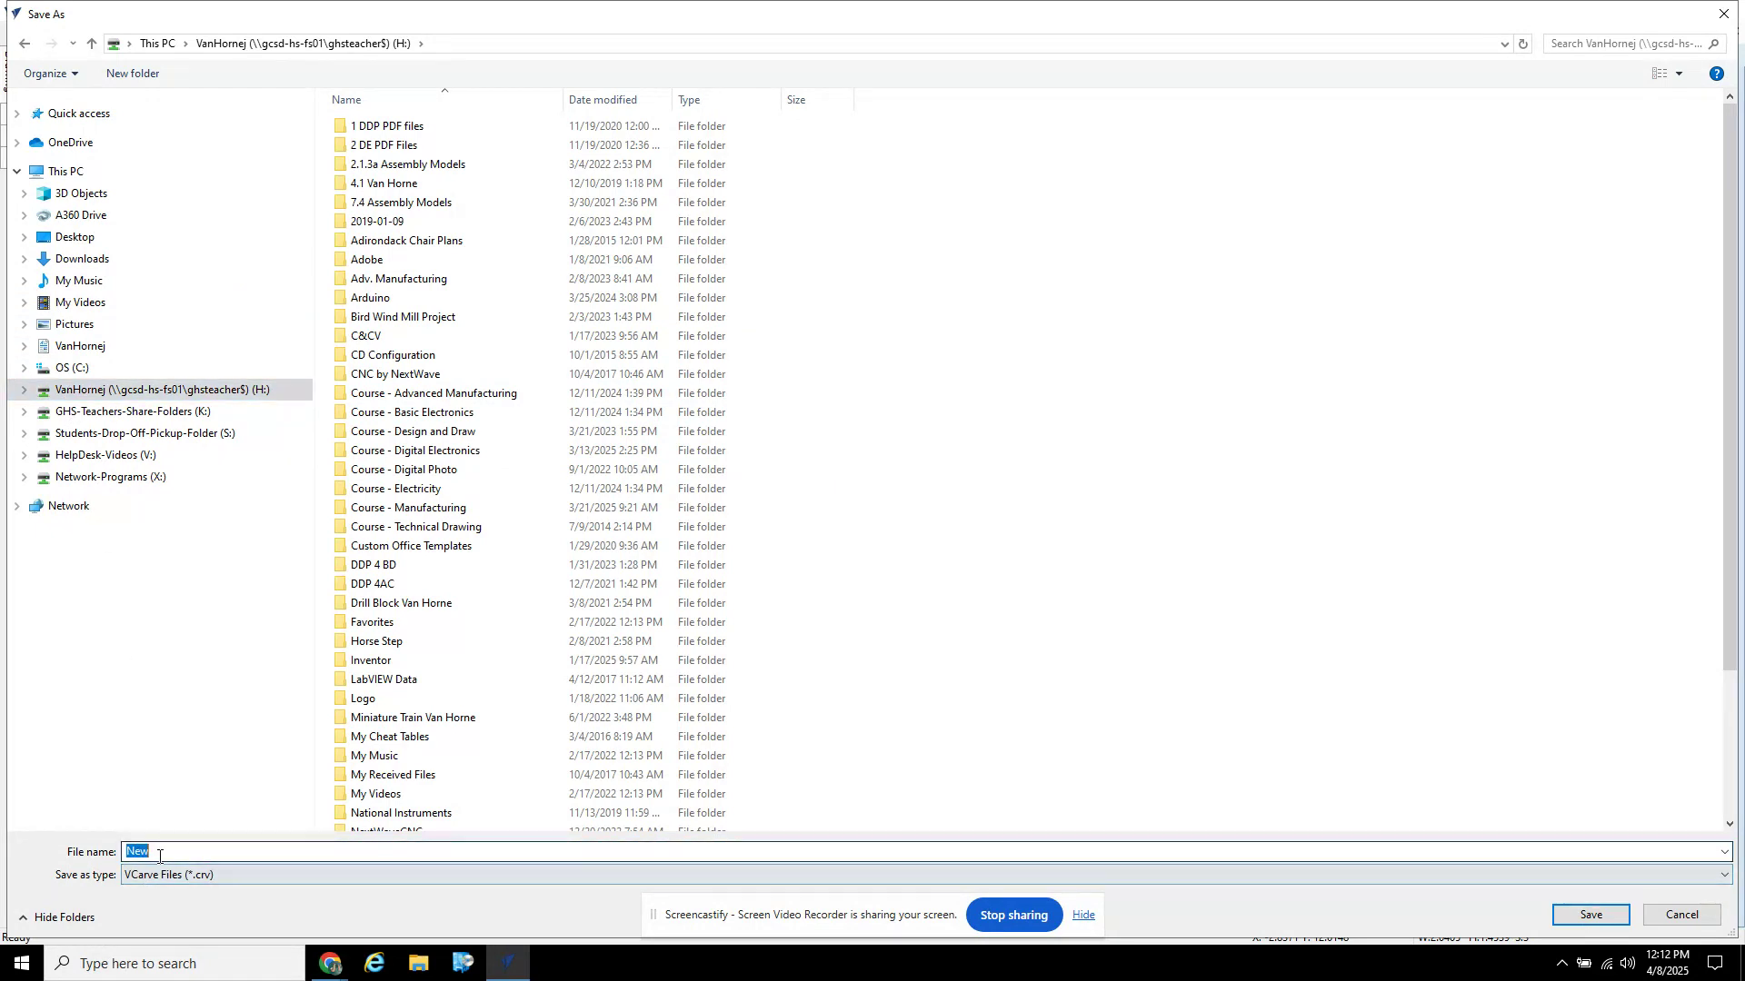
{"action": "type", "text": "Van H"}
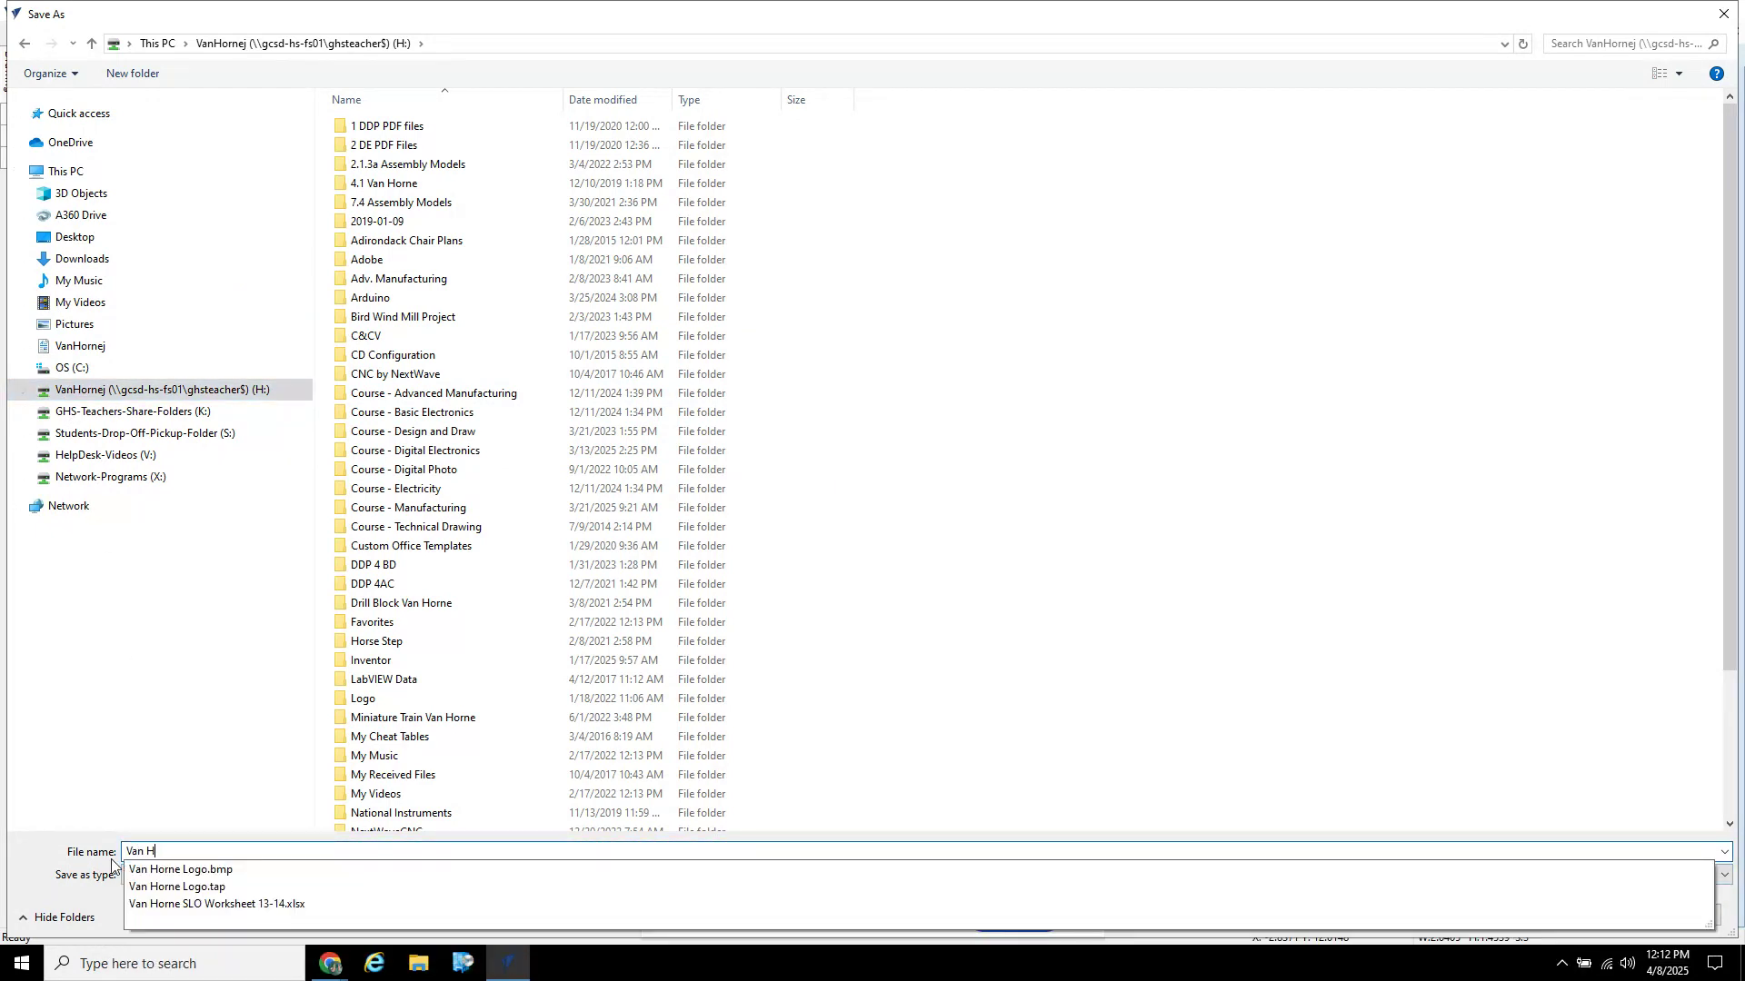
{"action": "type", "text": "orne Logo"}
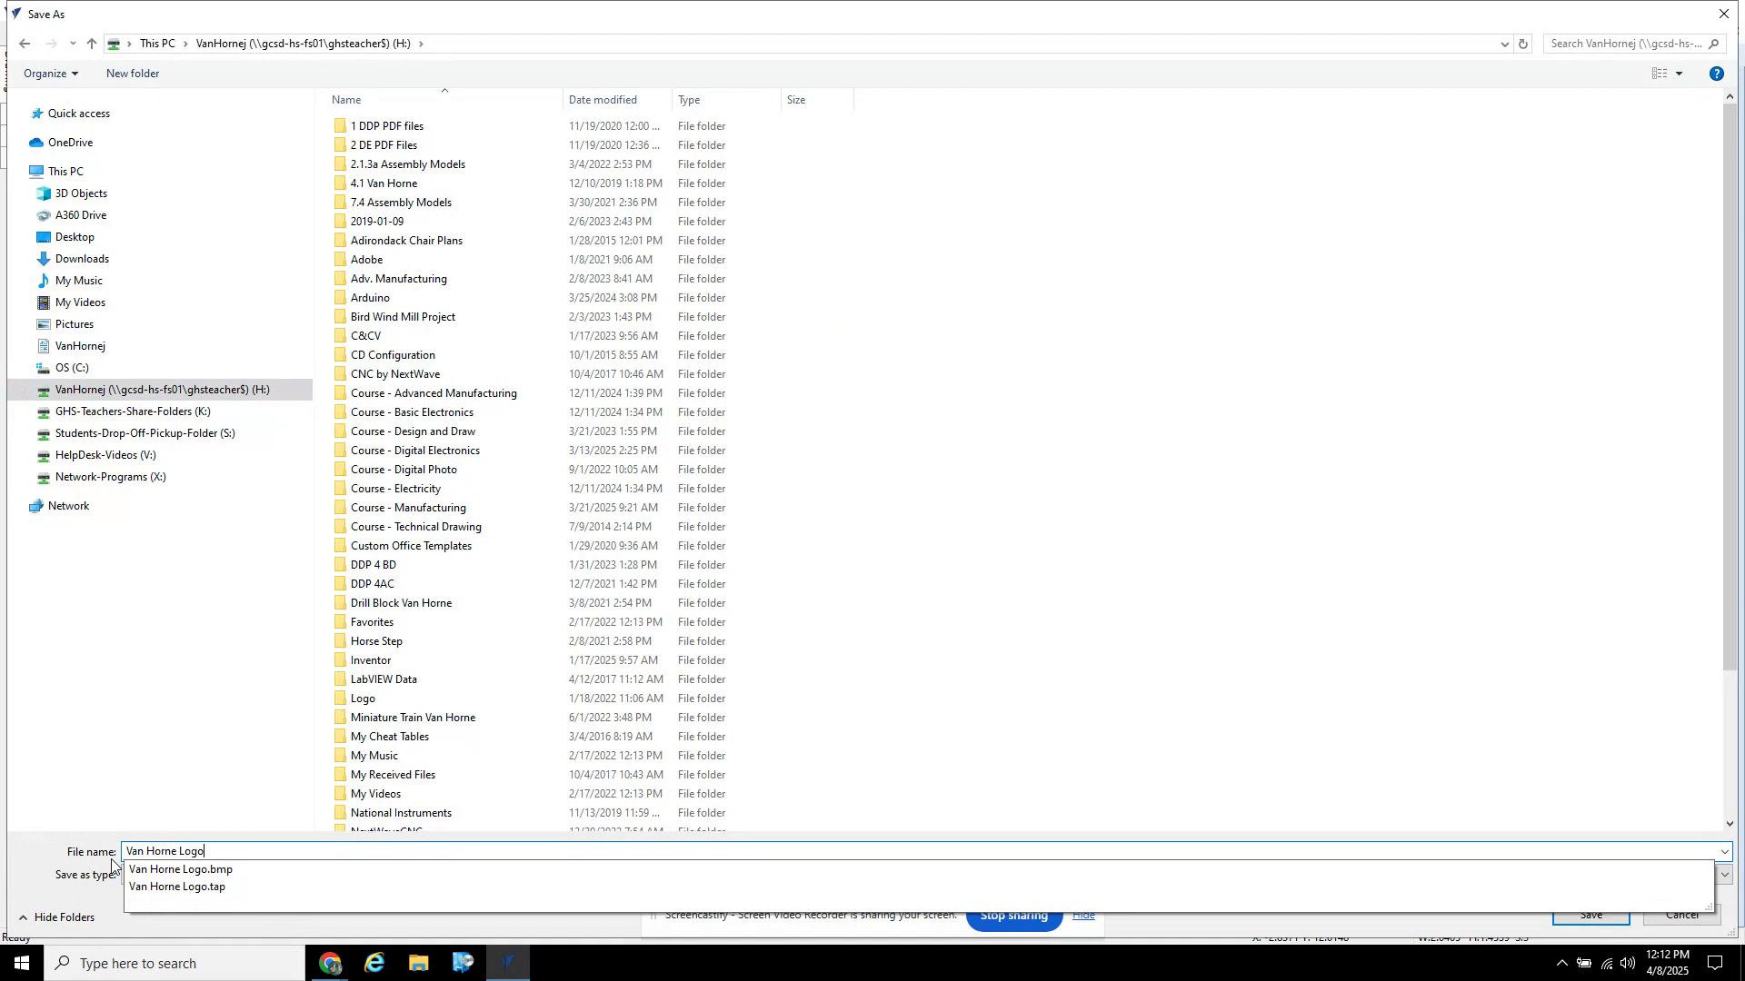
{"action": "left_click", "coordinate": [1123, 762]}
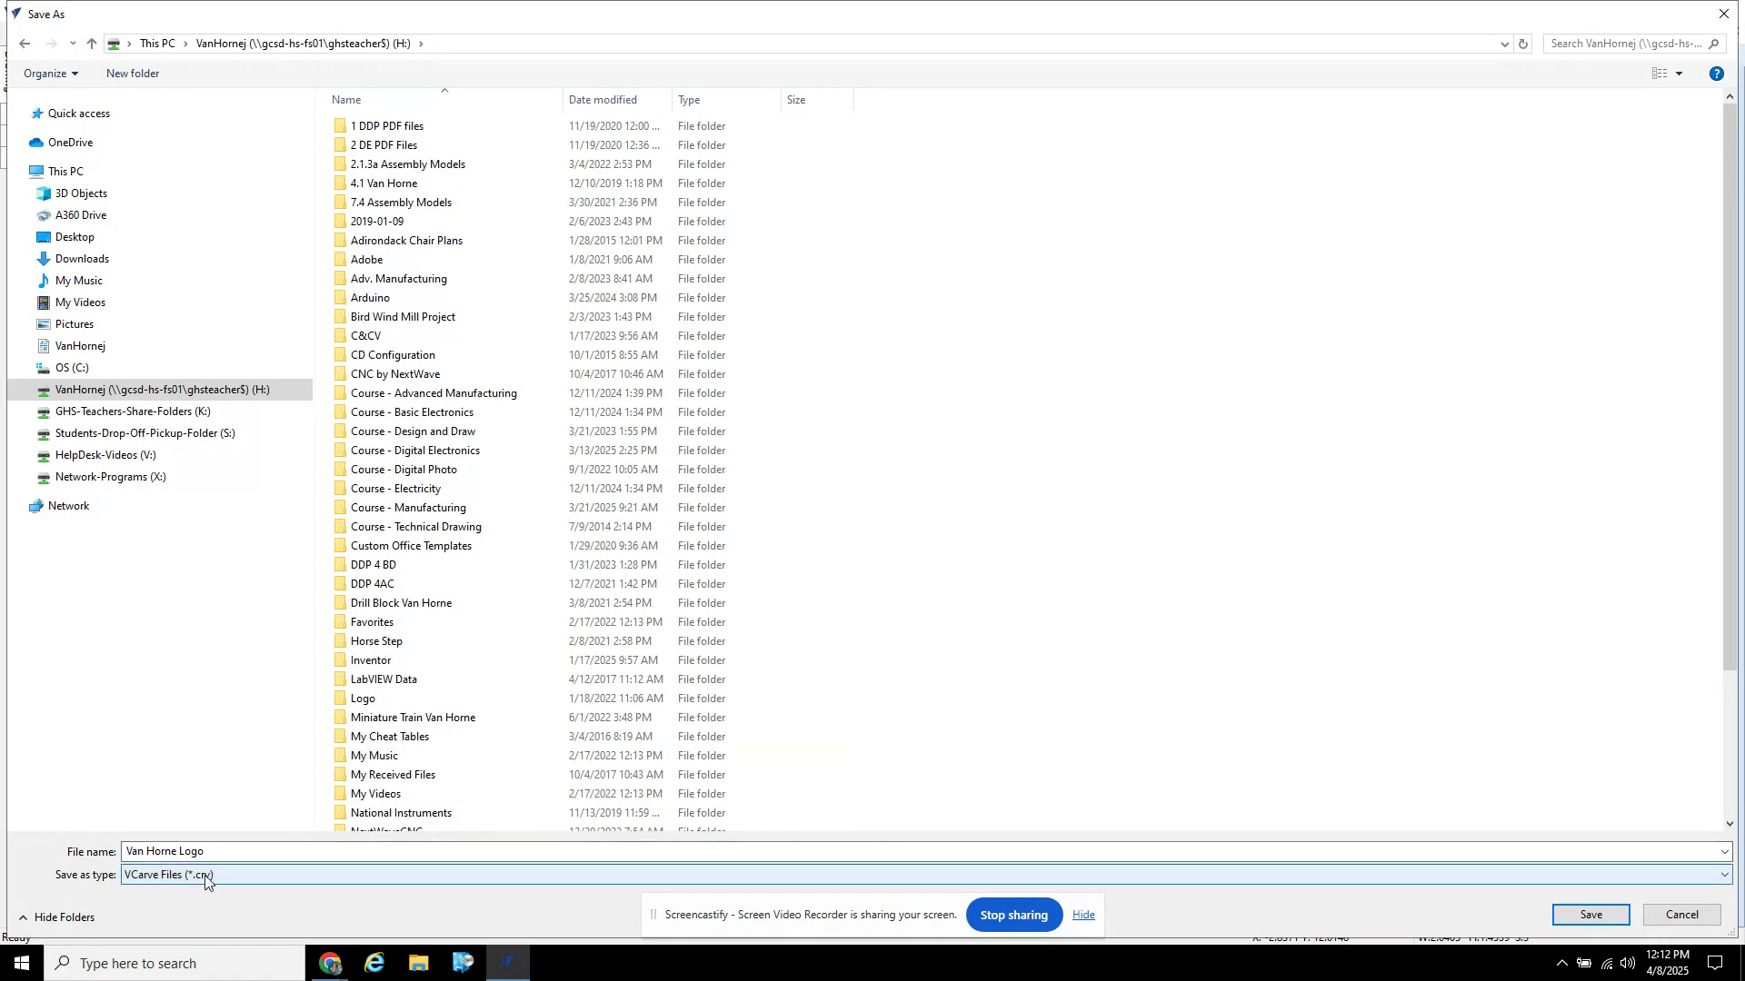
{"action": "left_click", "coordinate": [1590, 915]}
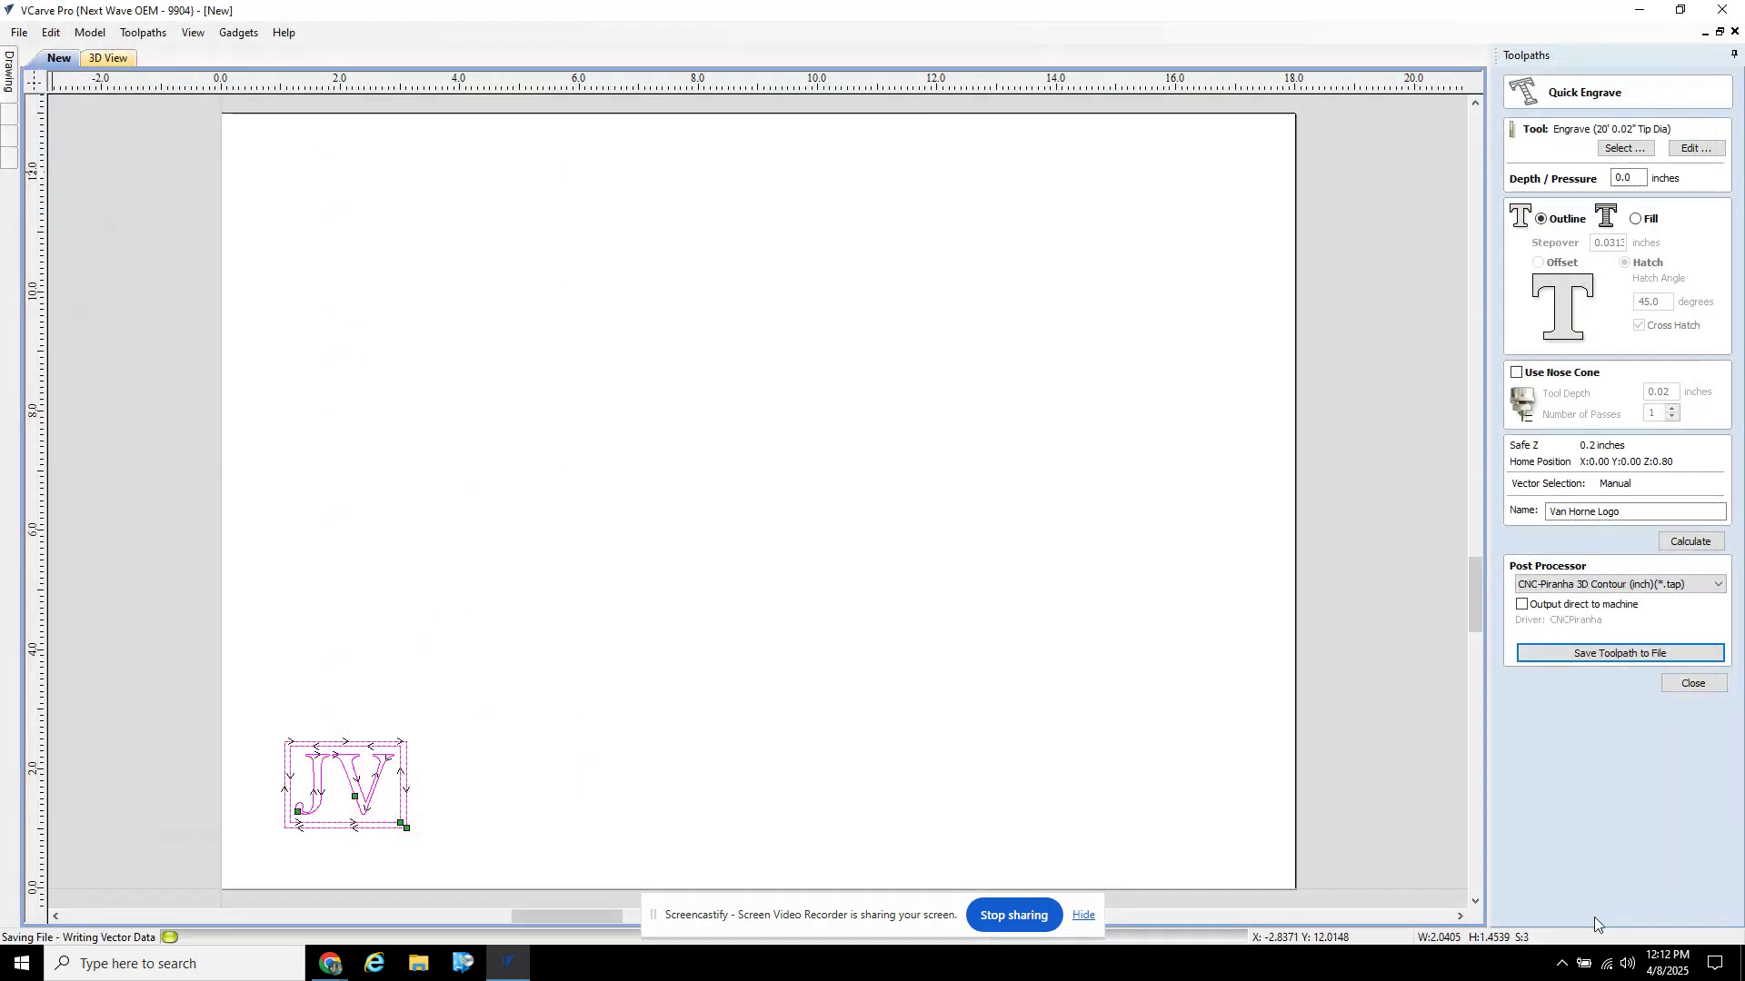